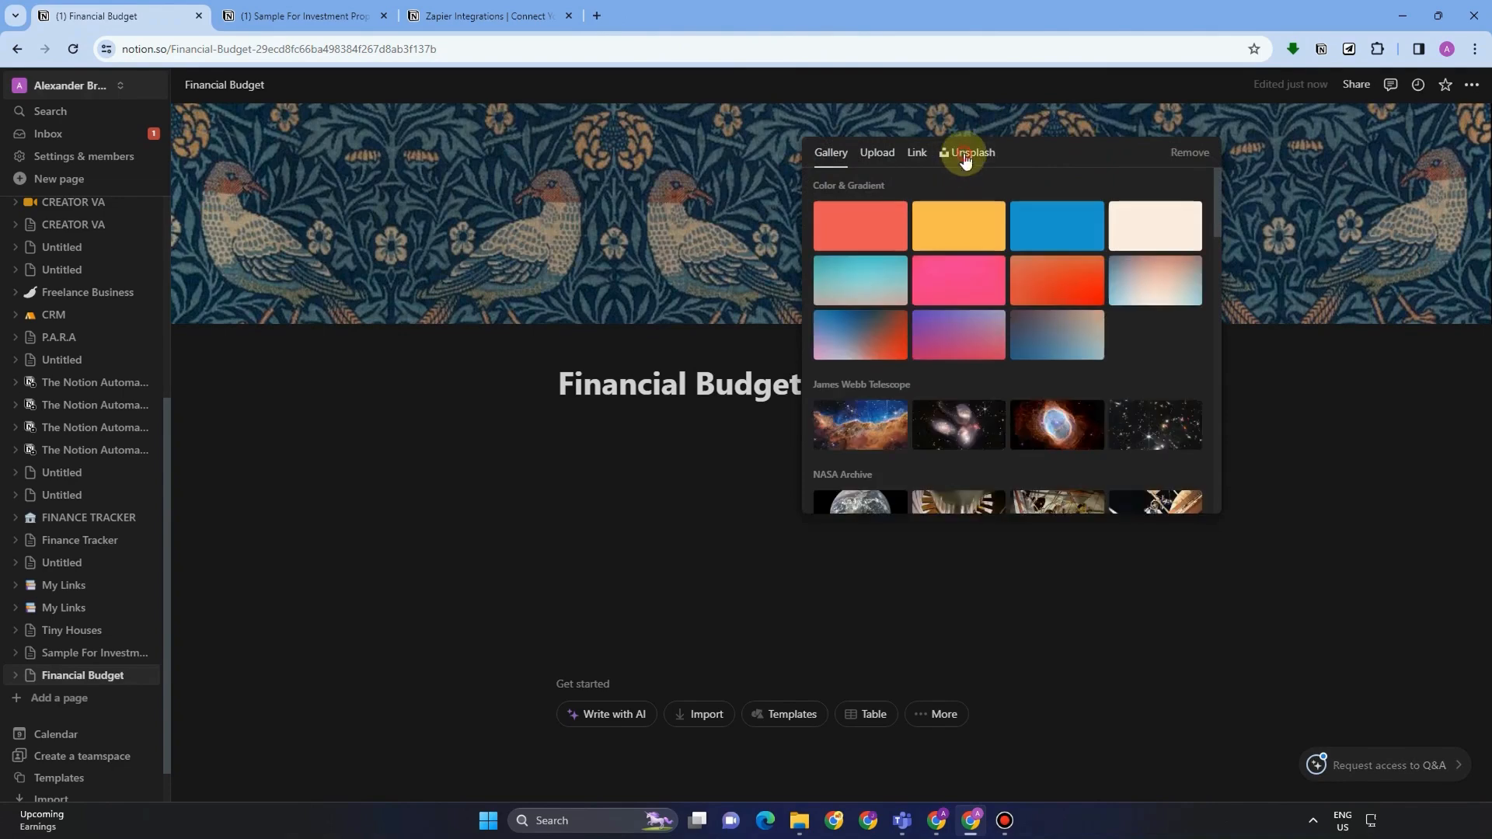
- Search Unsplash for "budget" and set the first image, with the calculator phone and paperwork, as the page cover
left_click(966, 153)
type("bu")
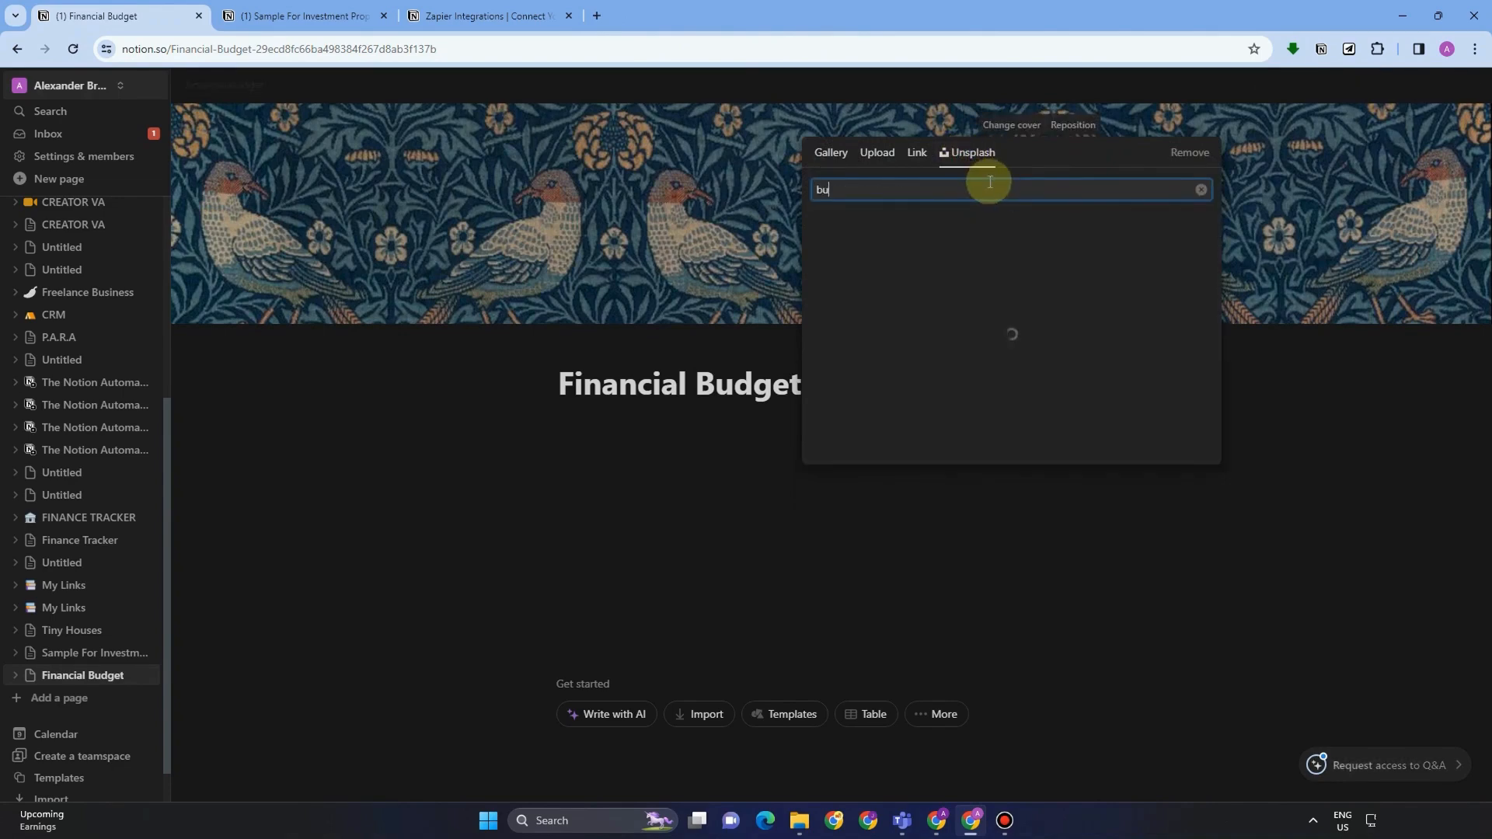
type("dge")
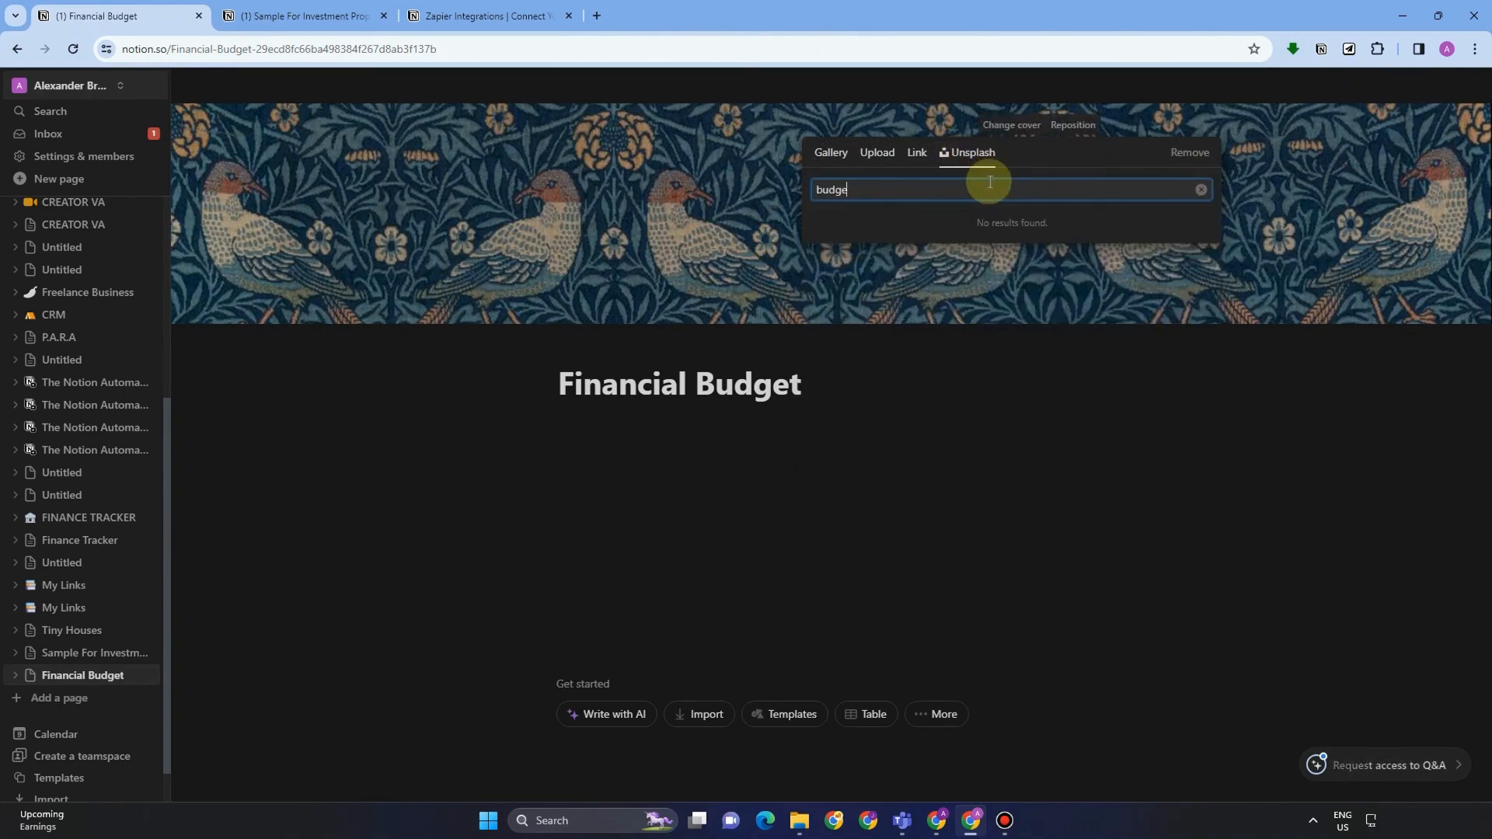
type("t")
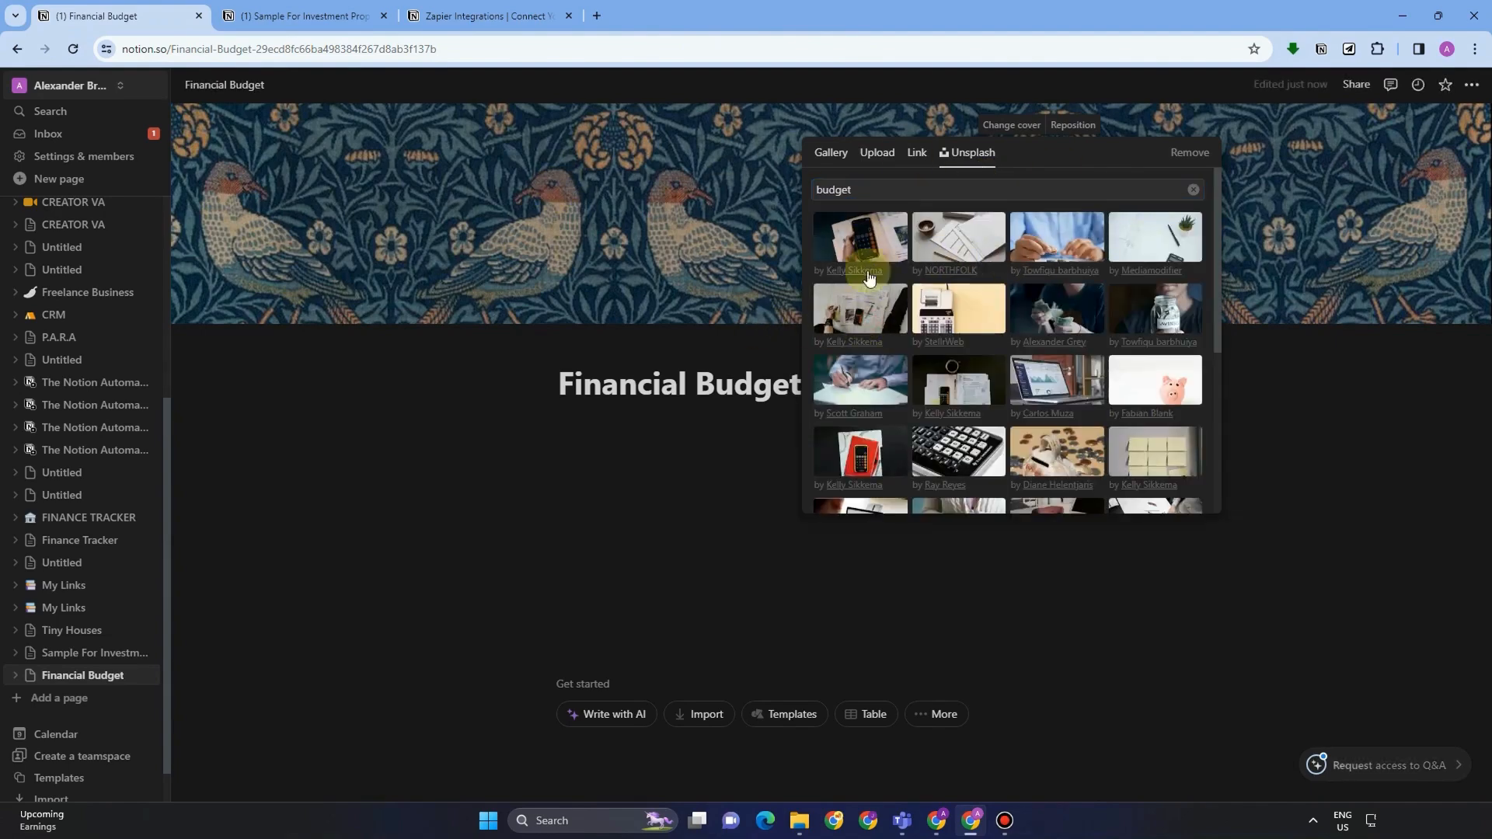
left_click(867, 248)
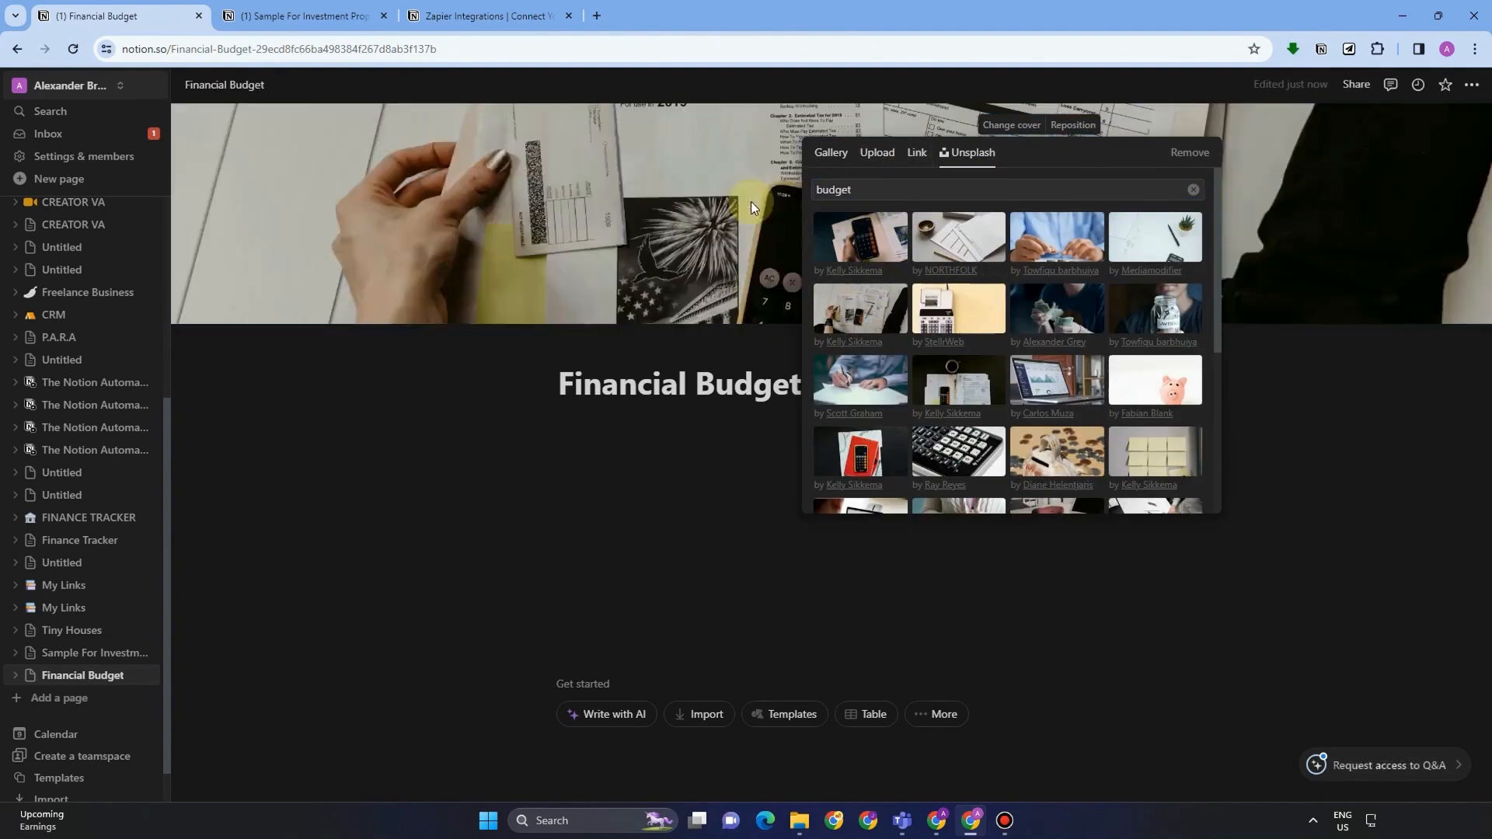
- Reposition the cover image upward so that the phone's calculator keypad shows within the banner
left_click(1091, 133)
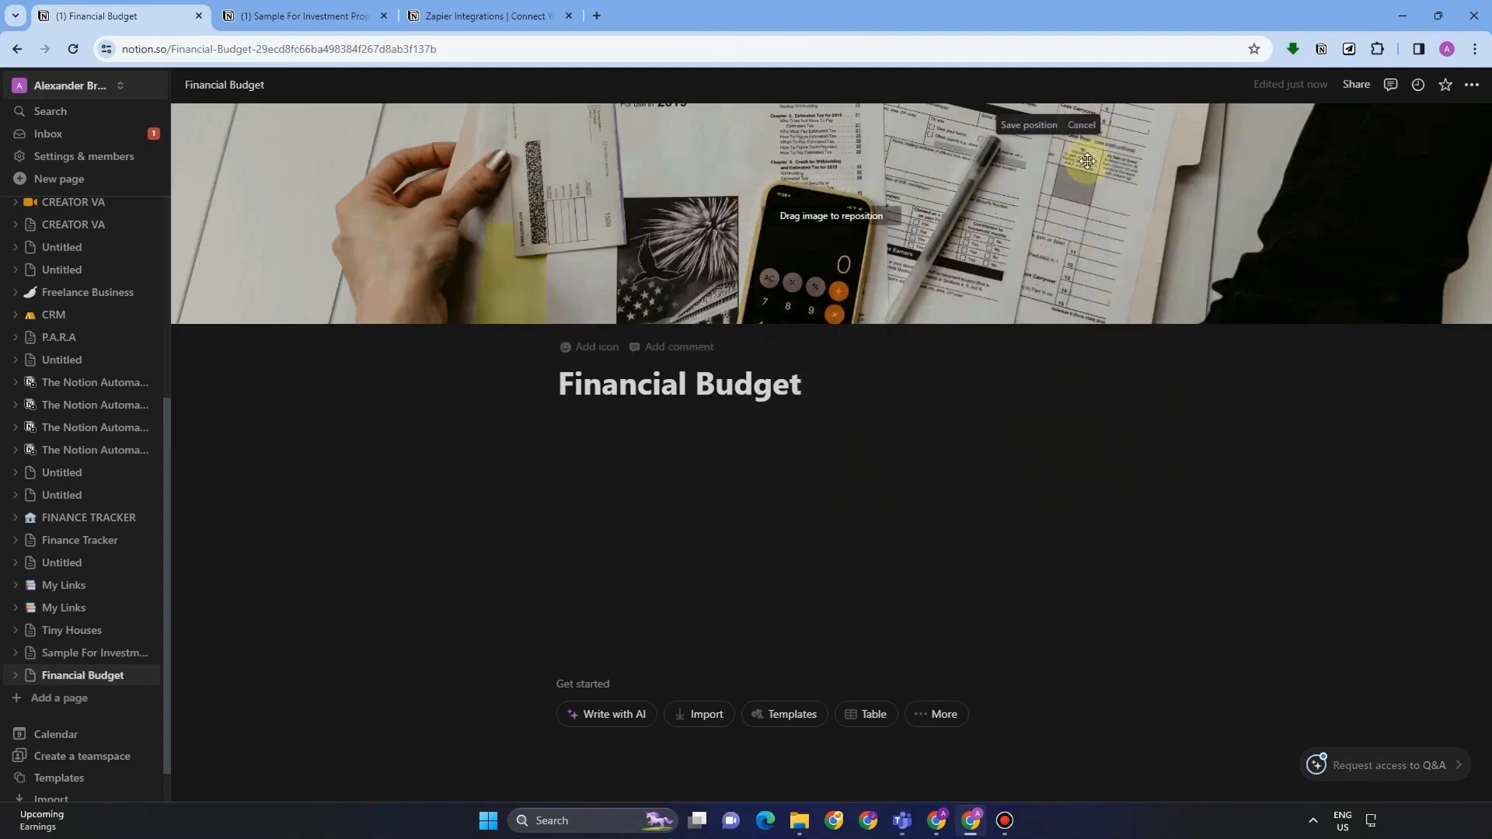
left_click_drag(1096, 144, 1096, 62)
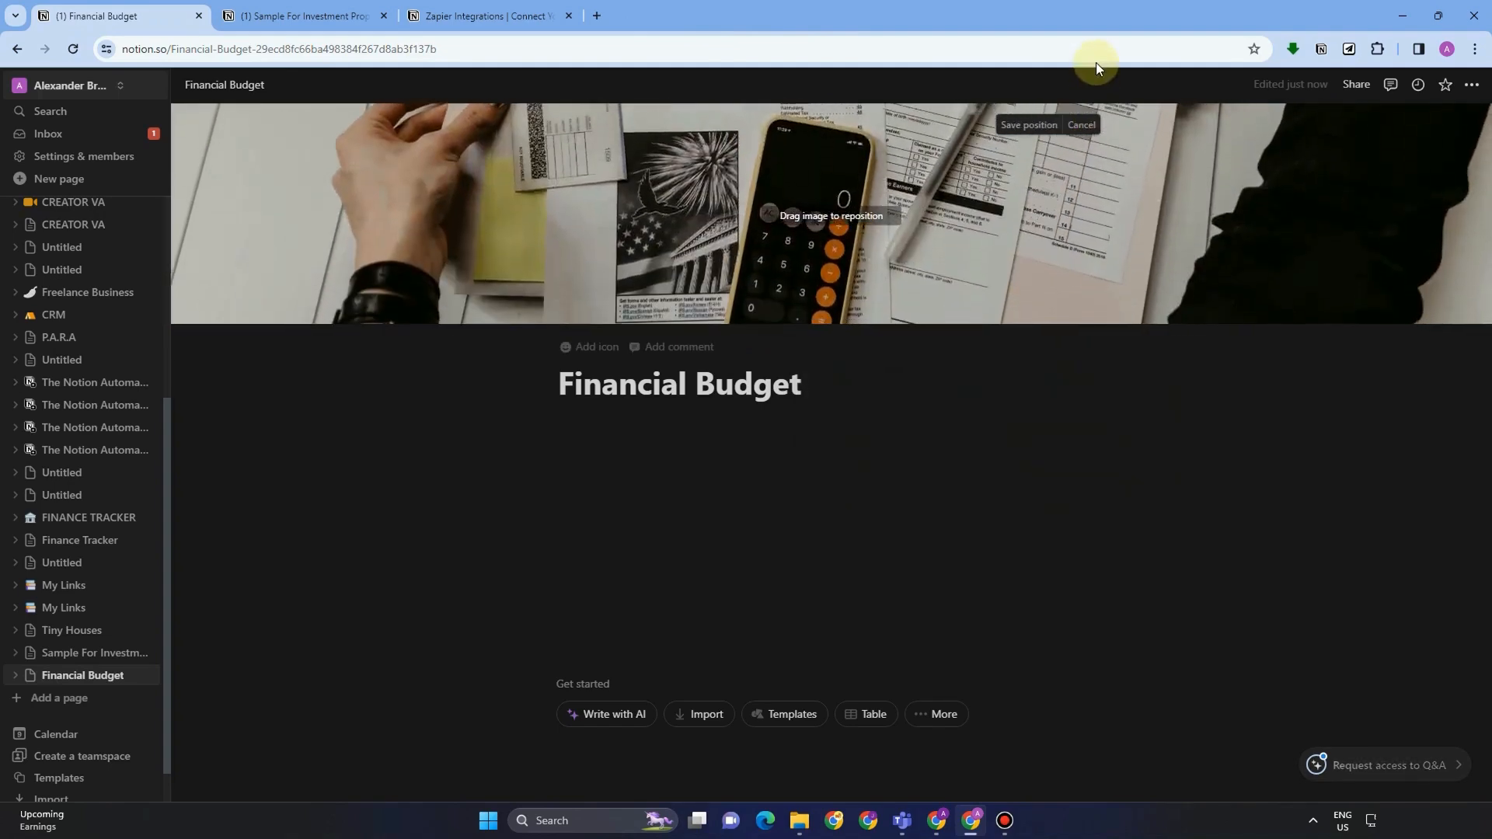
left_click(1008, 365)
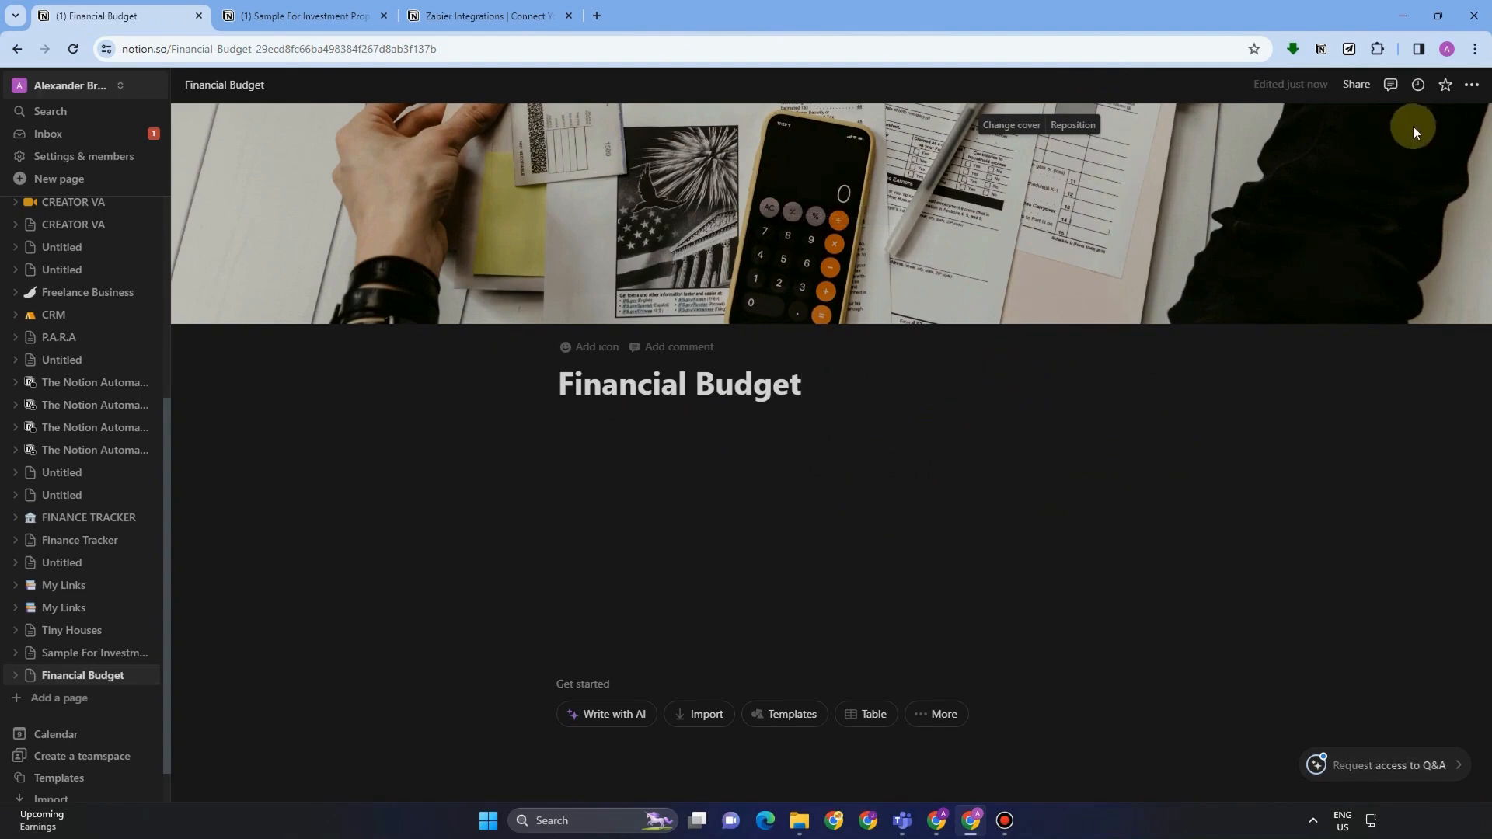
- Set the Financial Budget page to full width and give it the money-with-wings emoji as its icon
left_click(1478, 90)
left_click(1458, 196)
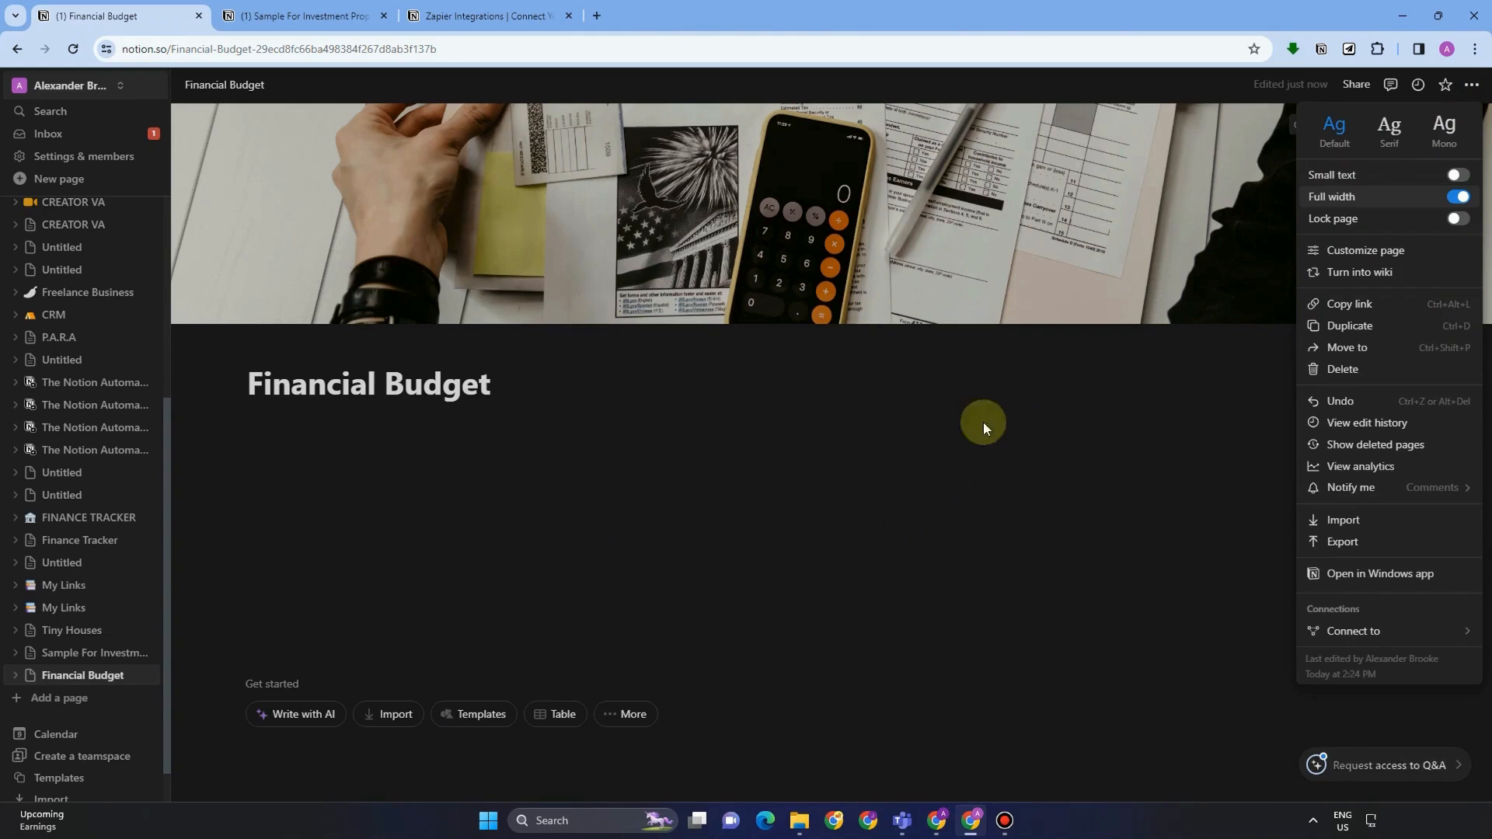
left_click(268, 389)
left_click(267, 360)
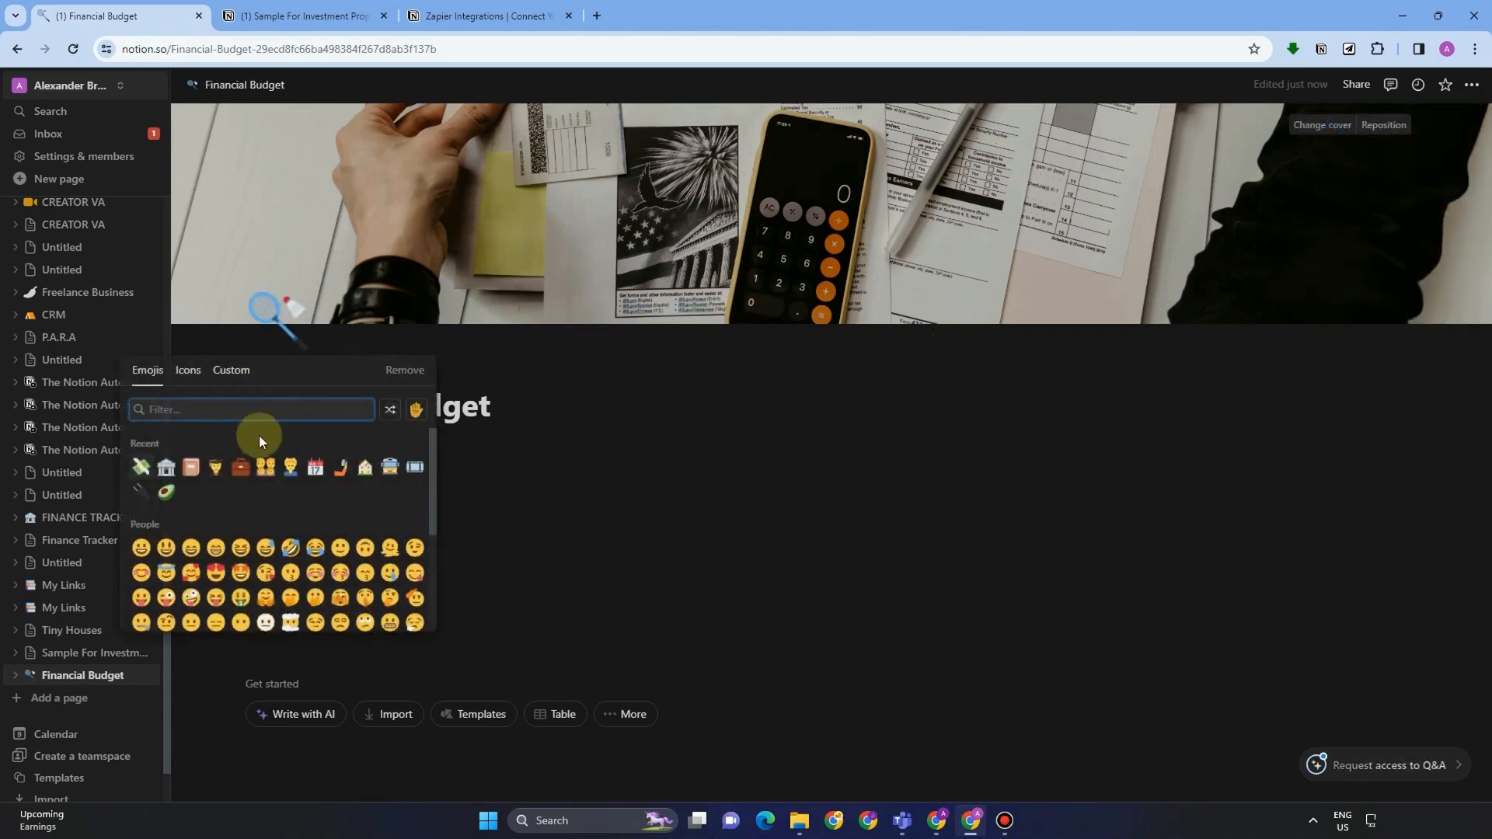
left_click(140, 467)
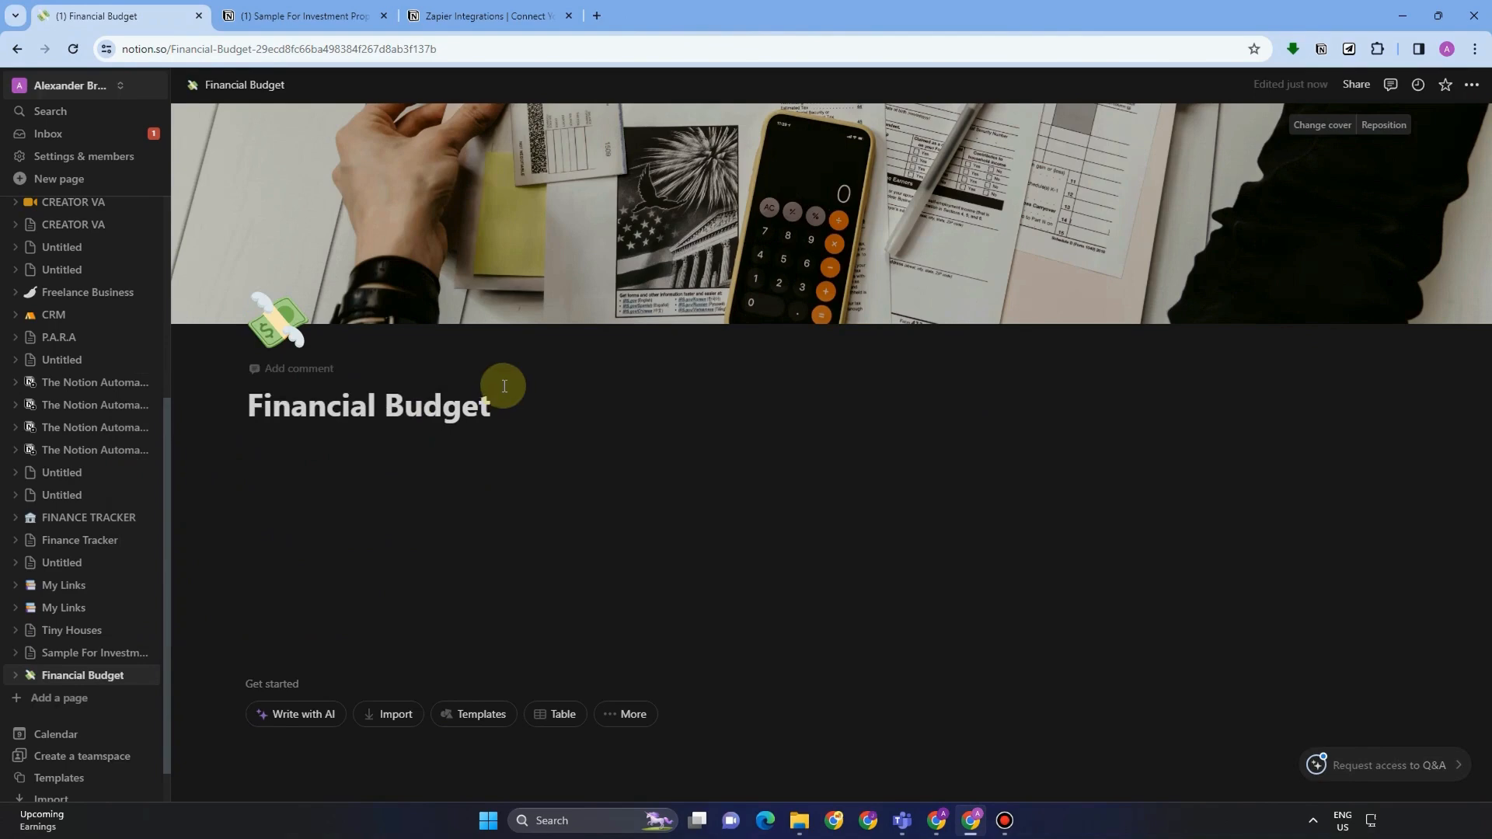
- Add the comment "Reminder" beneath the Financial Budget page title
left_click(310, 367)
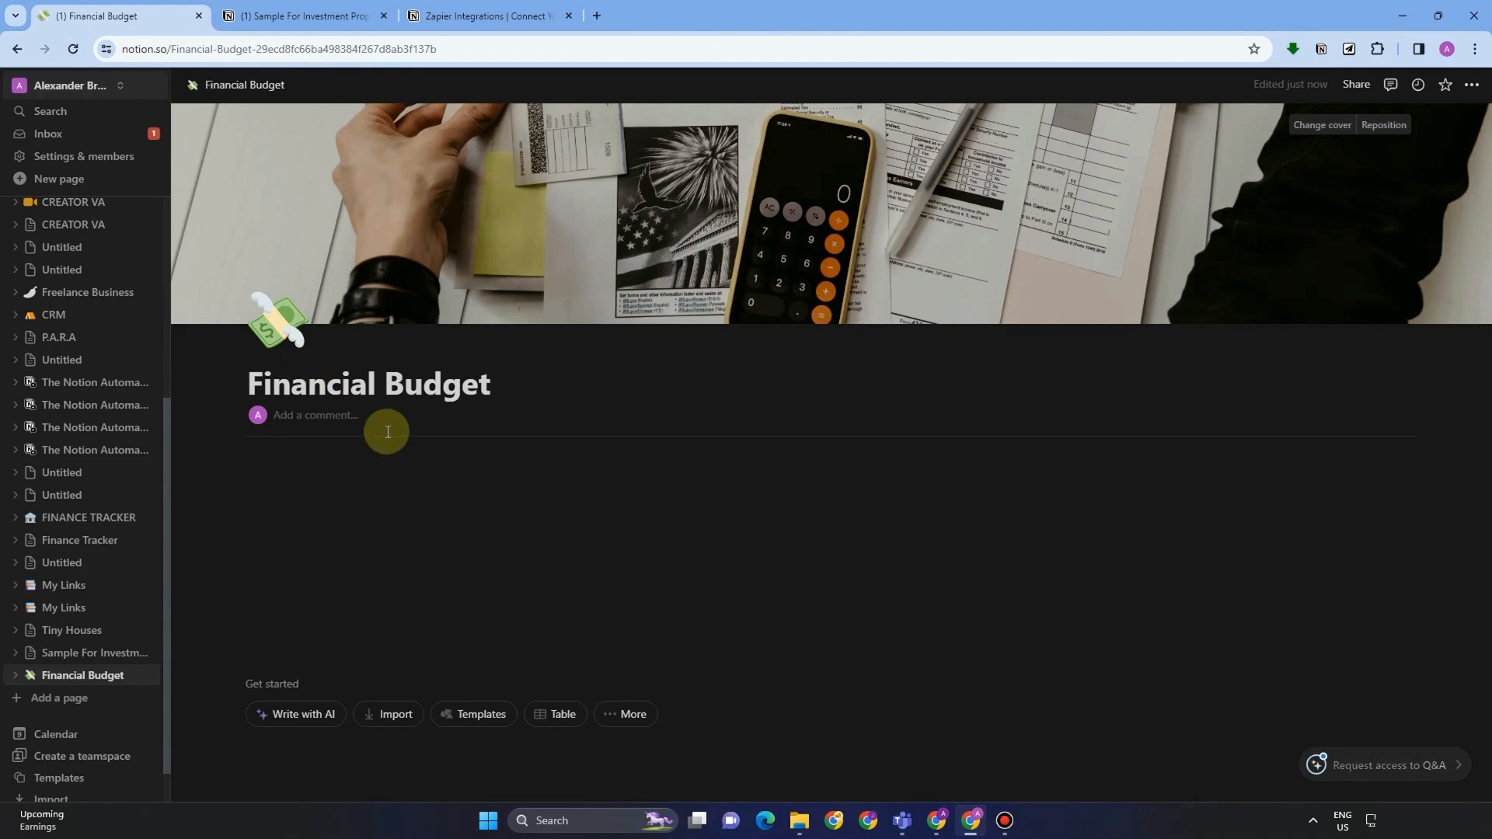
type("Reminder")
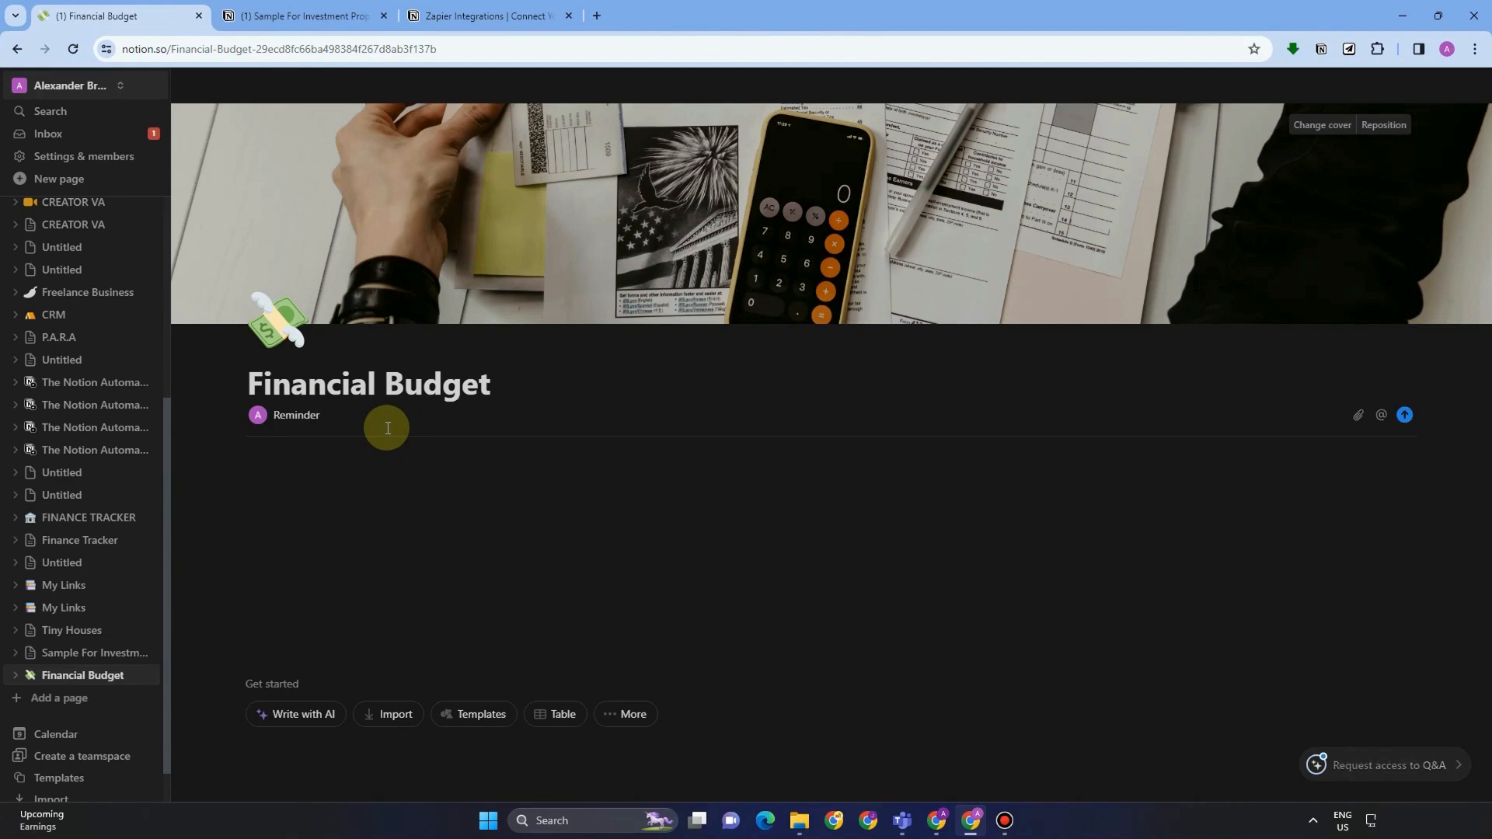
key("Return")
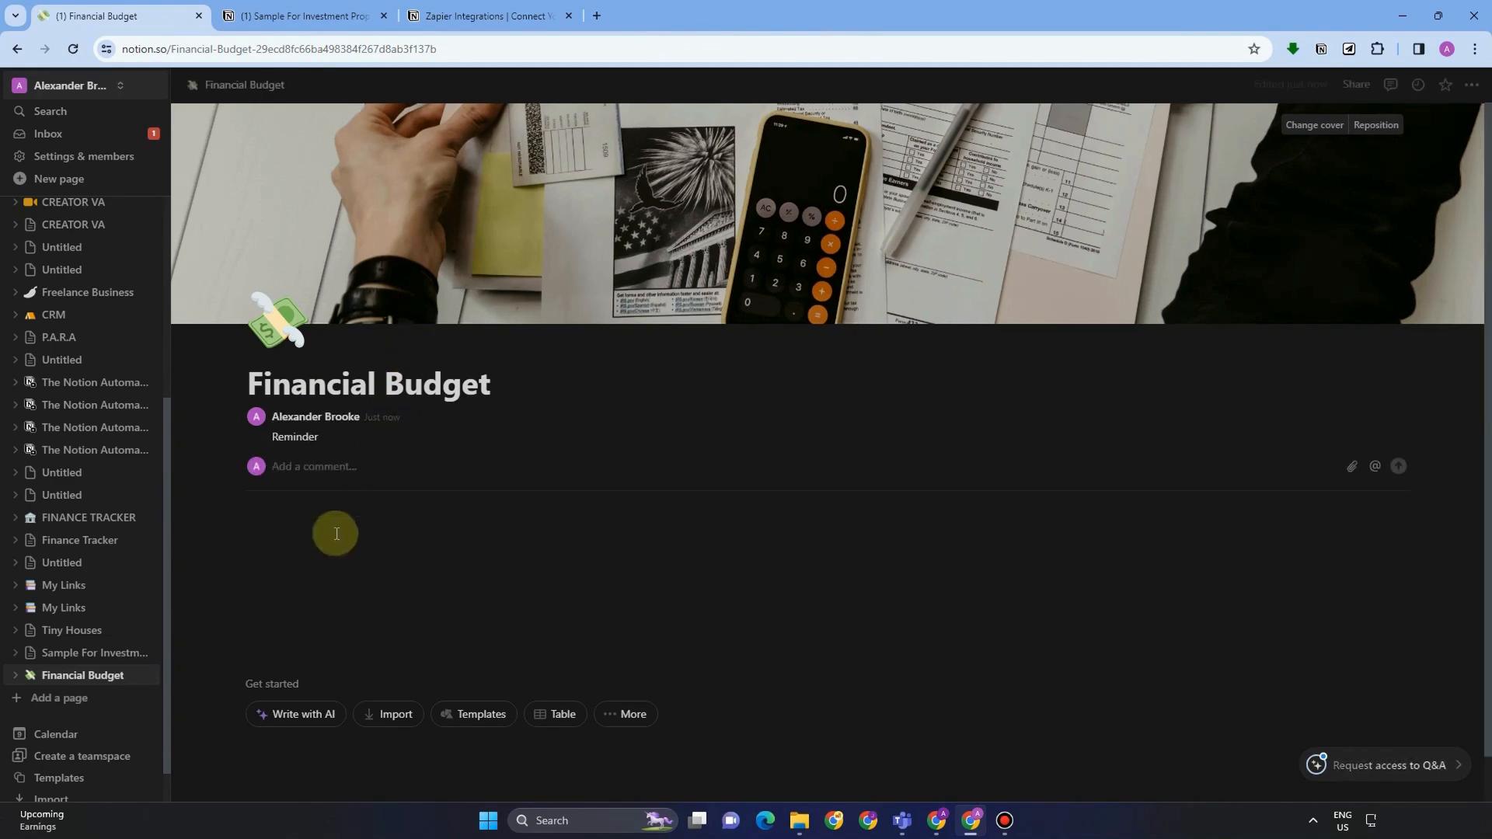
left_click(249, 516)
left_click(594, 362)
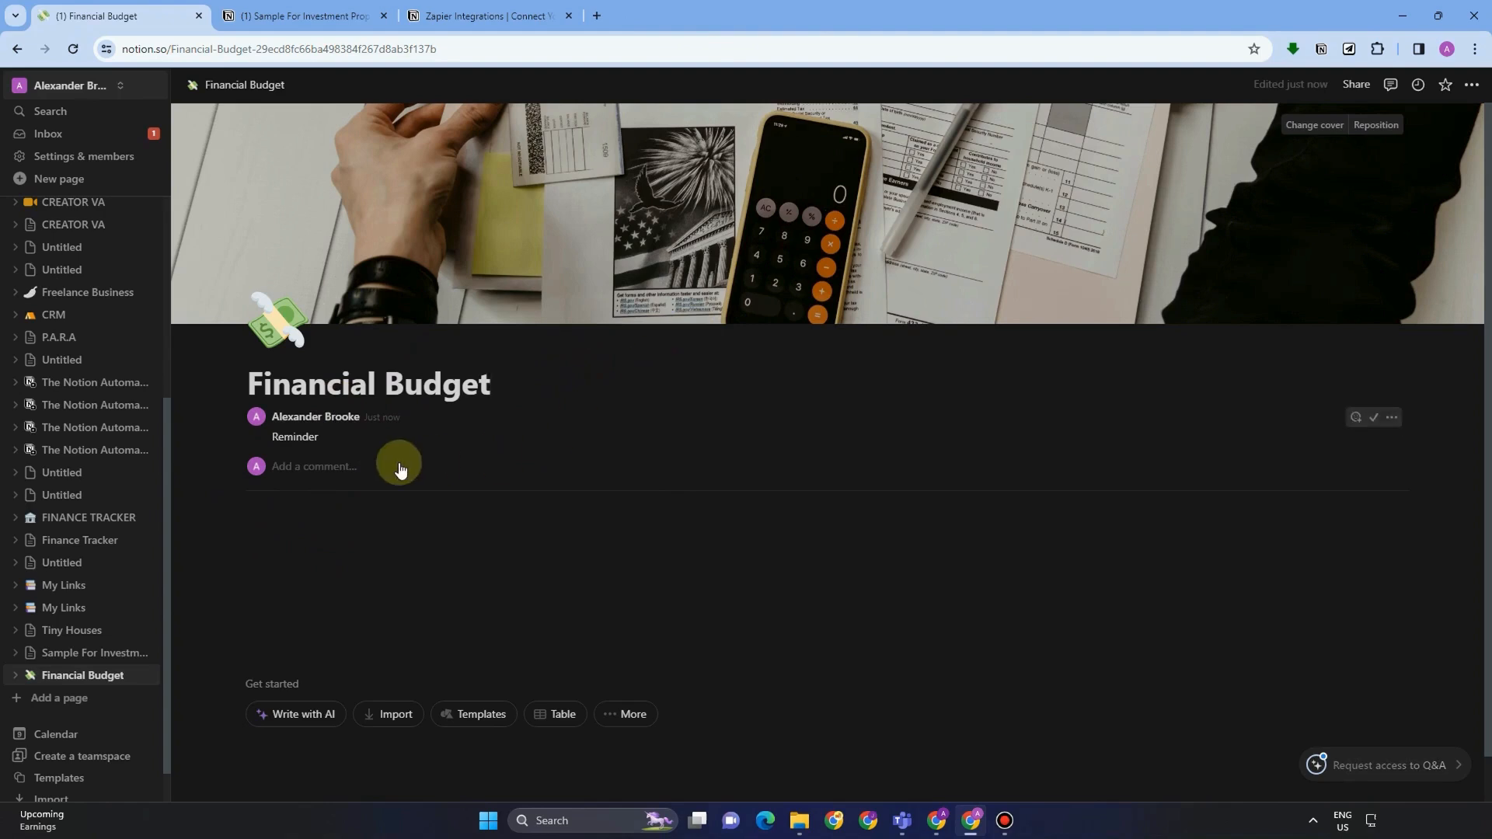
left_click(273, 476)
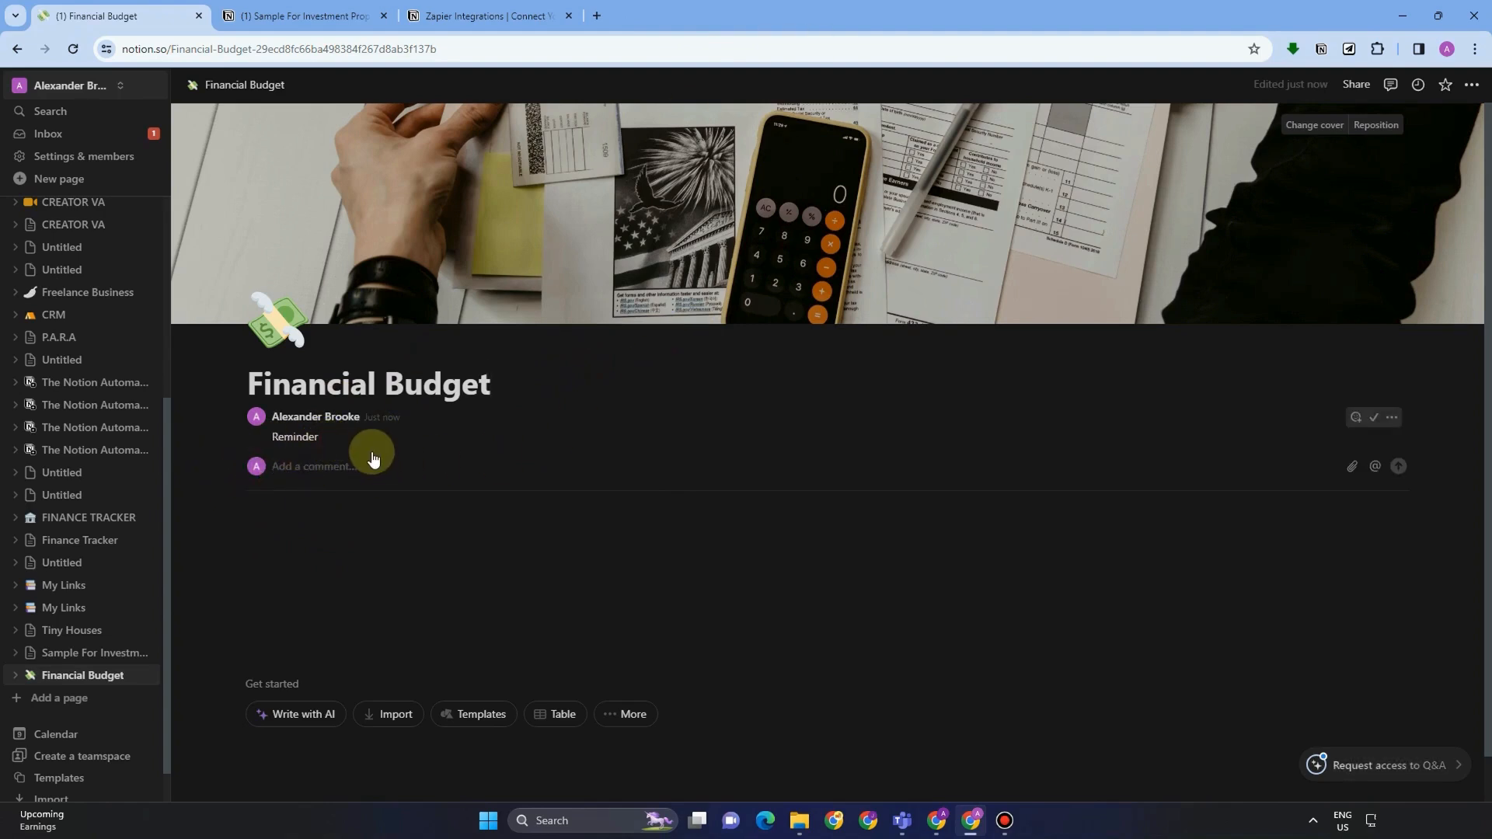
type("/")
key("BackSpace")
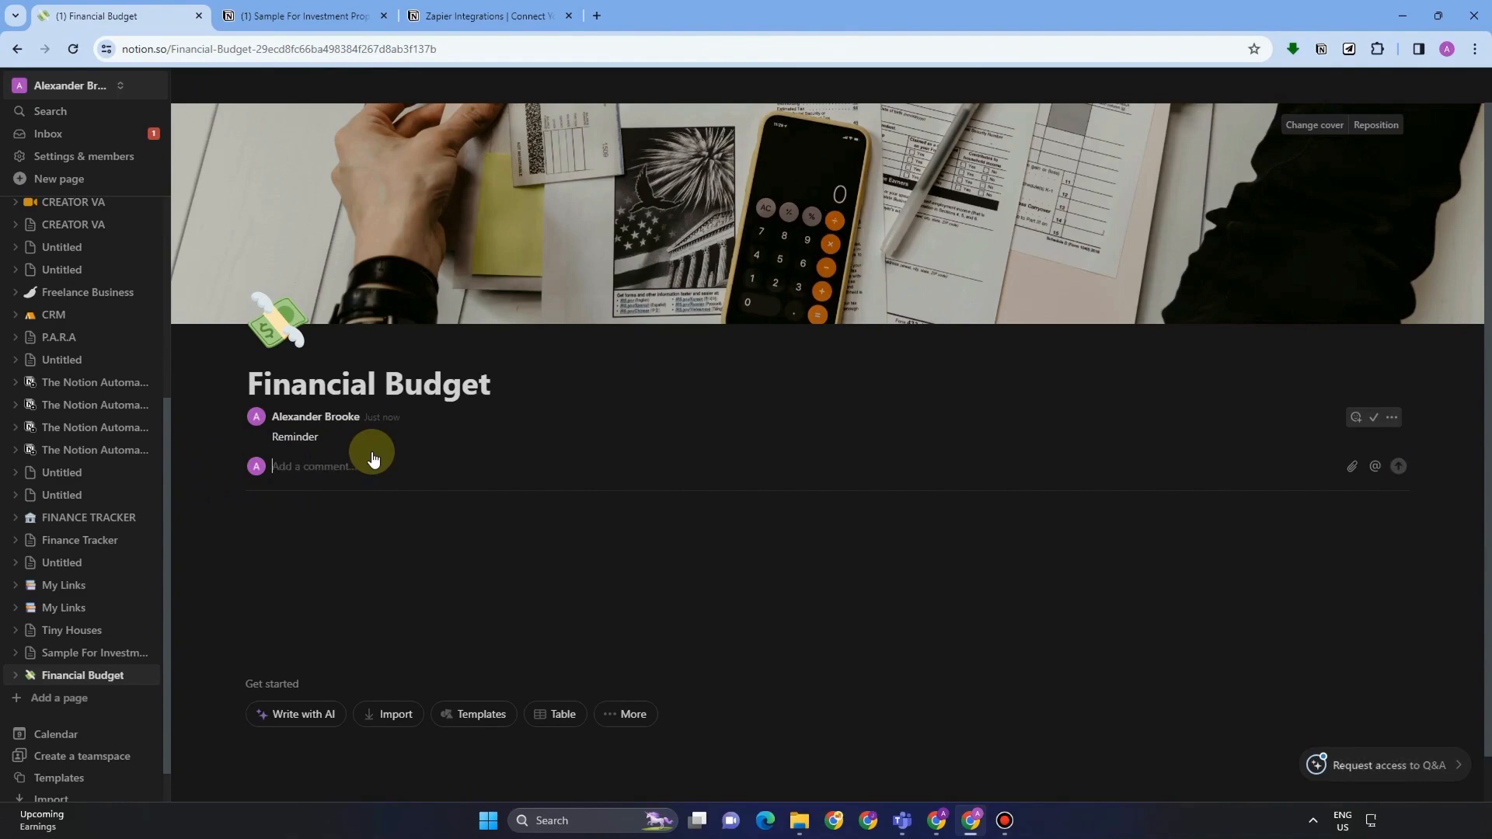
- Insert an inline database in the page body below the comments and title it "Income"
left_click(372, 517)
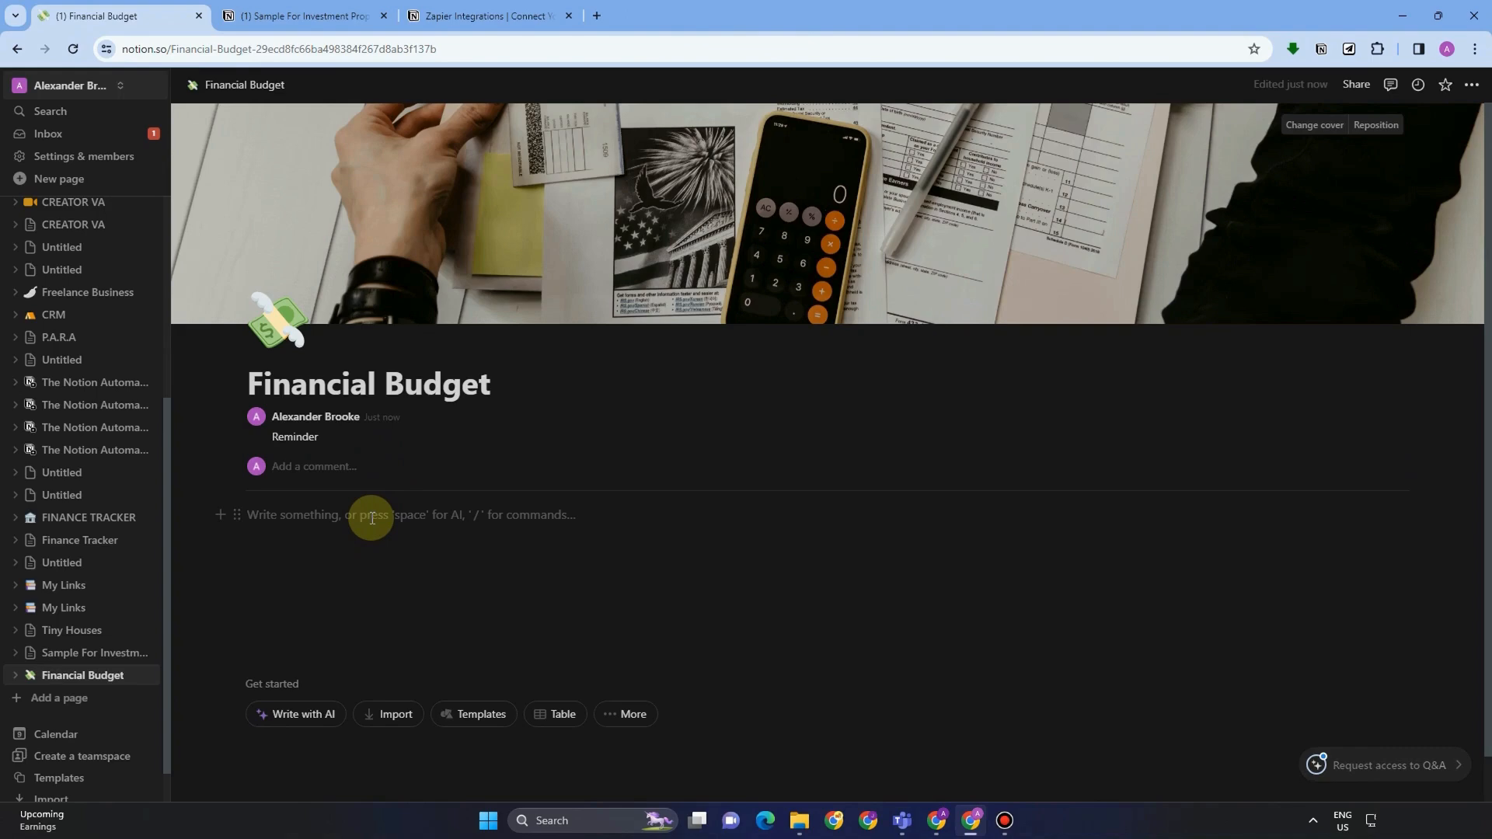
type("/")
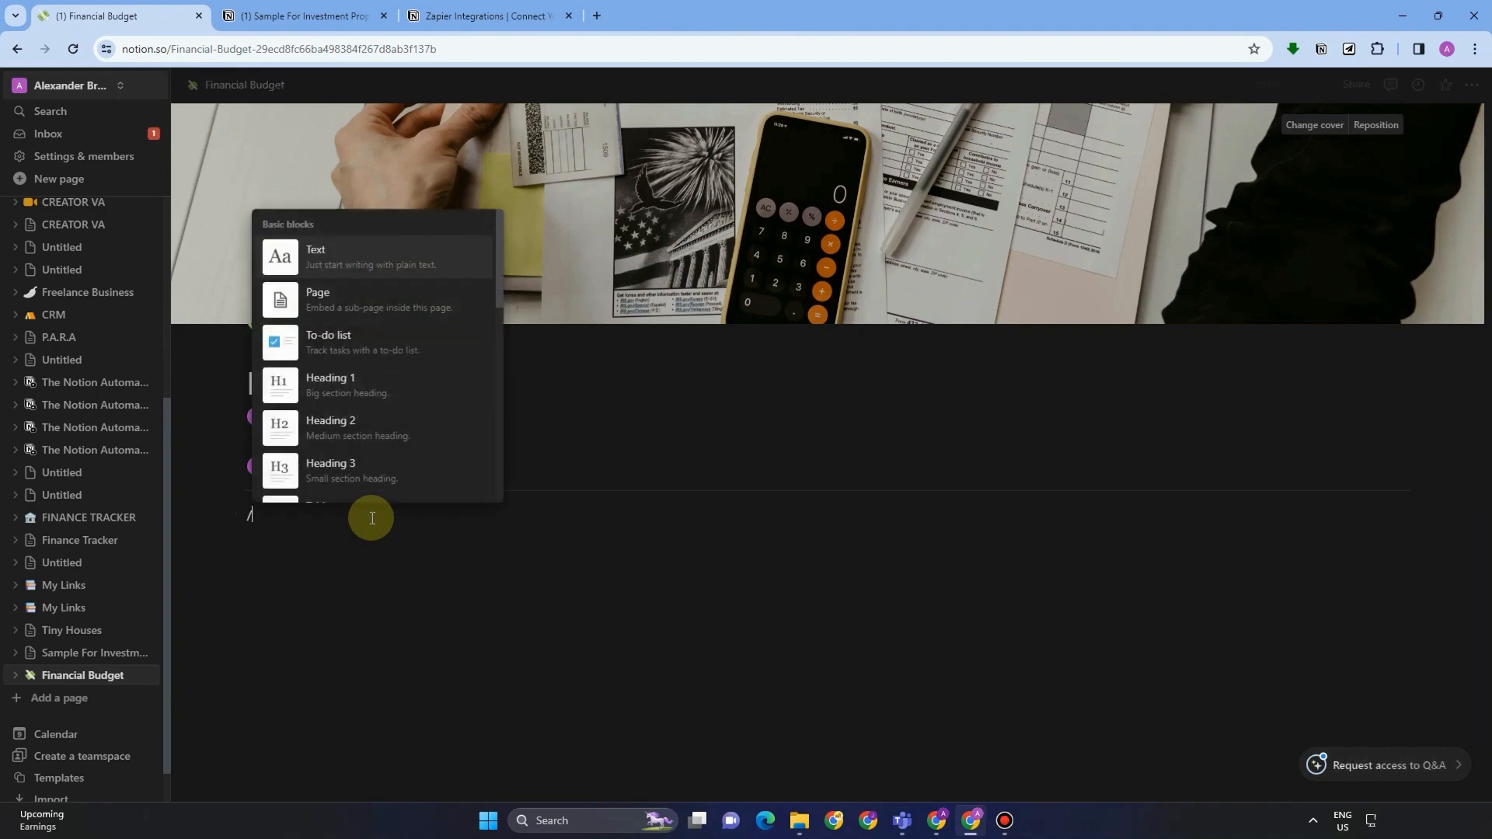
type("inli")
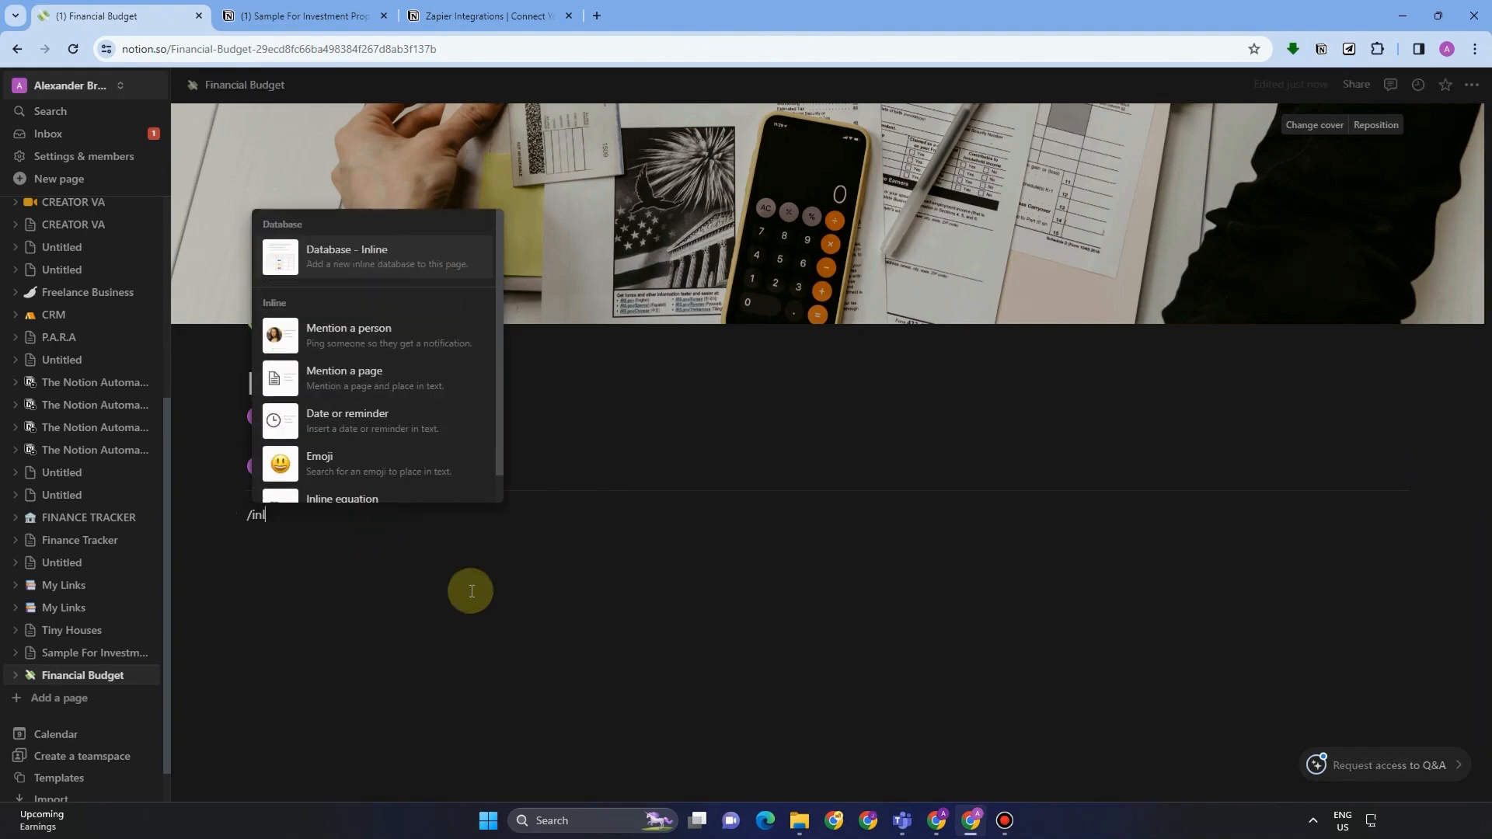
left_click(425, 262)
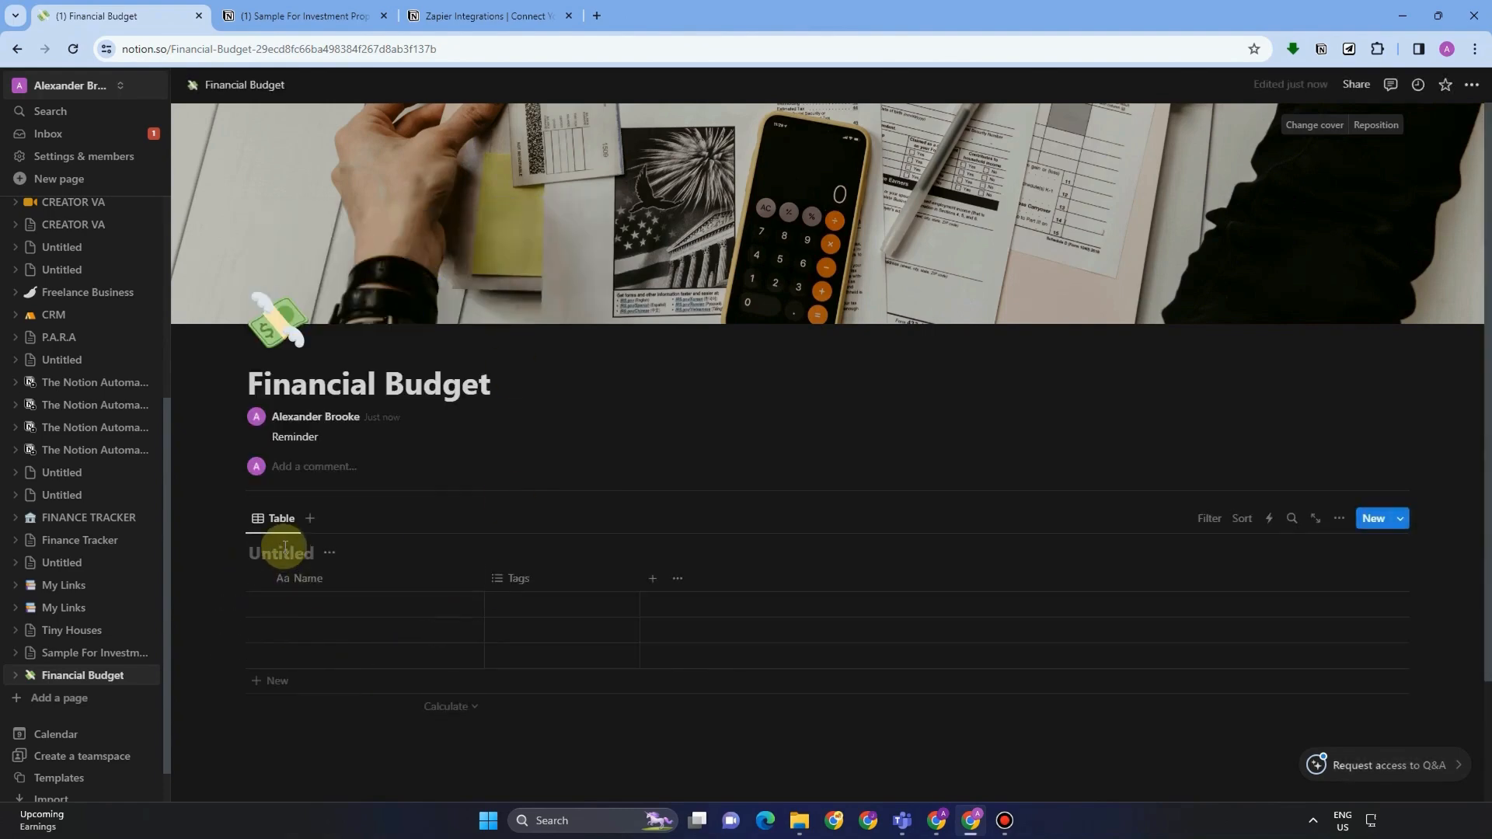
scroll(346, 552, "down", 1)
left_click(297, 477)
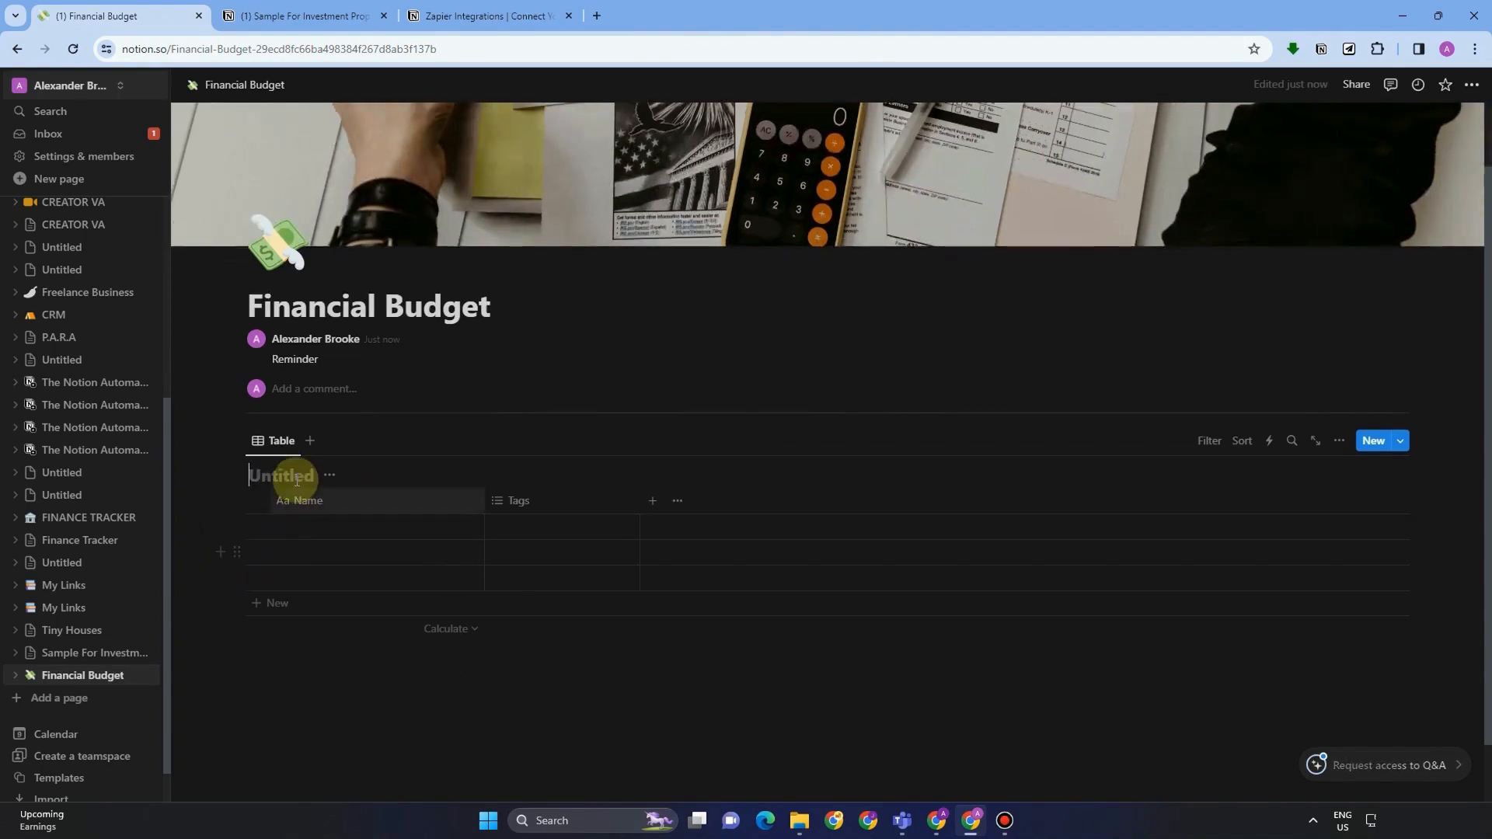
type("Income")
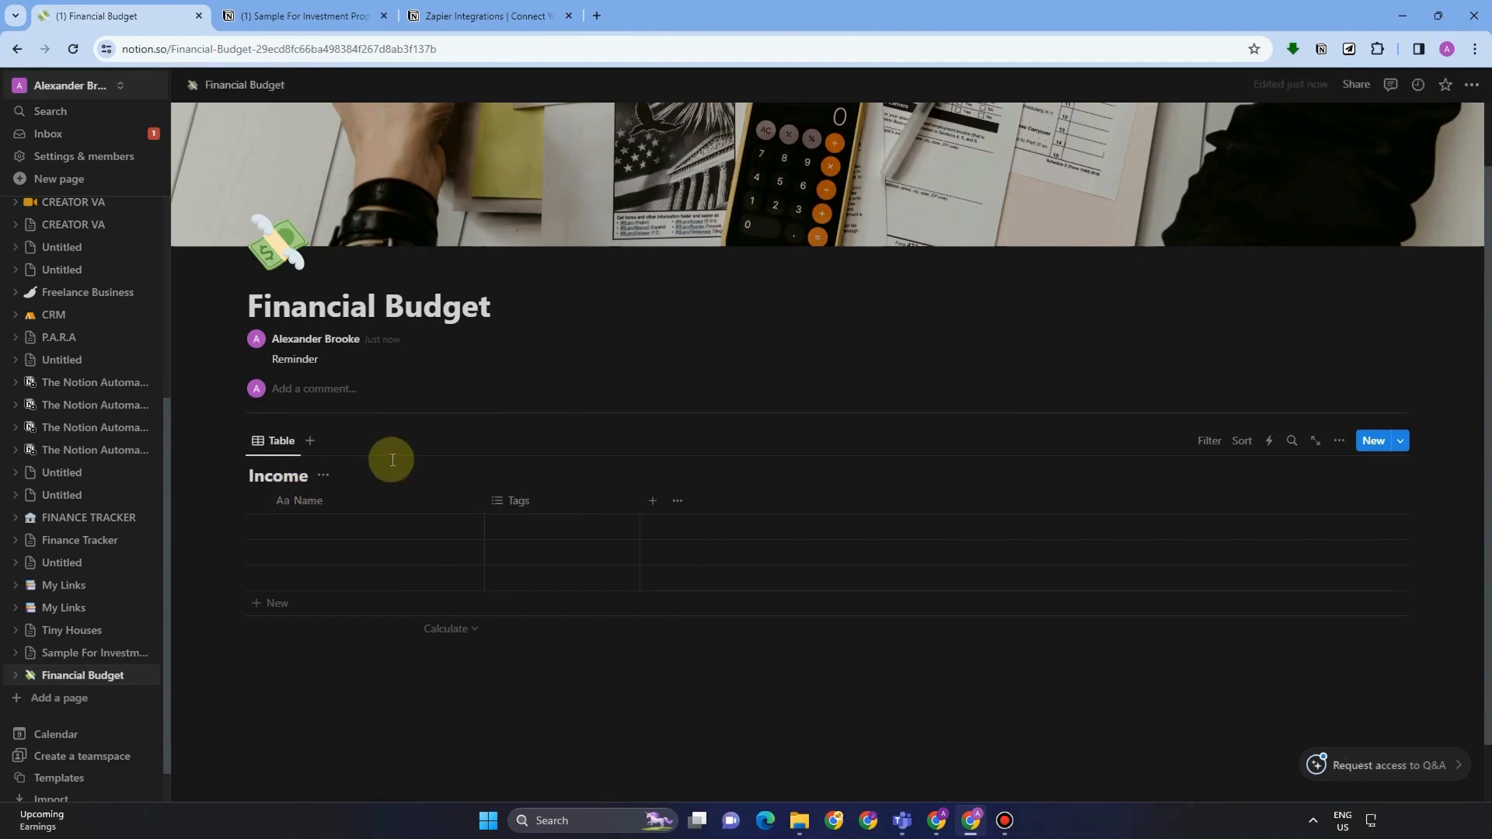
- Insert a second inline database below the Income table and title it "Fixed Expenses"
scroll(420, 475, "down", 1)
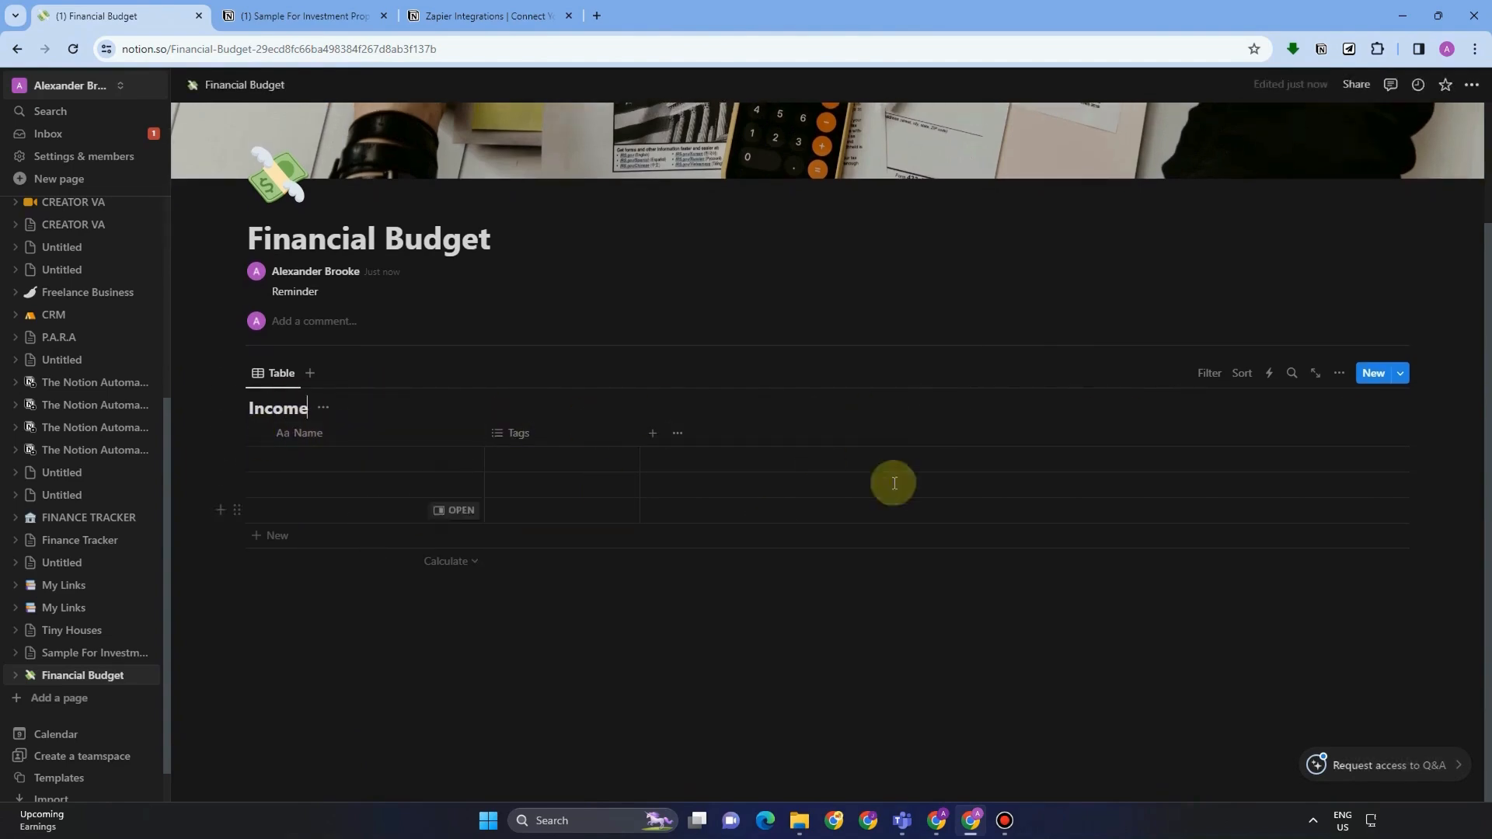
left_click(324, 603)
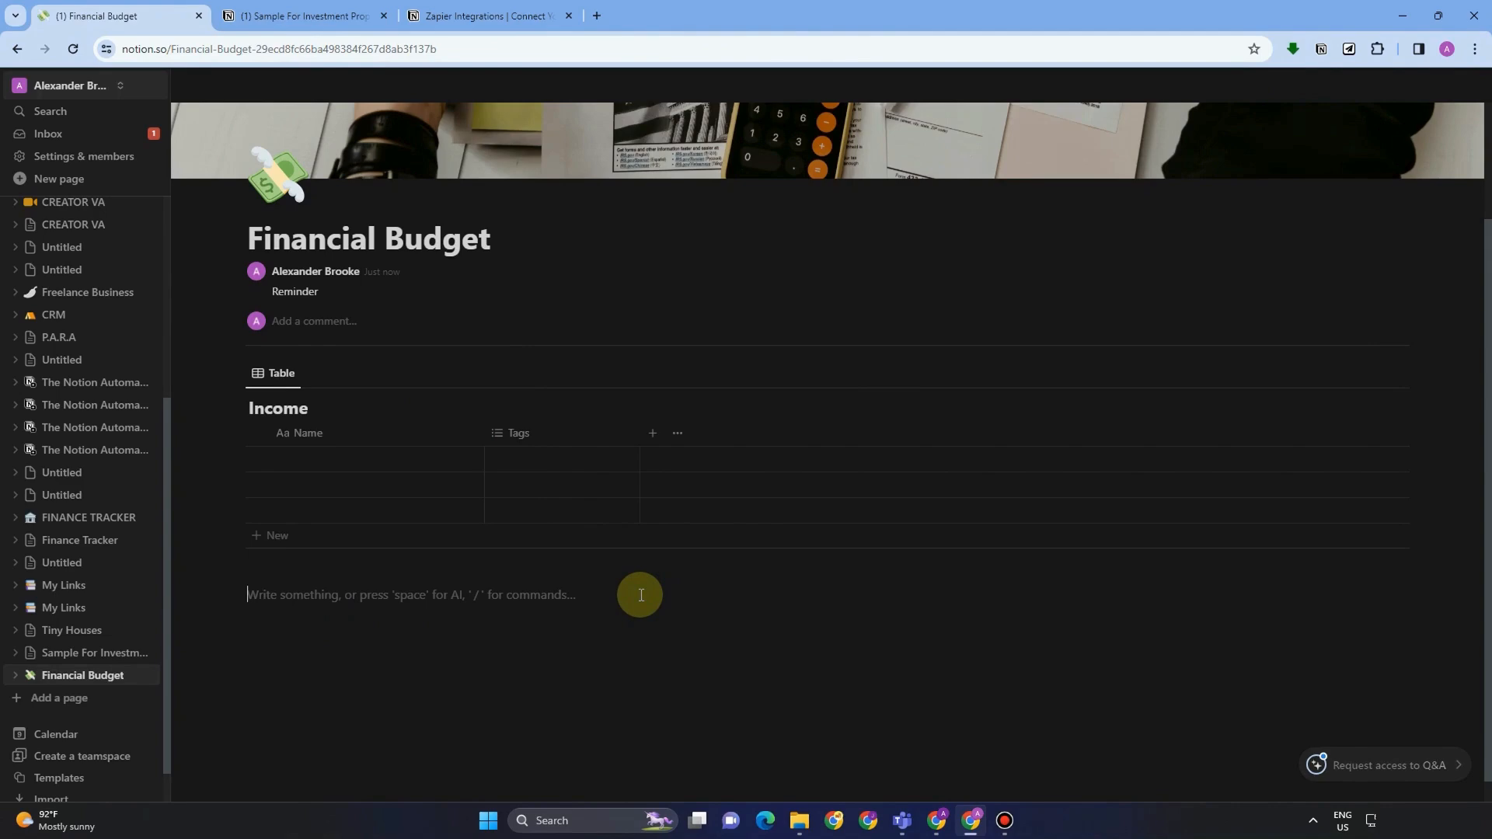
type("/inli")
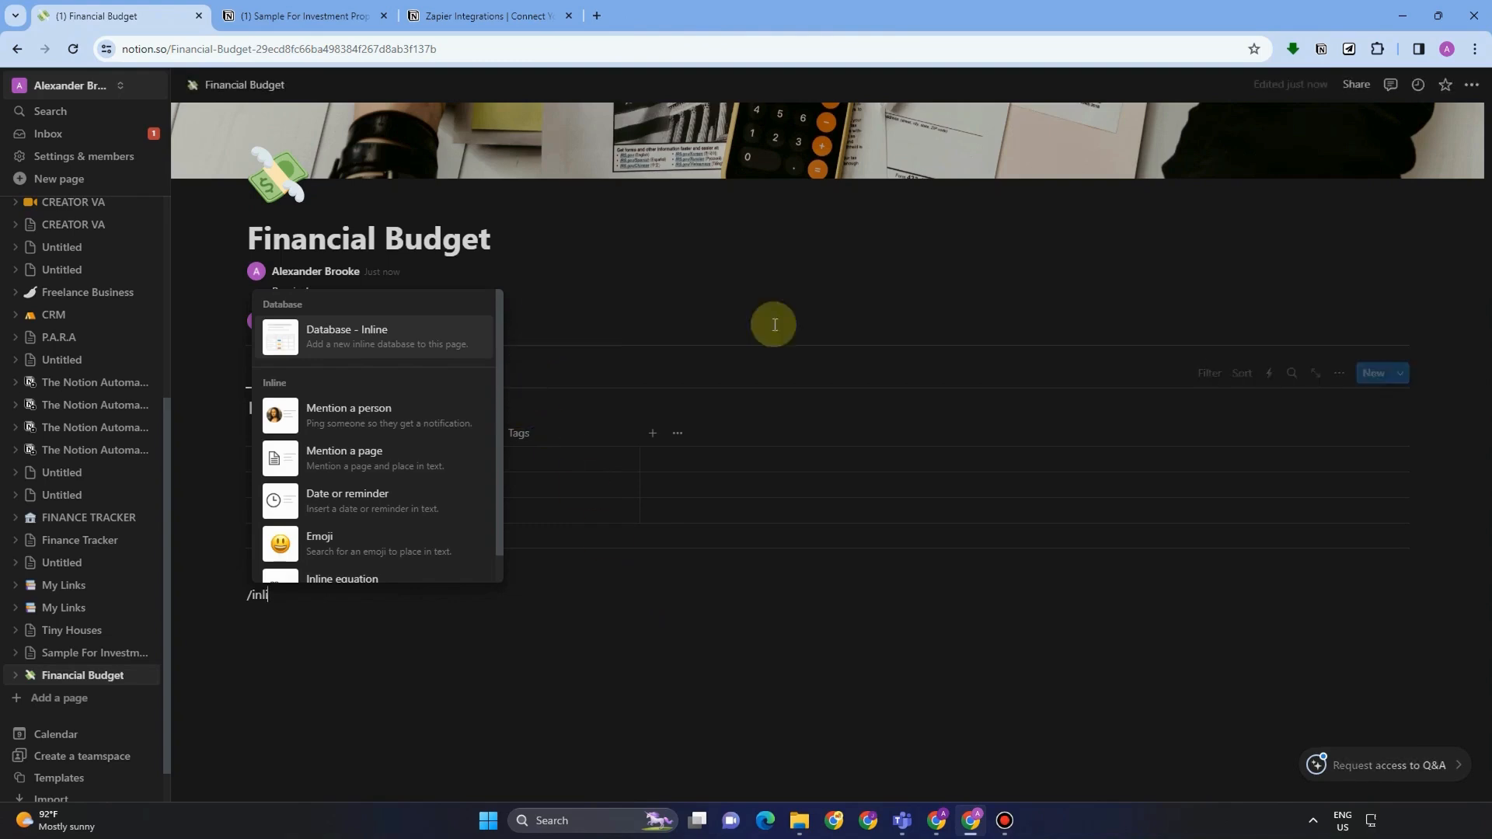
left_click(432, 337)
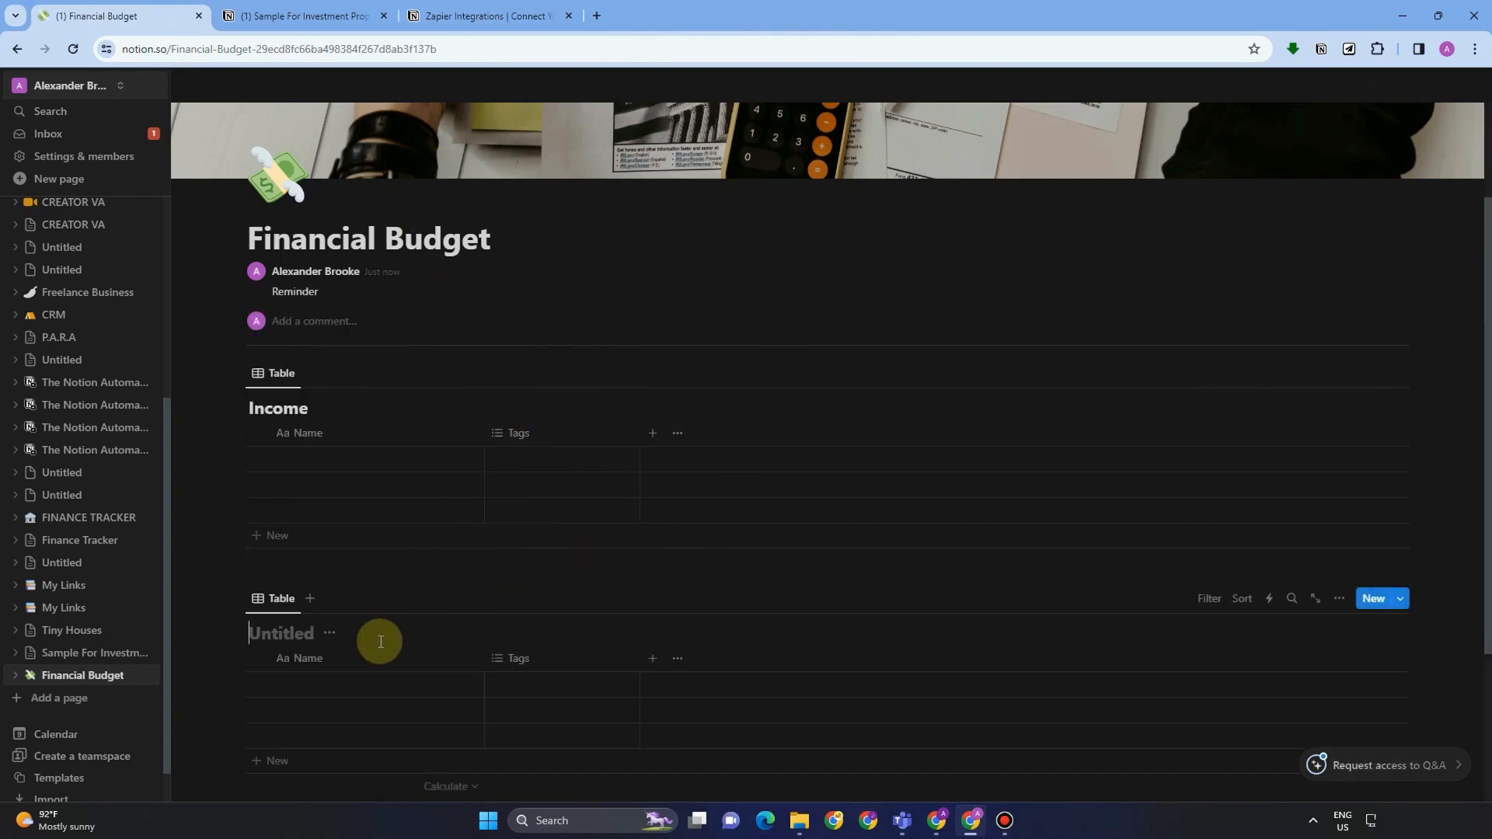
type("Fixed Ex")
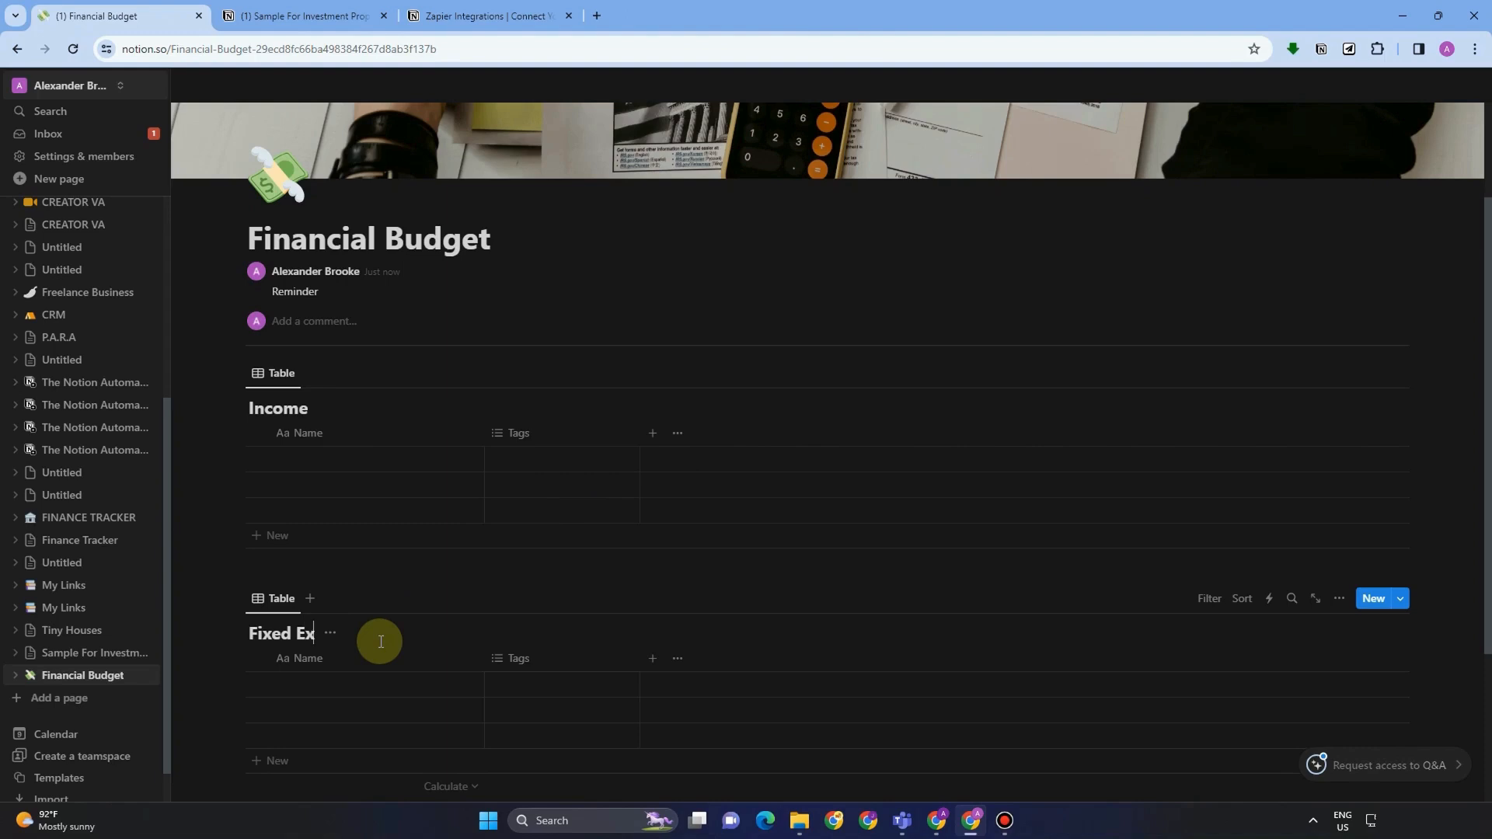
type("penses")
scroll(429, 622, "down", 3)
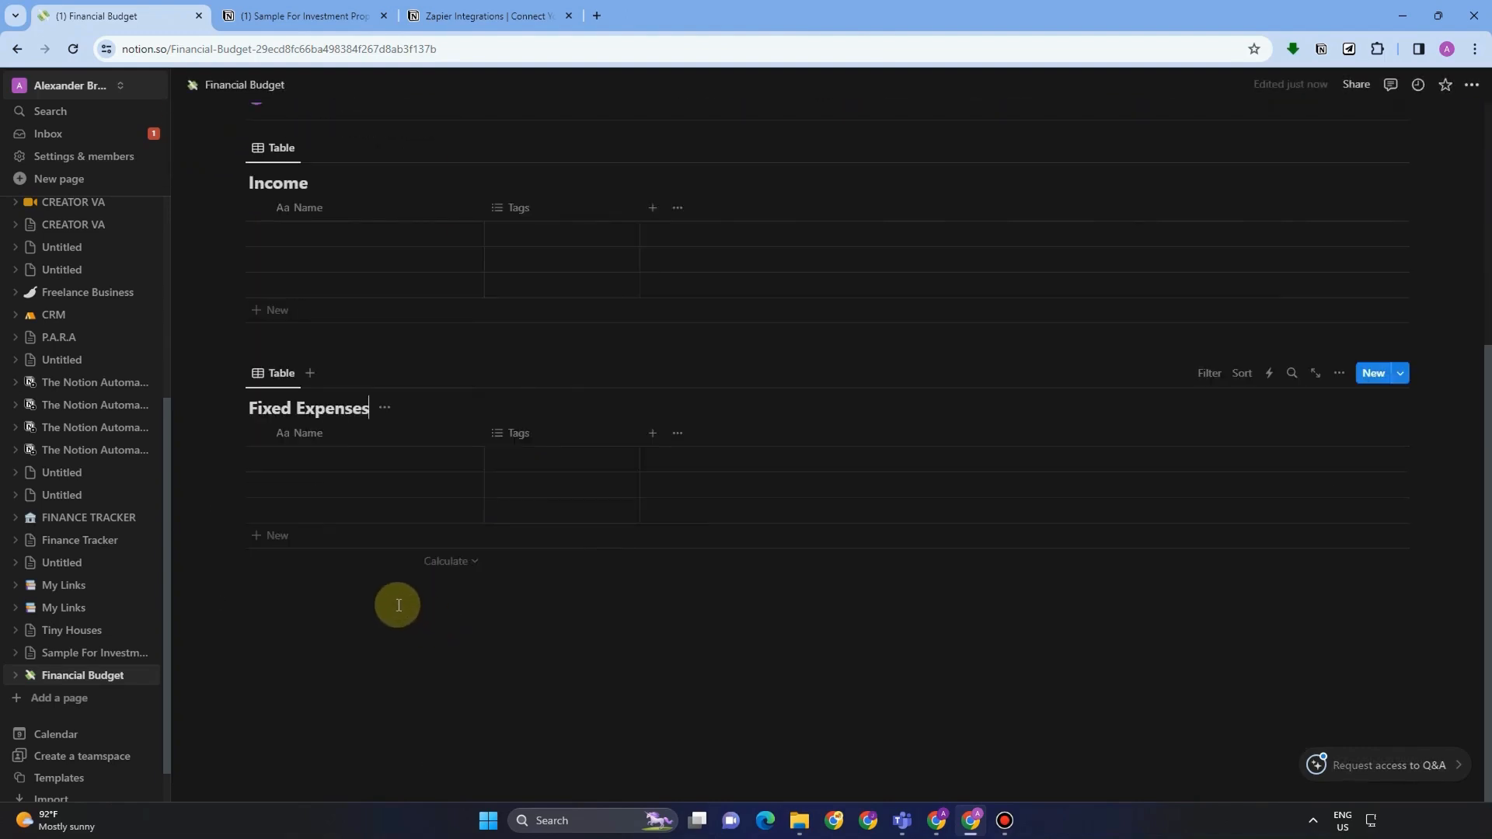
left_click(398, 593)
type("/")
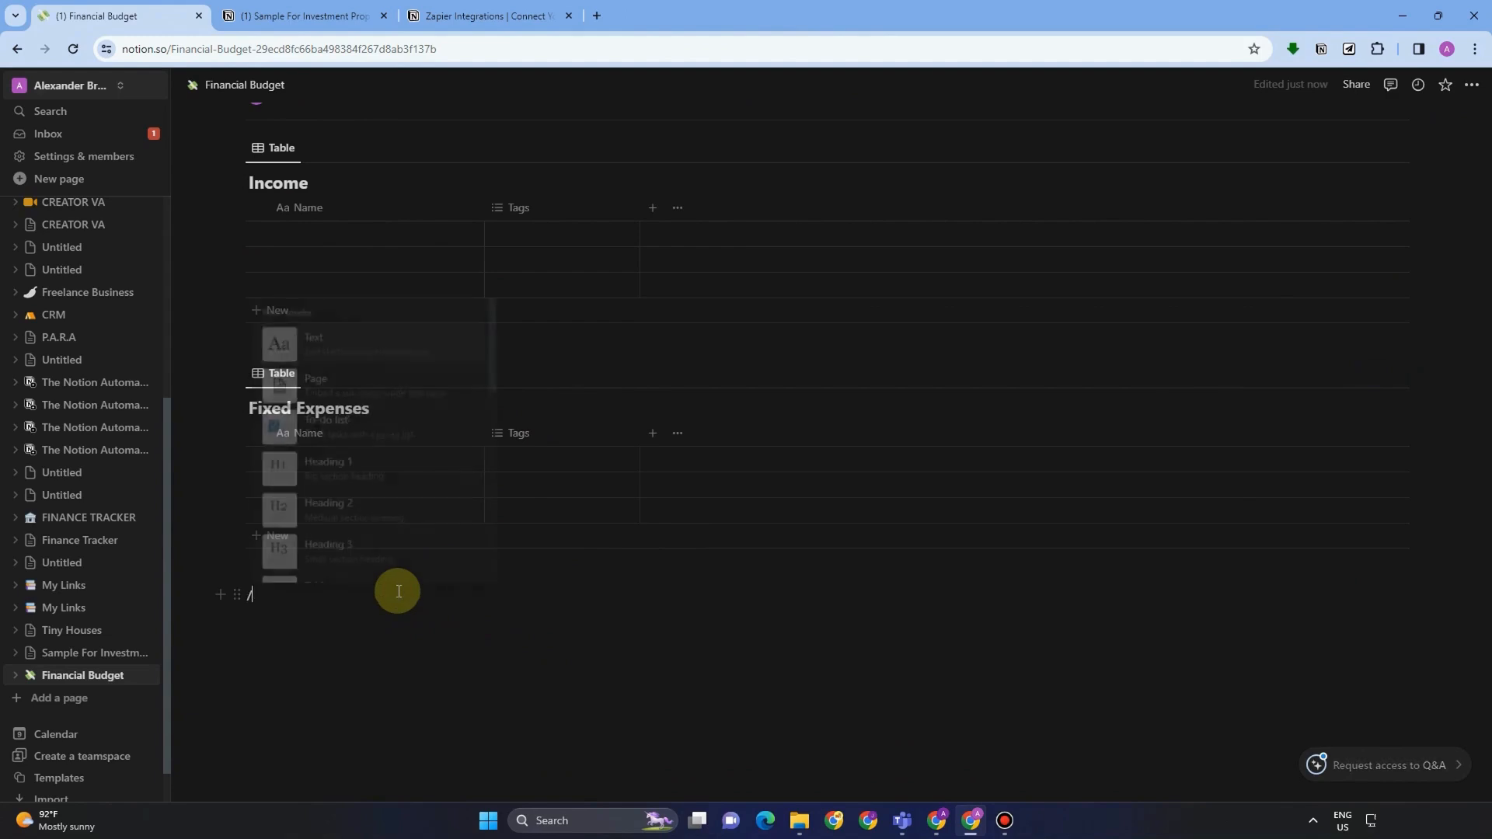
key("Escape")
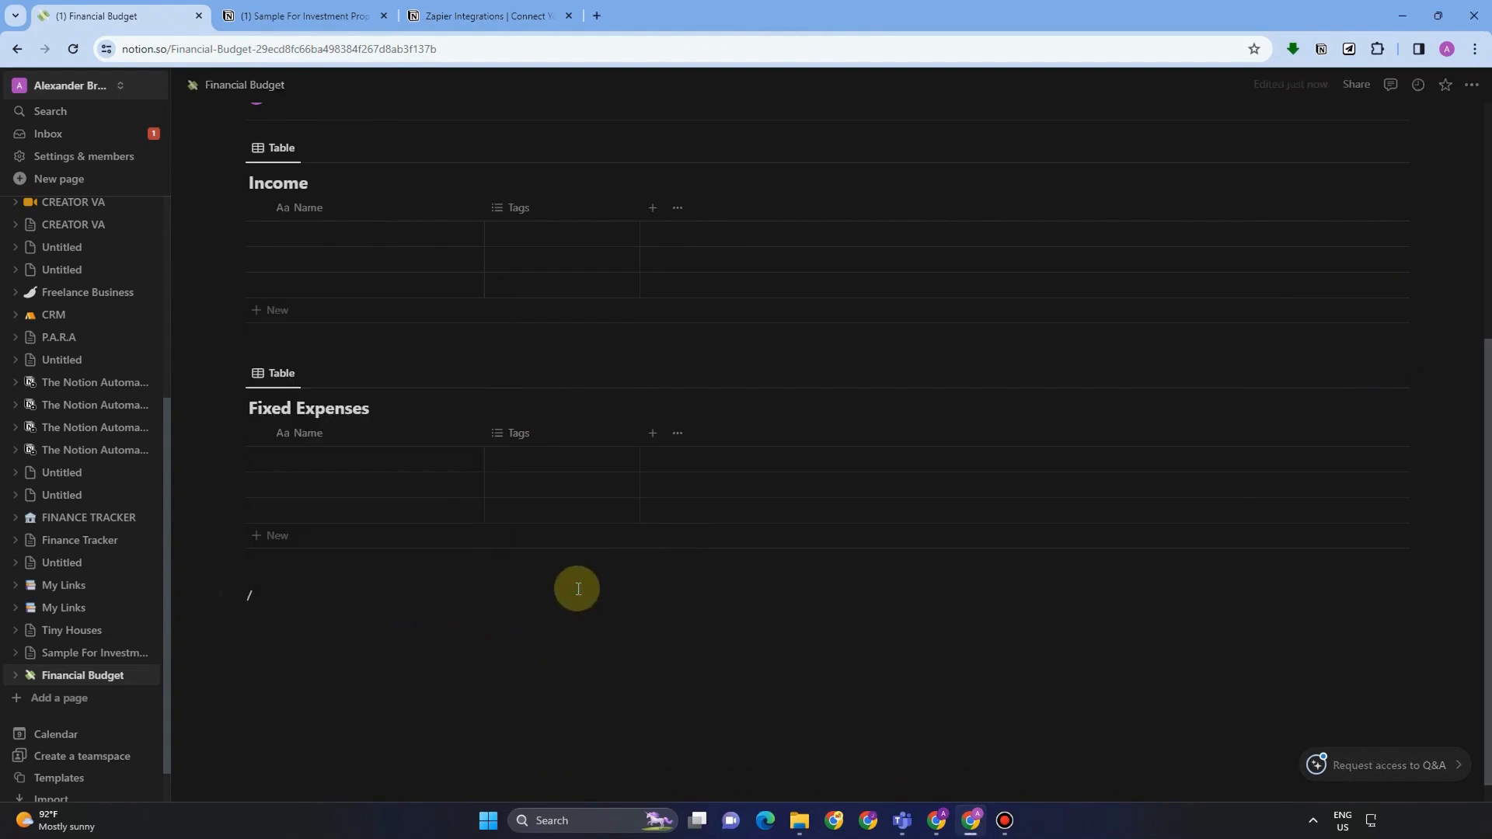
type("v")
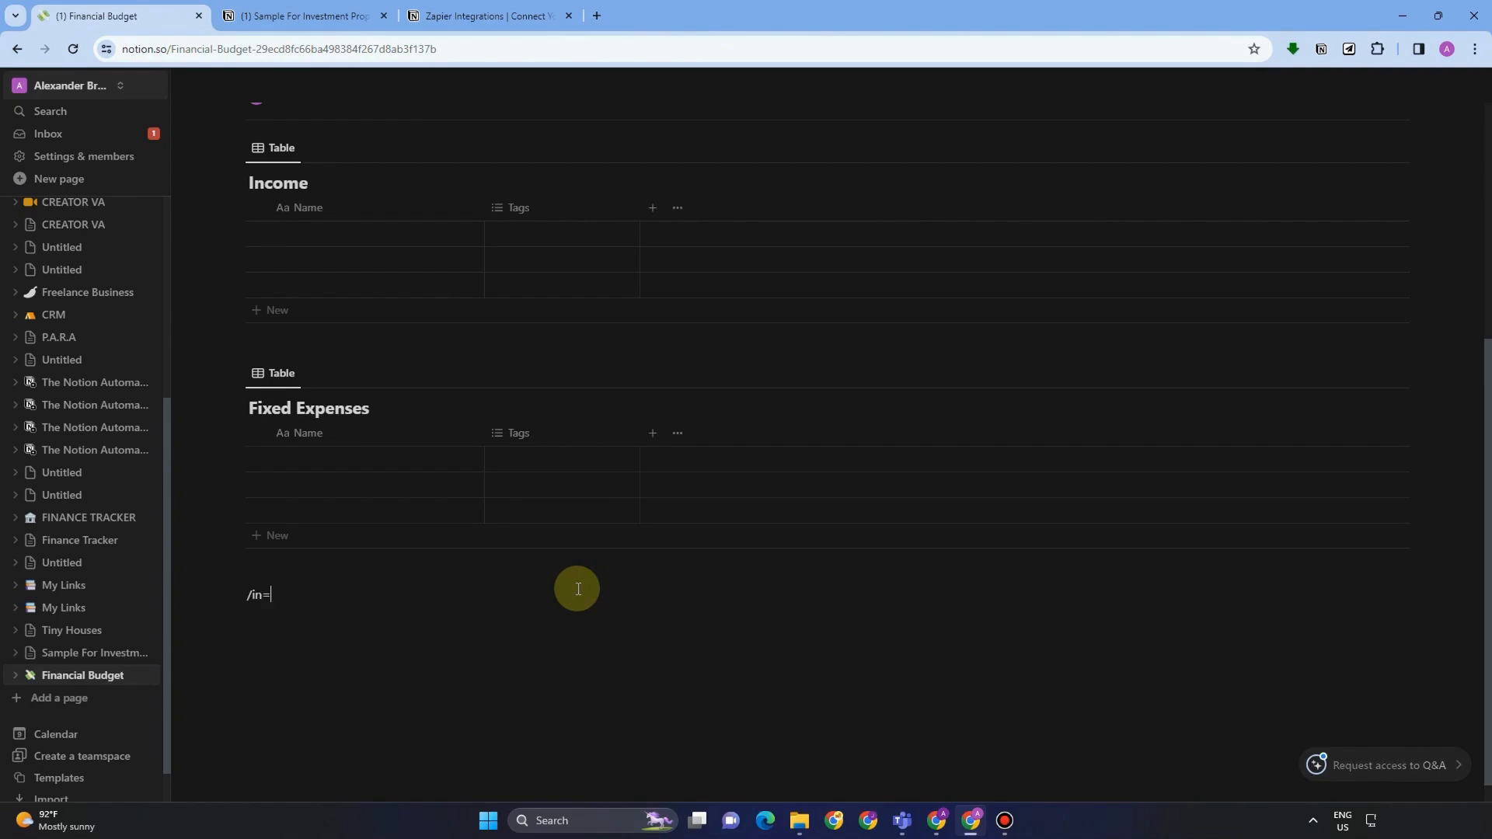
key("BackSpace")
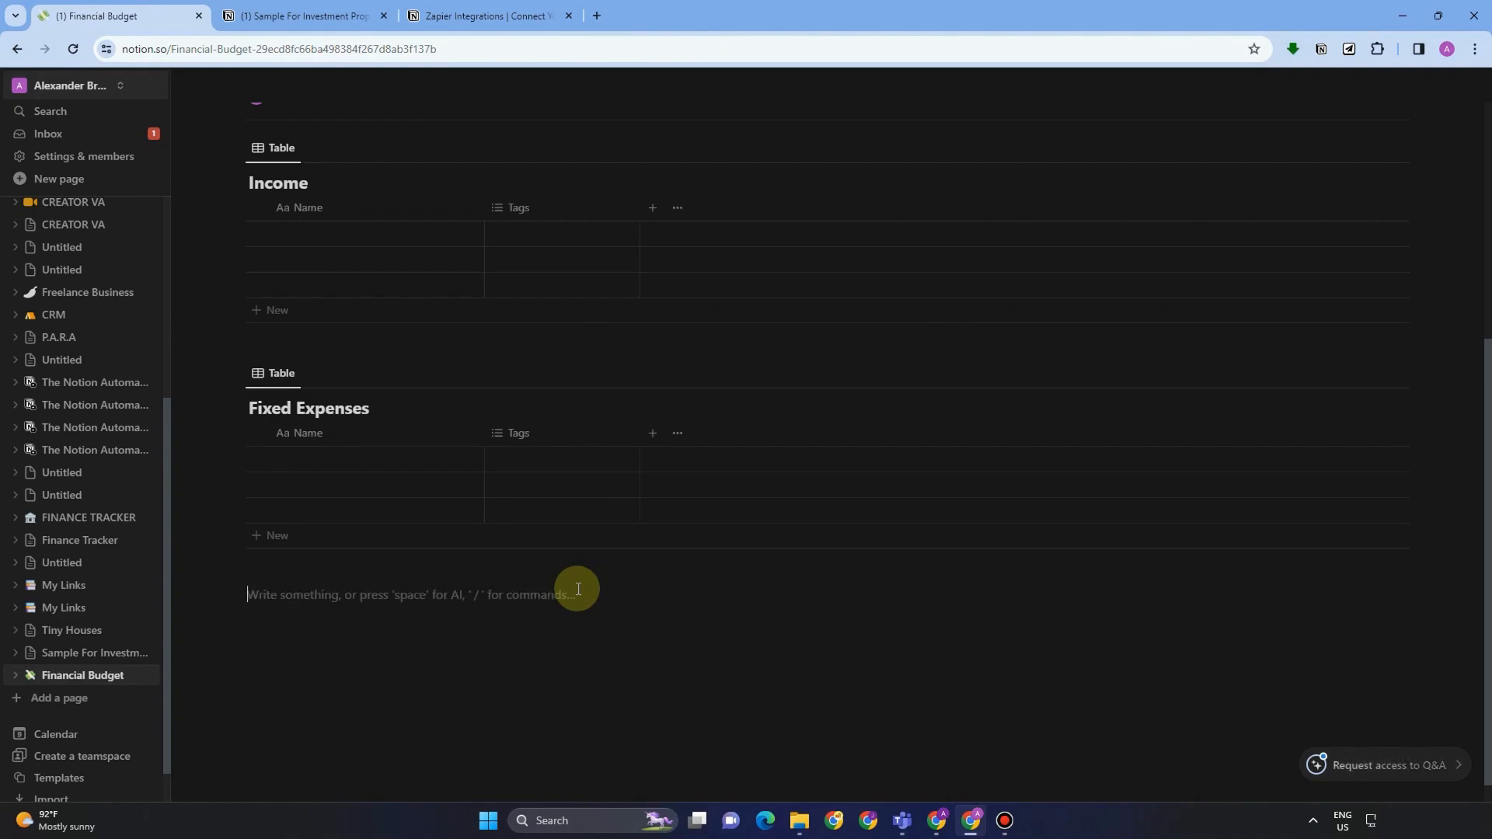
- Insert a third inline database below the Fixed Expenses table and title it "VAriable Expenses"
type("/inli")
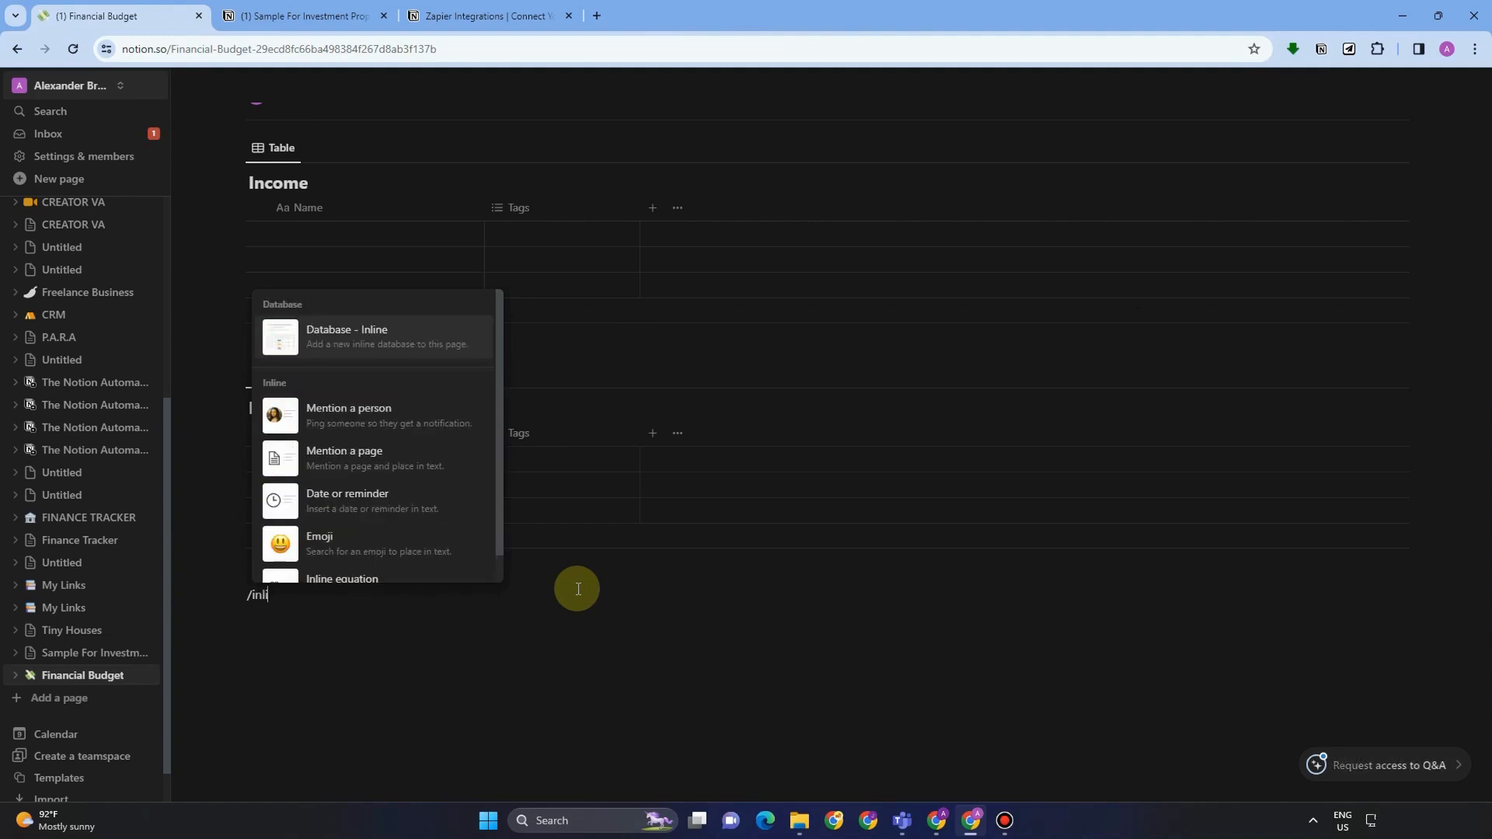
left_click(467, 341)
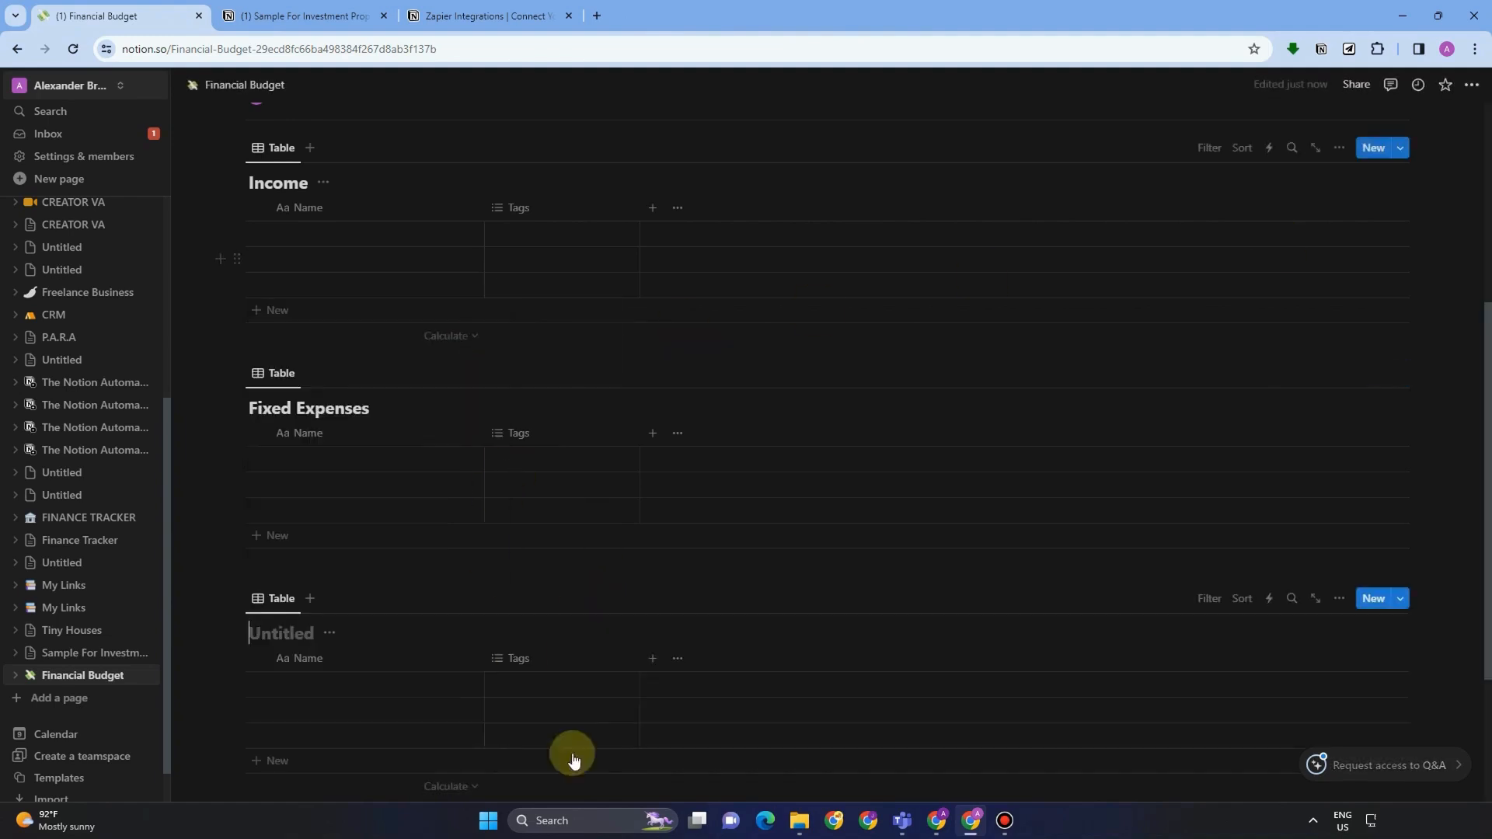
type("VAriable Expenses")
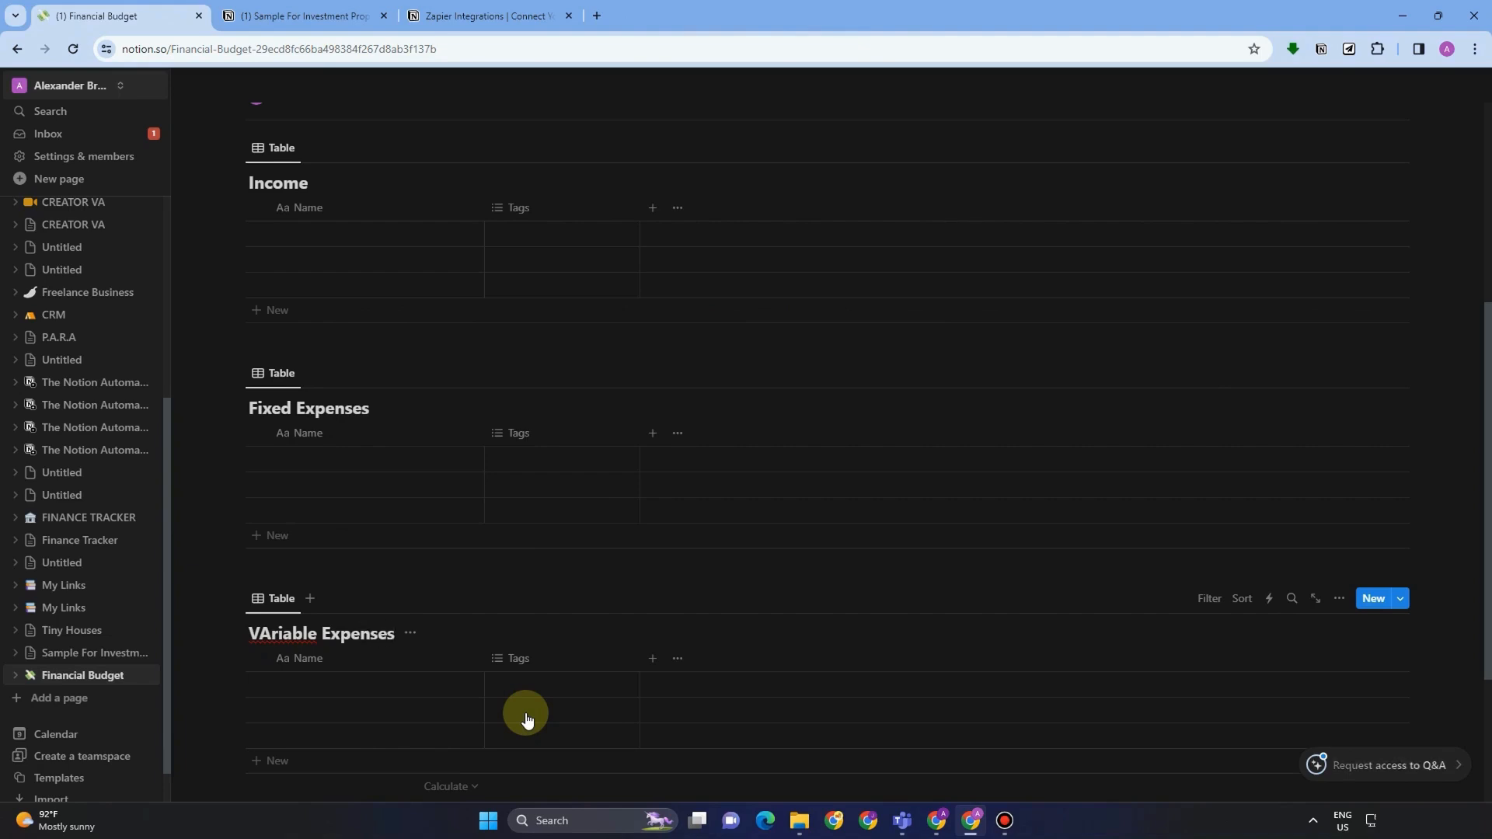
- Insert a fourth inline database below the Variable Expenses table and title it "Savings and Investment"
key("Return")
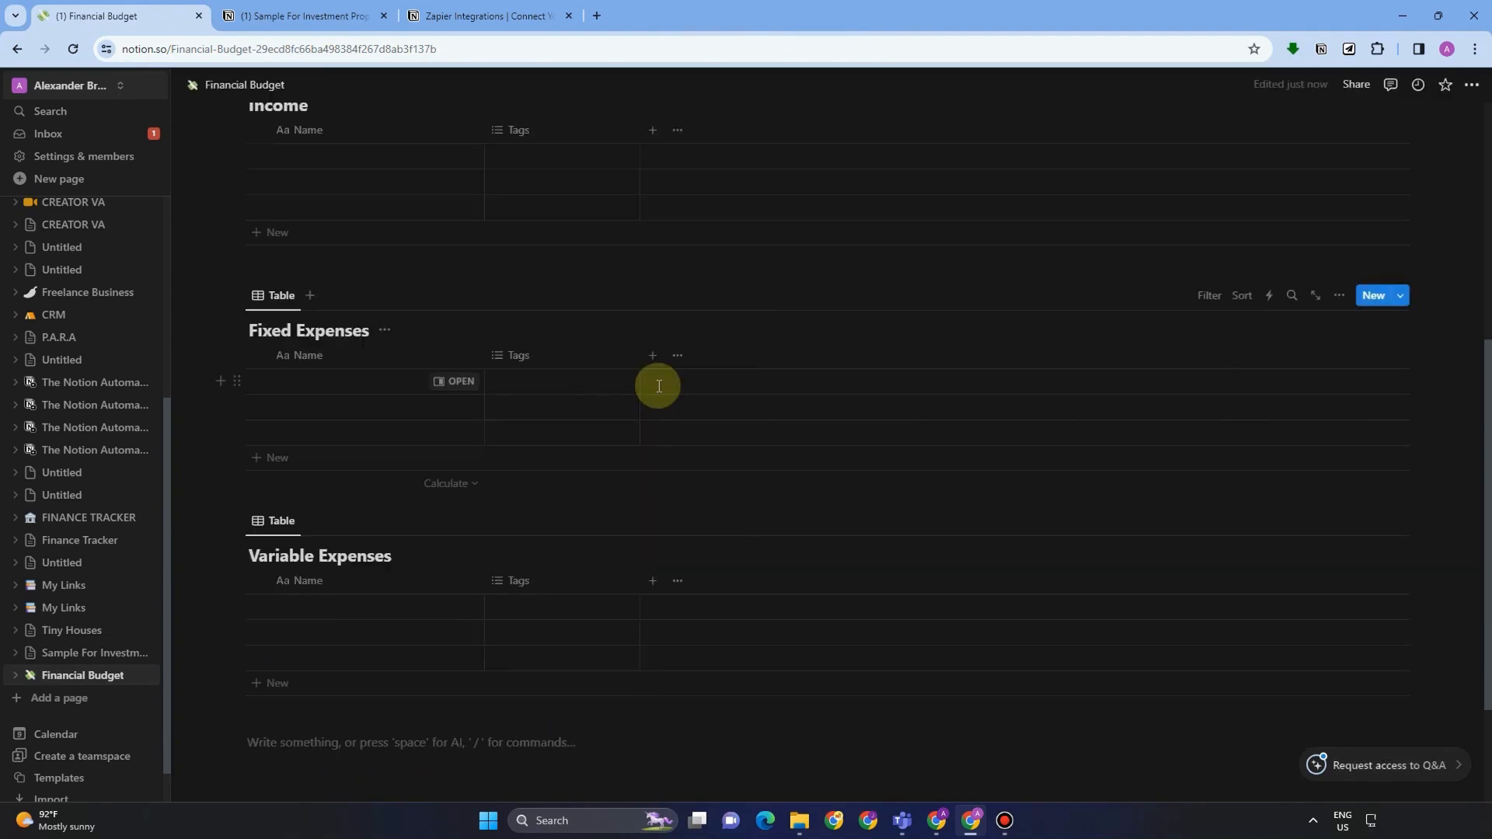
type("/in")
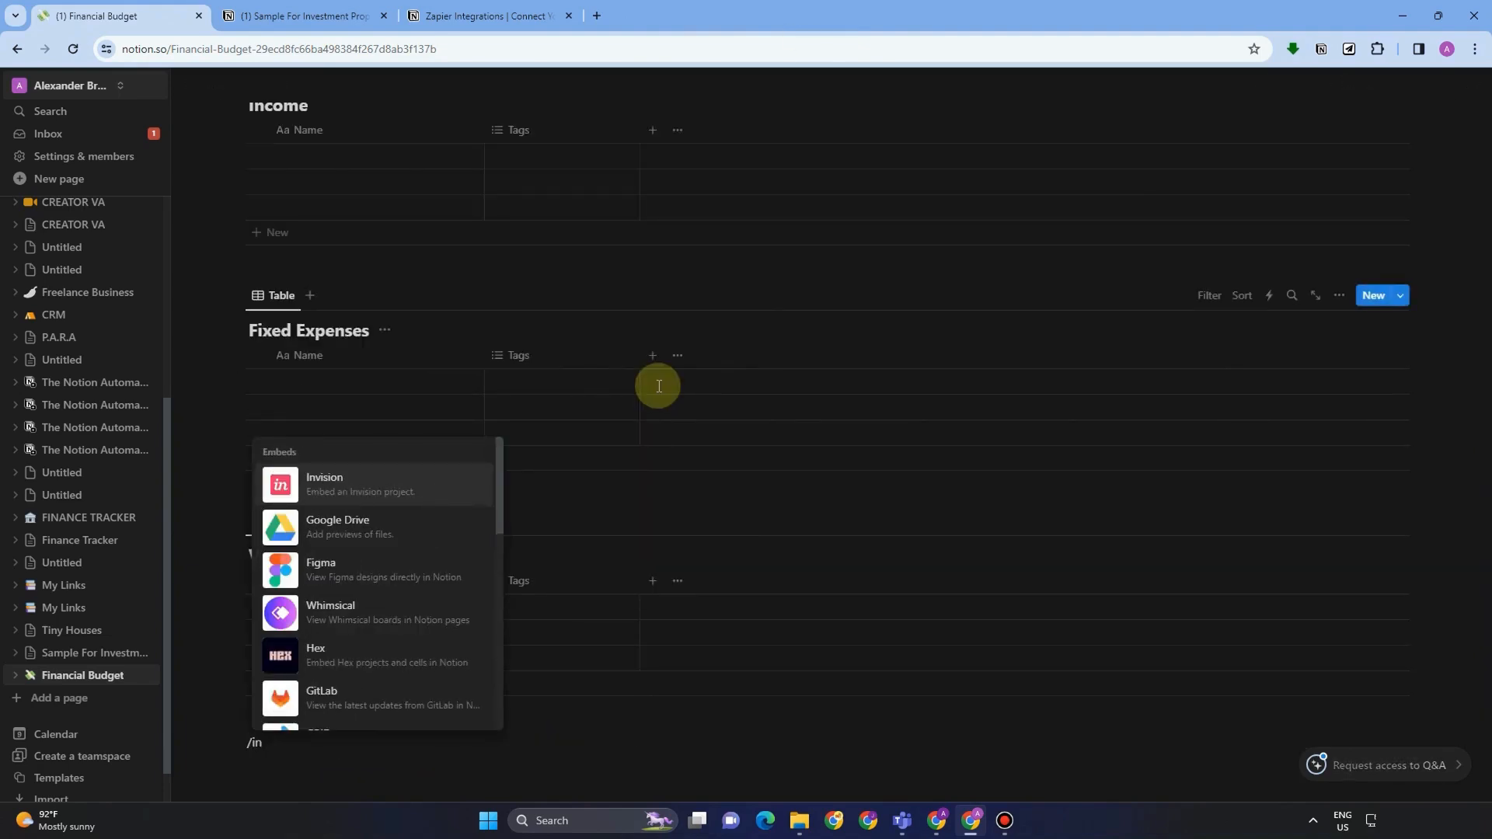
type("line")
left_click(380, 483)
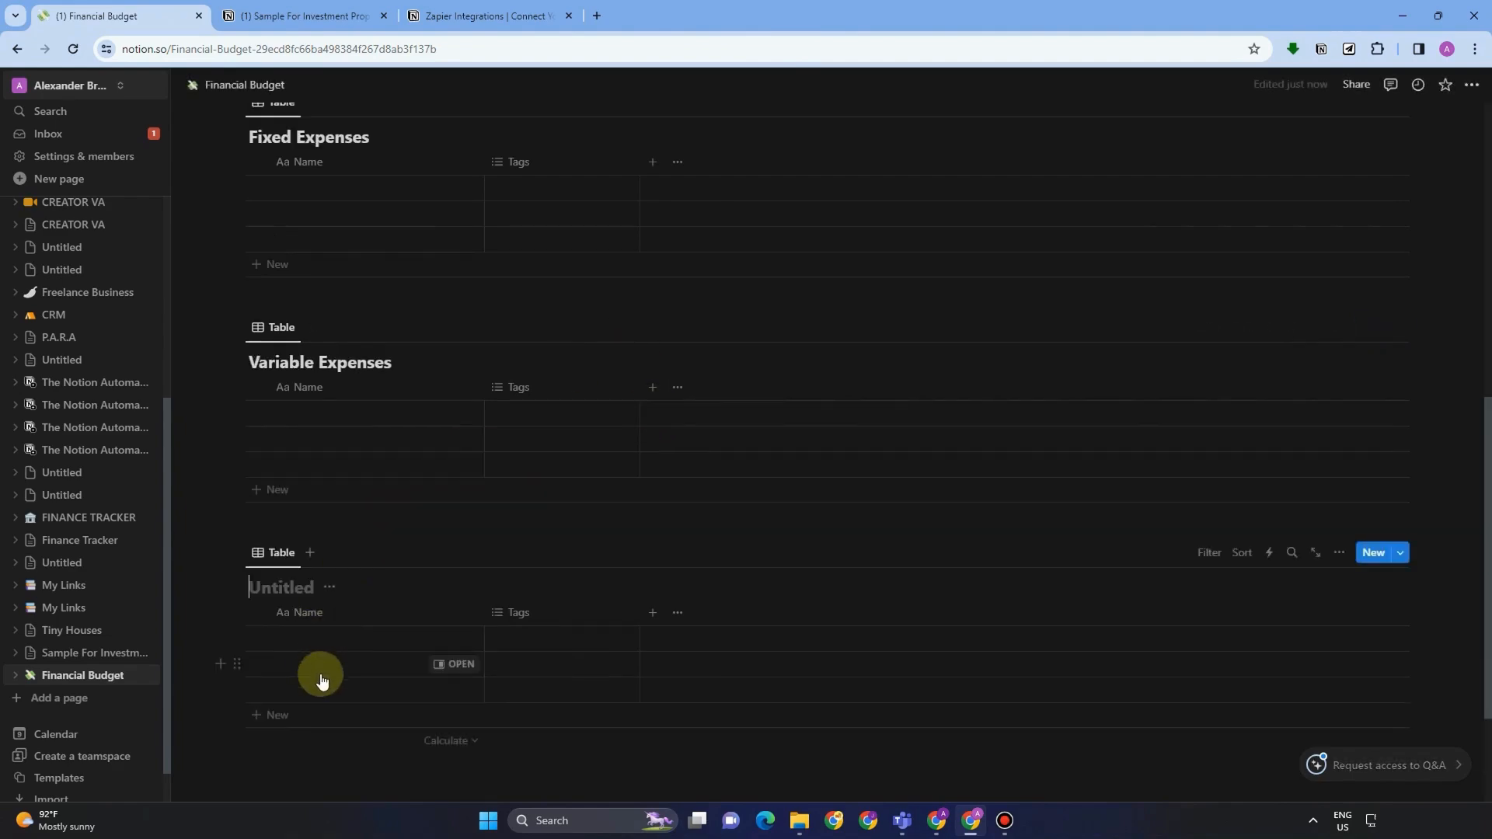
type("Savings and Investment")
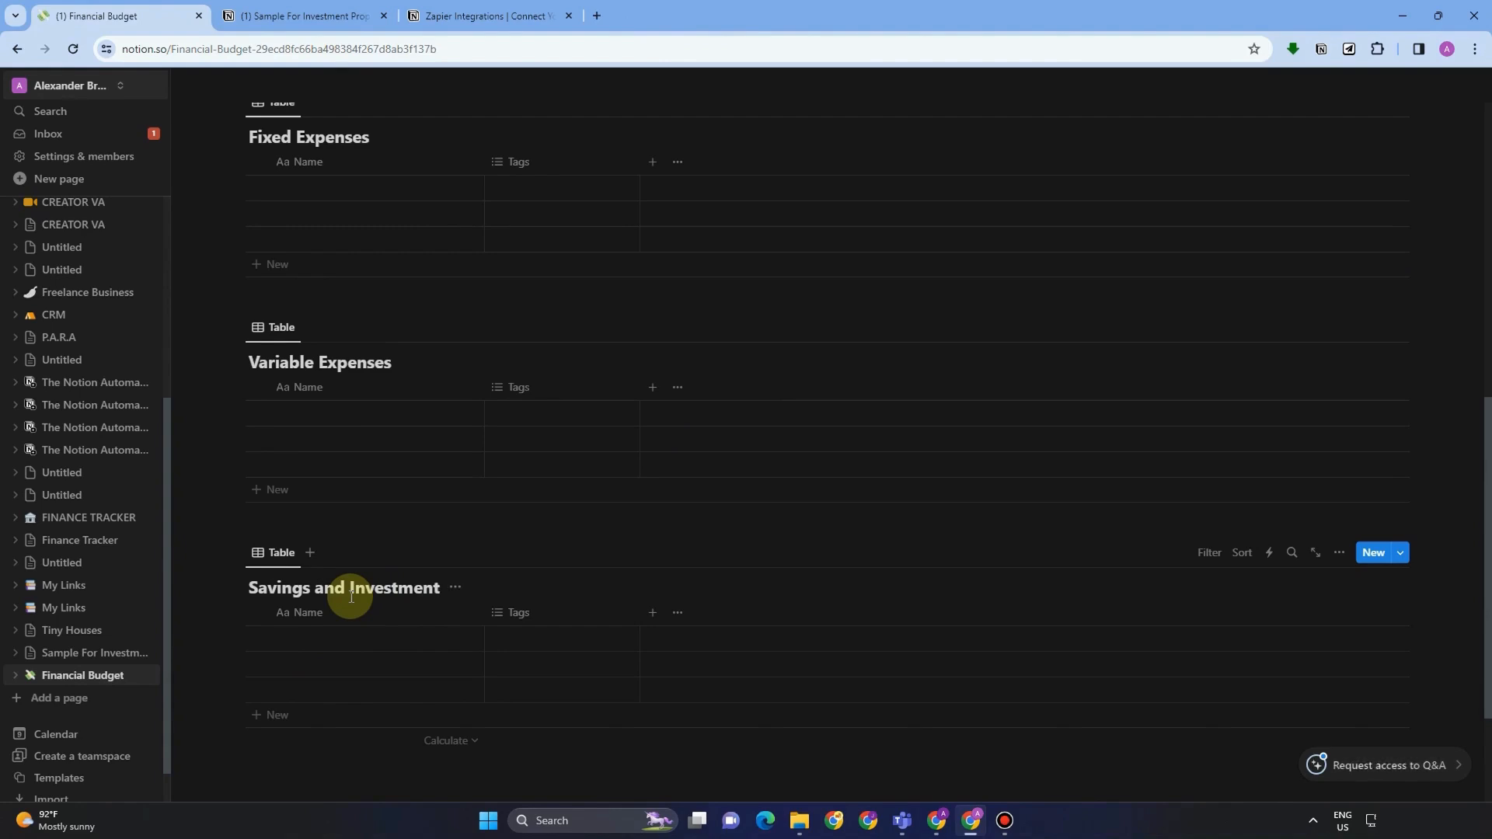
- Name the three rows of the Income table "Monthly salary/wages", "Part-Time" and "Business"
scroll(533, 650, "up", 4)
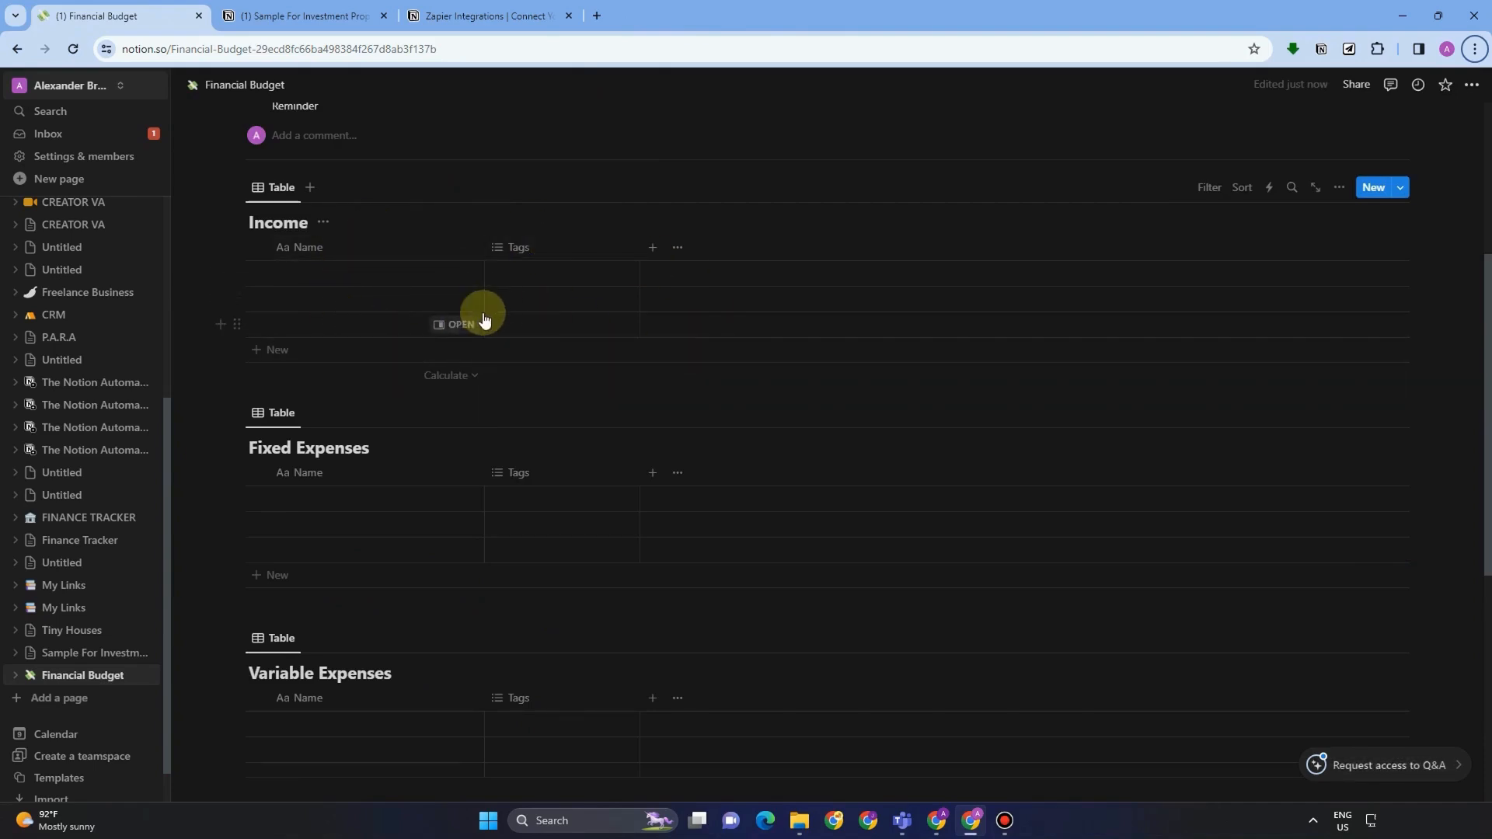
left_click(343, 279)
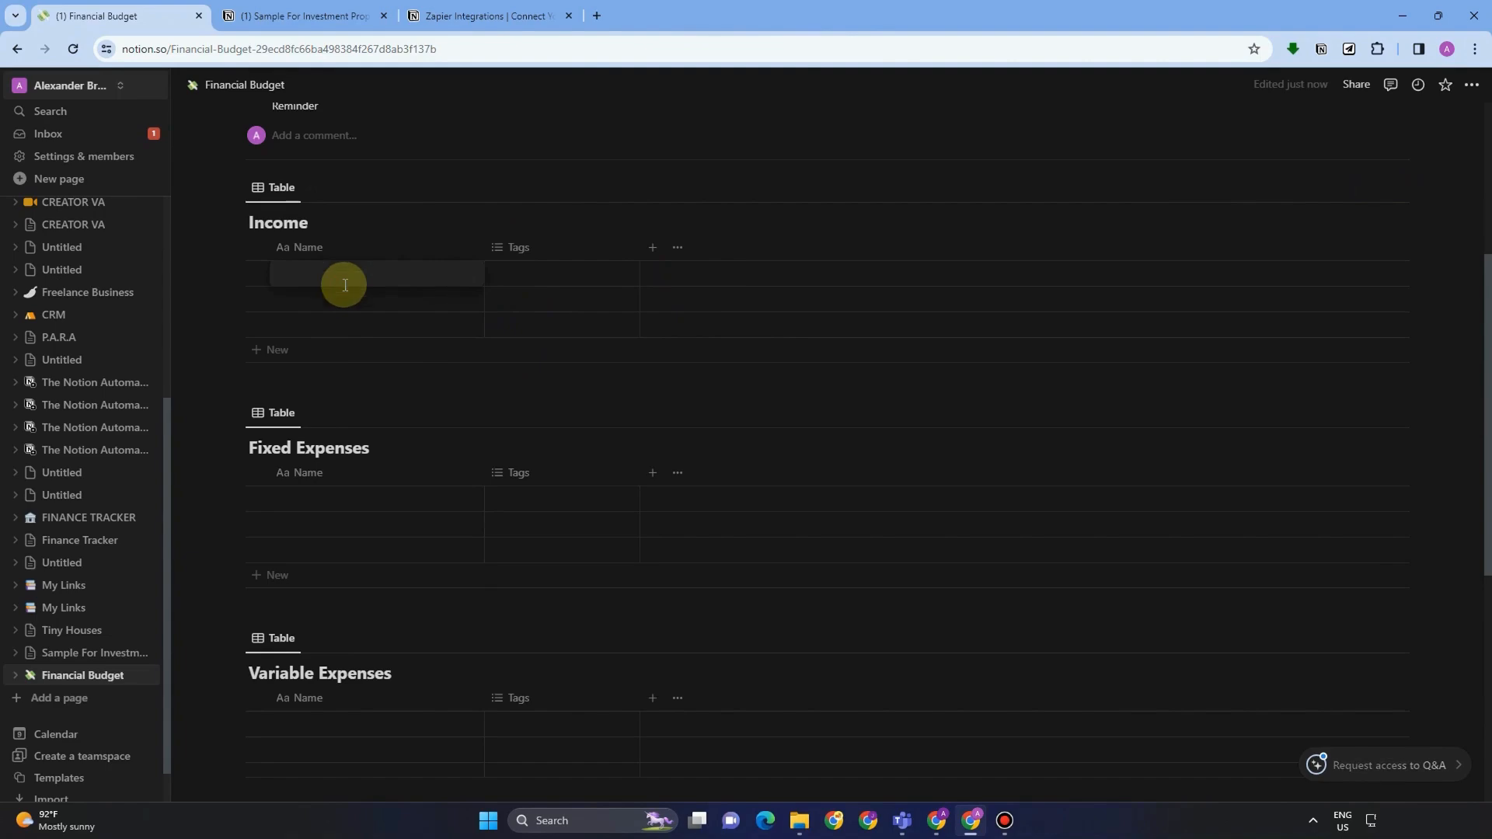
type("Monthly salary/wages")
left_click(363, 304)
type("Part-Time")
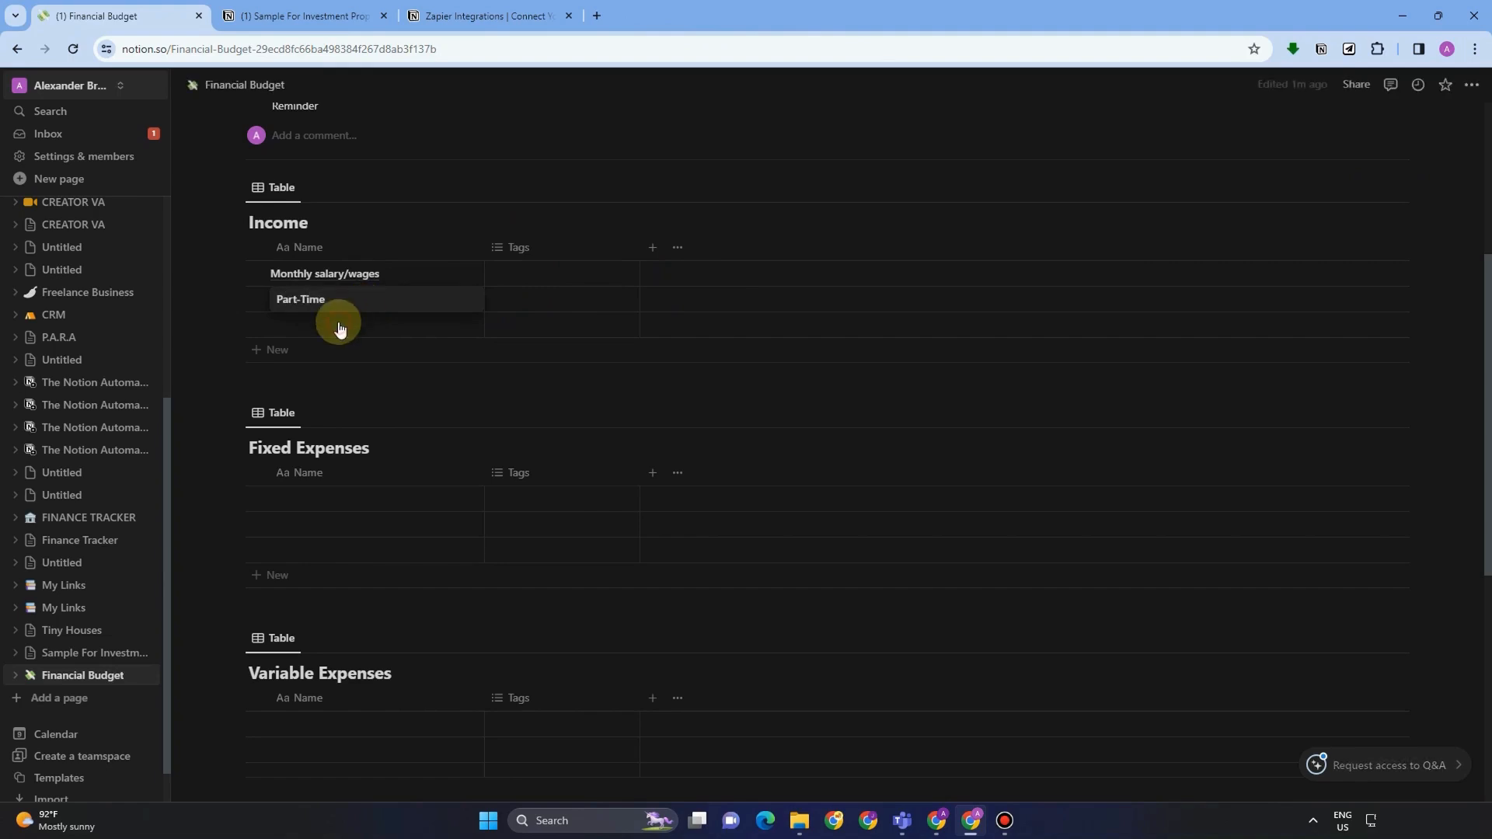
left_click(339, 322)
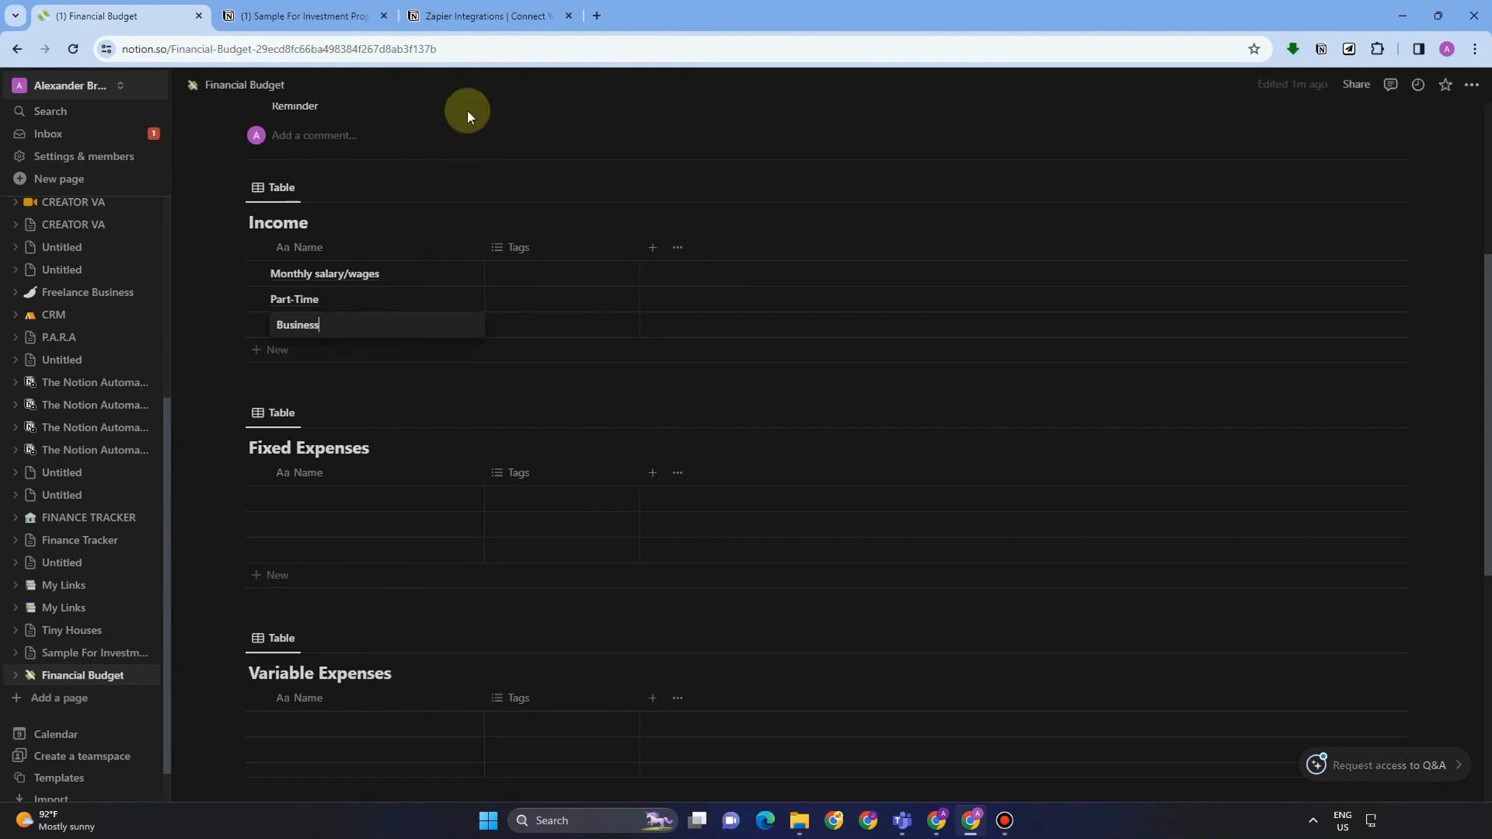
key("Escape")
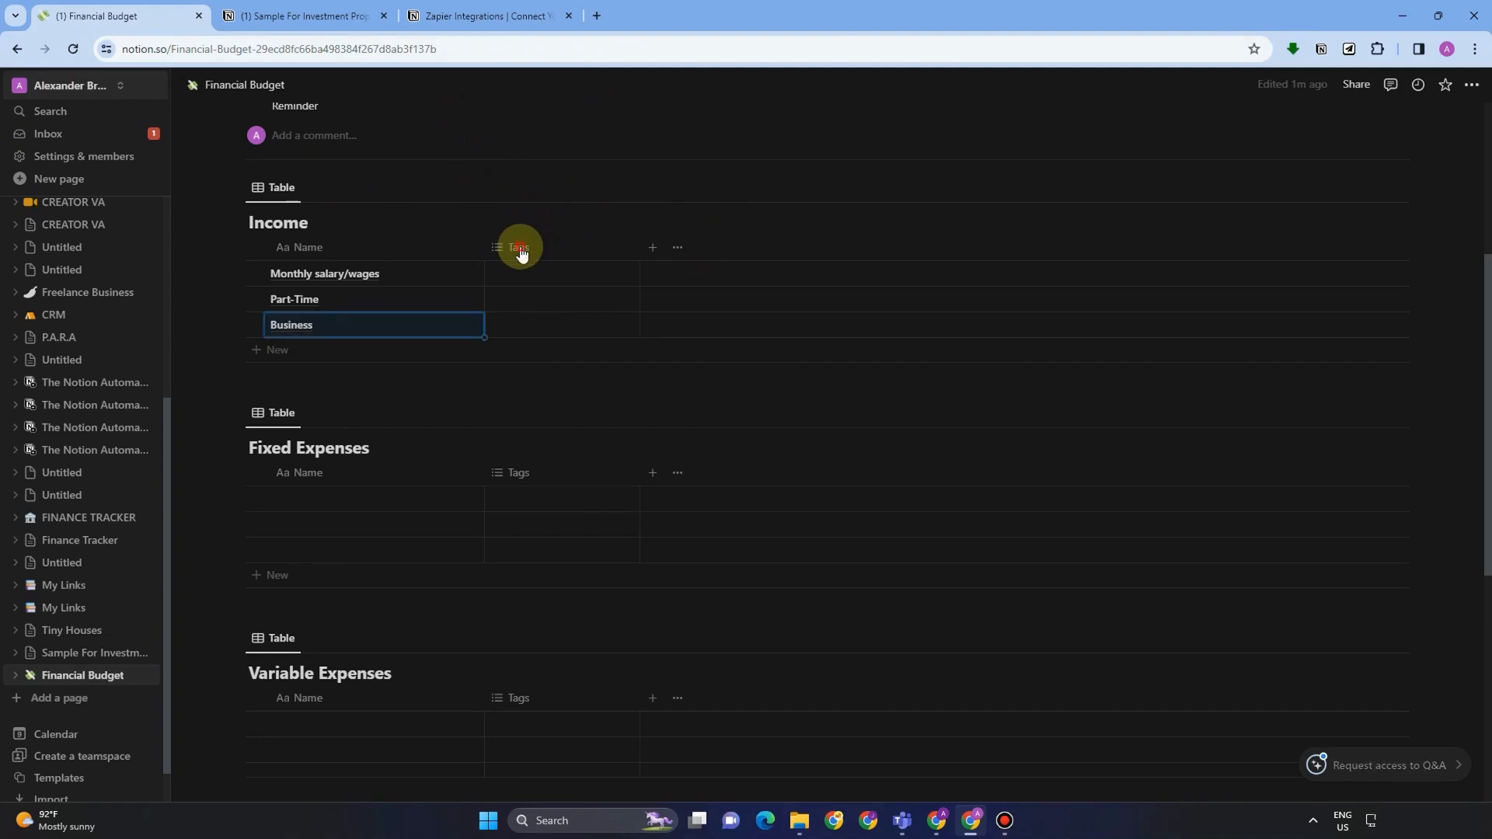
left_click(520, 246)
left_click(545, 308)
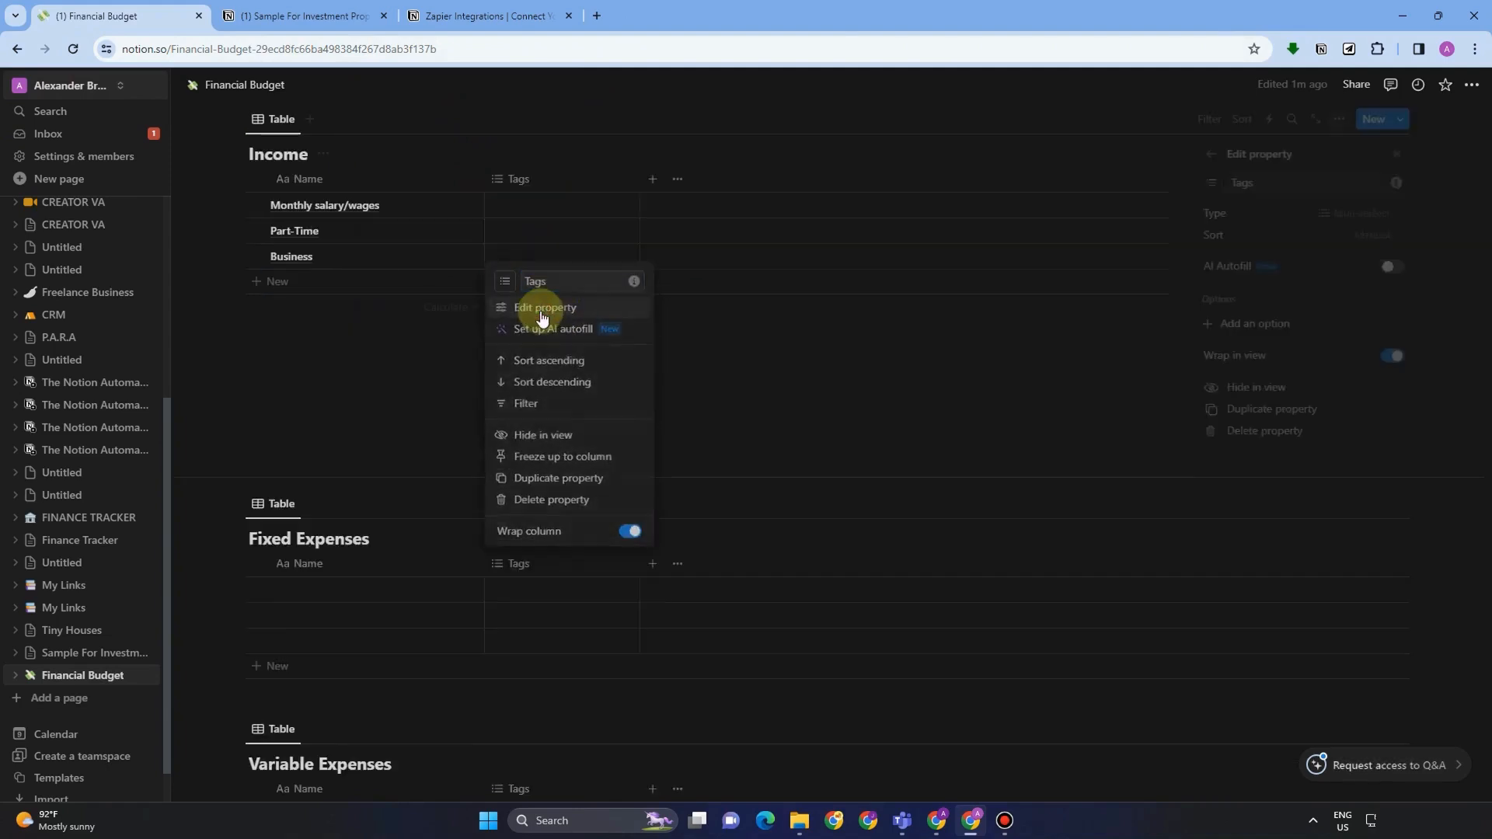
left_click(1177, 191)
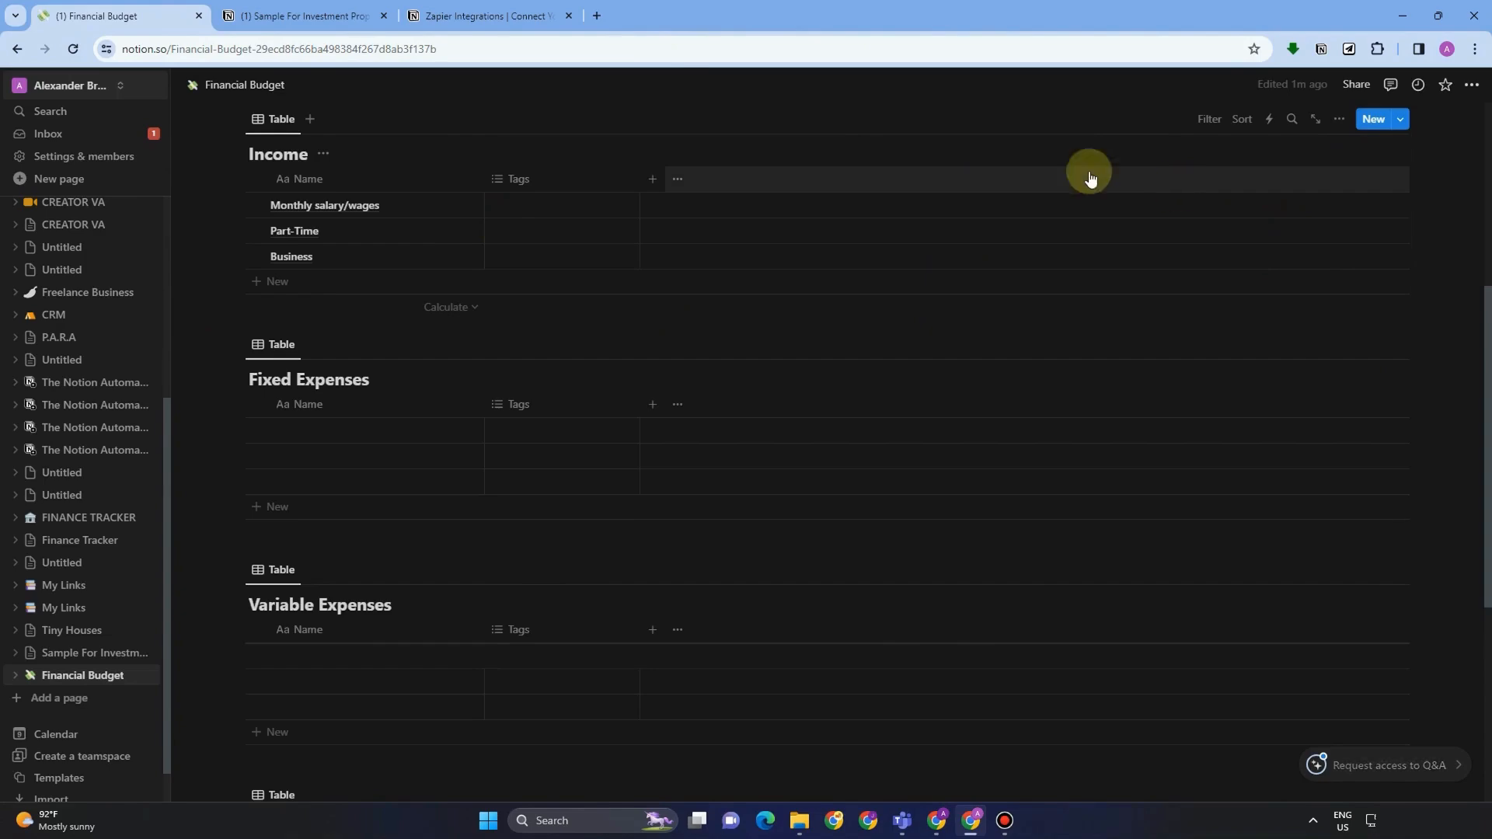
- Rename the Income table's Tags property to "Status" and change its property type to Status
left_click(517, 182)
left_click(601, 245)
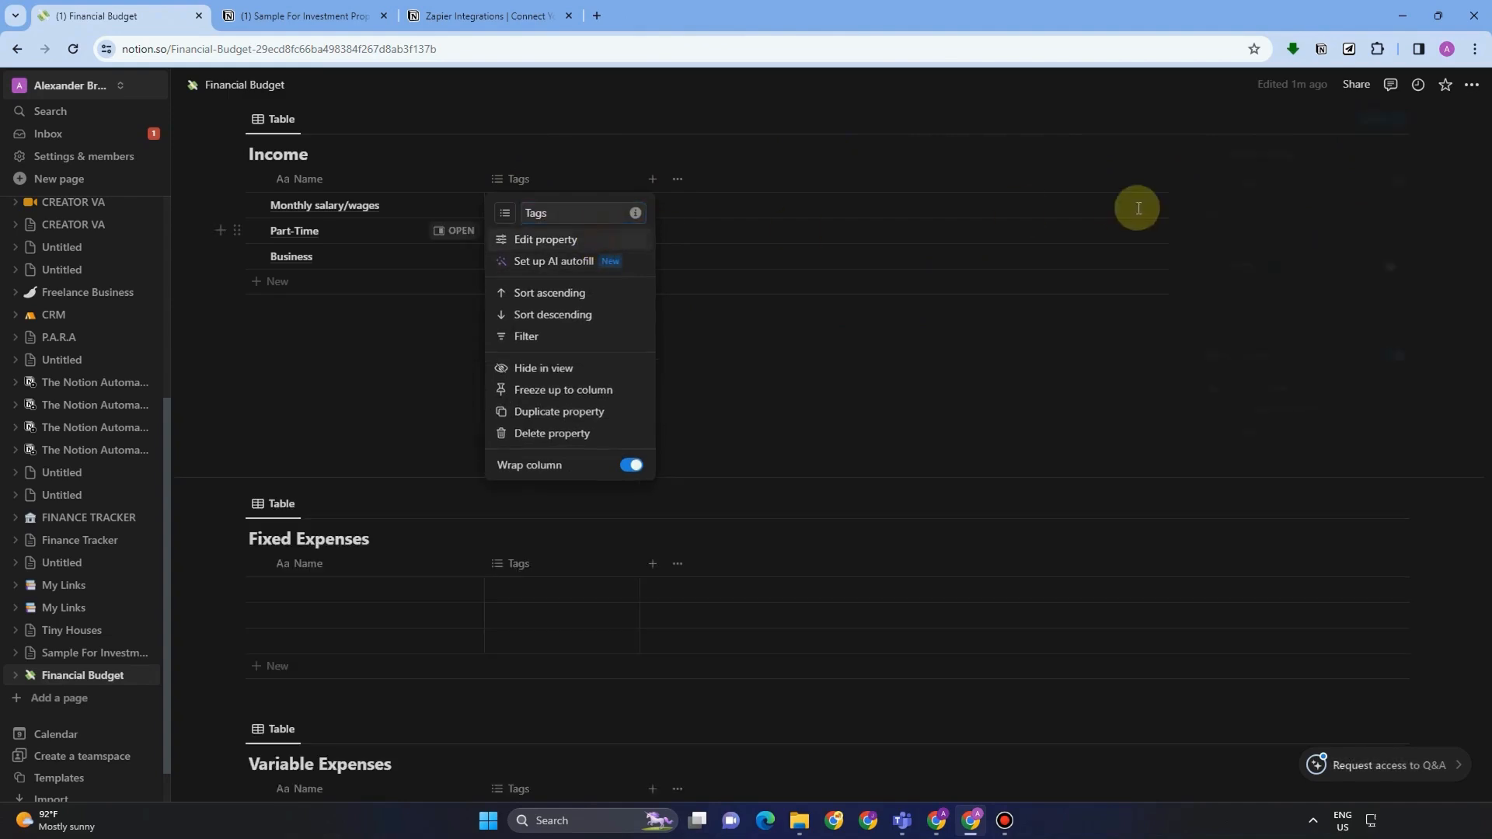
left_click(1260, 185)
key("BackSpace")
key("BackSpace")
key("BackSpace")
key("BackSpace")
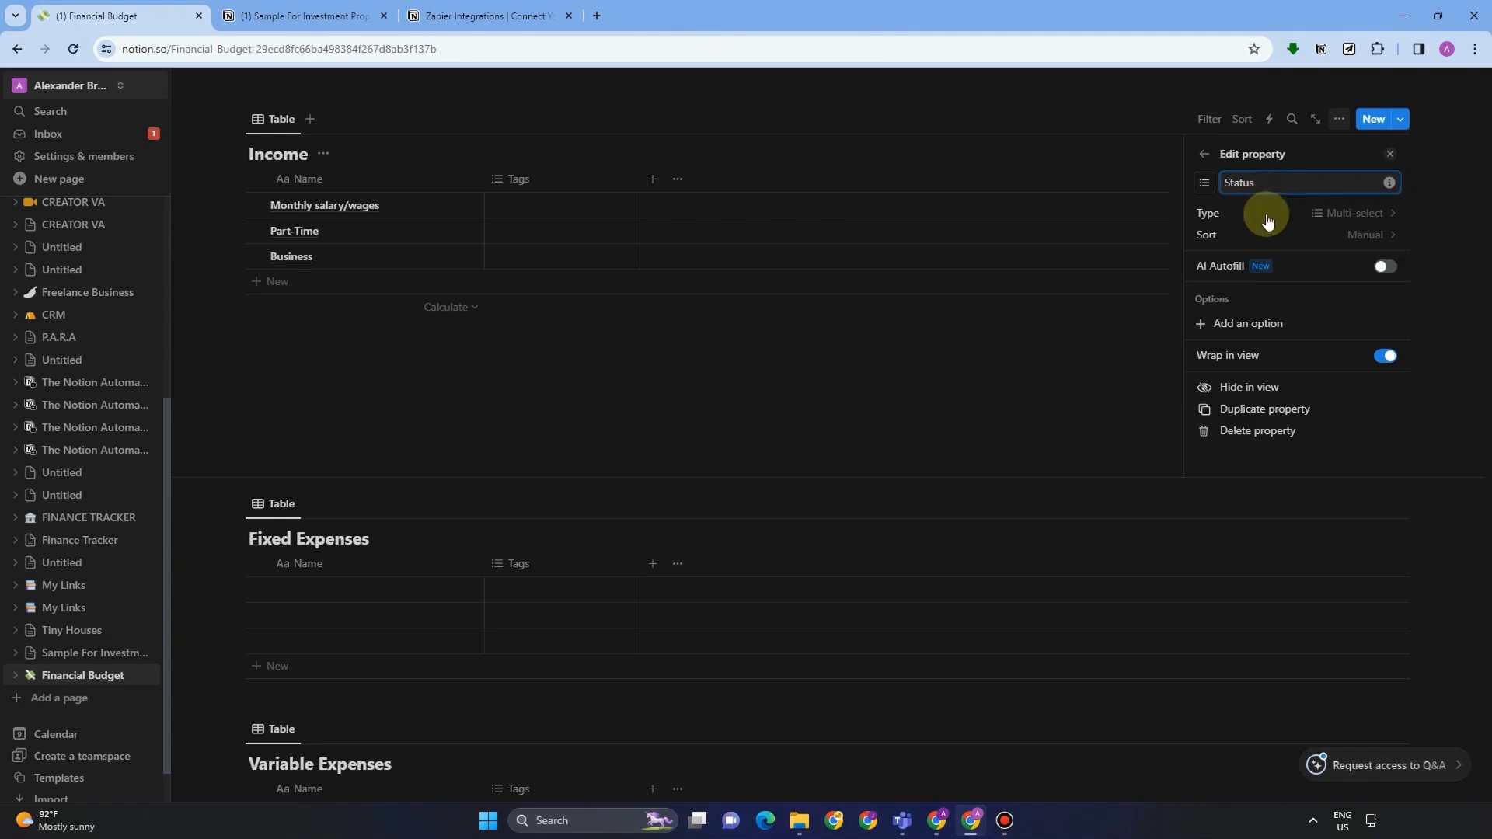
left_click(1264, 213)
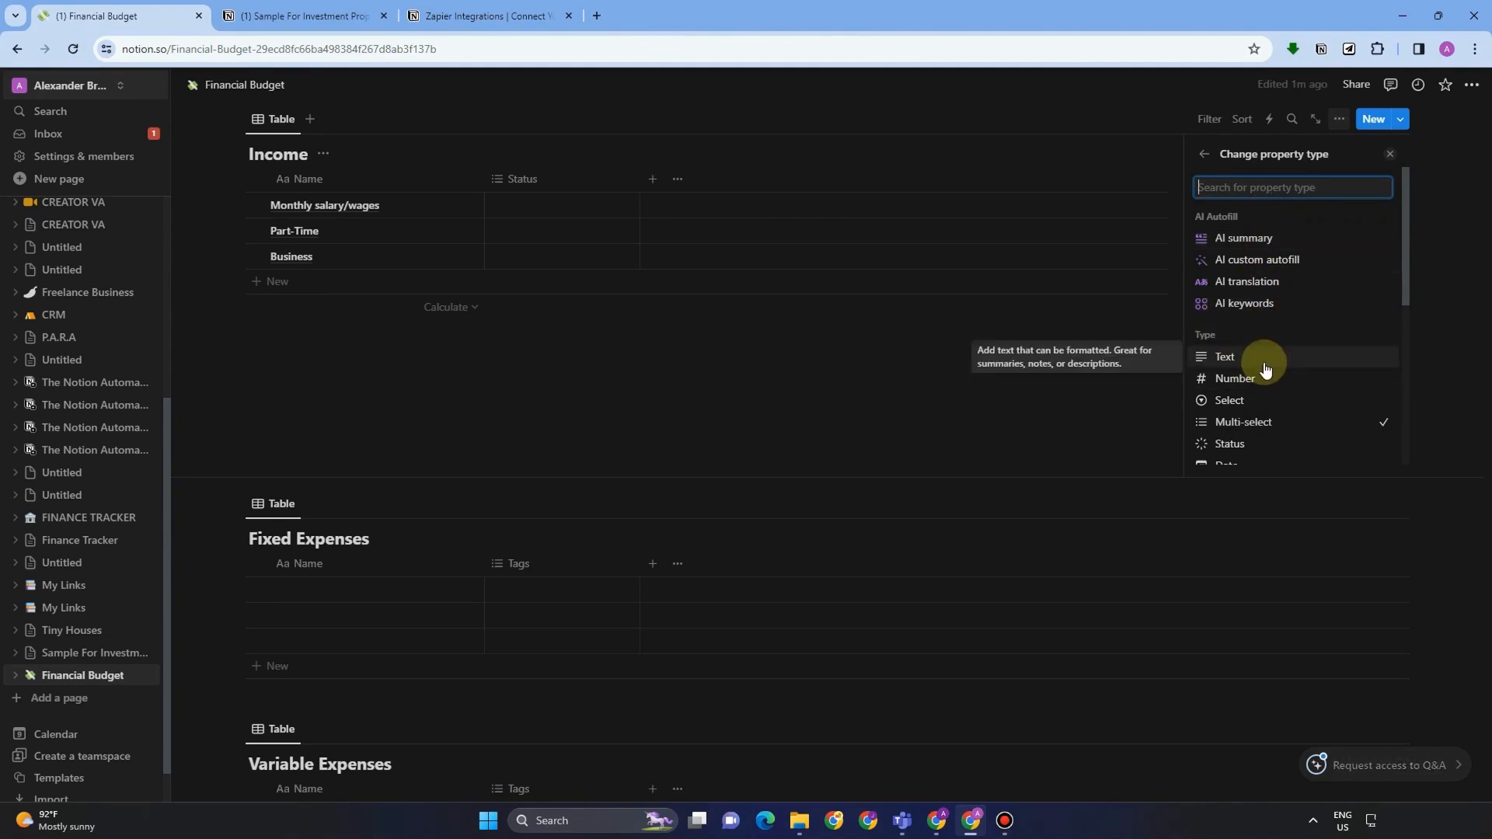
type("st")
left_click(1265, 308)
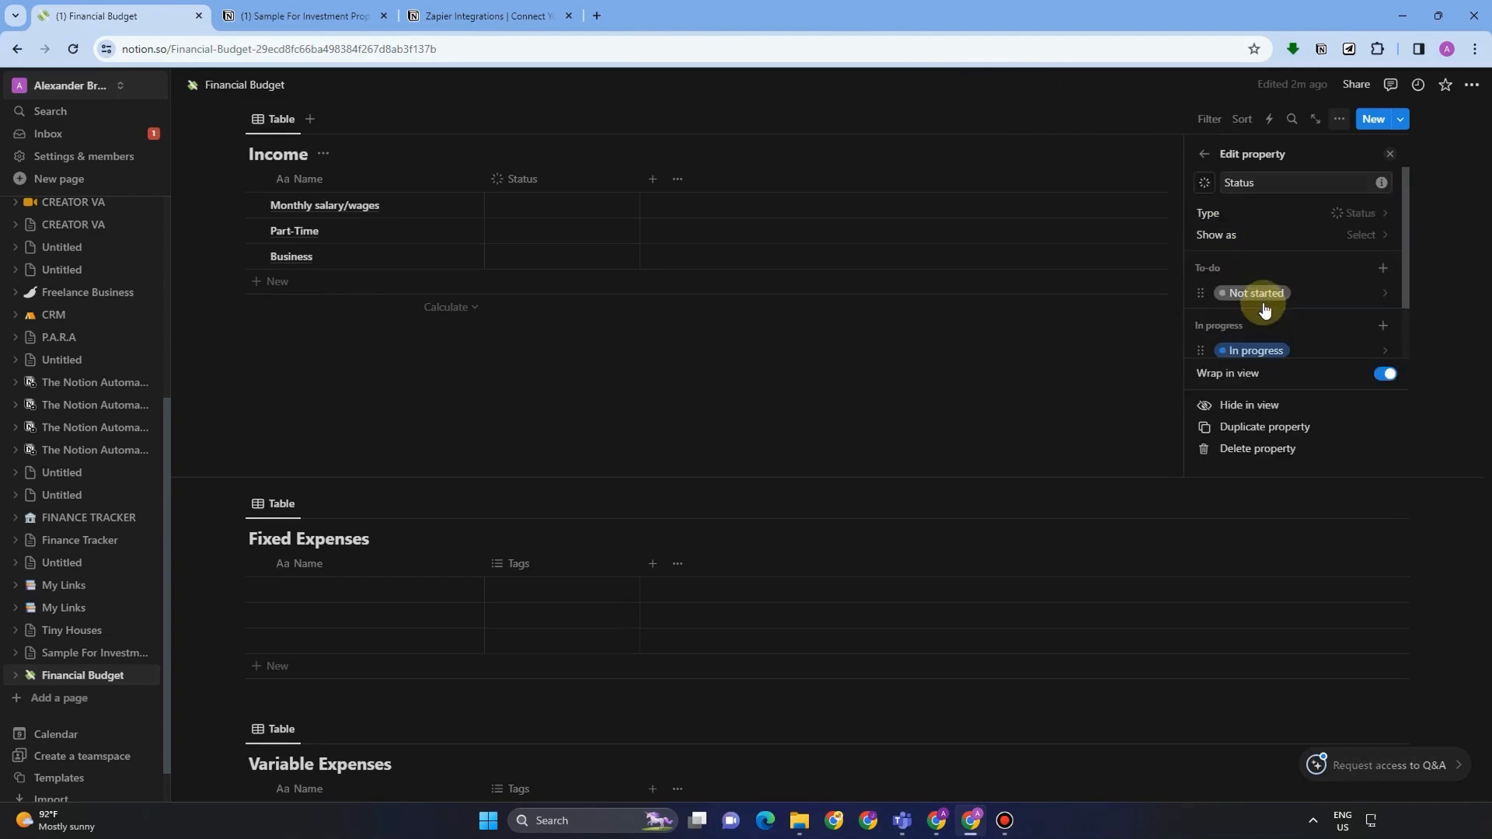
scroll(1259, 327, "down", 1)
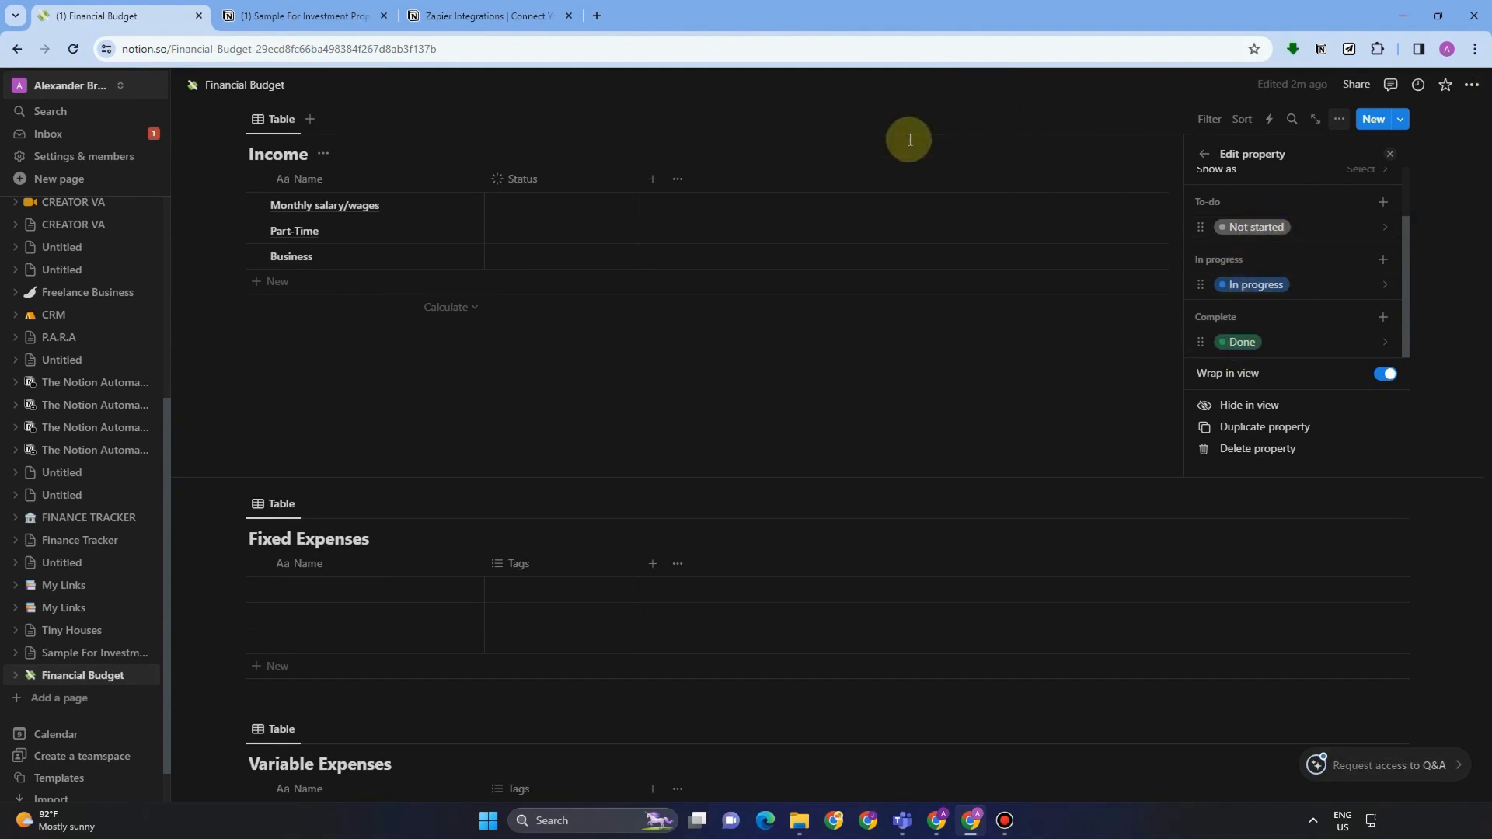
- Add a Date property named "Date" to the Income table
left_click(655, 189)
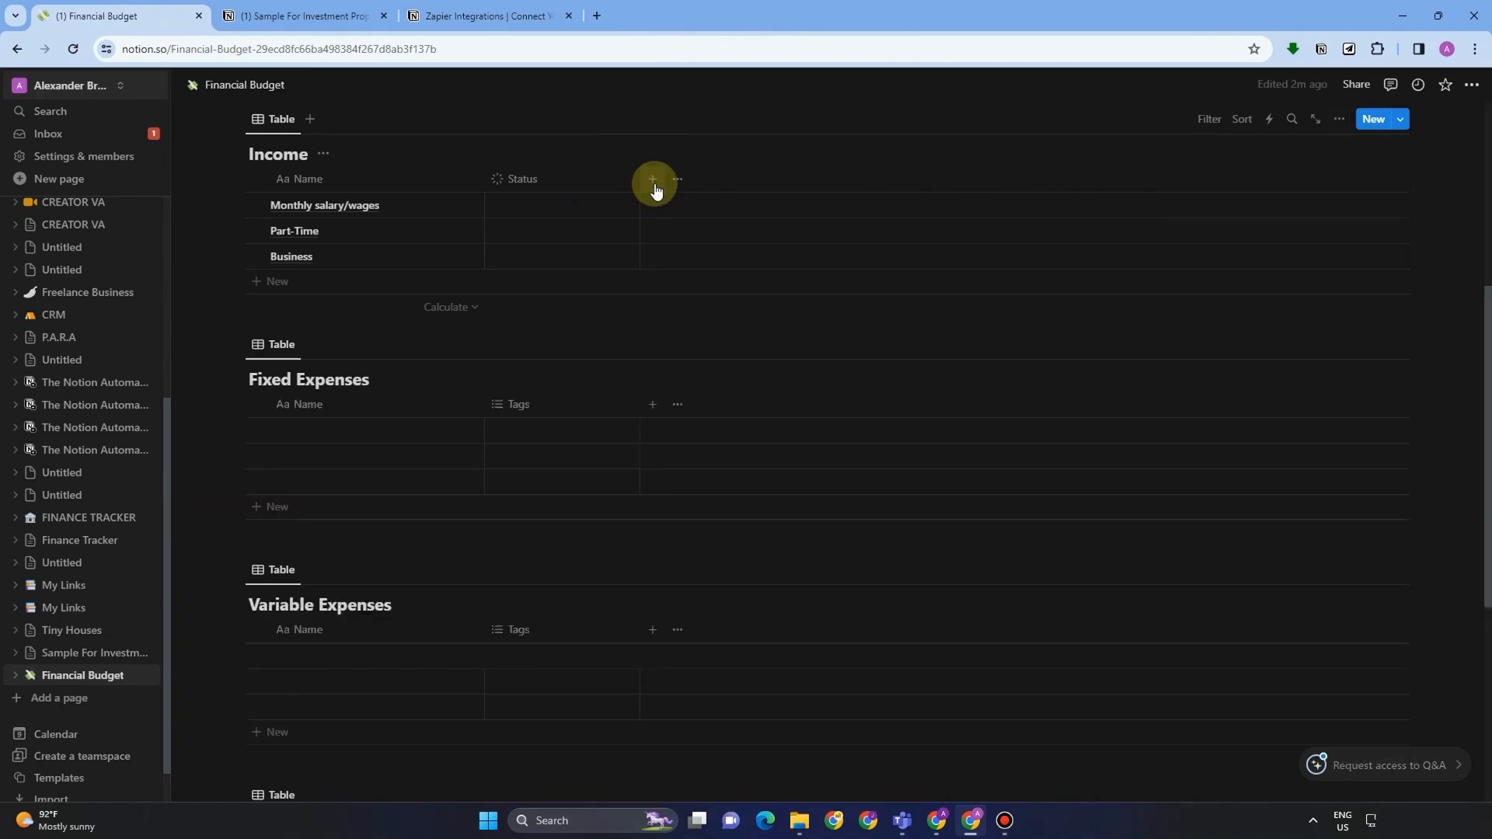
left_click(654, 189)
scroll(1203, 207, "down", 2)
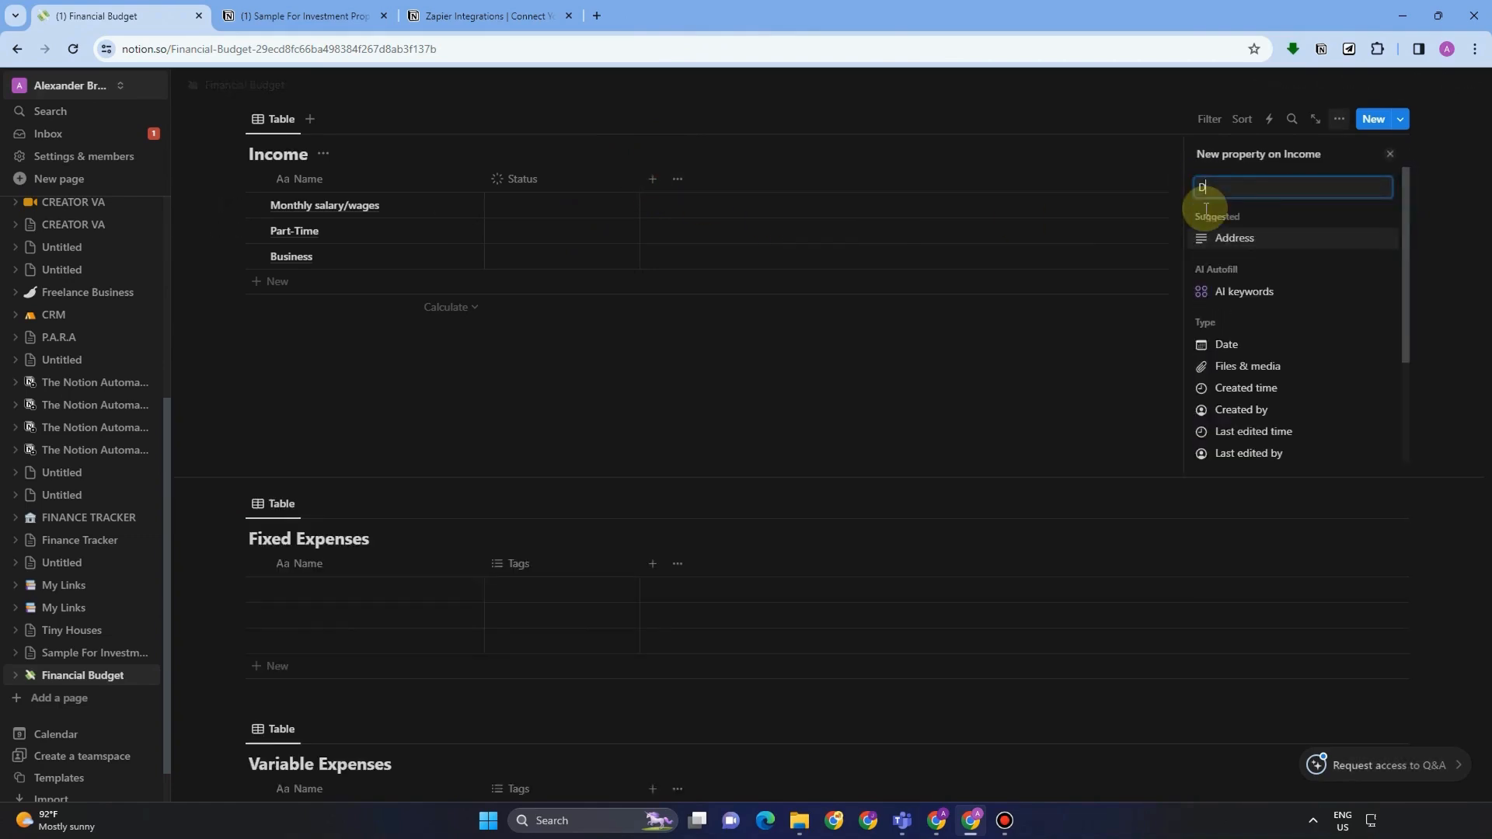
type("date")
left_click(1259, 244)
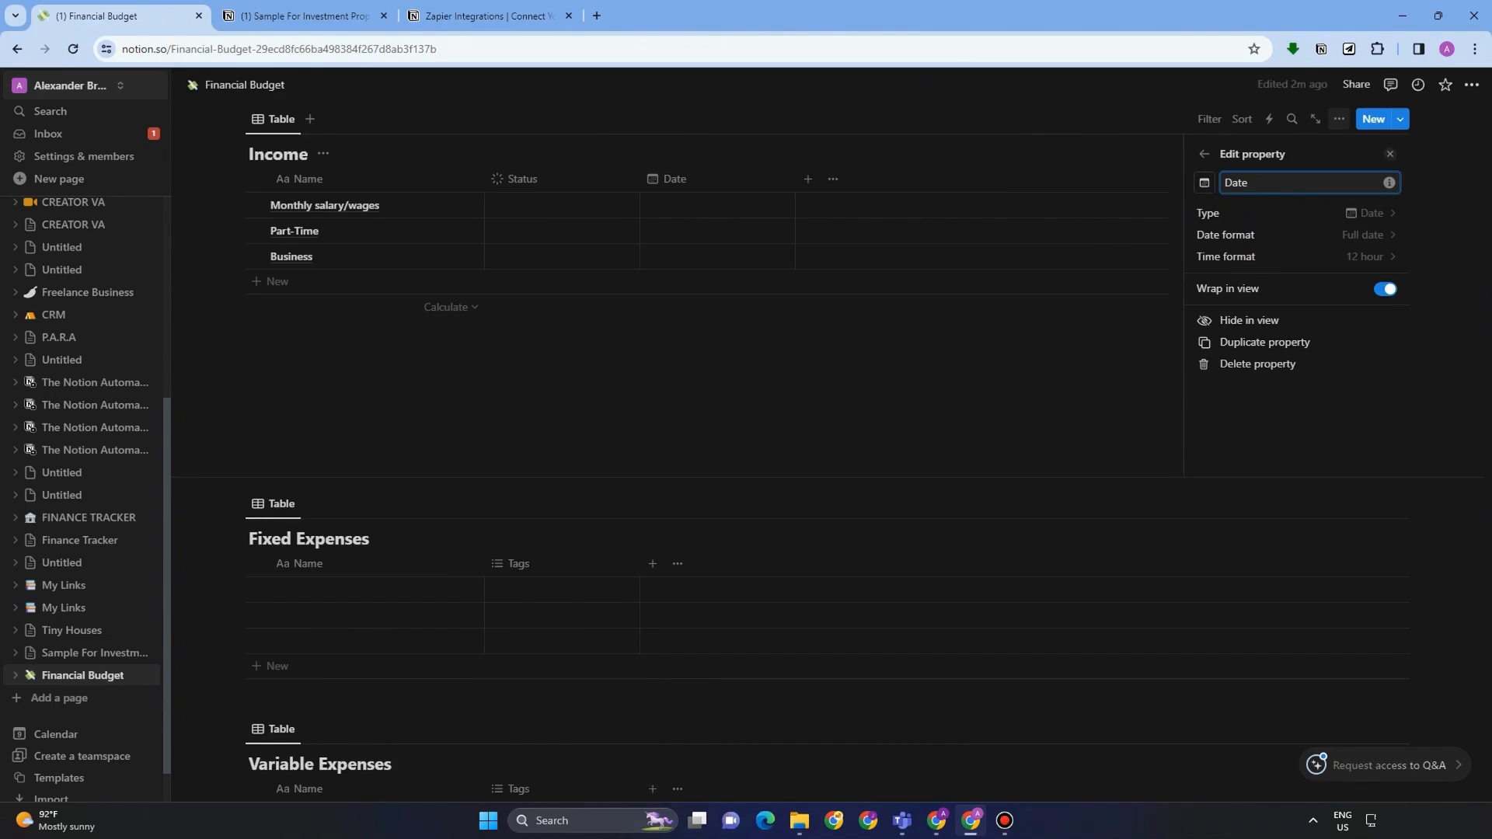
left_click(1328, 213)
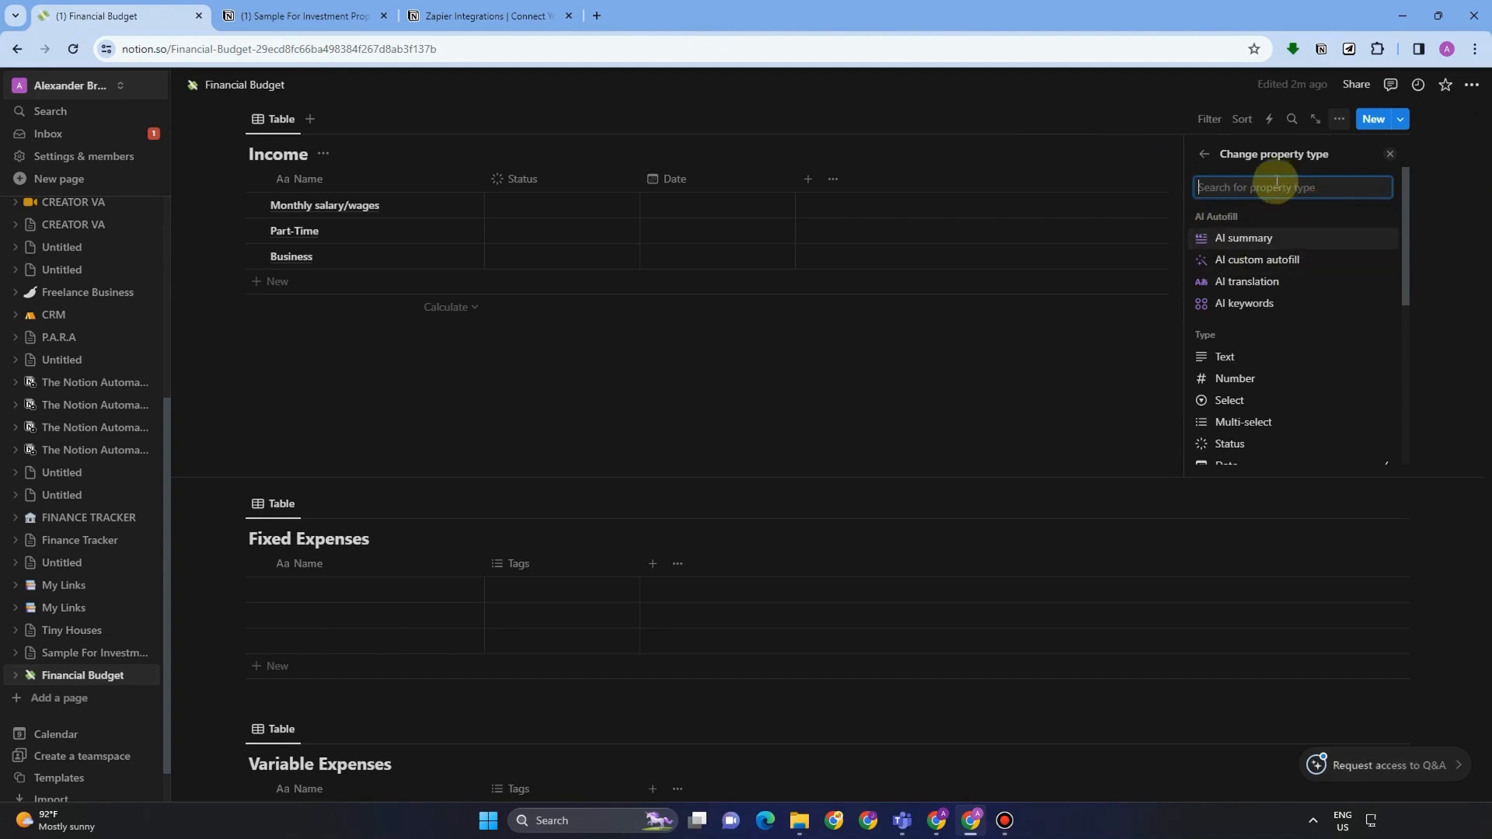
left_click(813, 148)
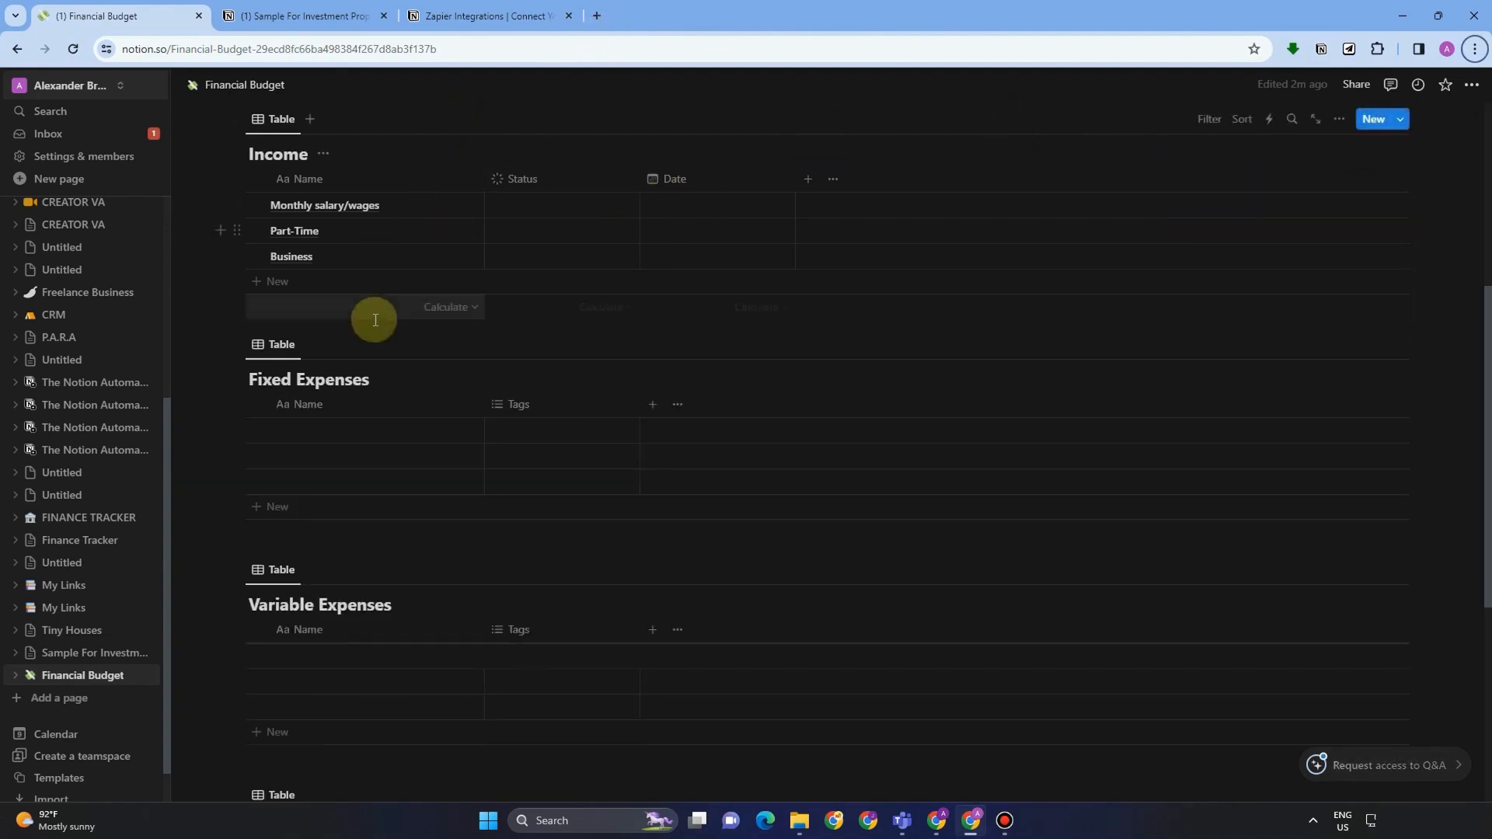
- Name the Fixed Expenses rows Rent/mortgage, Utilities (electricity, water, gas, internet, etc.), Insurance premiums (health, life, auto, home, etc.) and Loan repayments (student loans, car loans, etc.)
left_click(359, 436)
type("Rent/mortgage Utilities (electricity, water, gas, internet, etc.) Insurance premiums (health, life, auto, home, etc.) Loan repayments (student loans, car loans, etc.)")
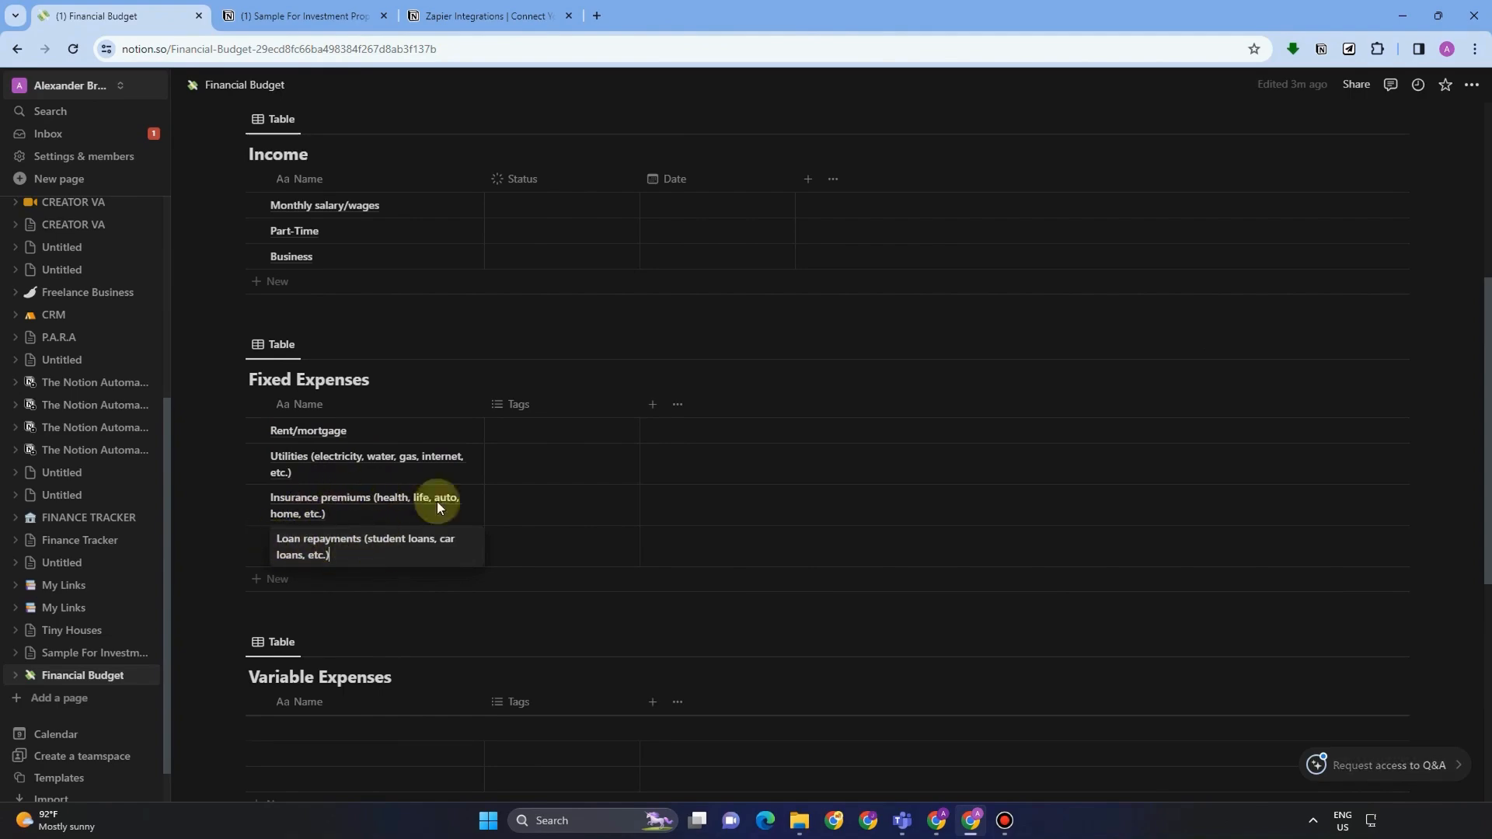
- Rename the Fixed Expenses table's Tags property to "Status" and change its property type to Status
left_click(508, 404)
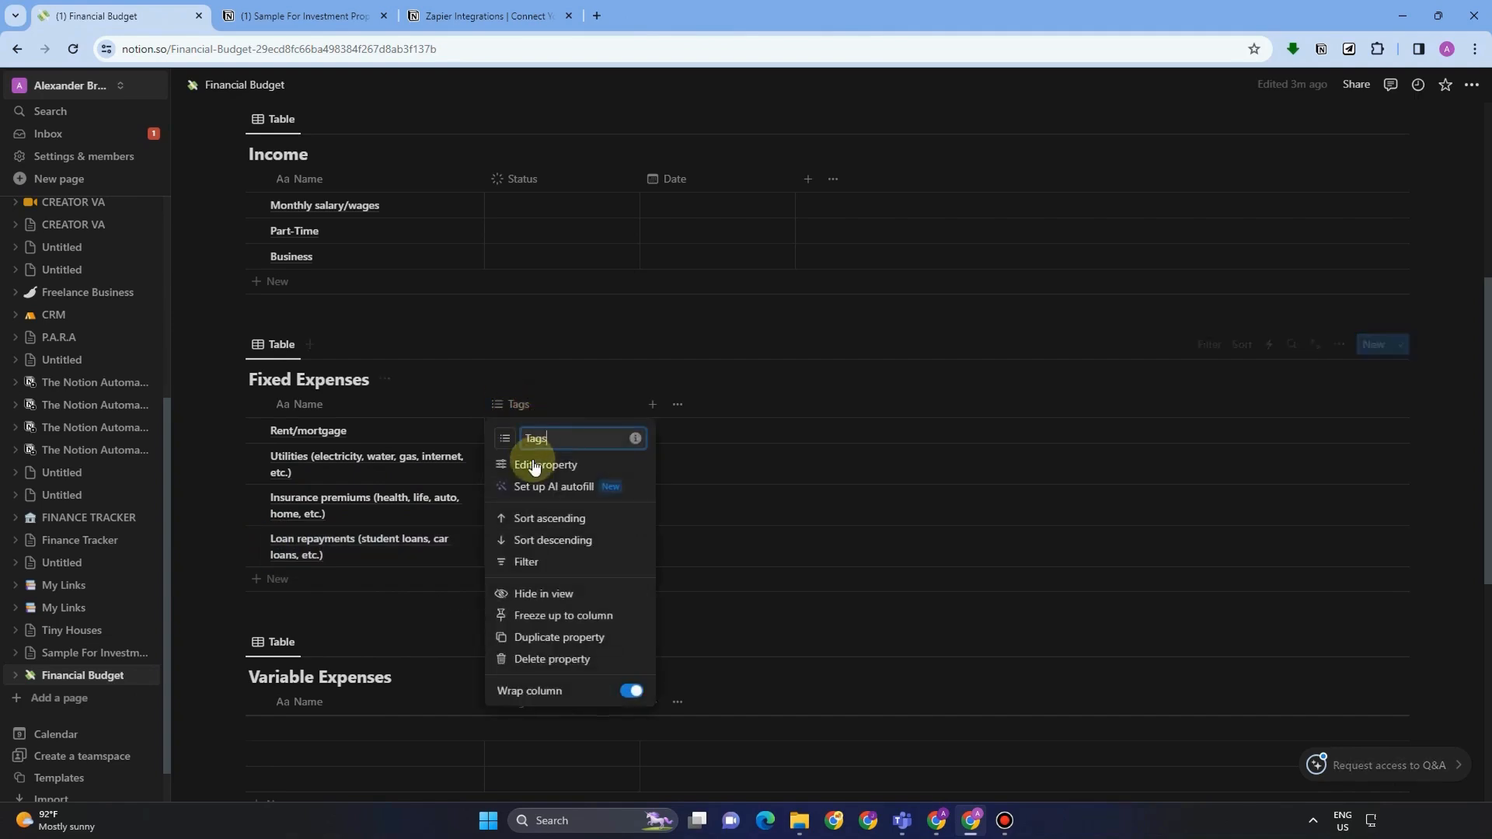
left_click(498, 466)
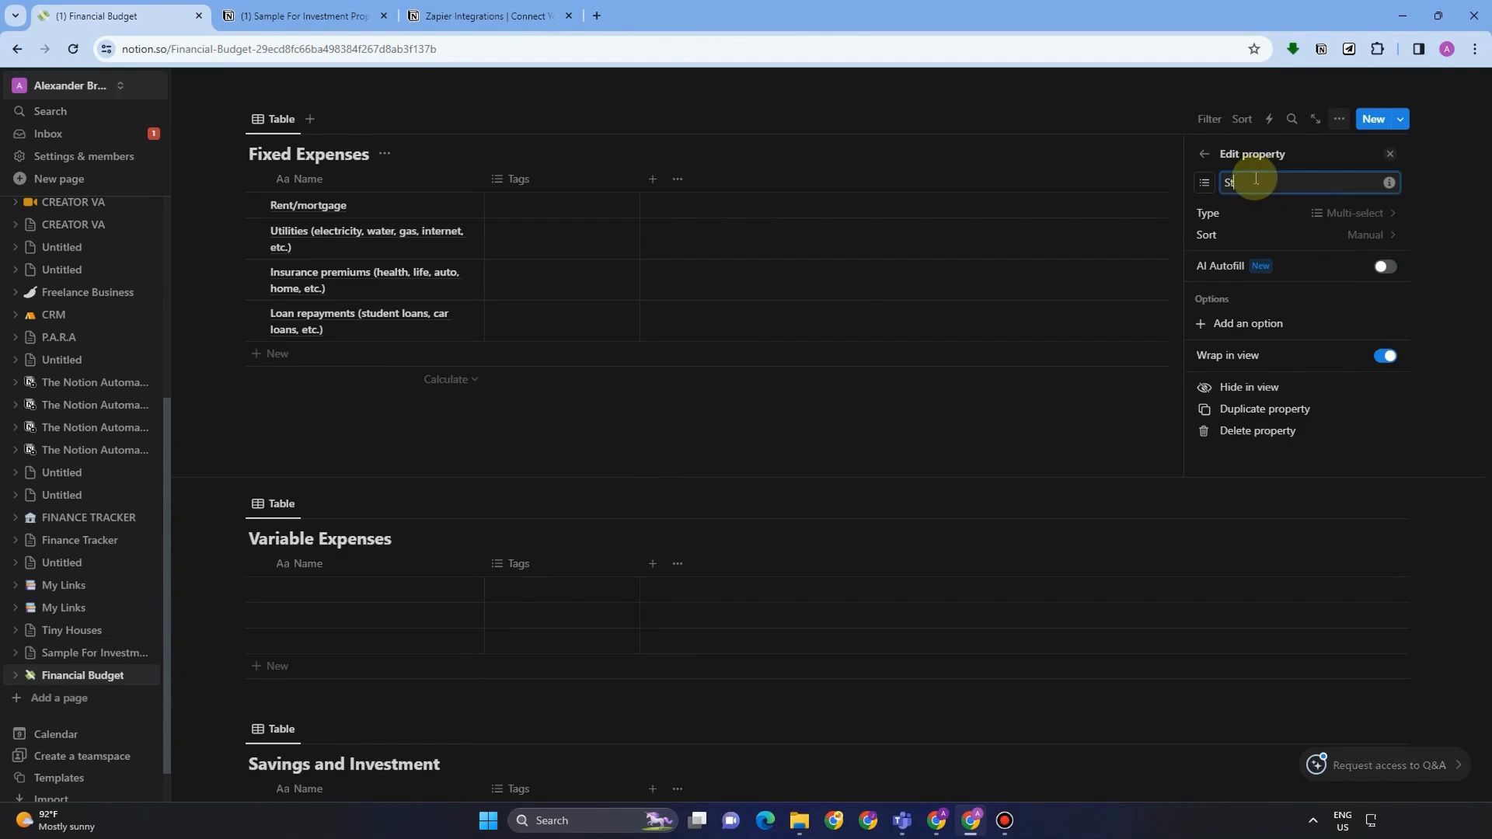
left_click(1326, 212)
scroll(1252, 404, "down", 2)
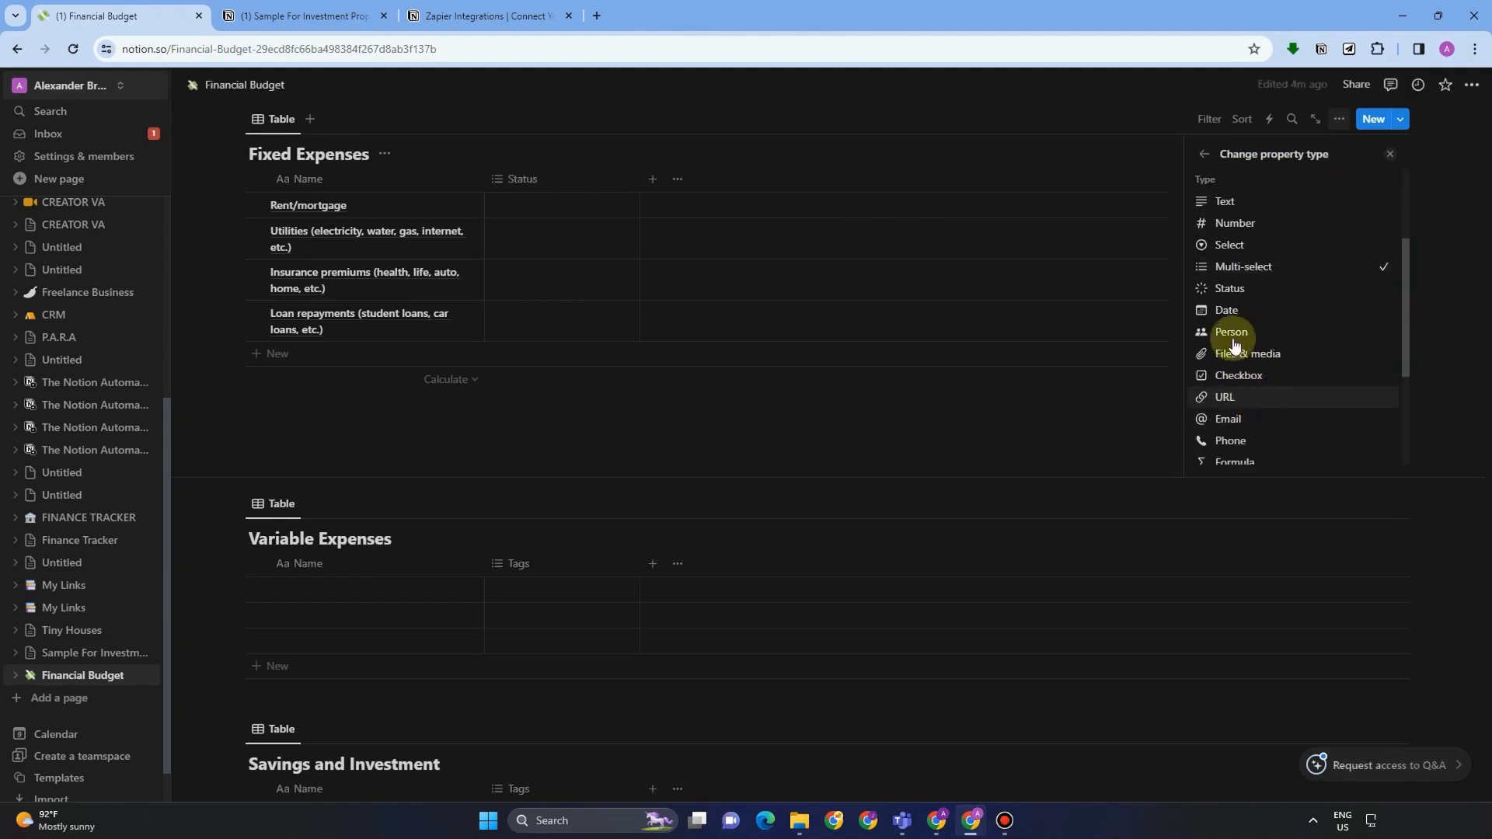
left_click(1233, 289)
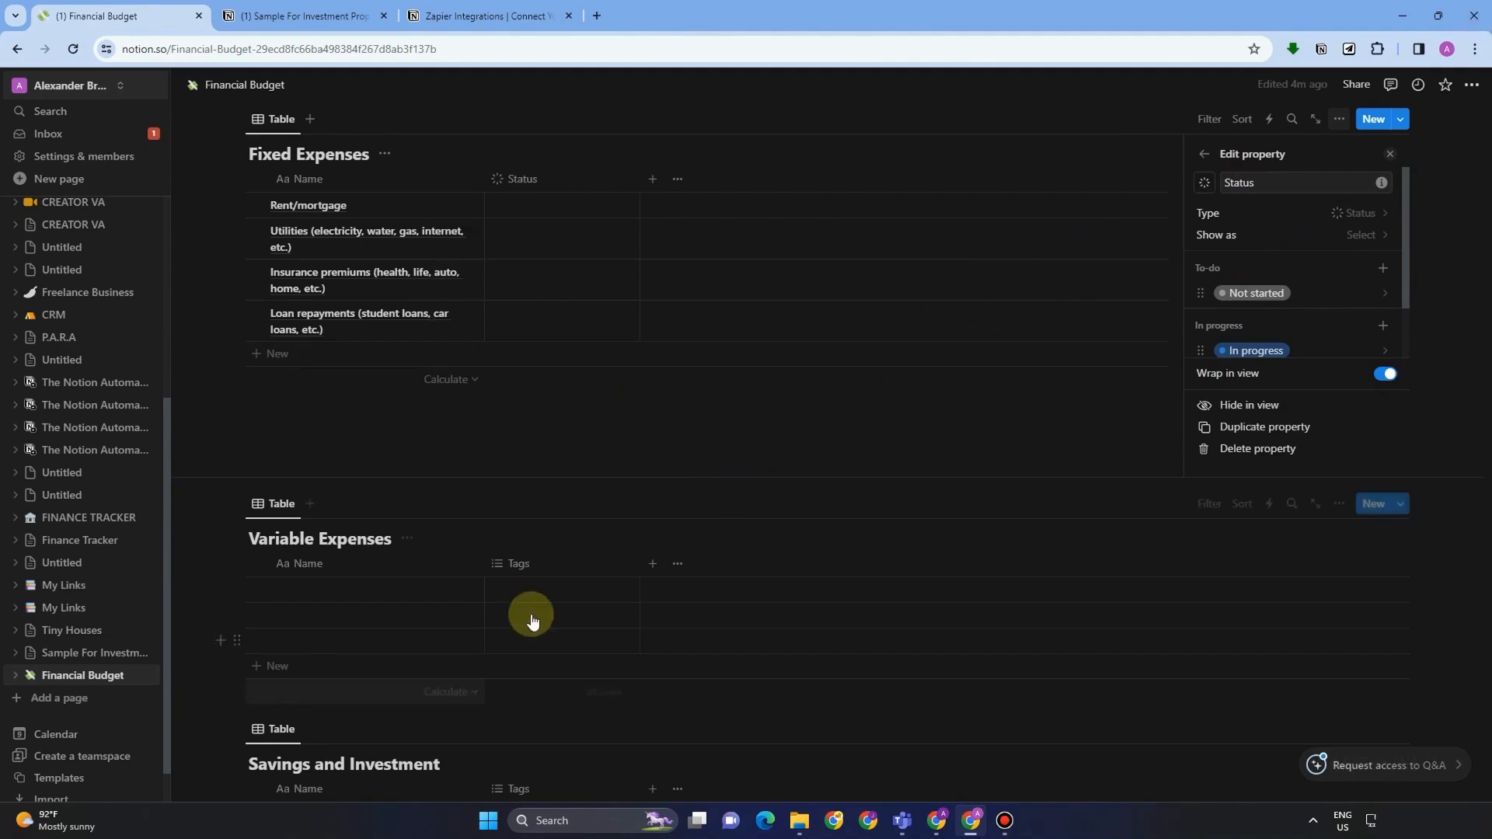
left_click(672, 543)
- Add a Checkbox property to the Fixed Expenses table
scroll(633, 559, "down", 1)
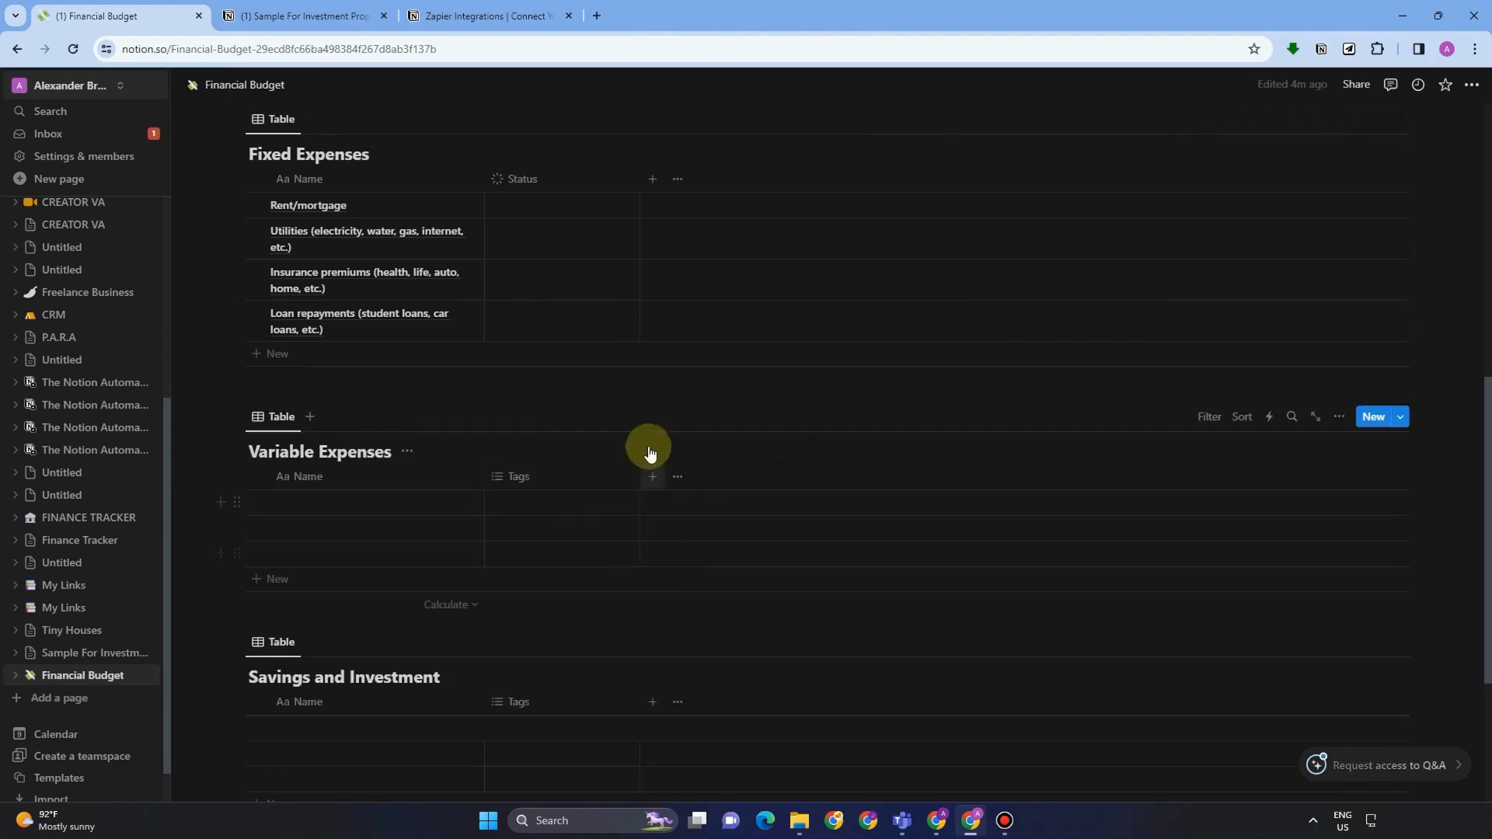
left_click(652, 180)
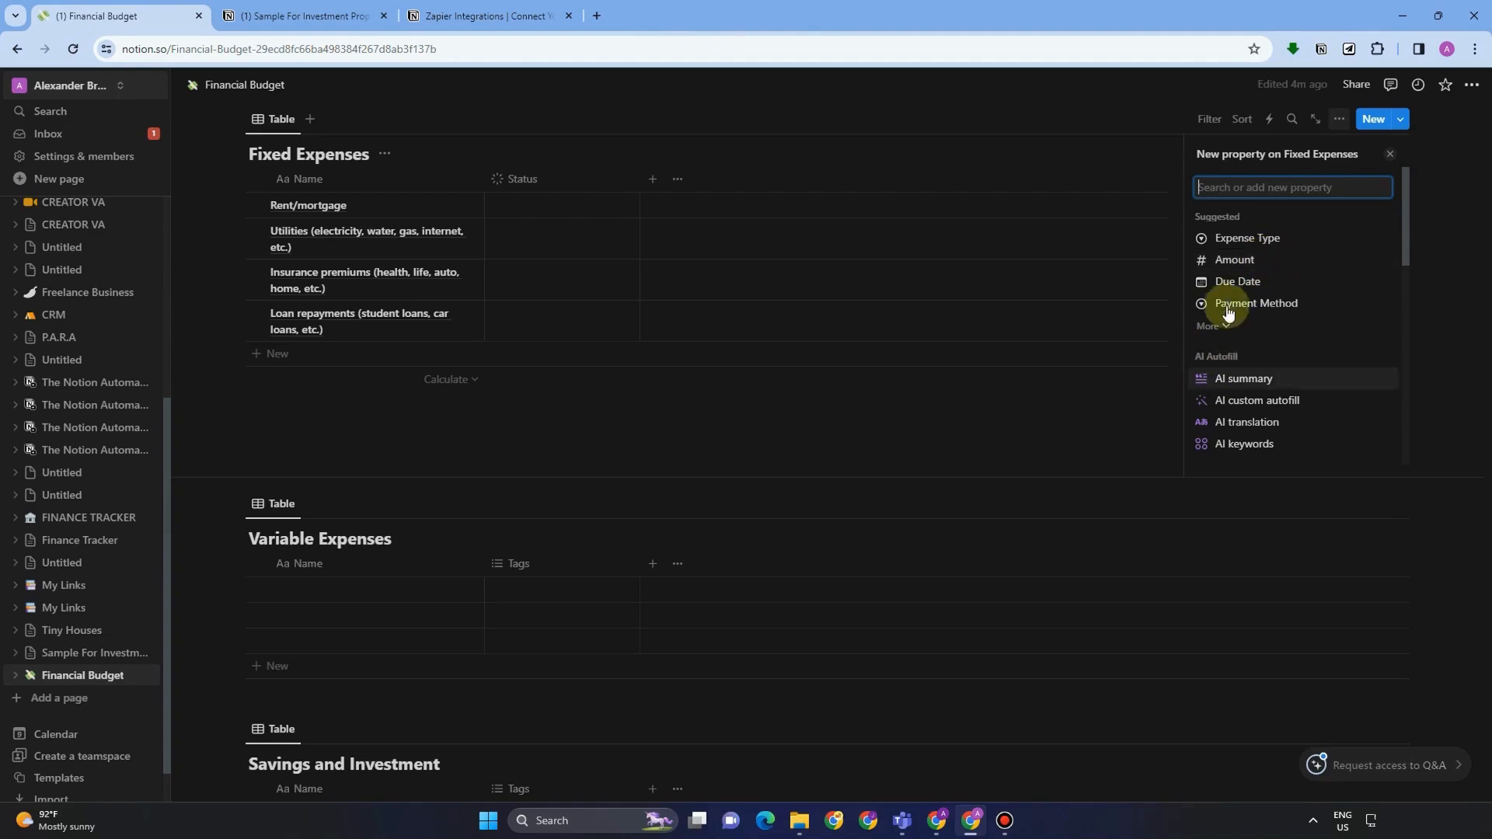
scroll(1247, 379, "down", 3)
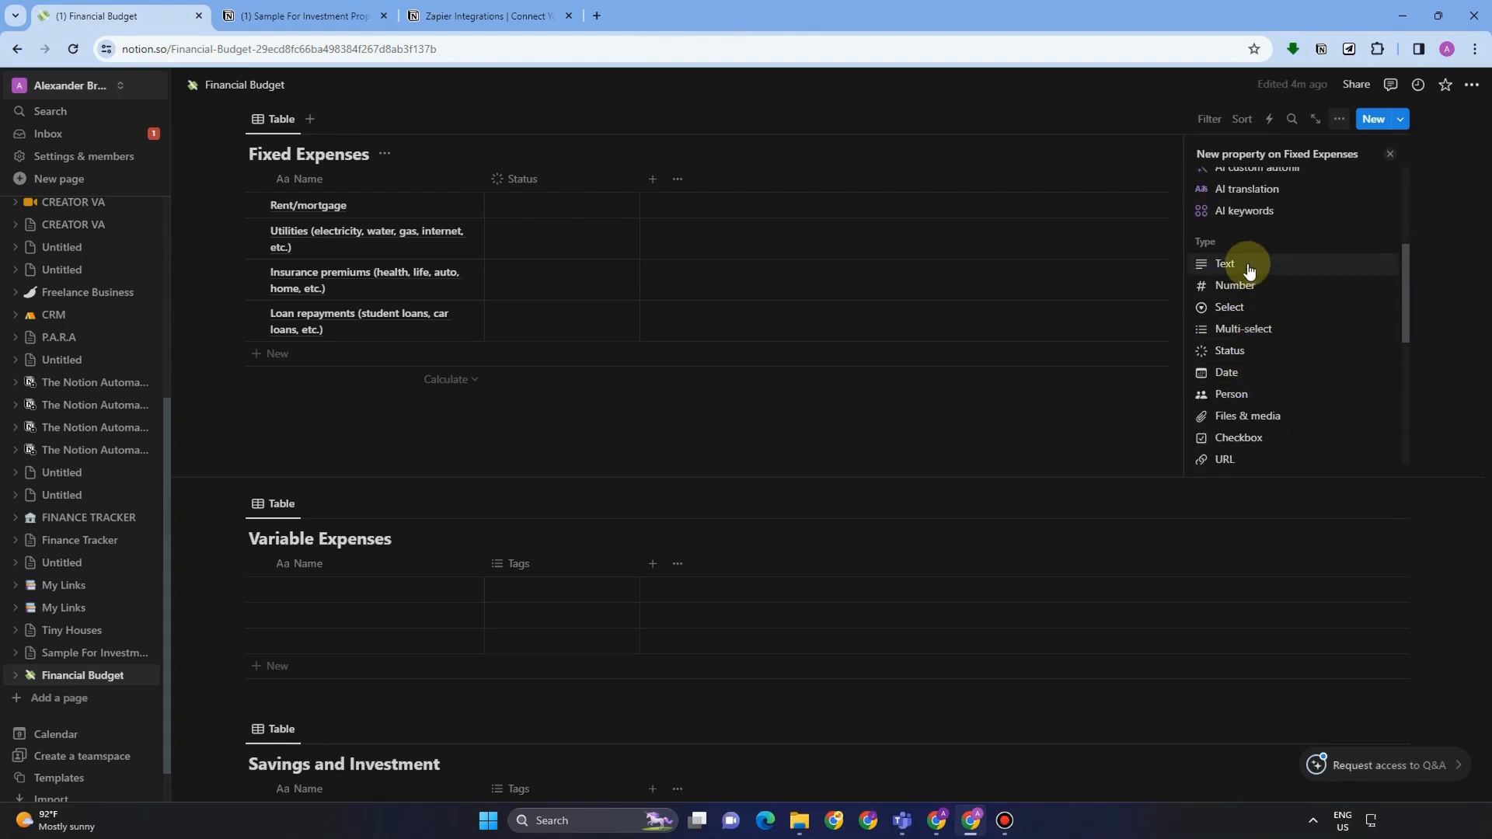
scroll(1255, 389, "down", 1)
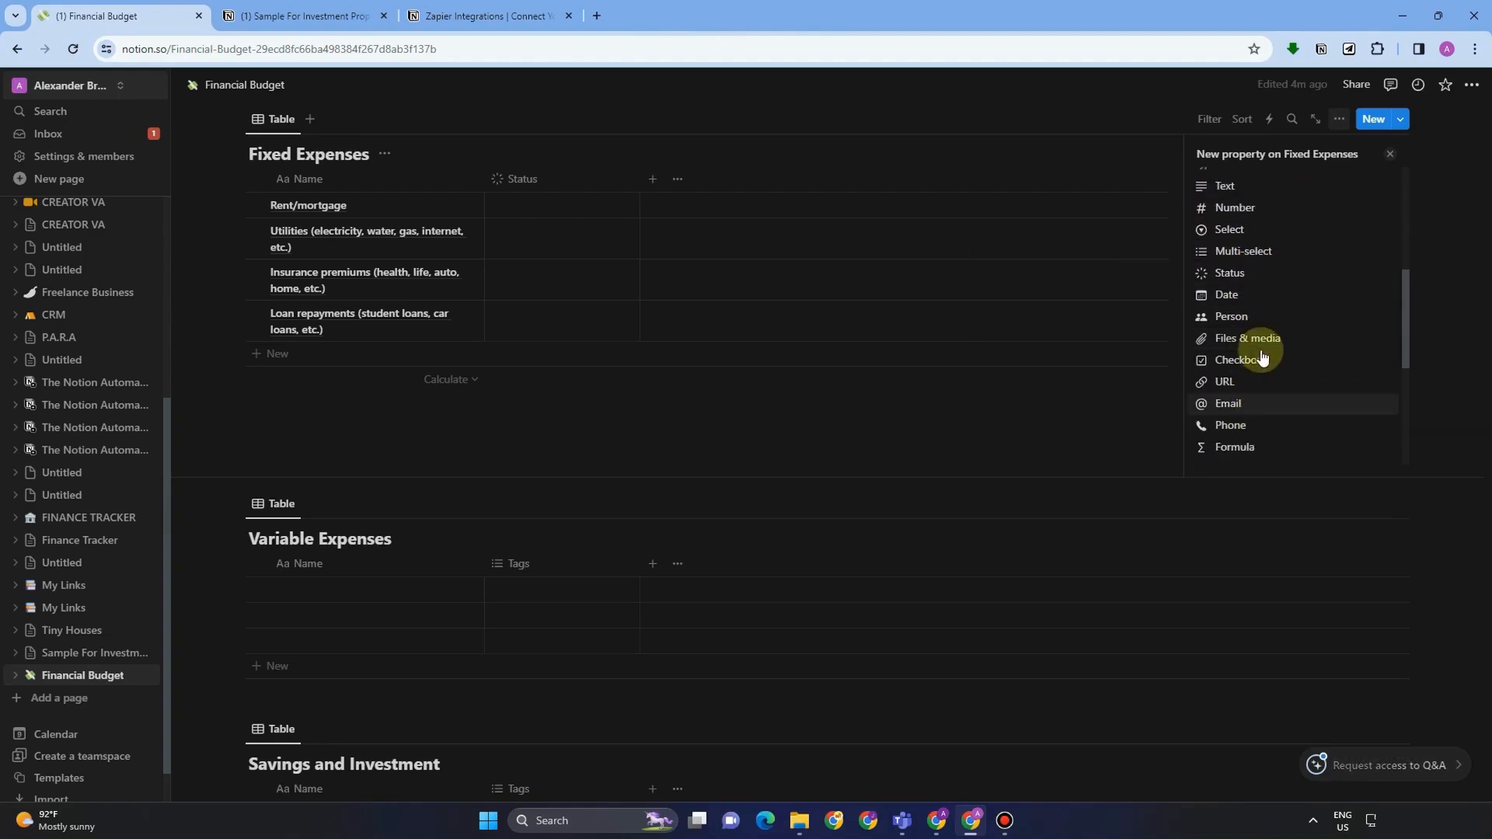
scroll(1260, 420, "down", 1)
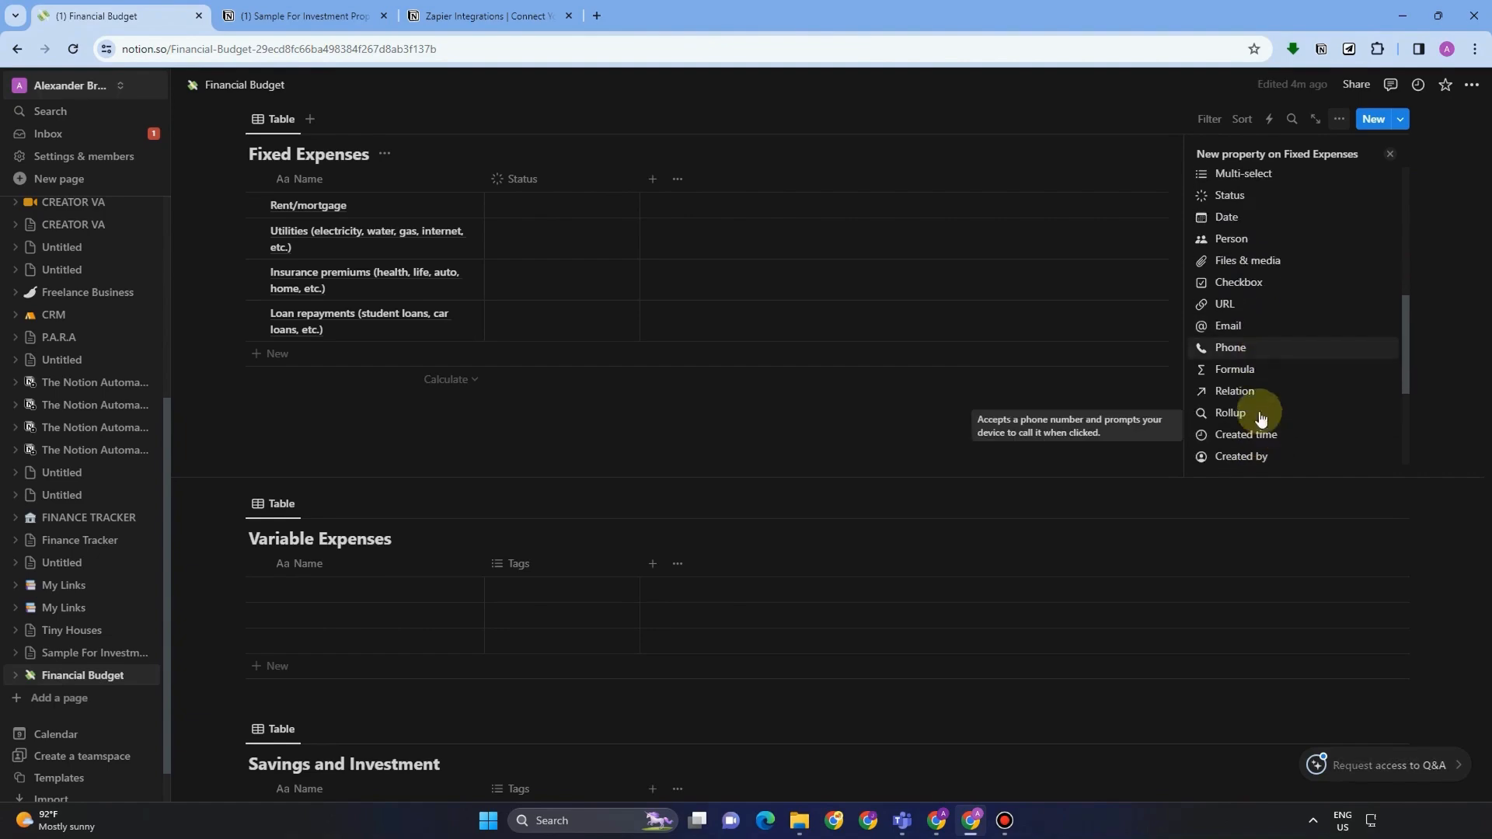
left_click(1238, 280)
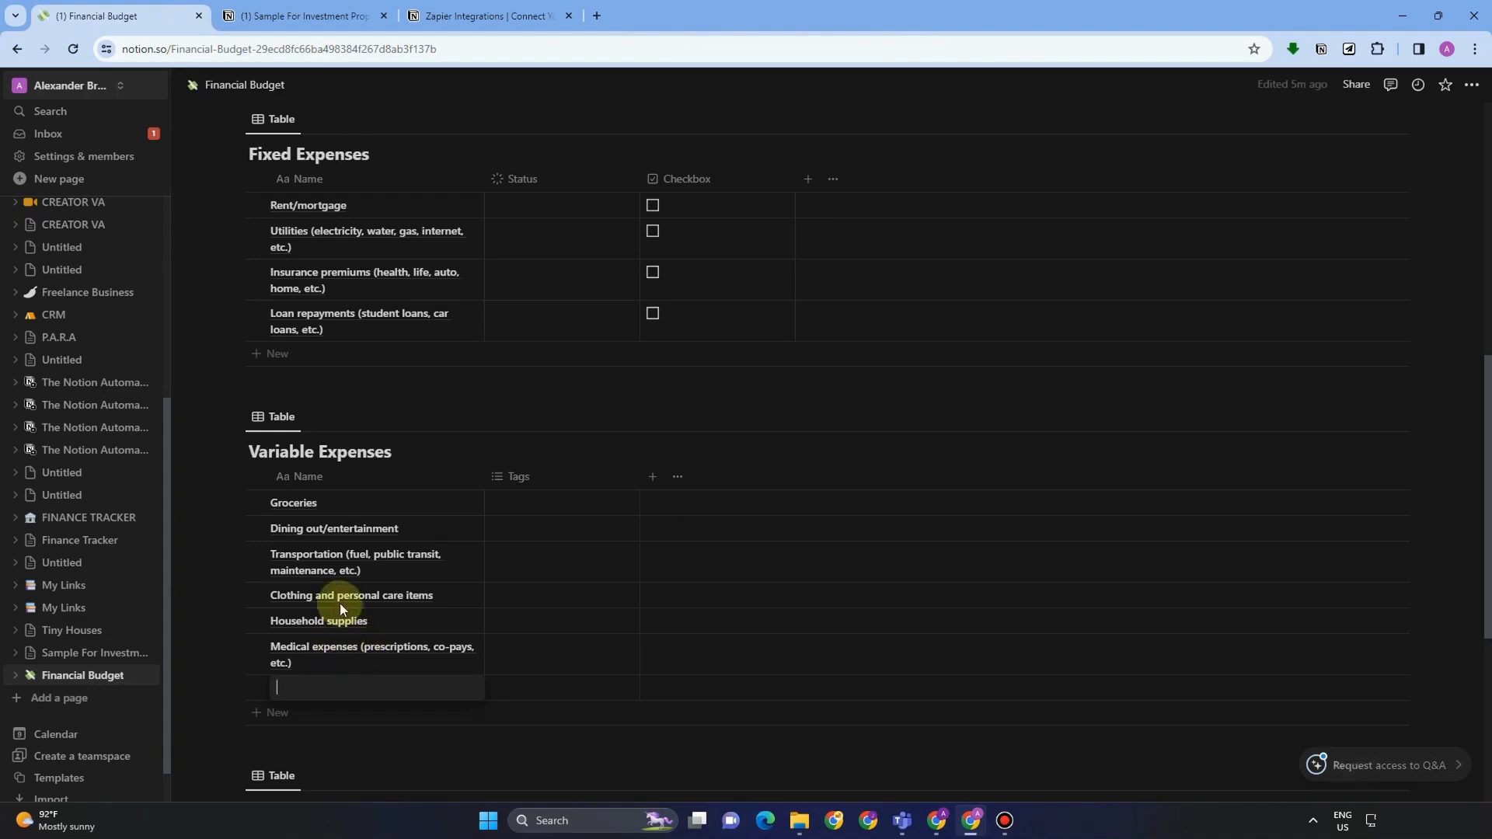
- Rename the Variable Expenses table's Tags property to "Status" and change its property type to Status
left_click(501, 480)
left_click(544, 538)
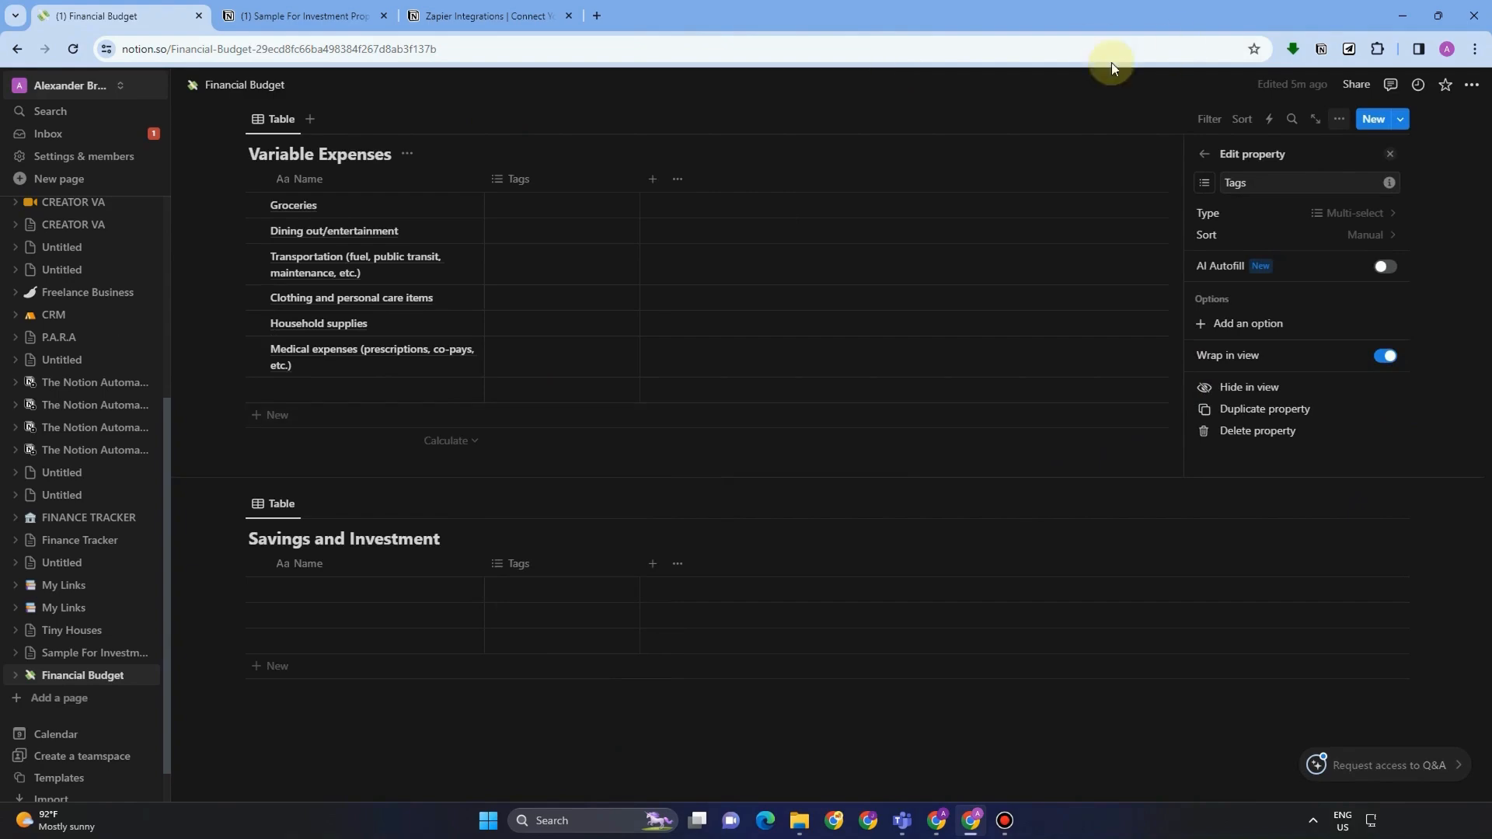
left_click(1257, 182)
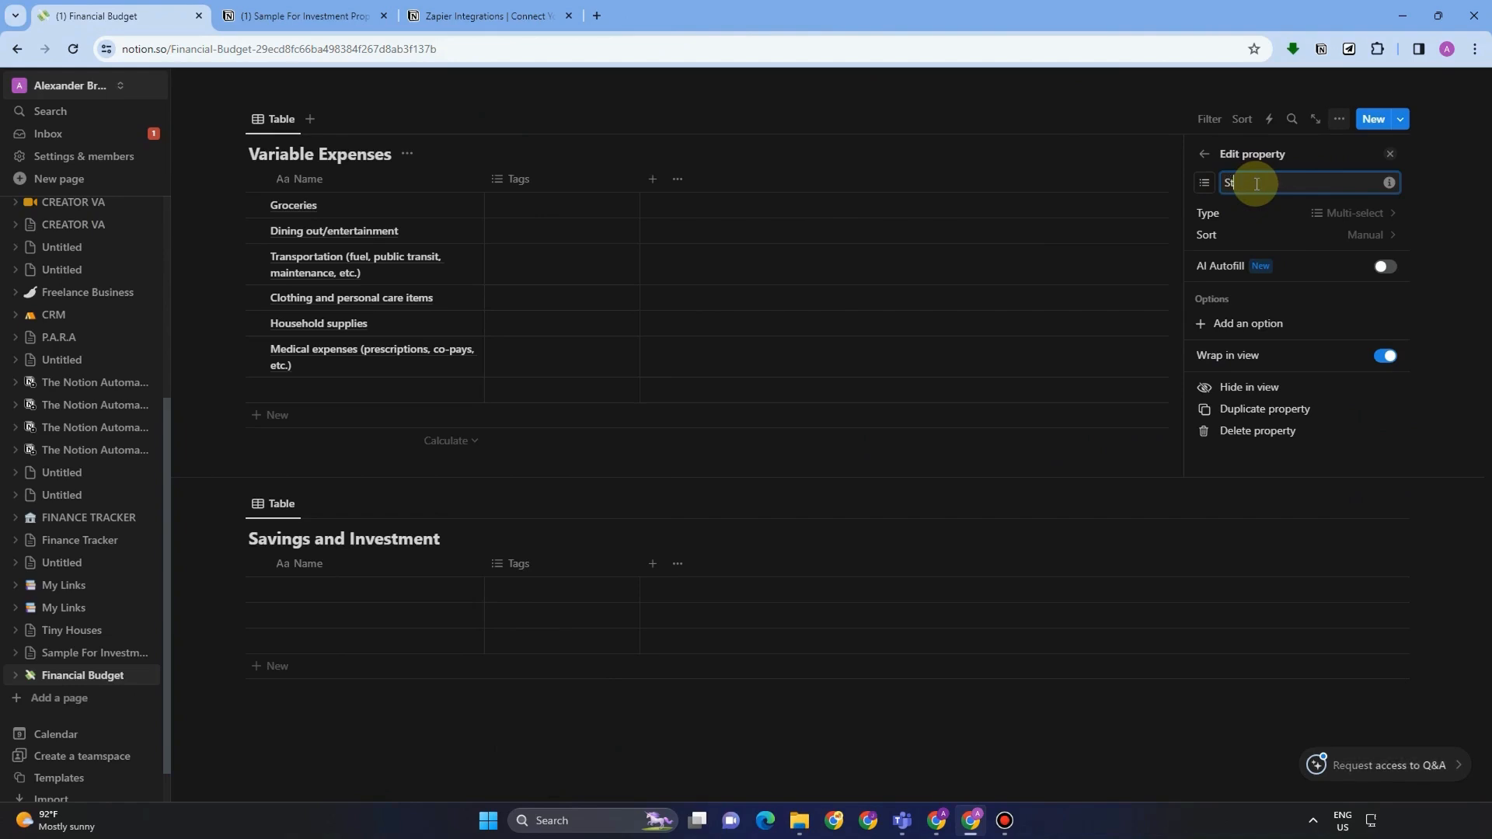
left_click(1321, 213)
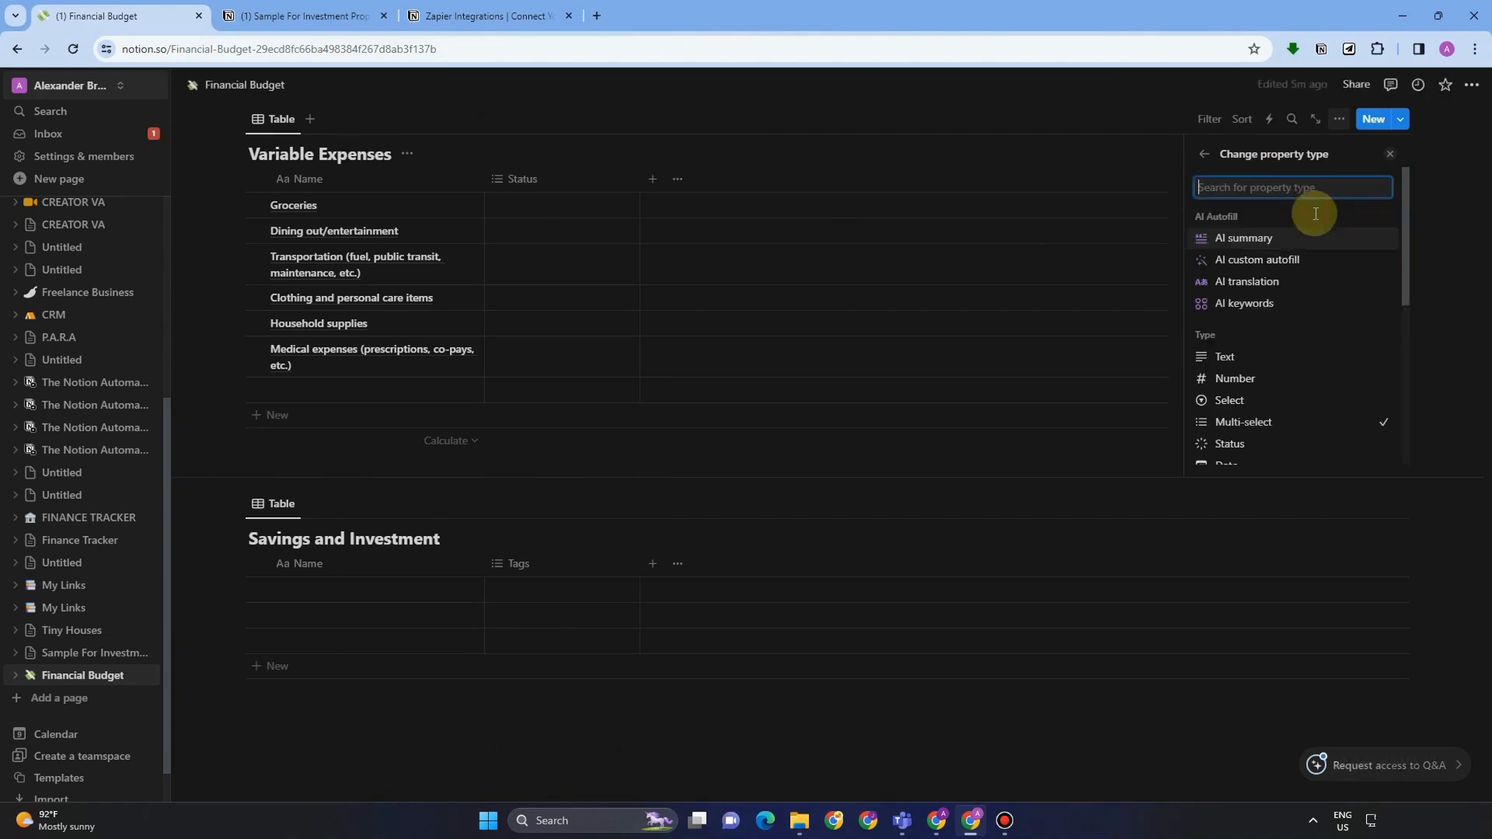
left_click(1250, 444)
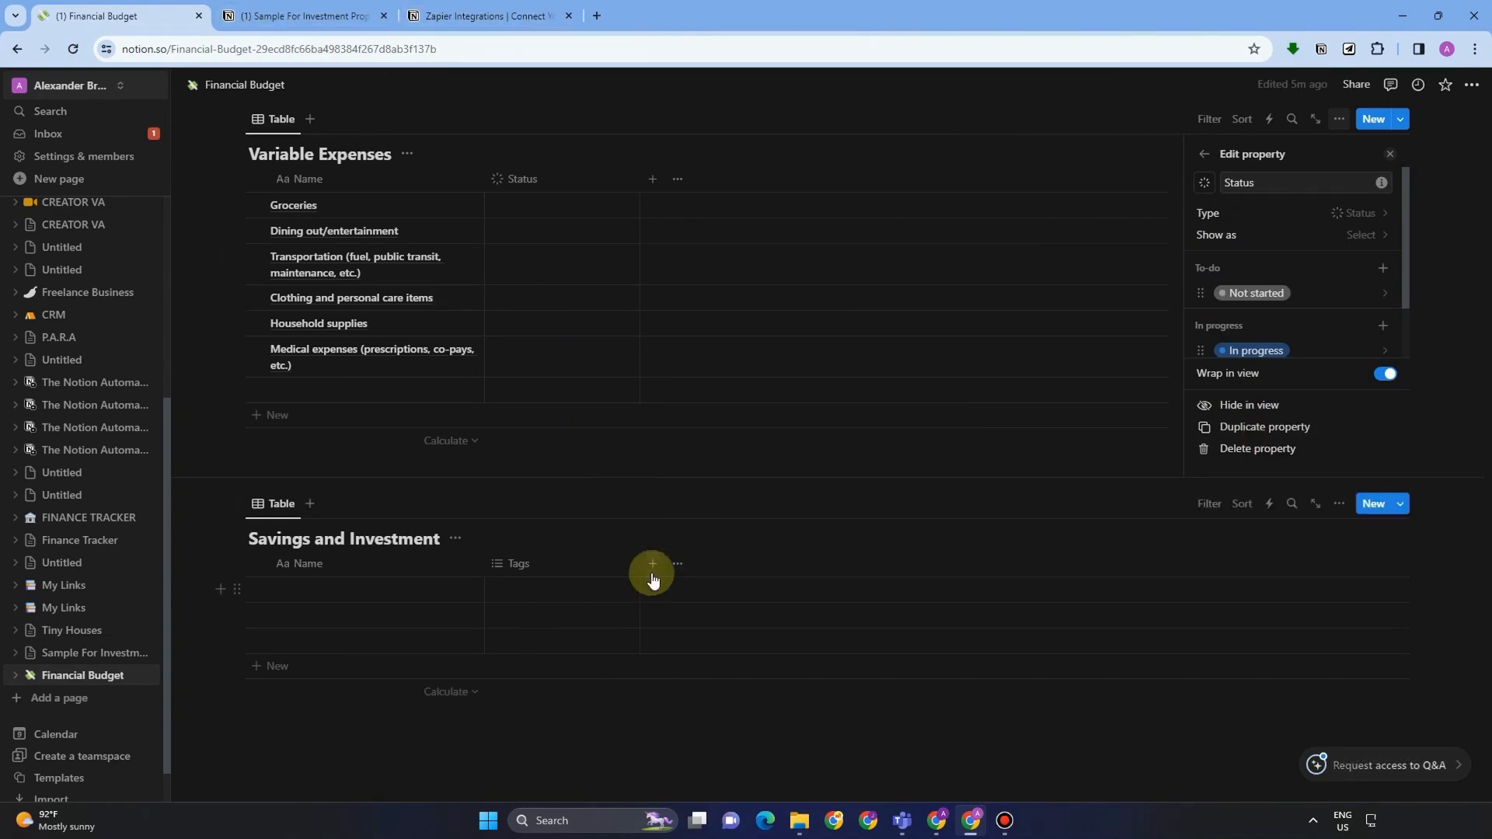
- Add the suggested Notes property to the Variable Expenses table and change its property type to Select
left_click(651, 186)
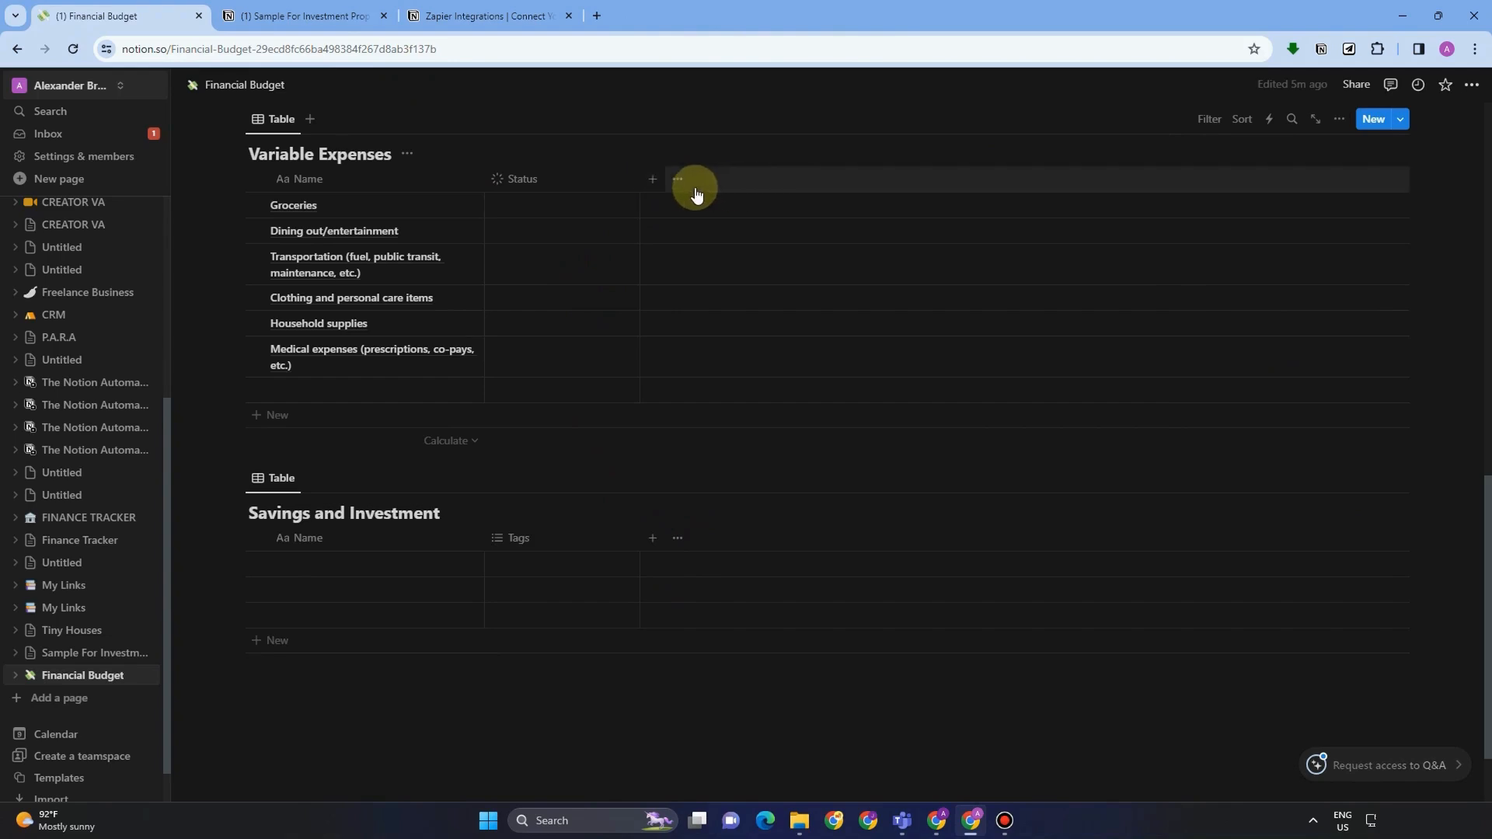
left_click(652, 186)
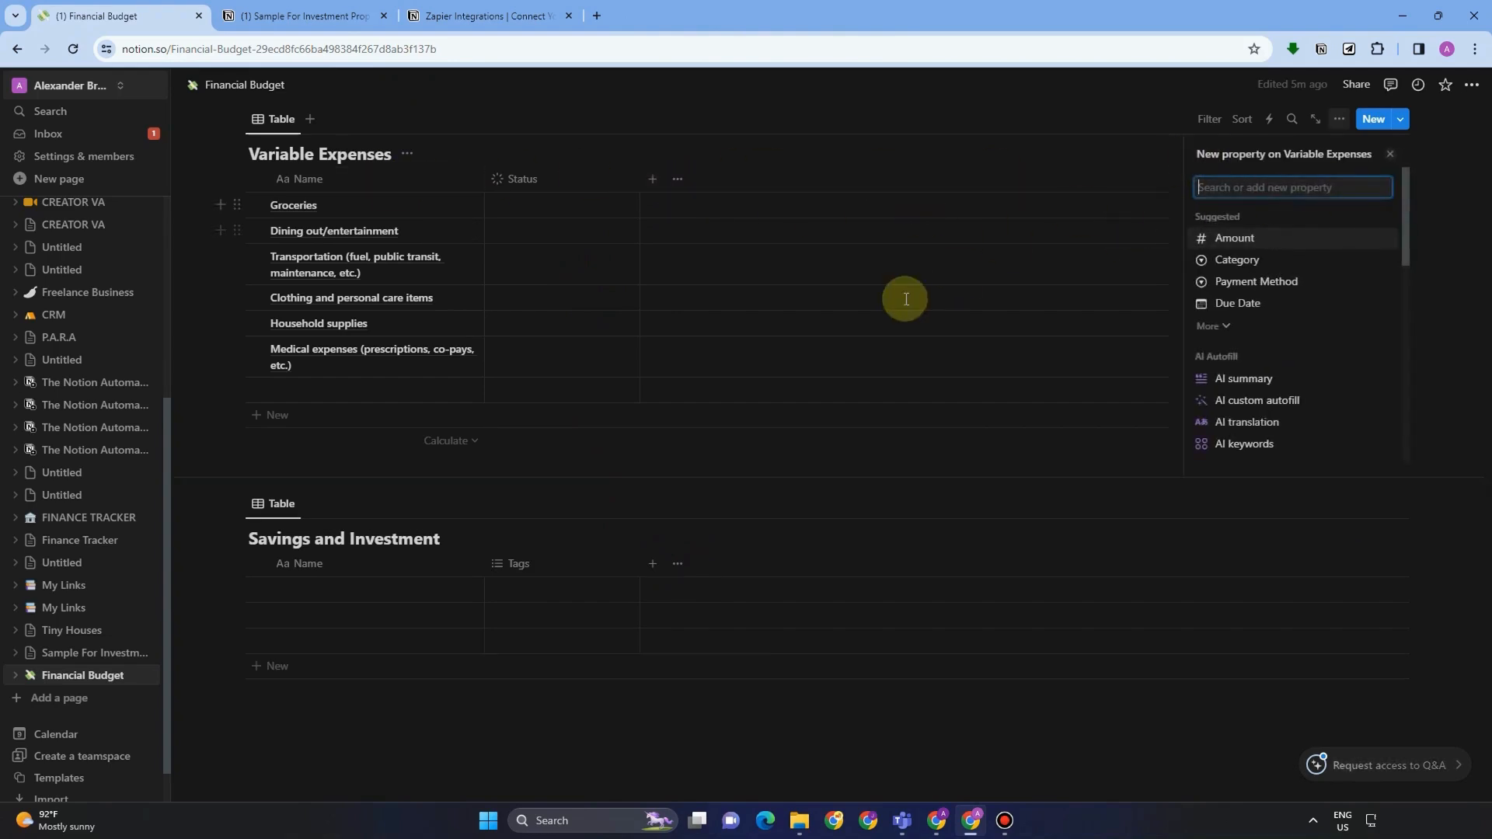
left_click(1234, 328)
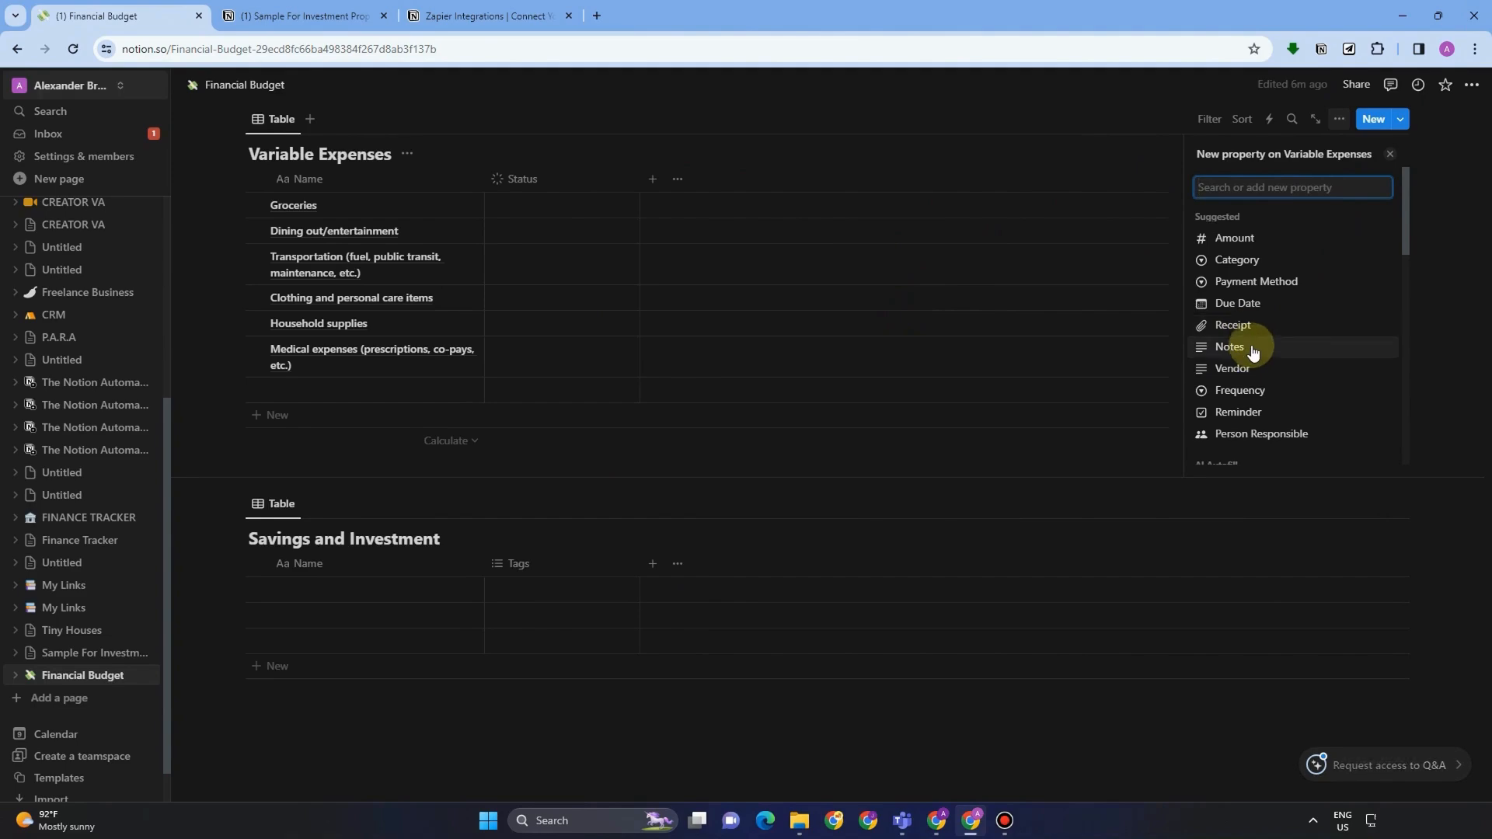
left_click(1253, 350)
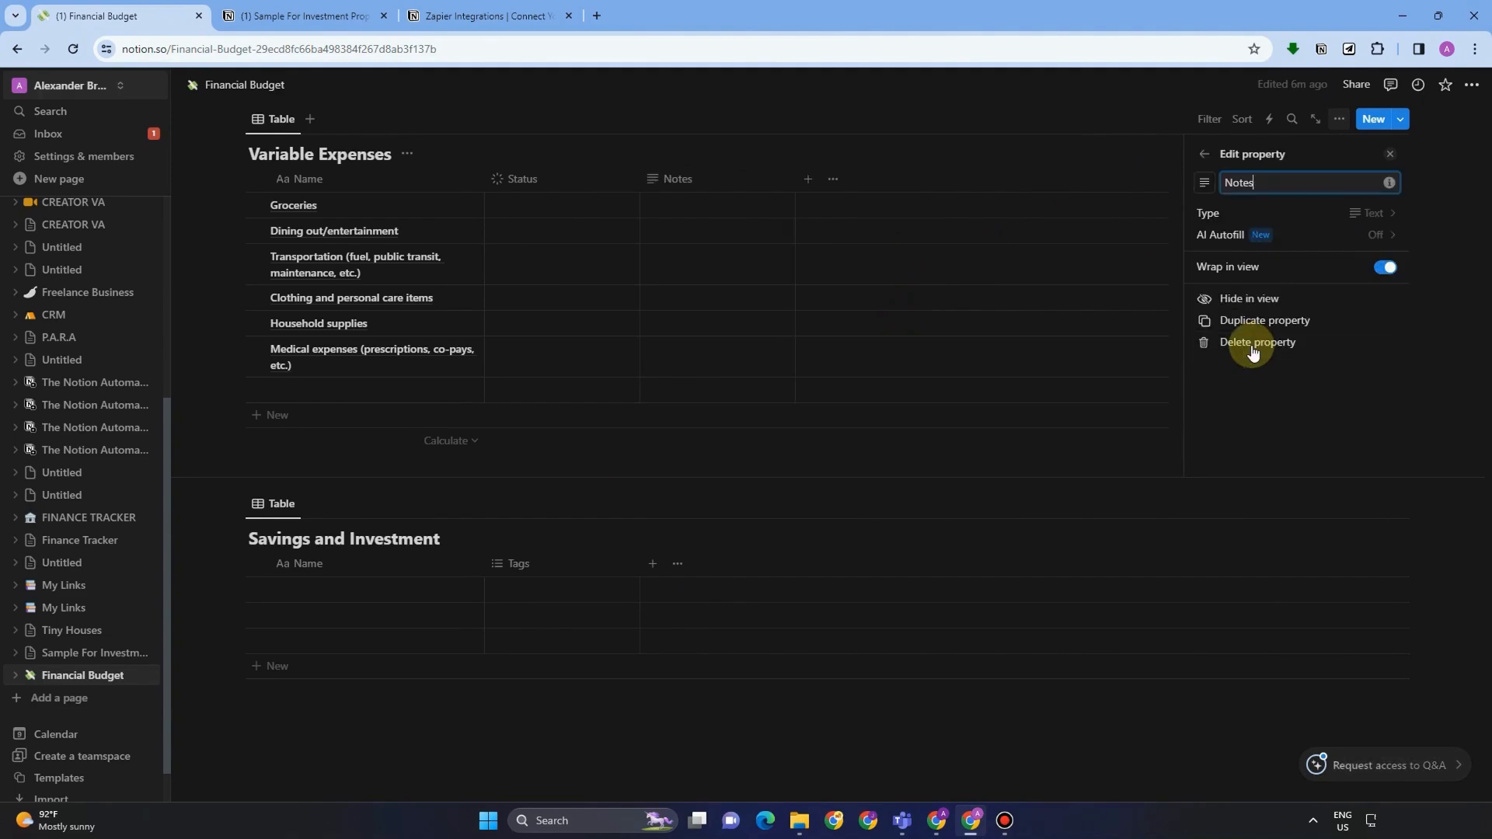
left_click(1368, 220)
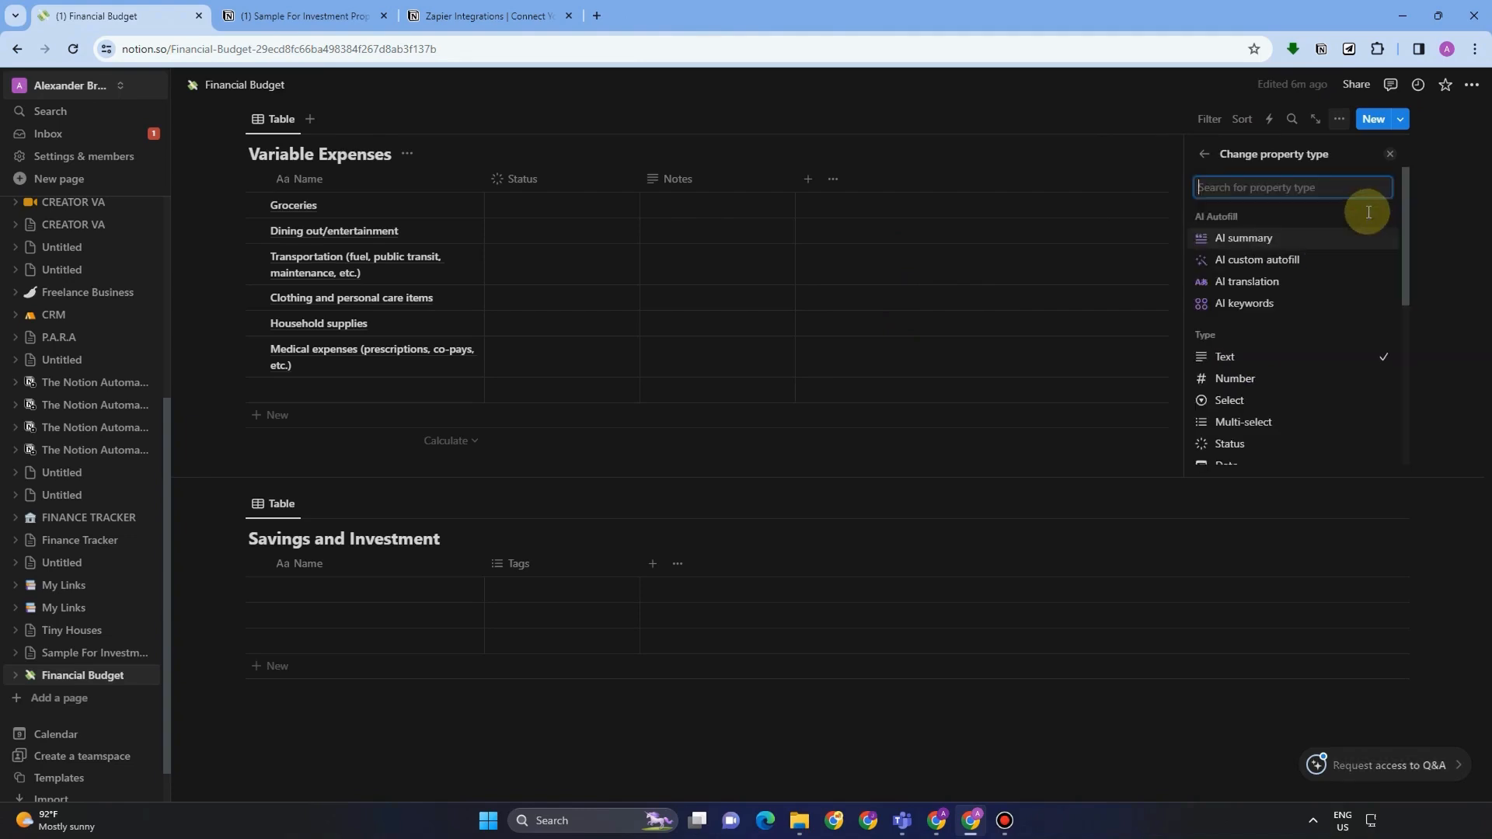
left_click(1255, 400)
- Add the option "Urgent" to the Variable Expenses table's Notes property
left_click(1235, 323)
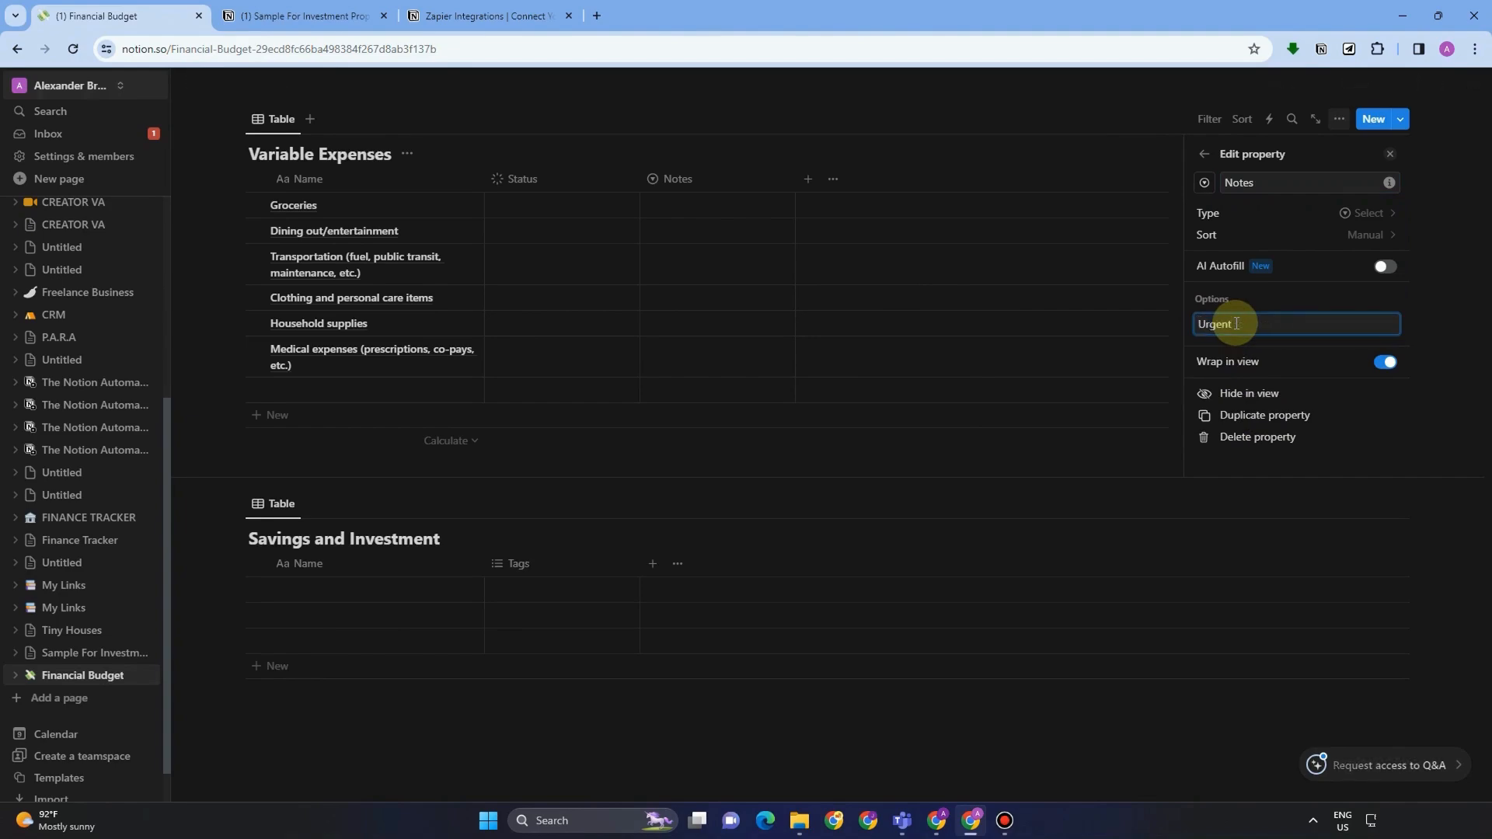
key("Return")
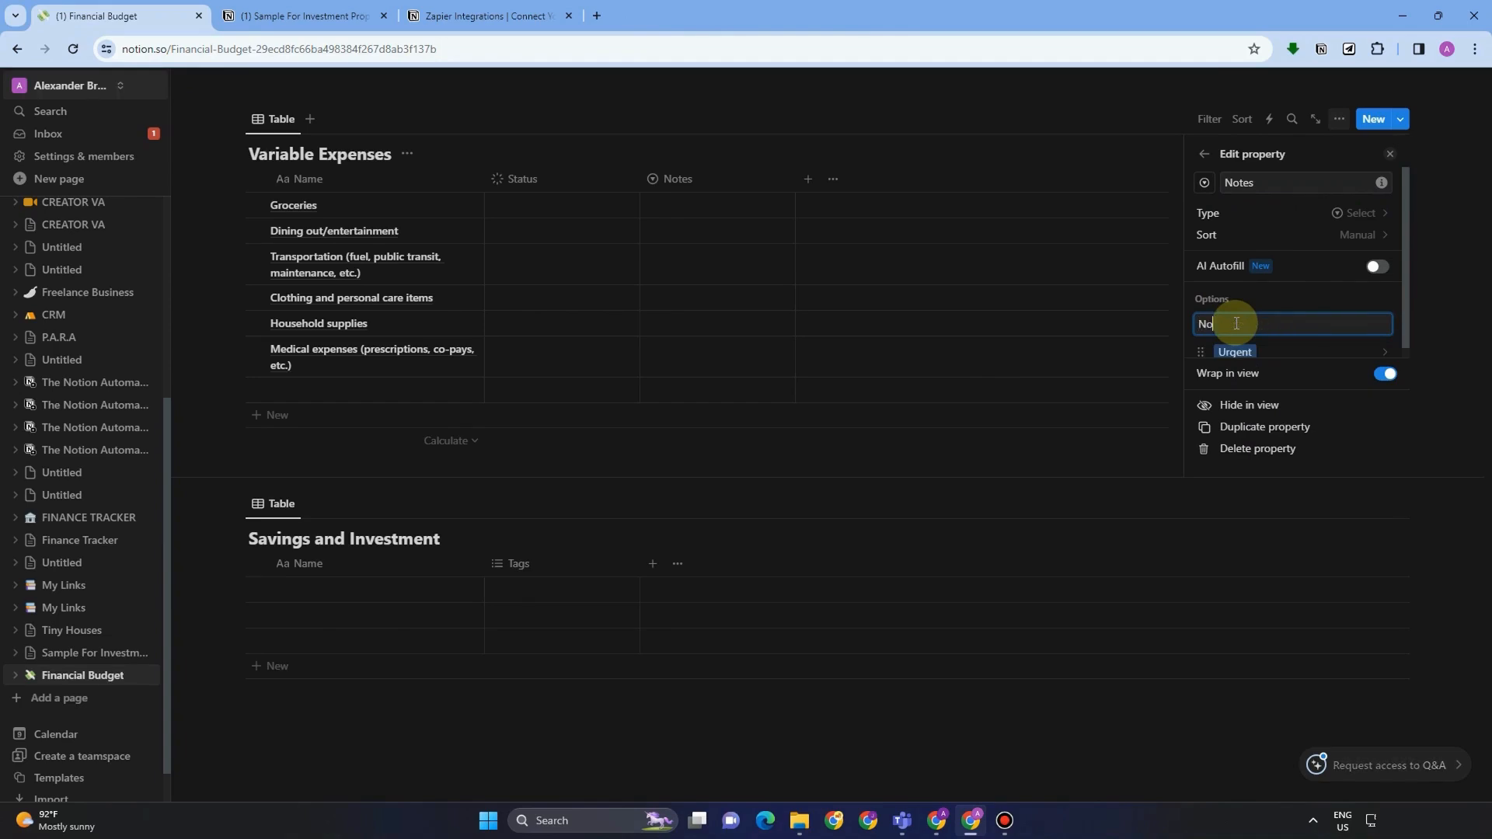
left_click(1010, 156)
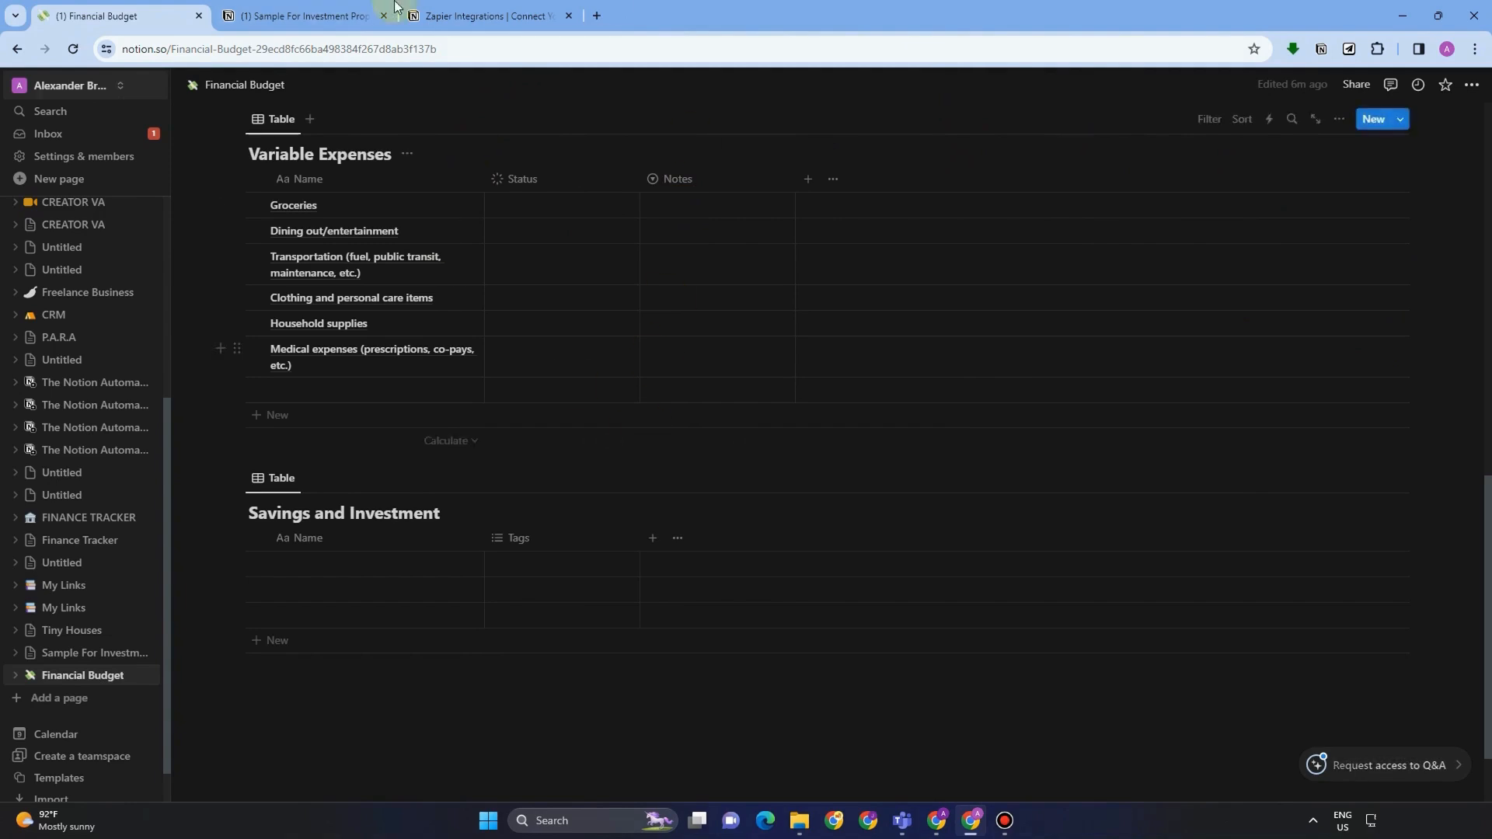
- Rename the Savings and Investment table's Tags property to "Status"
scroll(404, 544, "down", 2)
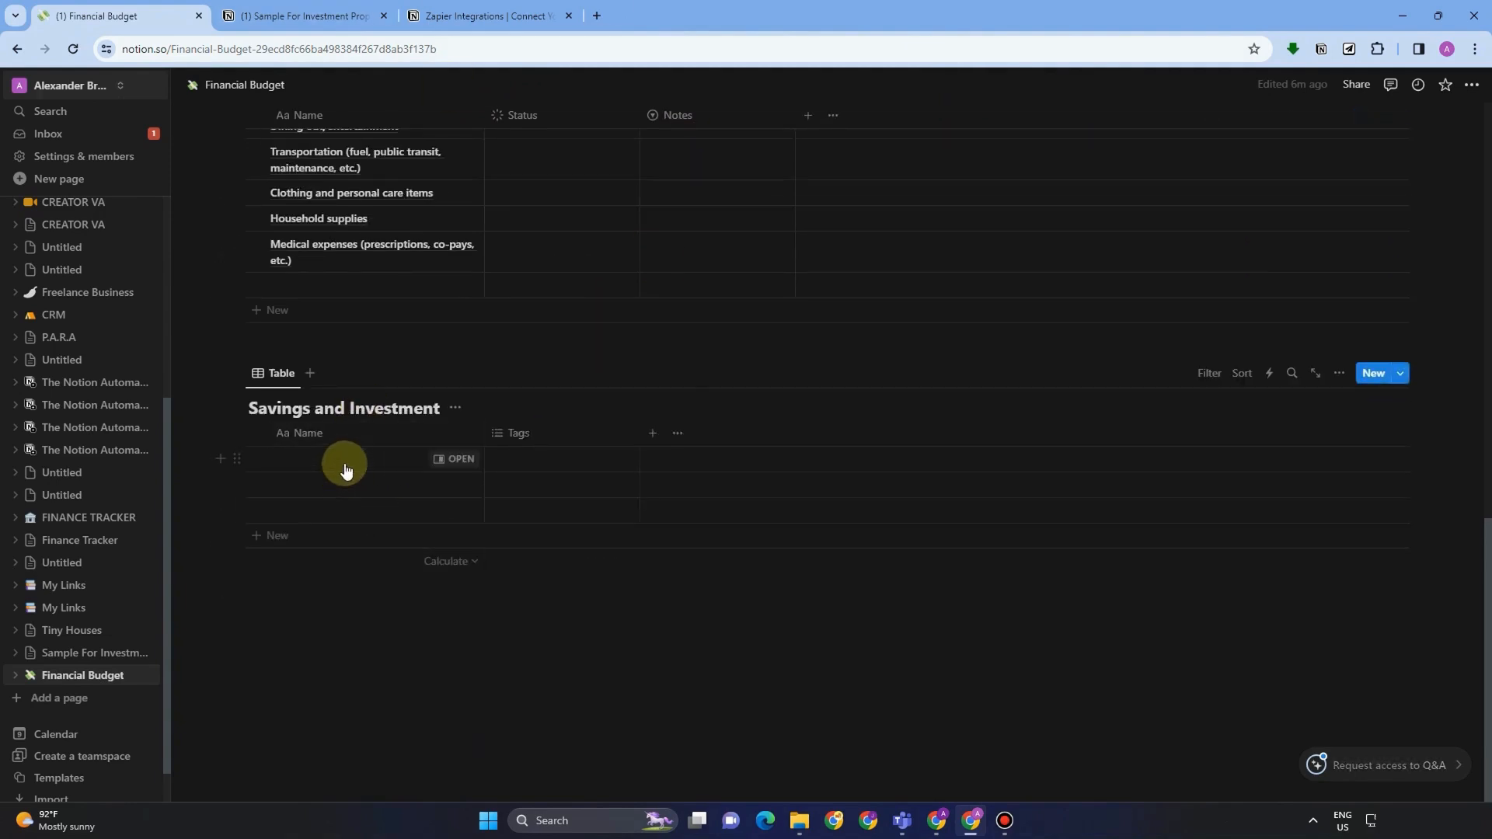
left_click(515, 431)
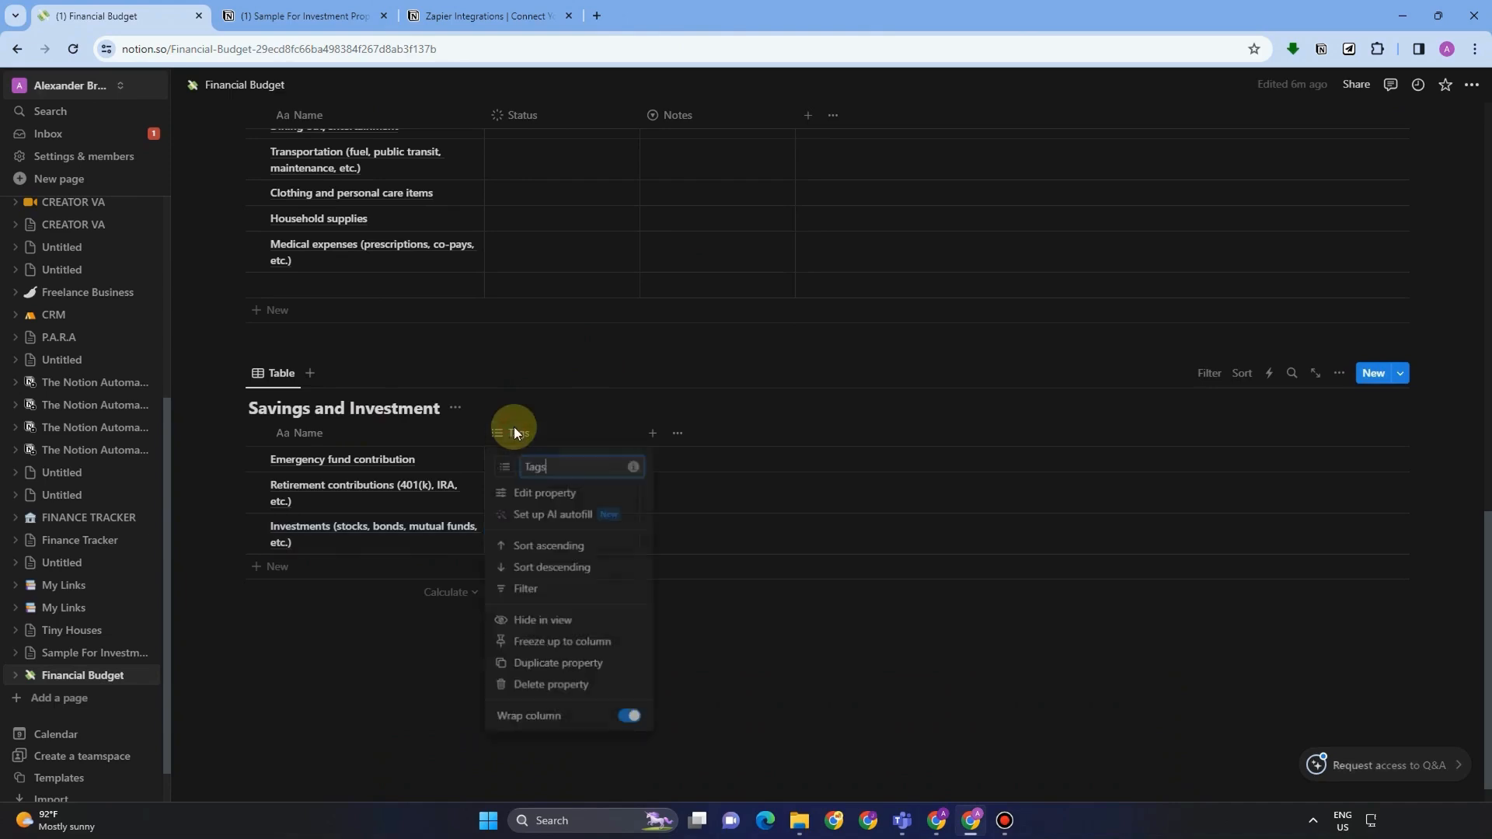
left_click(553, 495)
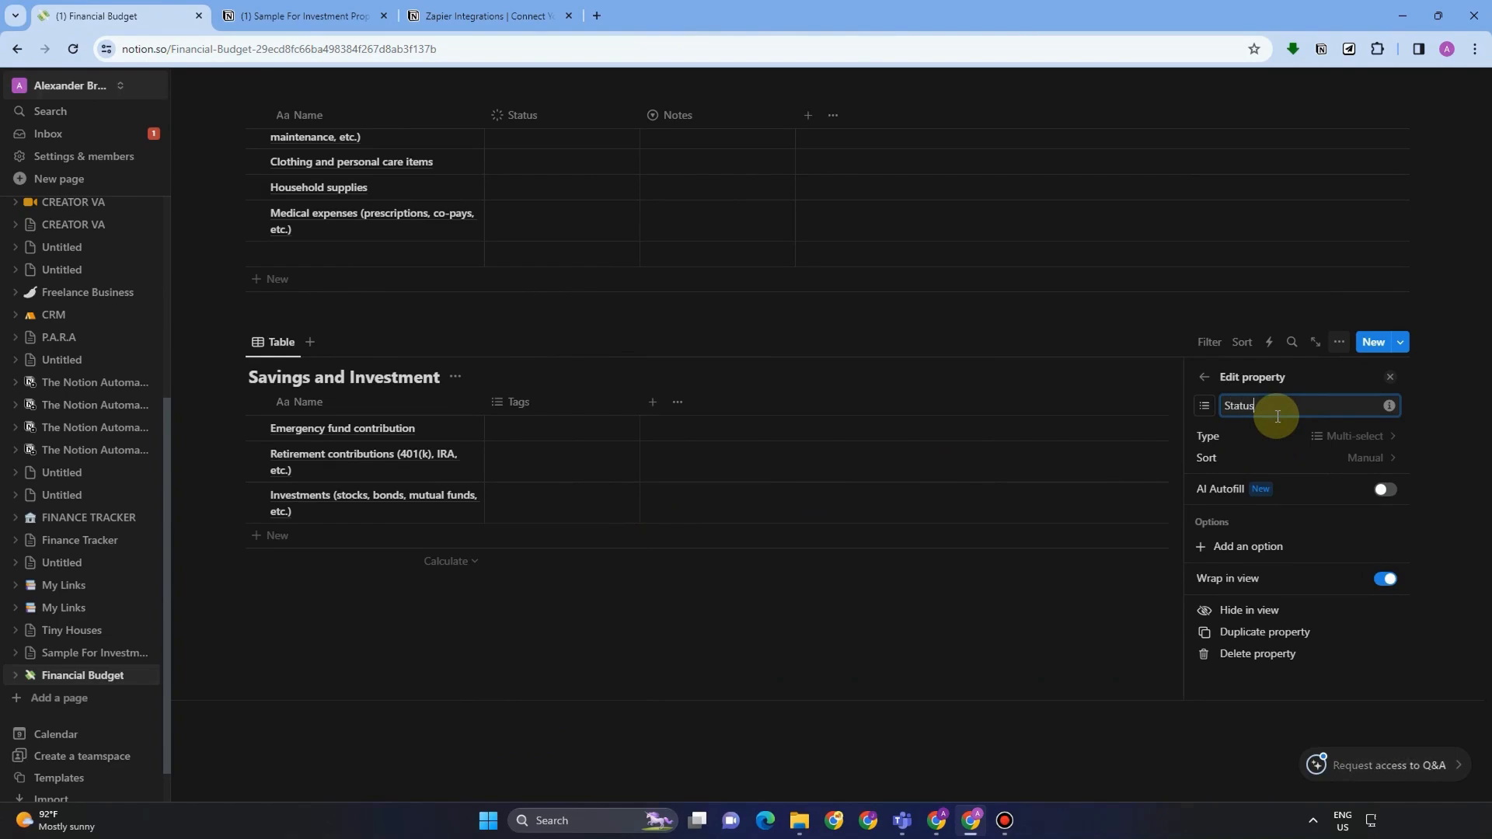
left_click(658, 408)
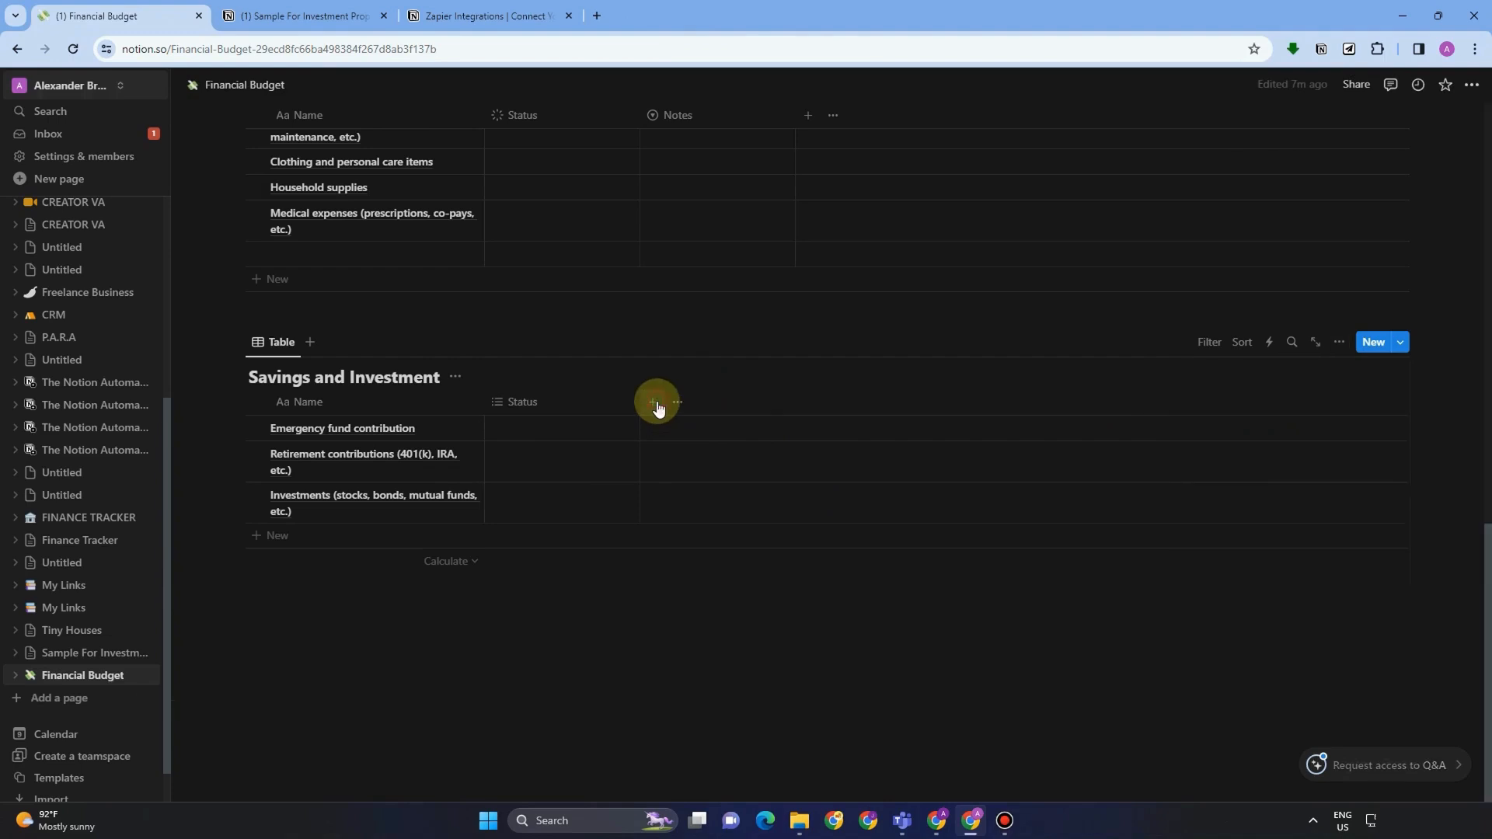
- Add a property named "Amount" to the Savings and Investment table and change its property type to Number
left_click(652, 402)
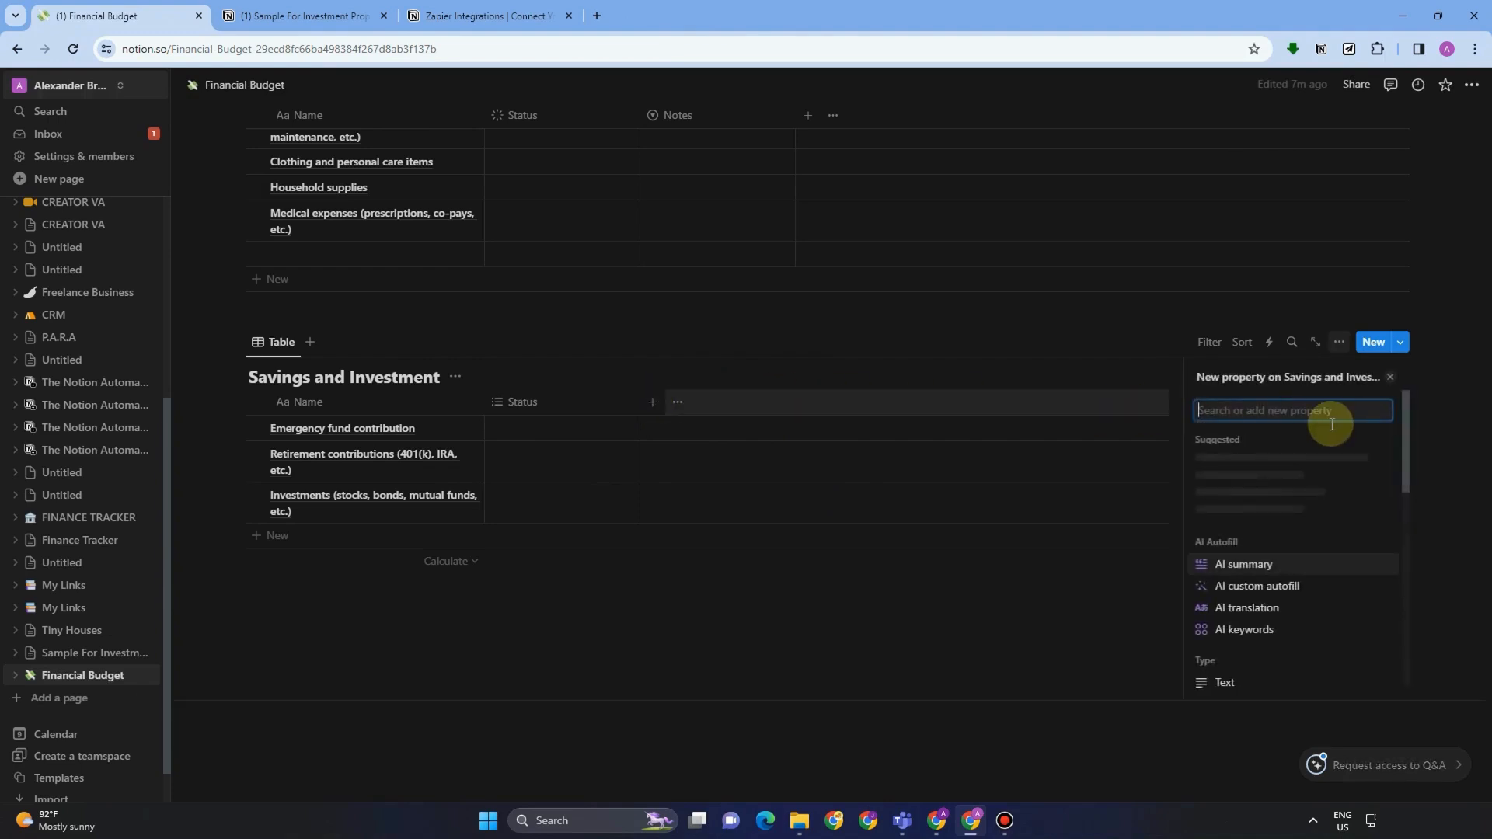
type("Ami")
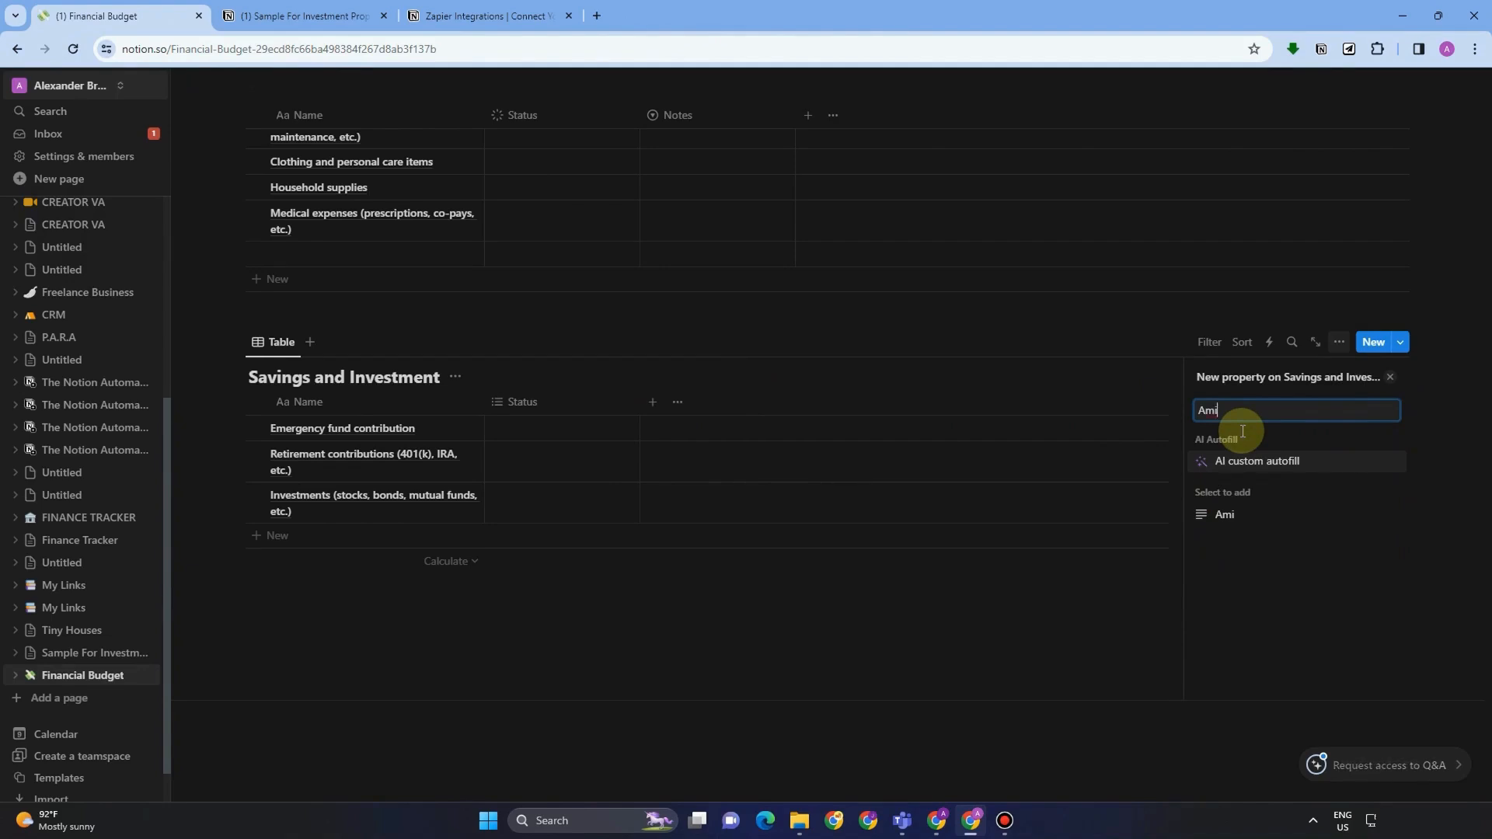
key("BackSpace")
type("ount")
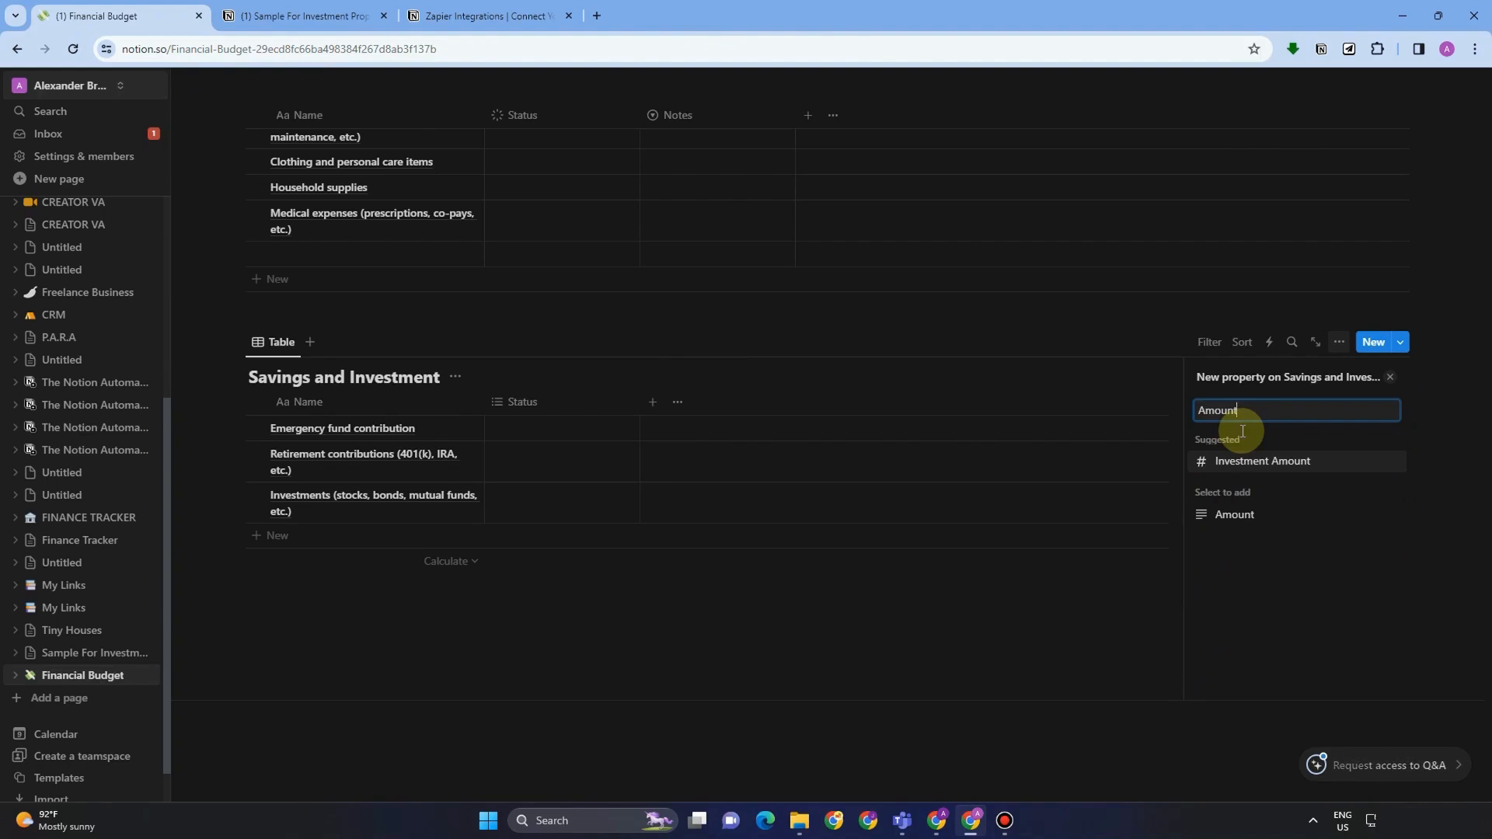
left_click(1234, 515)
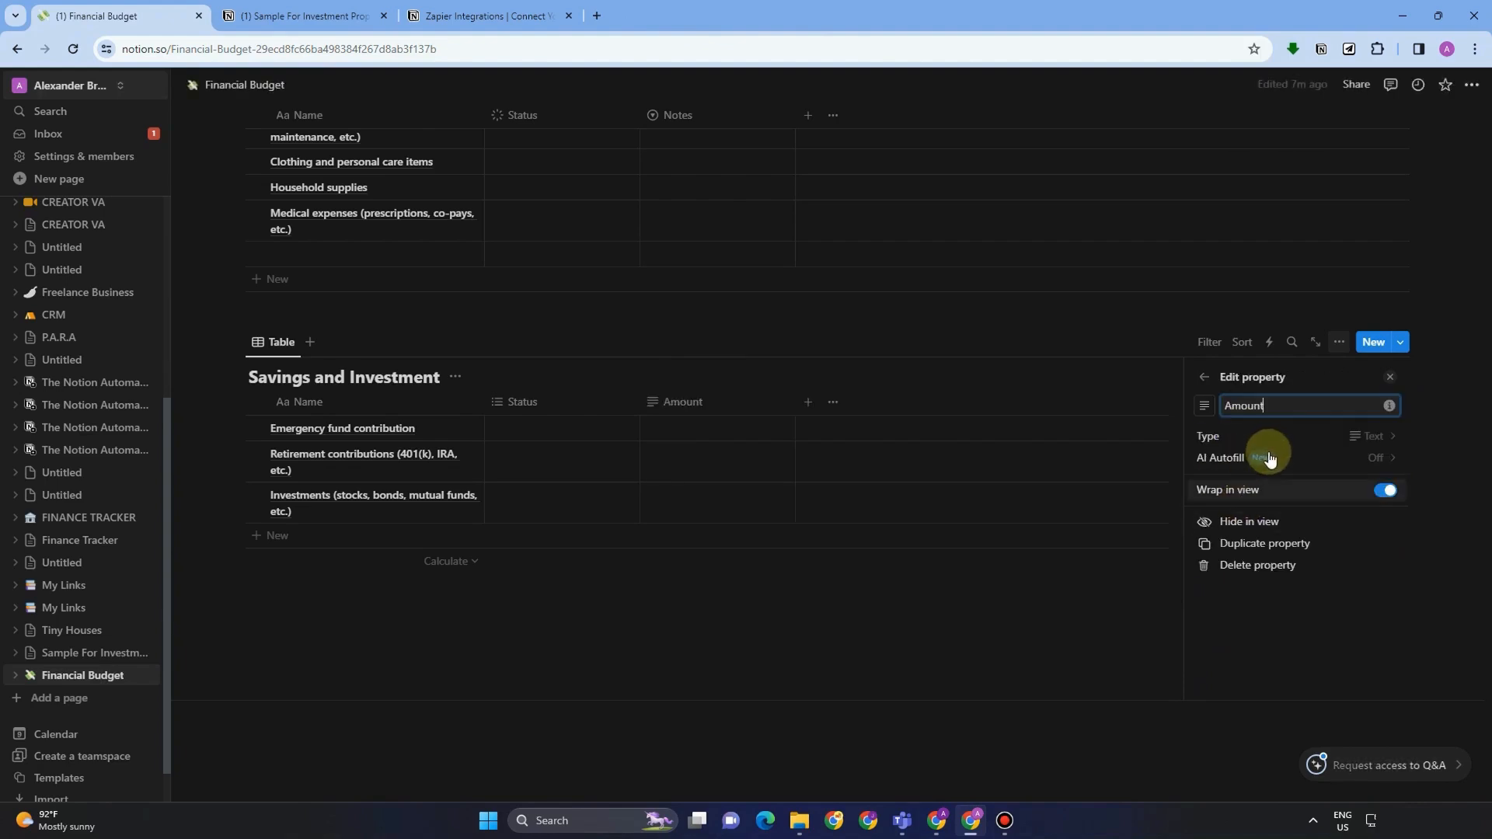
left_click(1297, 436)
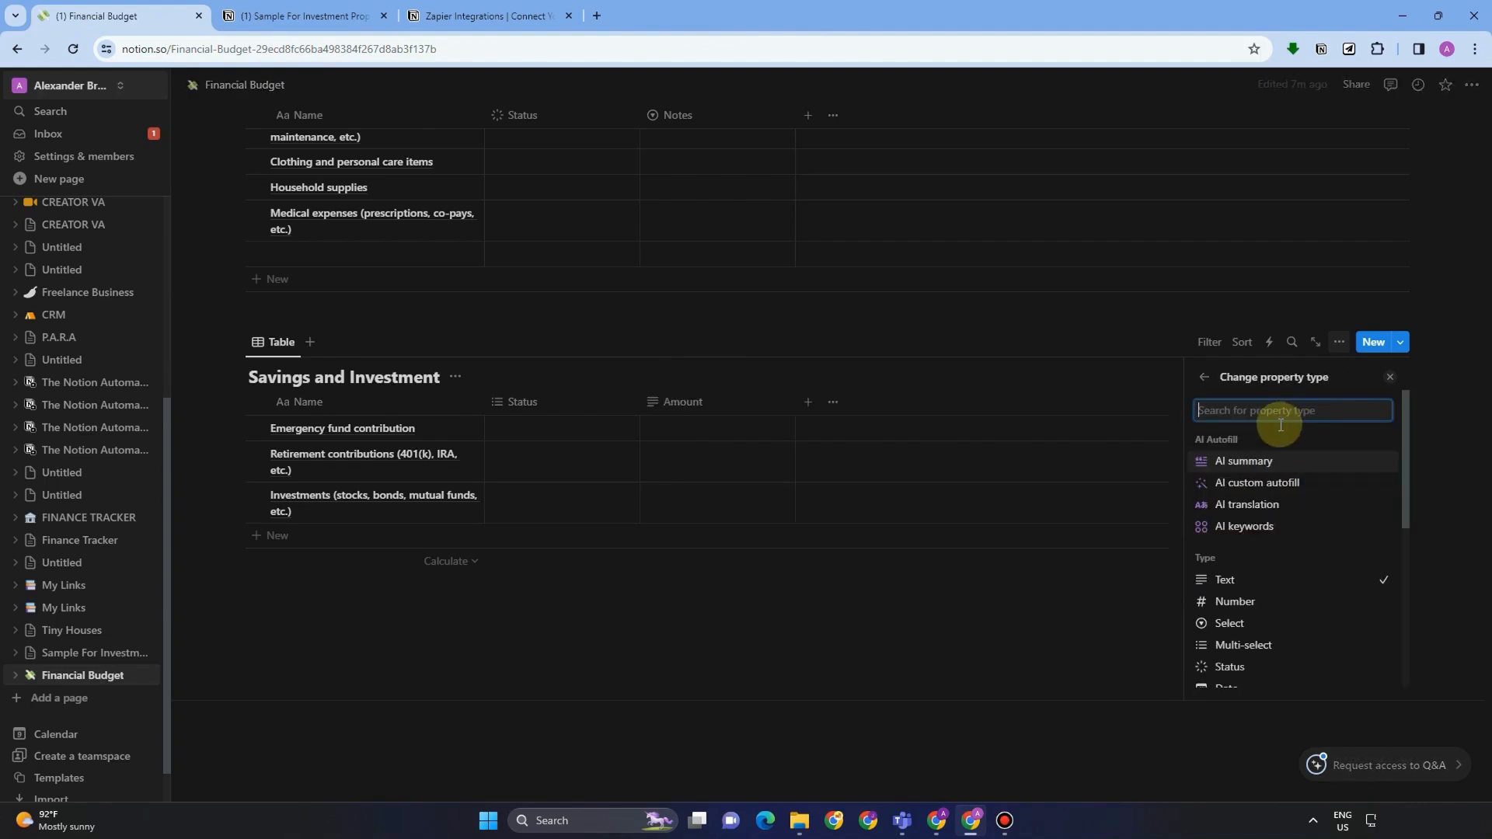
type("numbe")
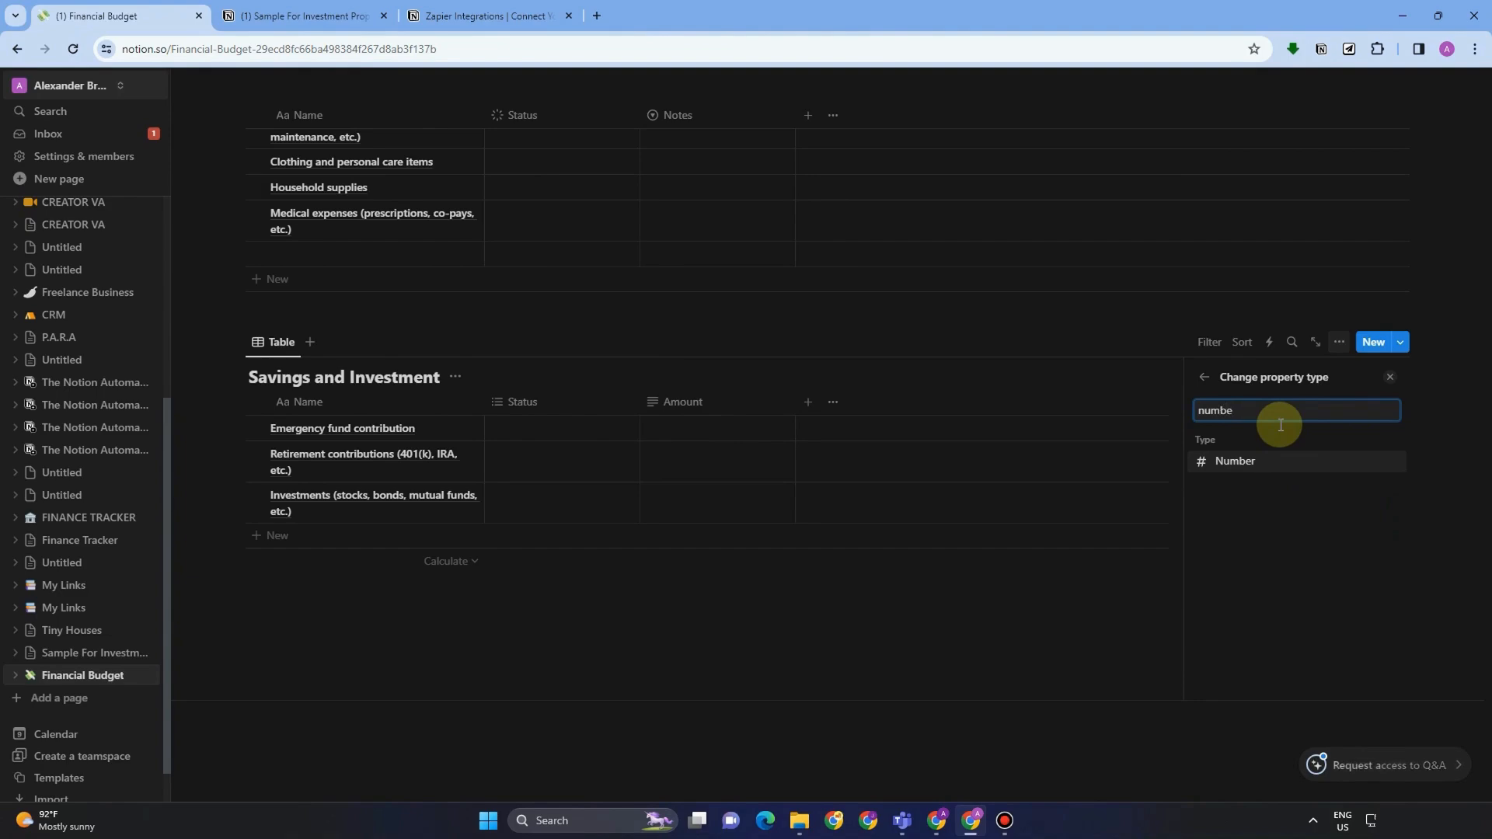
left_click(1241, 467)
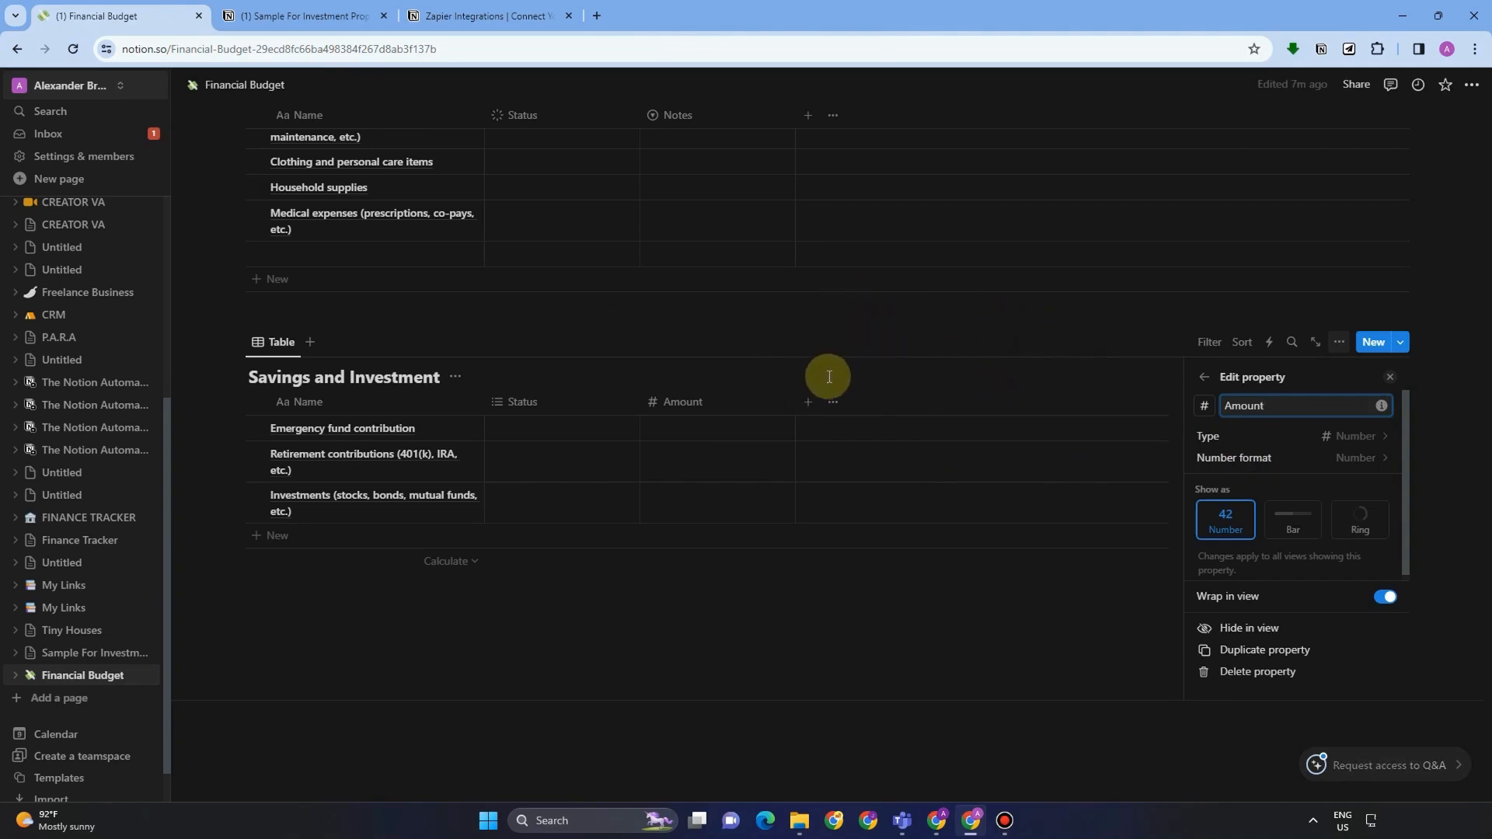
- Set the number format of the Savings and Investment table's Amount property to US Dollar
left_click(1353, 459)
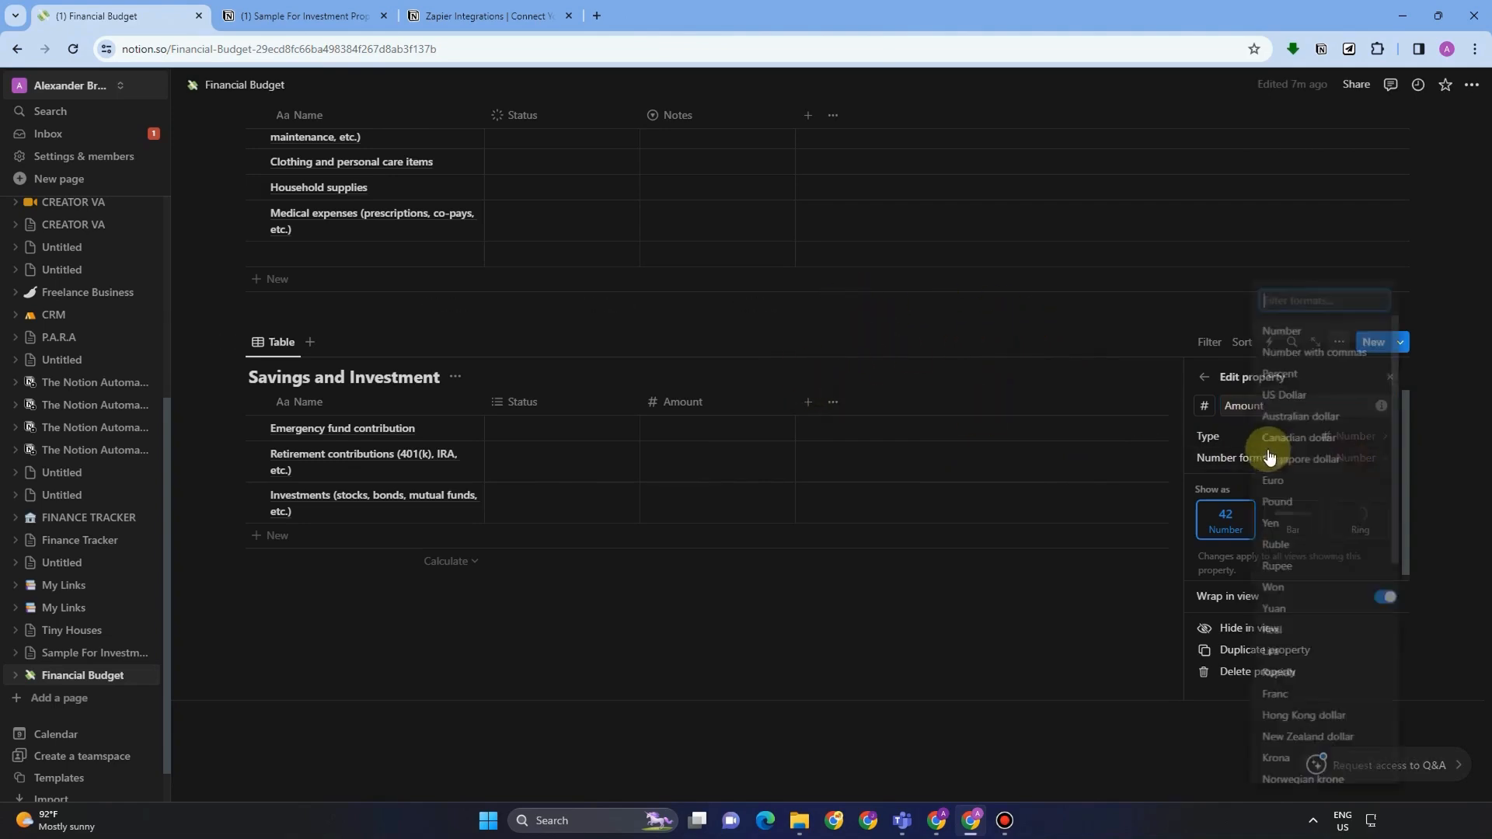
left_click(1291, 393)
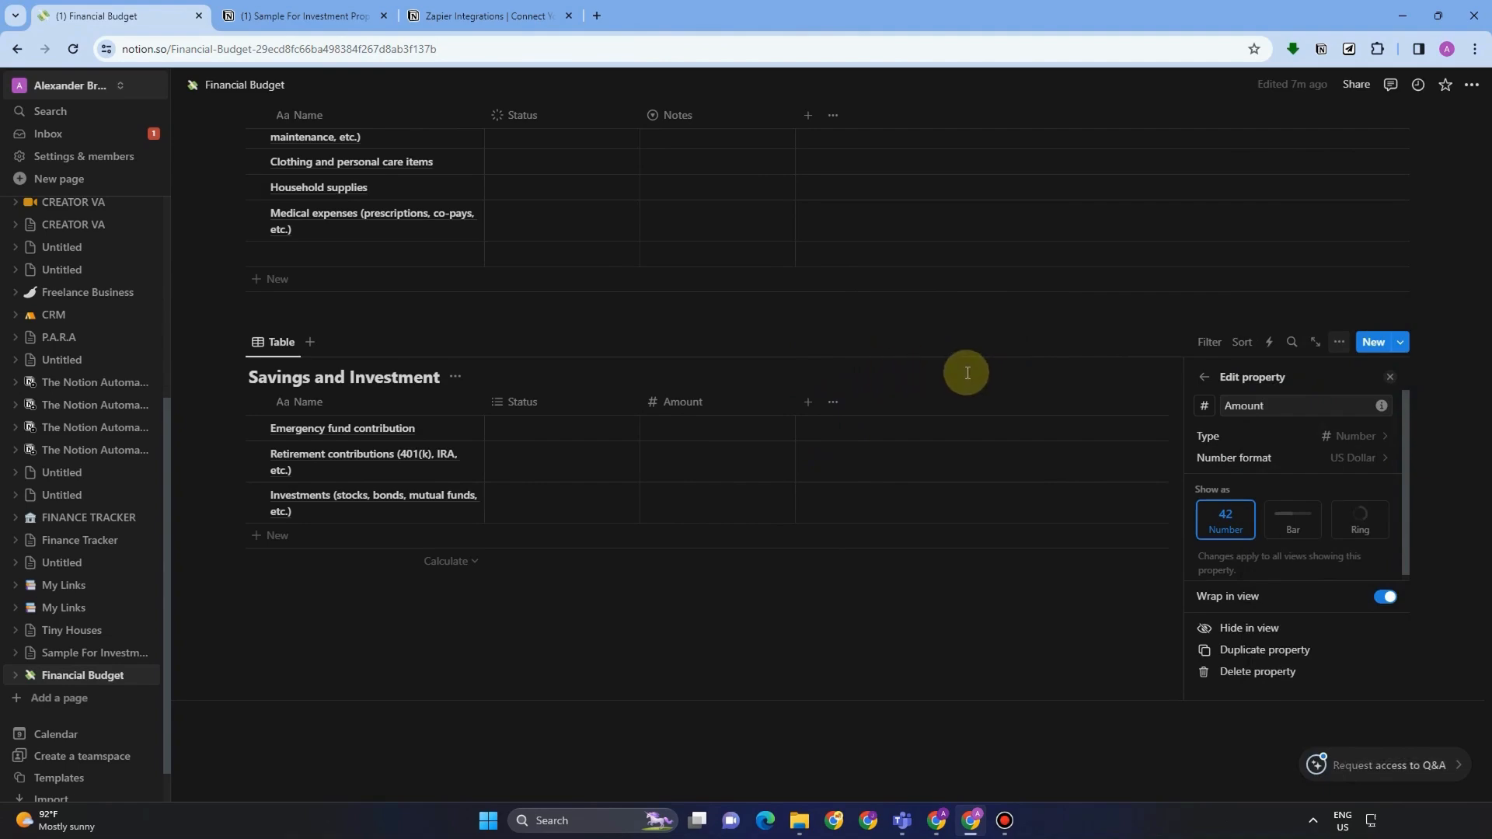
left_click(966, 370)
left_click(807, 403)
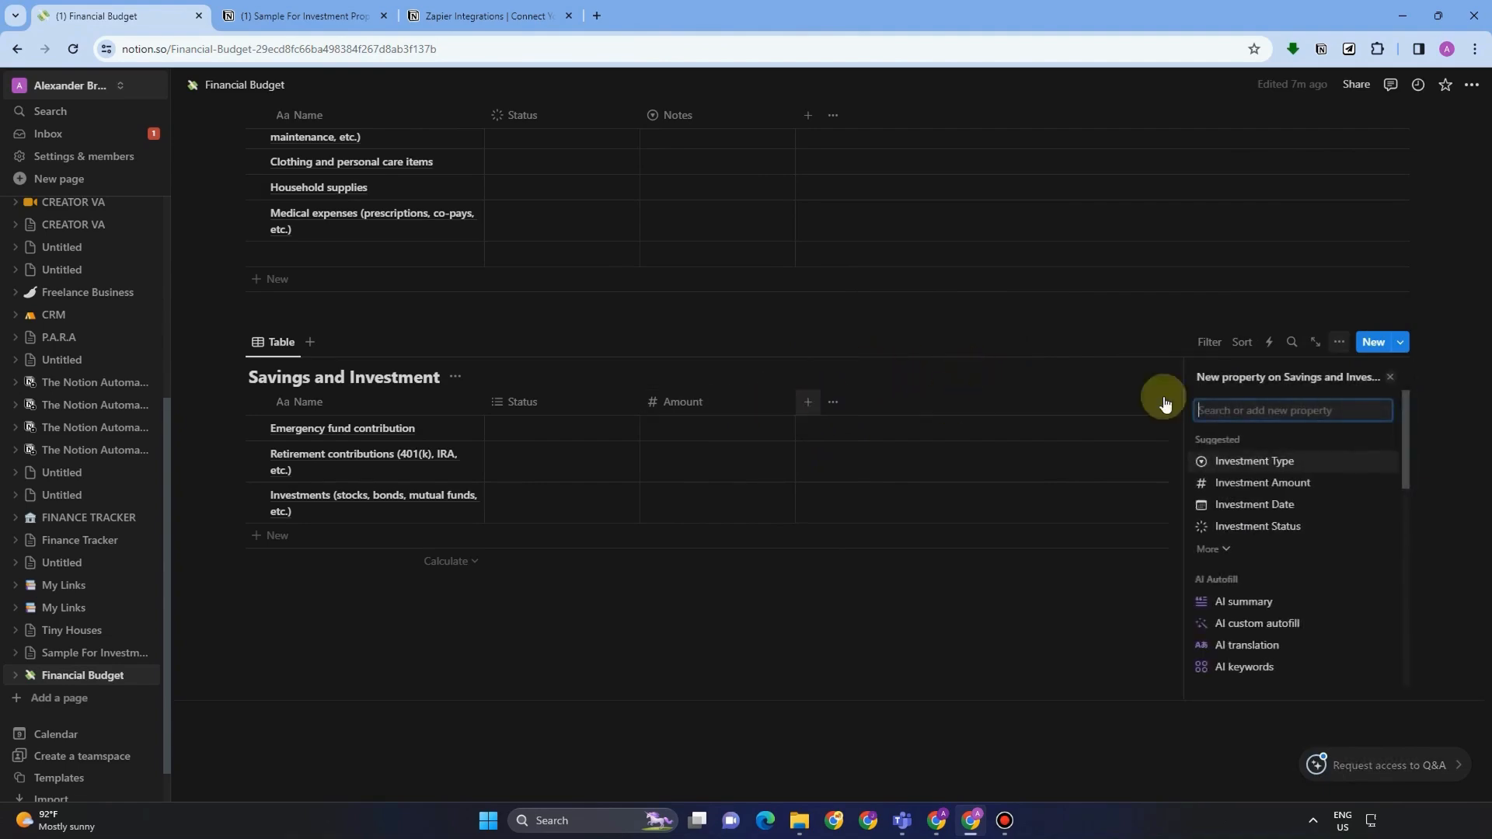
scroll(1263, 544, "down", 3)
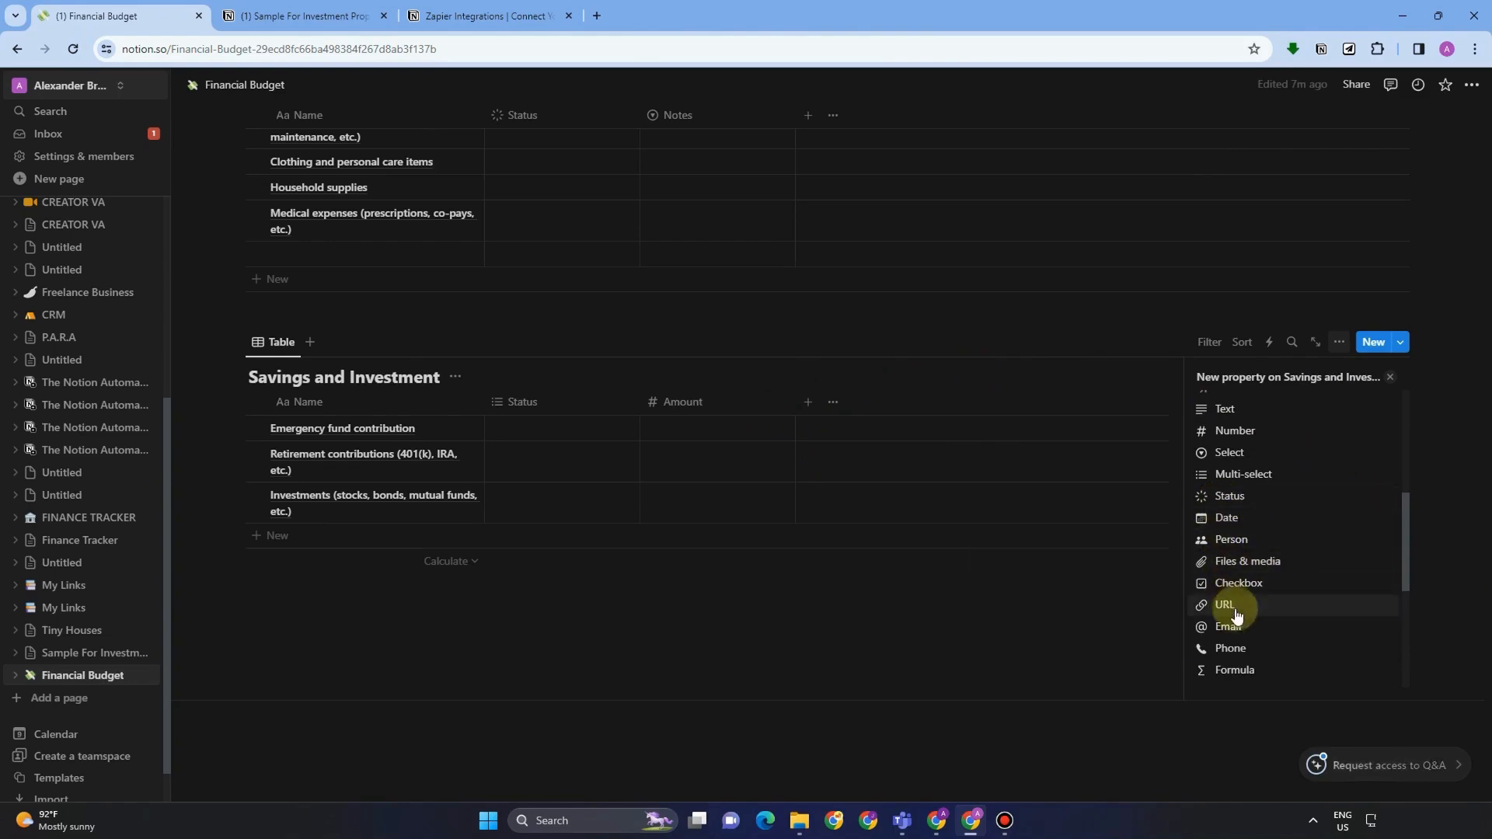
scroll(1236, 614, "down", 2)
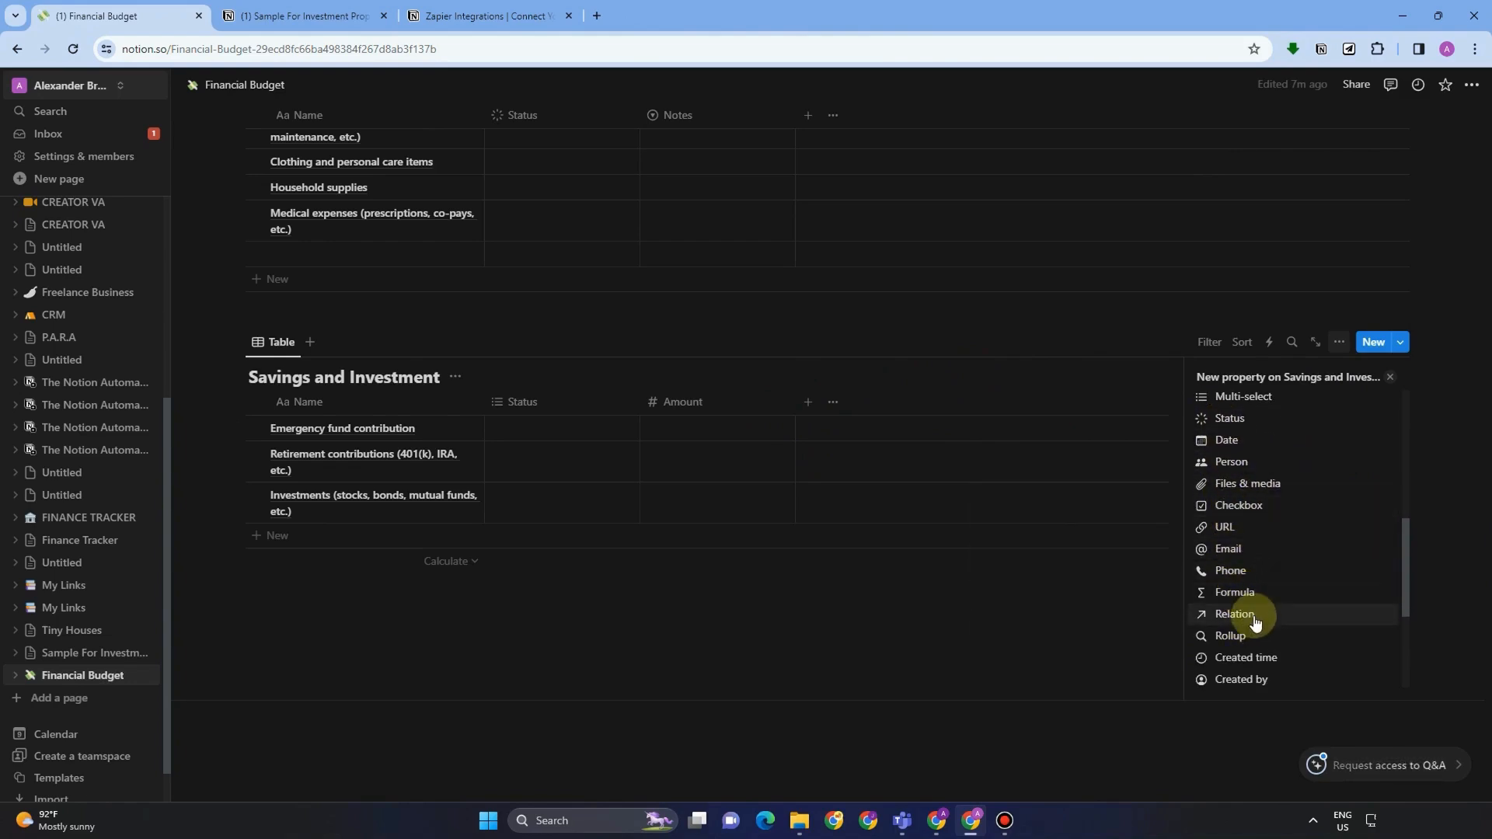
scroll(1253, 610, "down", 2)
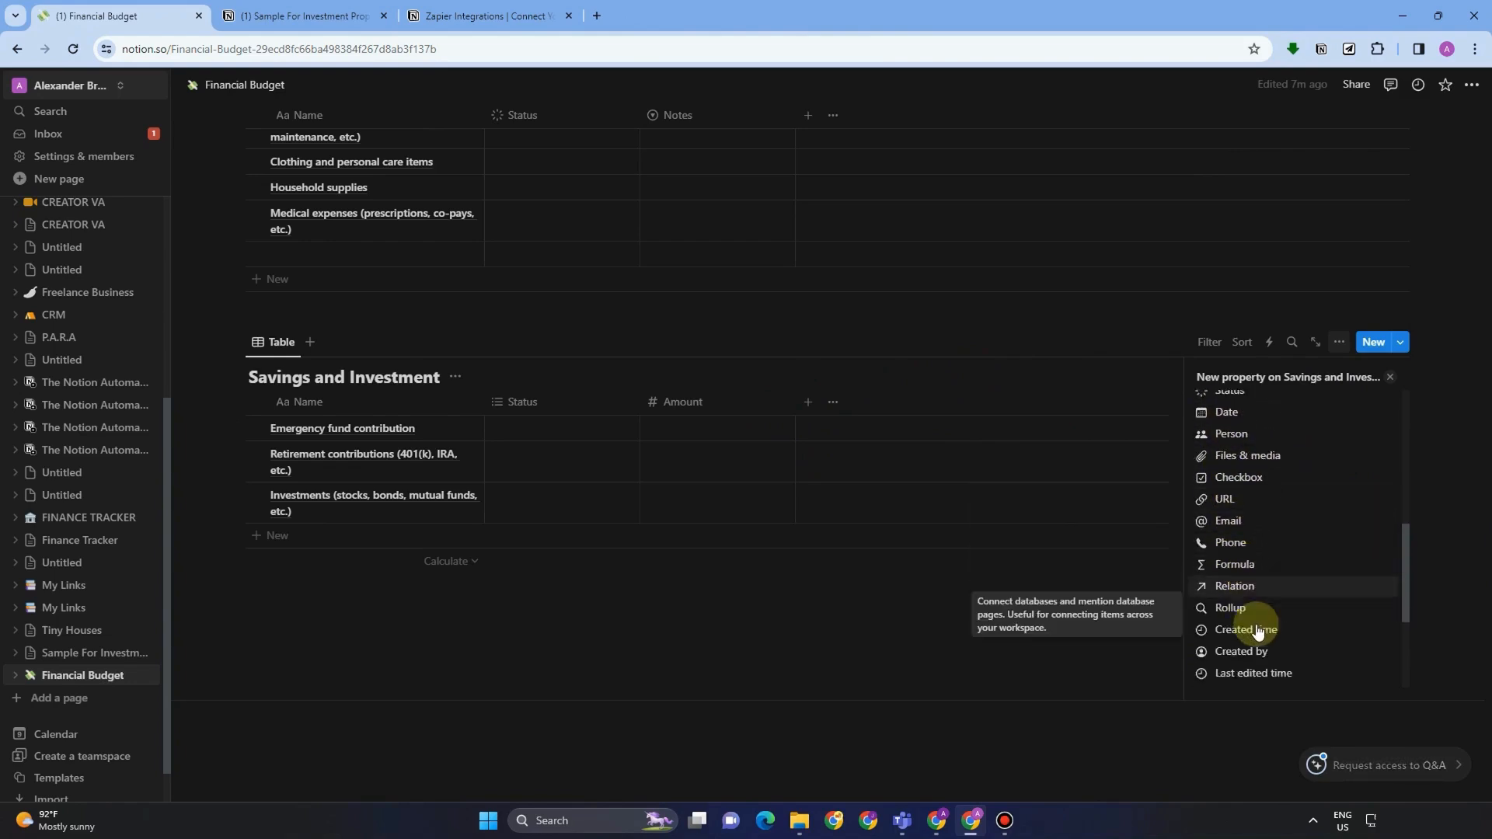
left_click(987, 663)
- Set the Status of the Monthly salary/wages, Part-Time and Business rows in the Income table to In progress
scroll(809, 511, "up", 4)
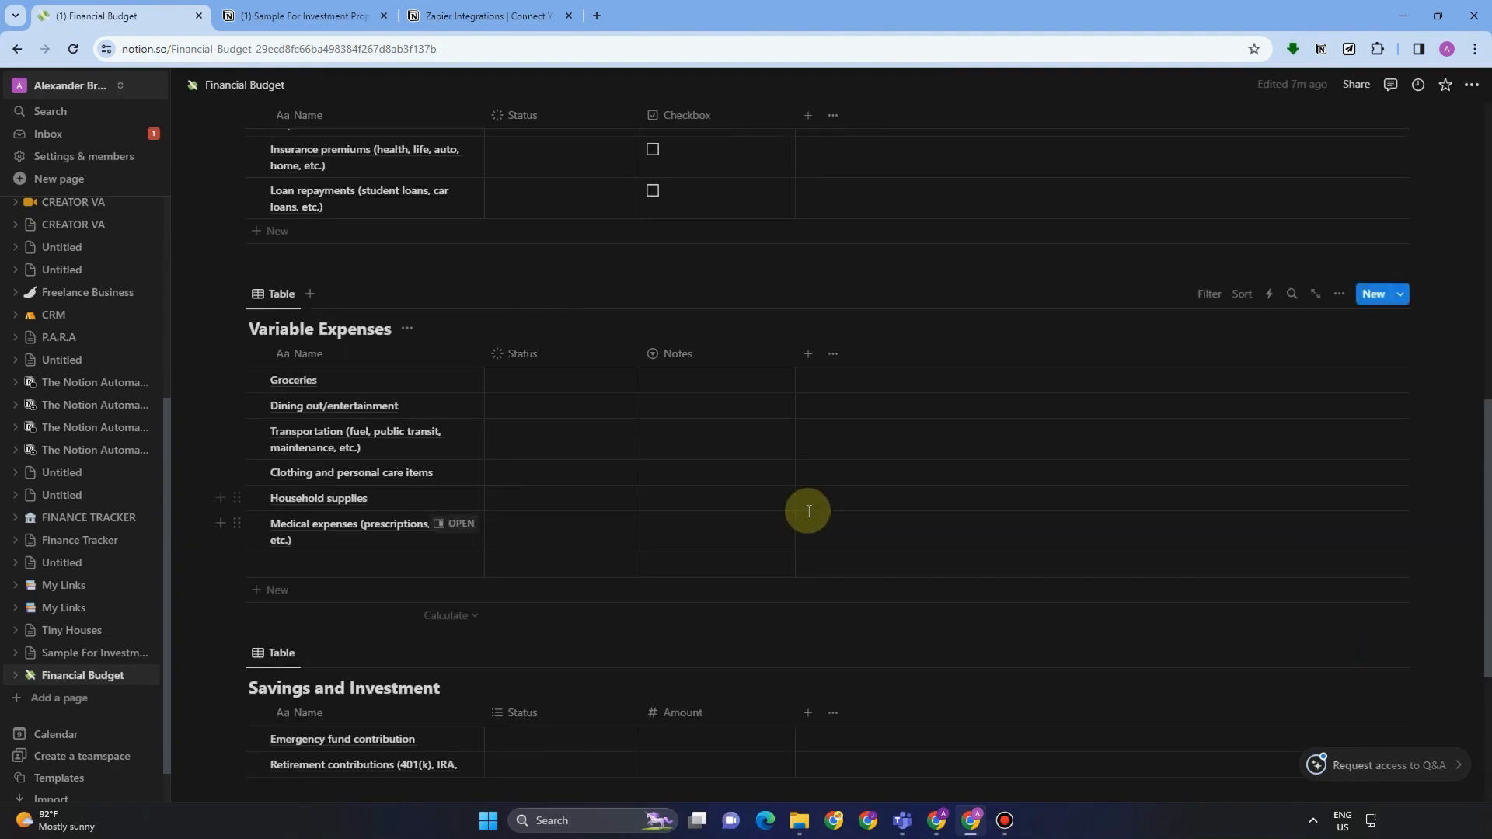
scroll(814, 511, "up", 3)
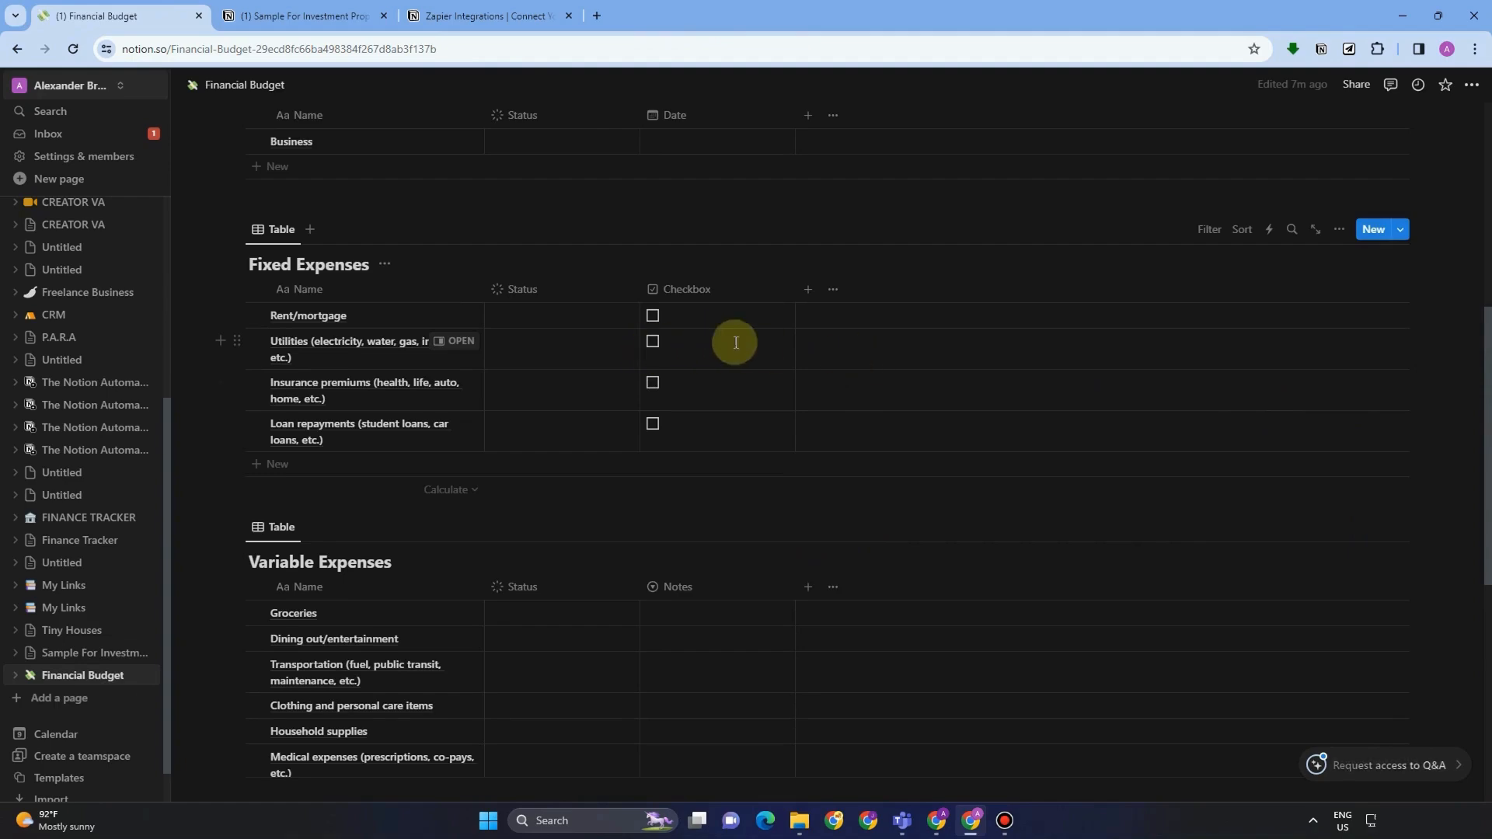
scroll(893, 368, "up", 4)
scroll(894, 368, "up", 3)
scroll(707, 539, "down", 3)
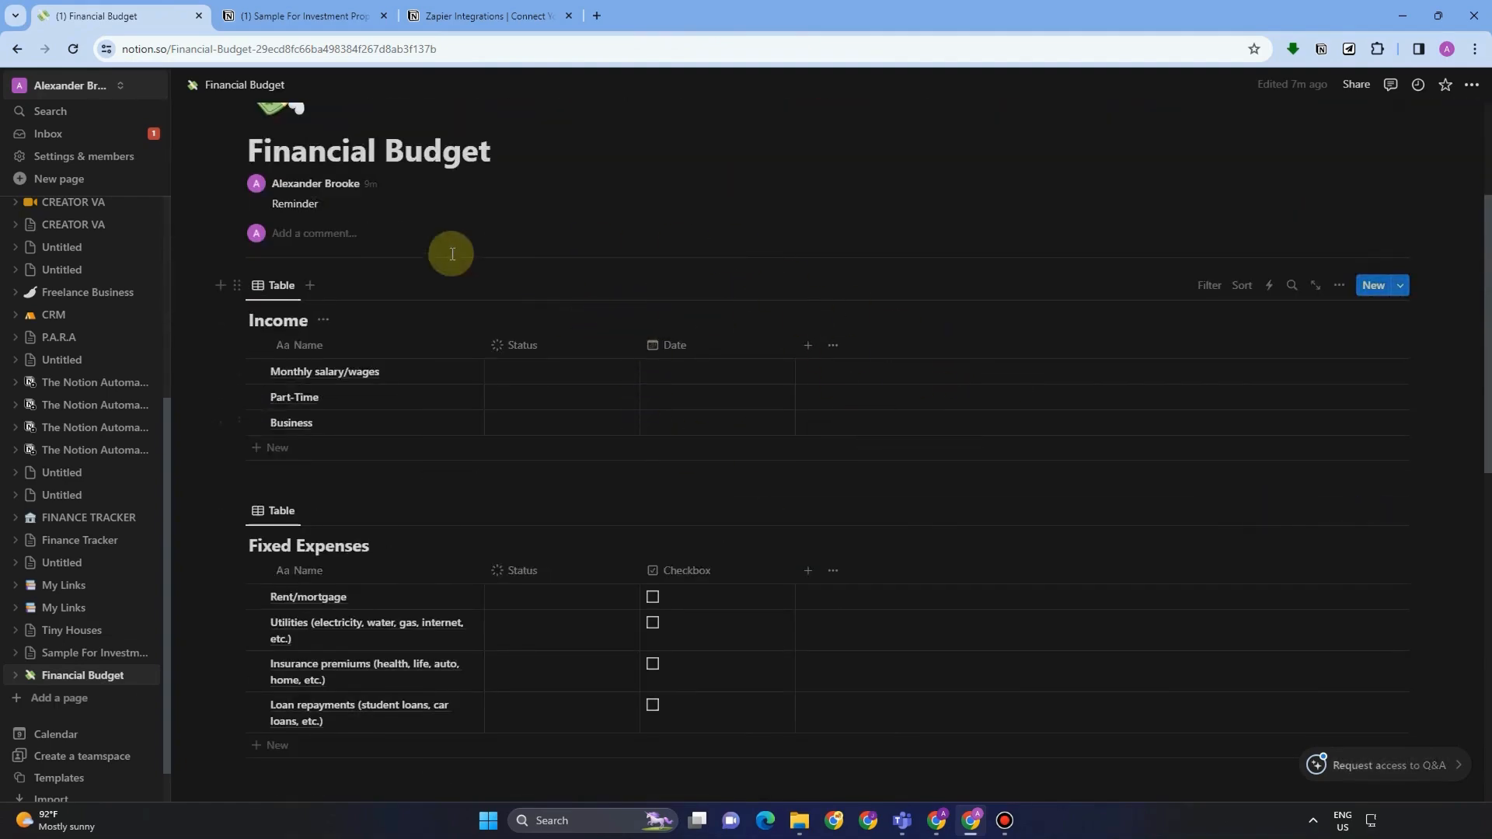
left_click(549, 371)
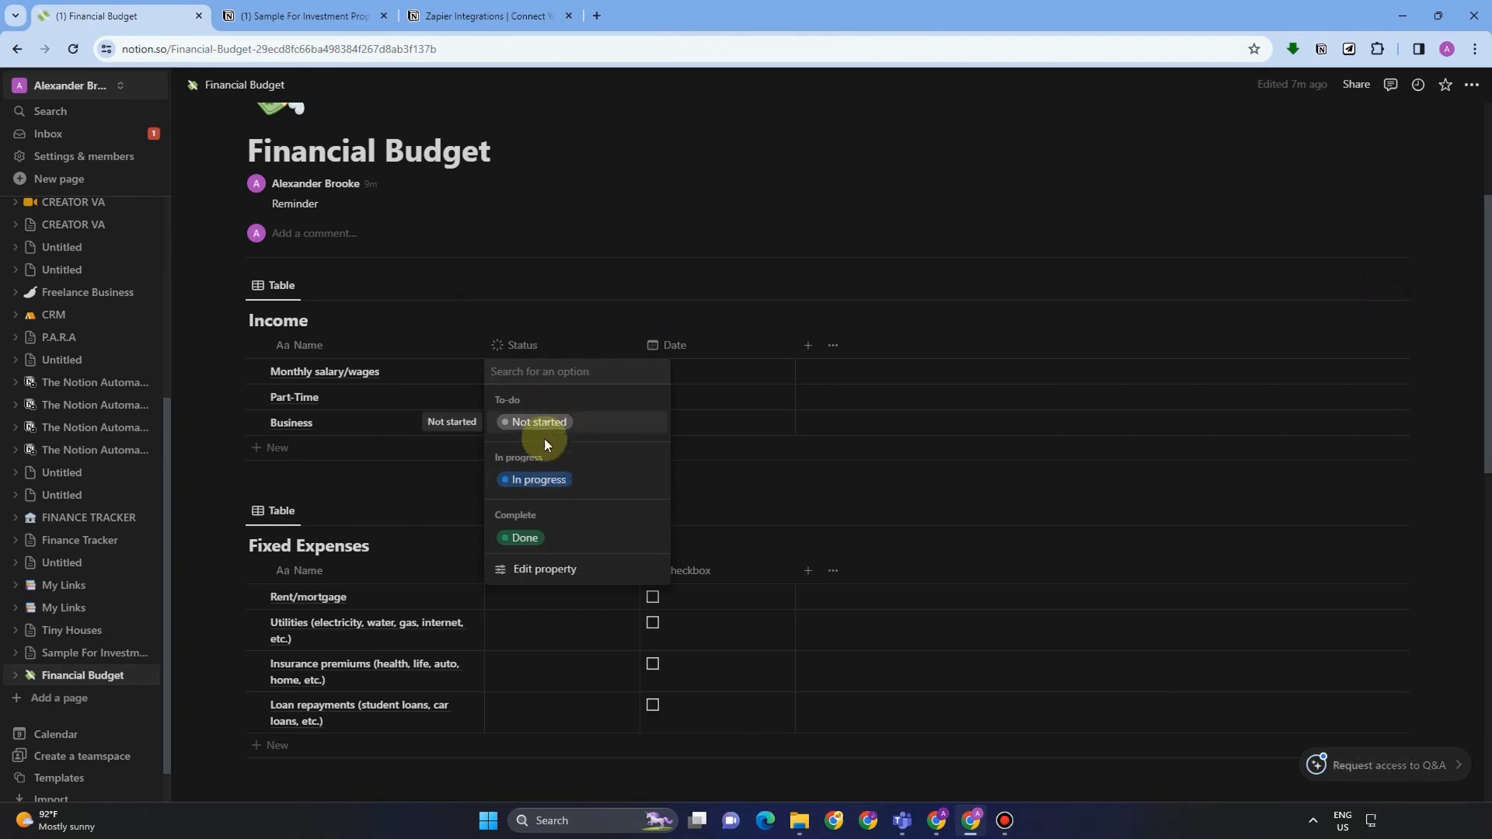
left_click(548, 482)
left_click(542, 395)
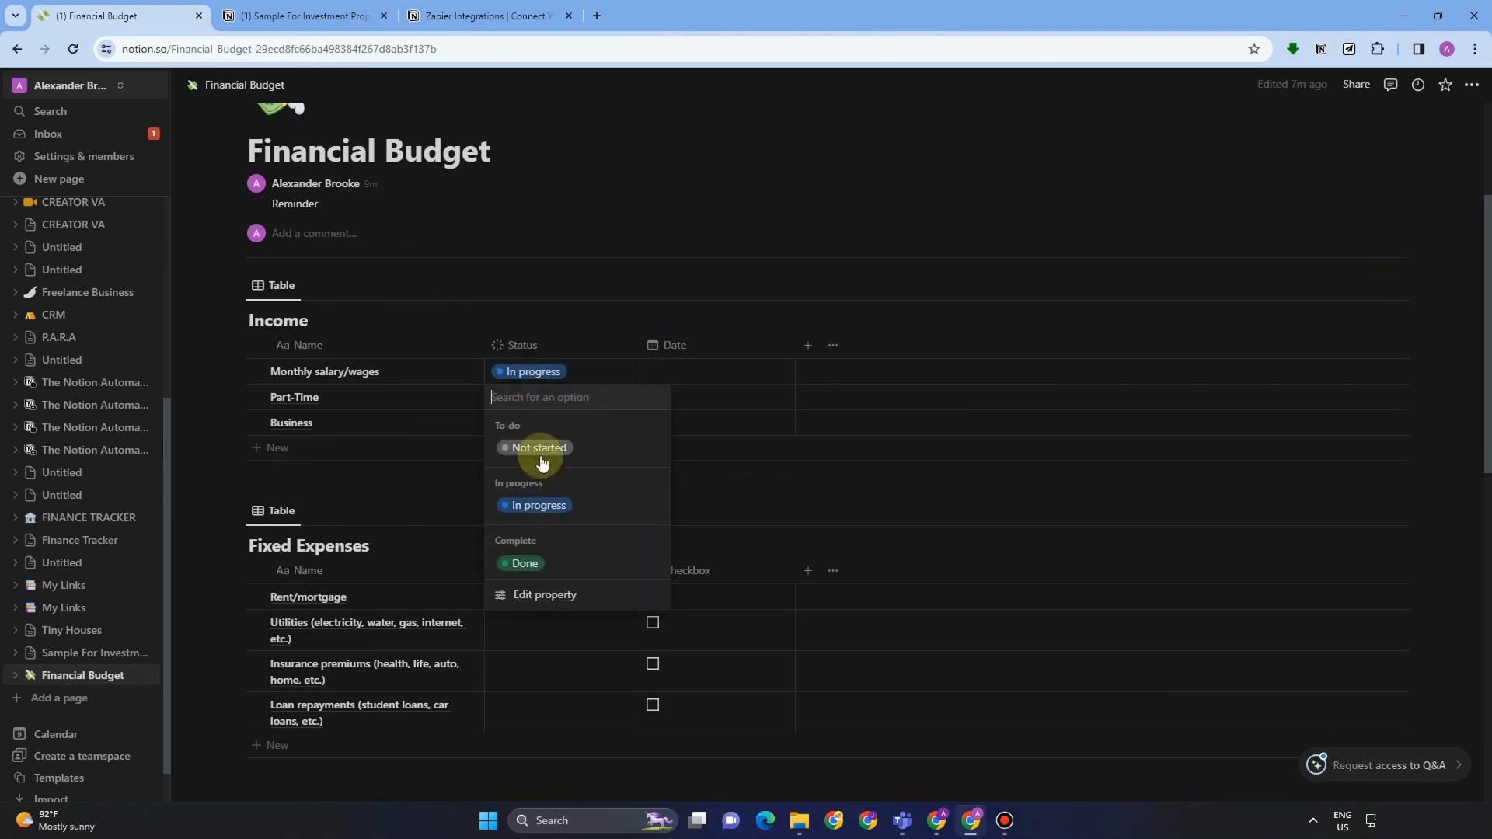
left_click(533, 503)
left_click(536, 425)
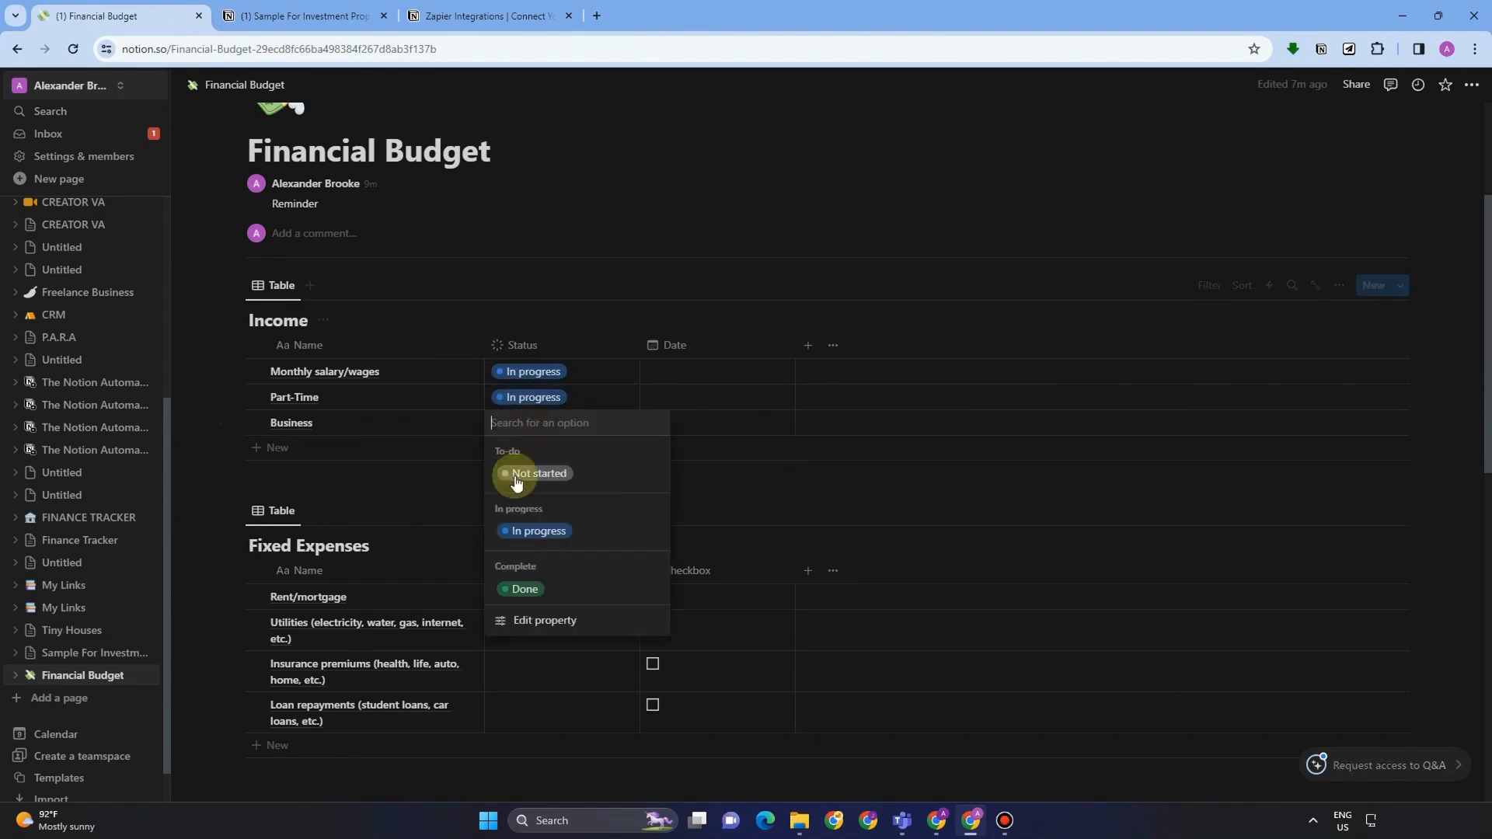
left_click(540, 528)
- Set the Income table's dates to April 30, 2024 for Monthly salary/wages, April 20, 2024 for Part-Time and April 30, 2024 for Business
left_click(707, 372)
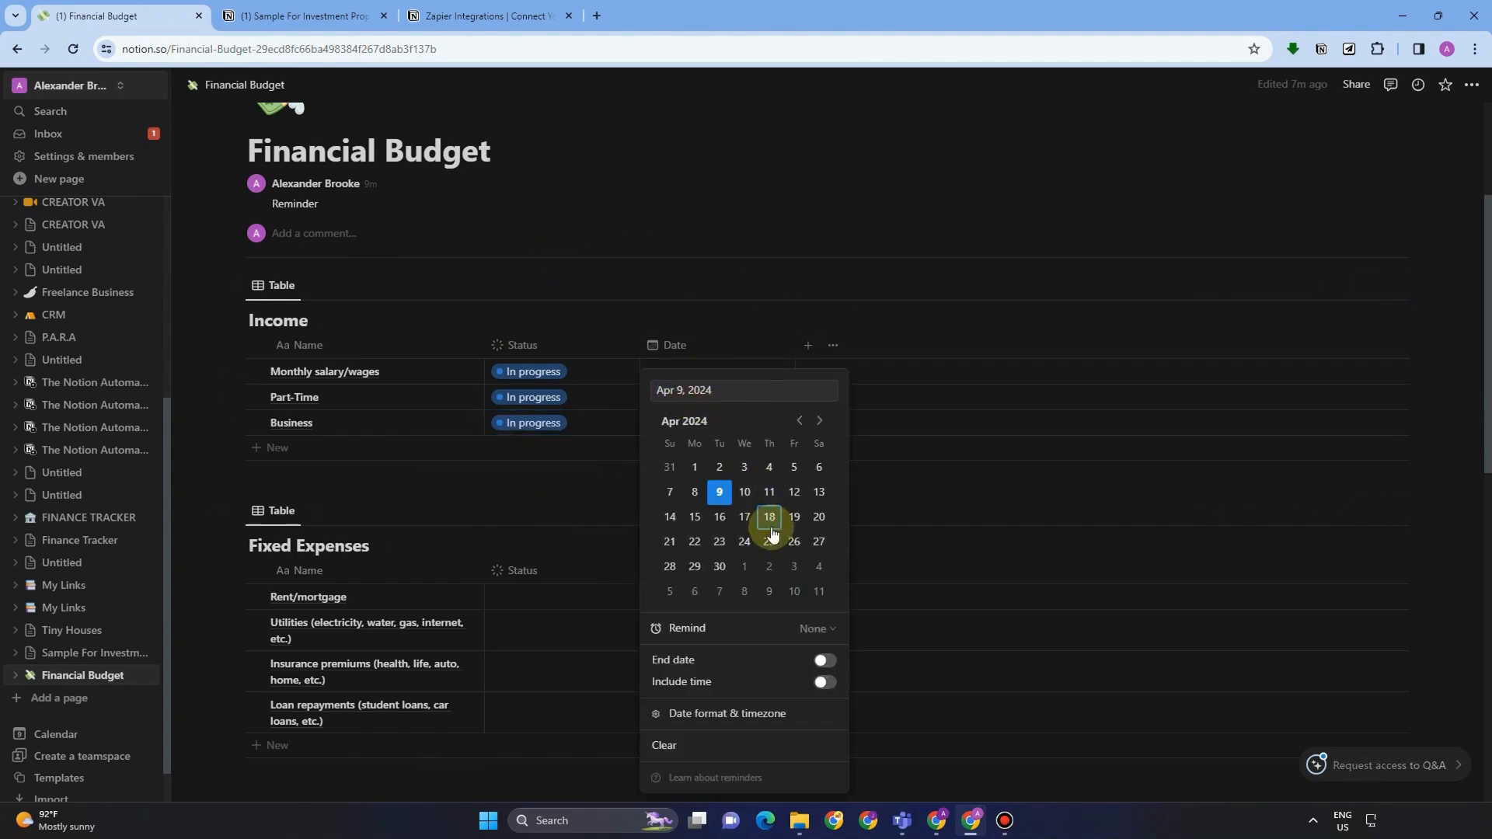
left_click(721, 566)
left_click(718, 268)
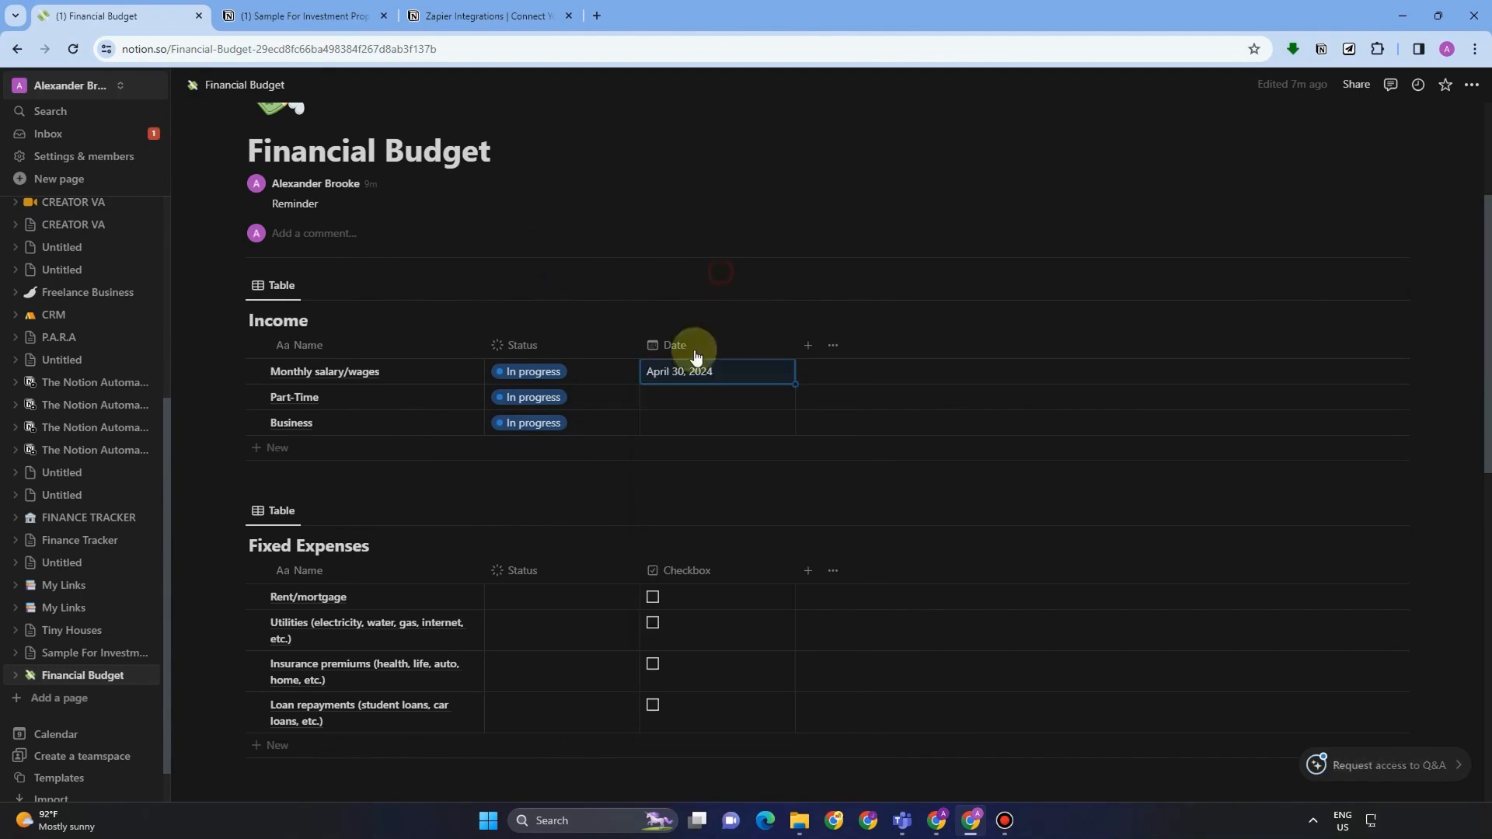
left_click(679, 404)
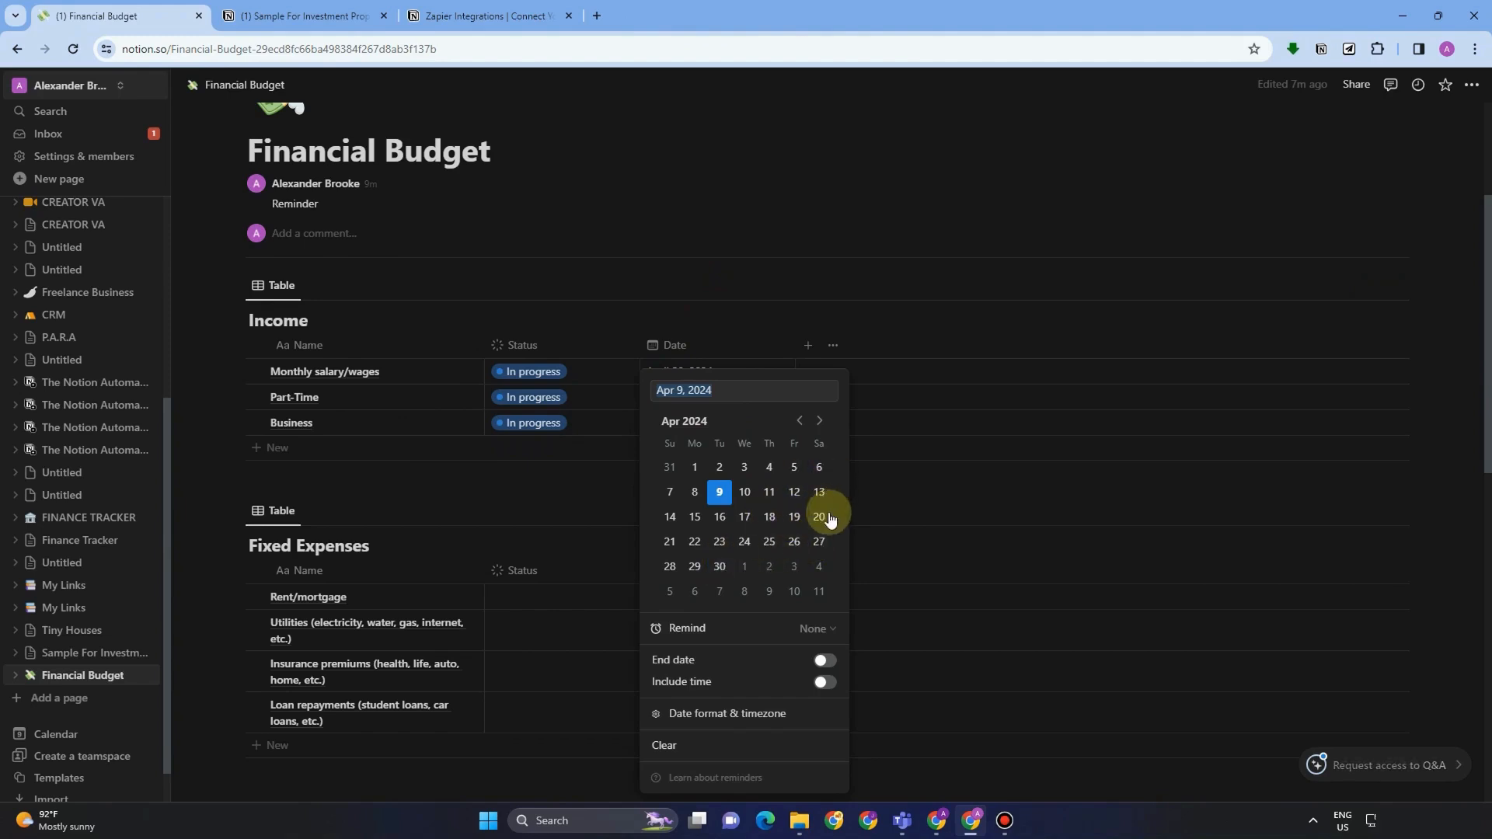
left_click(813, 505)
left_click(760, 294)
left_click(676, 427)
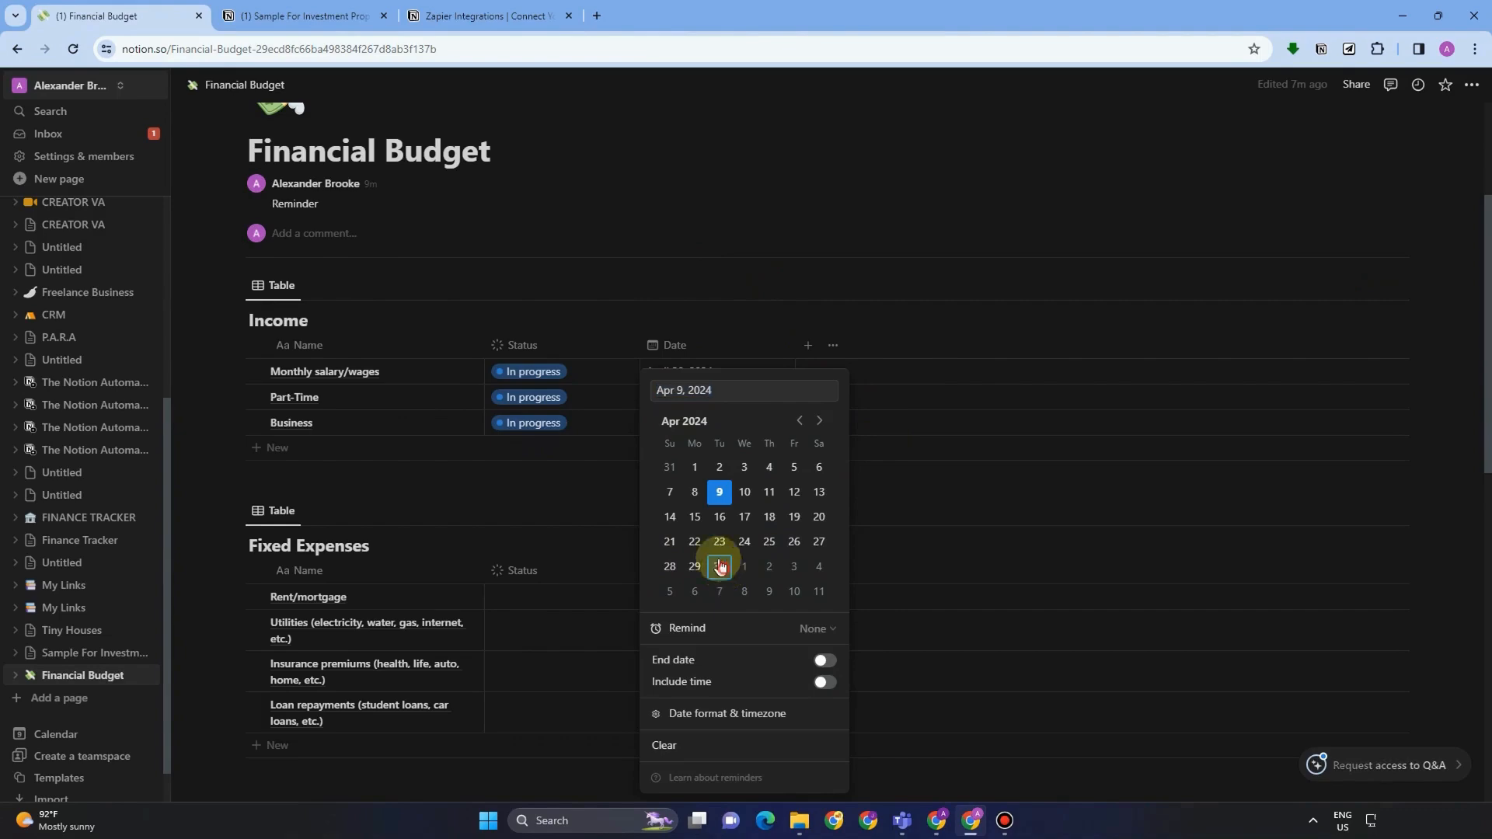
left_click(694, 245)
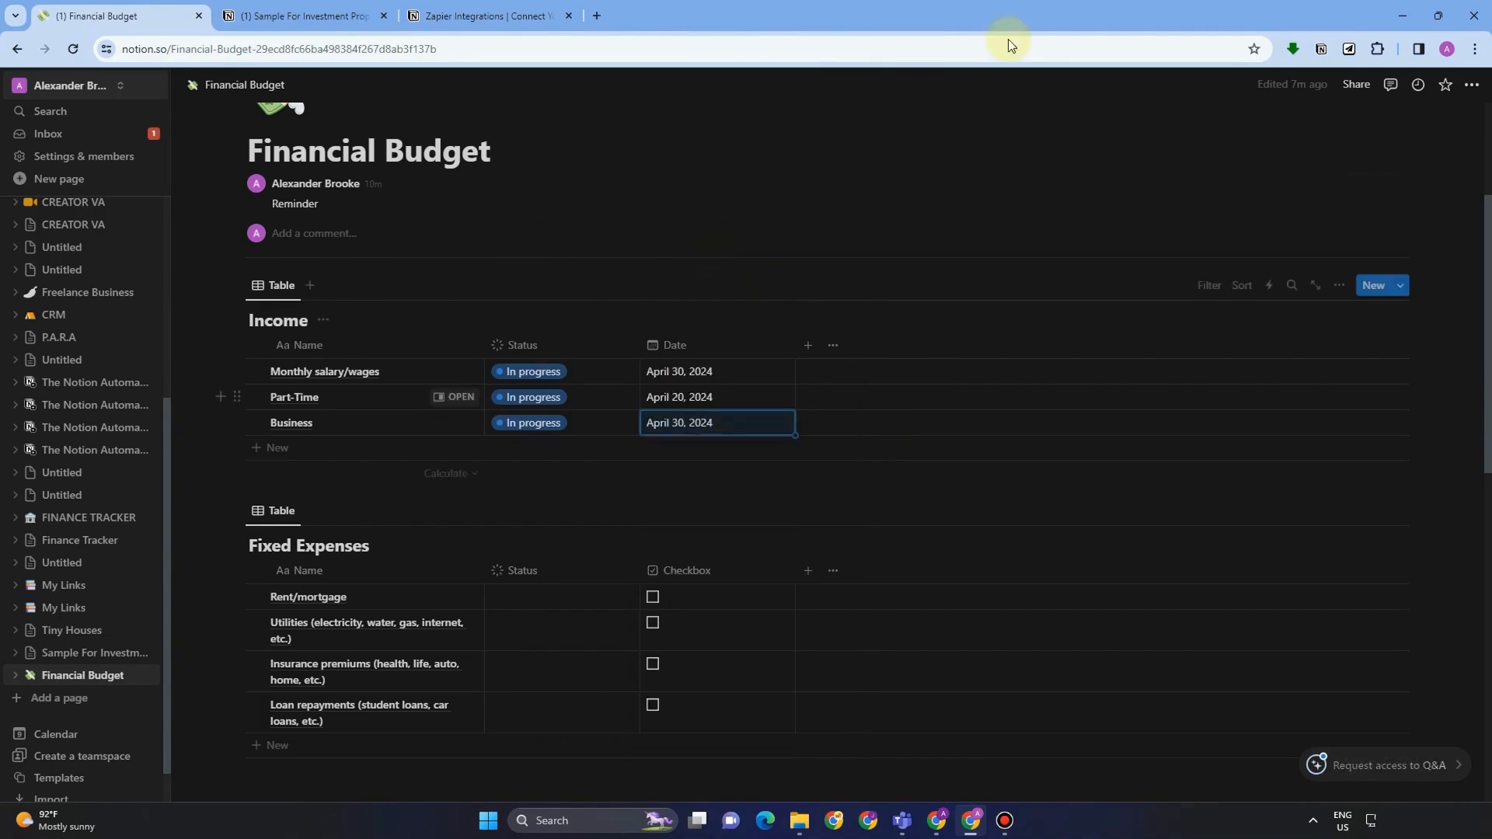
- Add a Relation property to the Income table that links to the Savings and Investment database
left_click(809, 347)
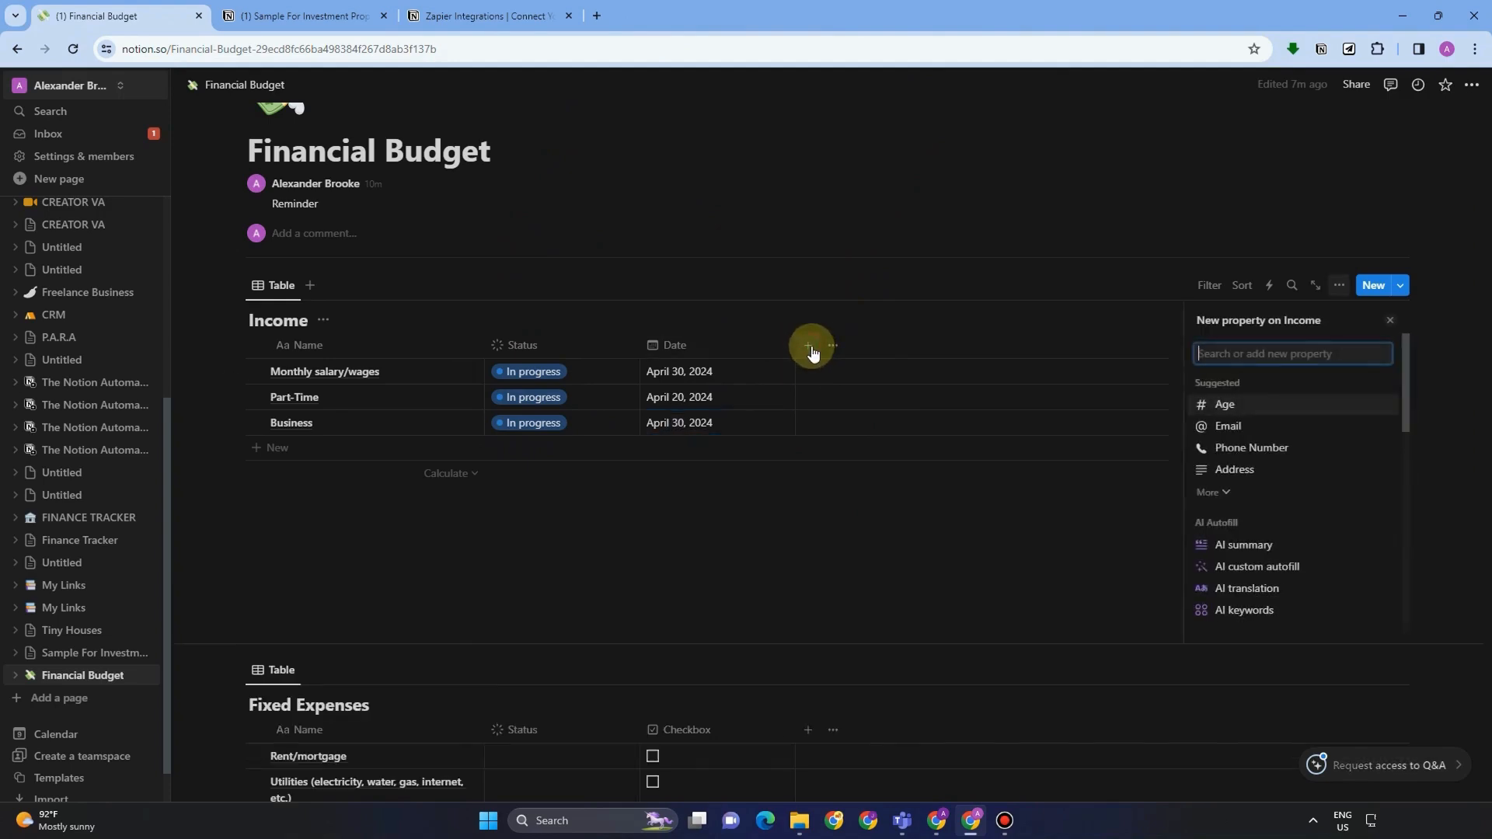
left_click(1210, 354)
type("R")
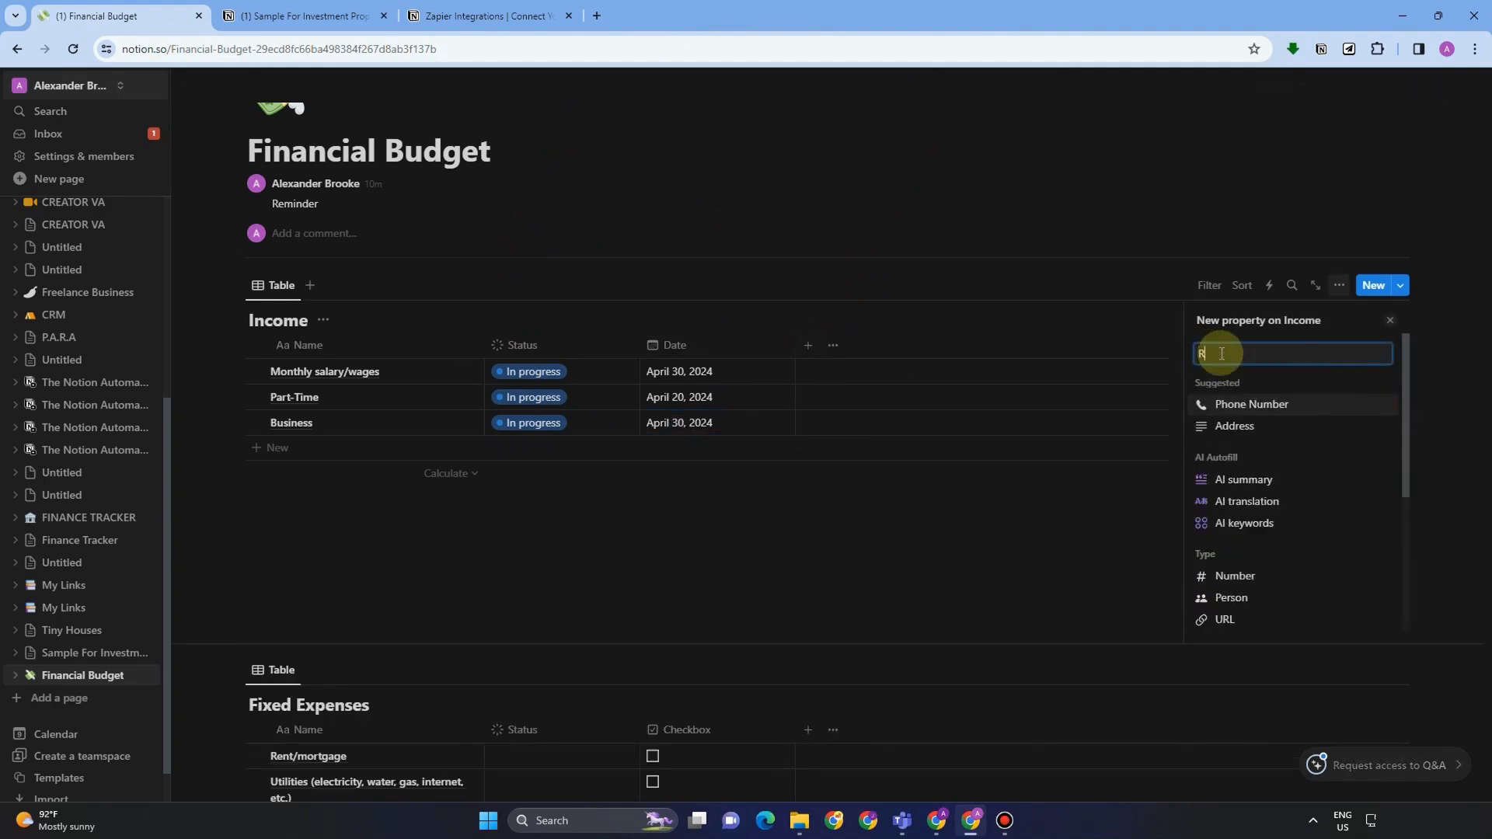
type("el")
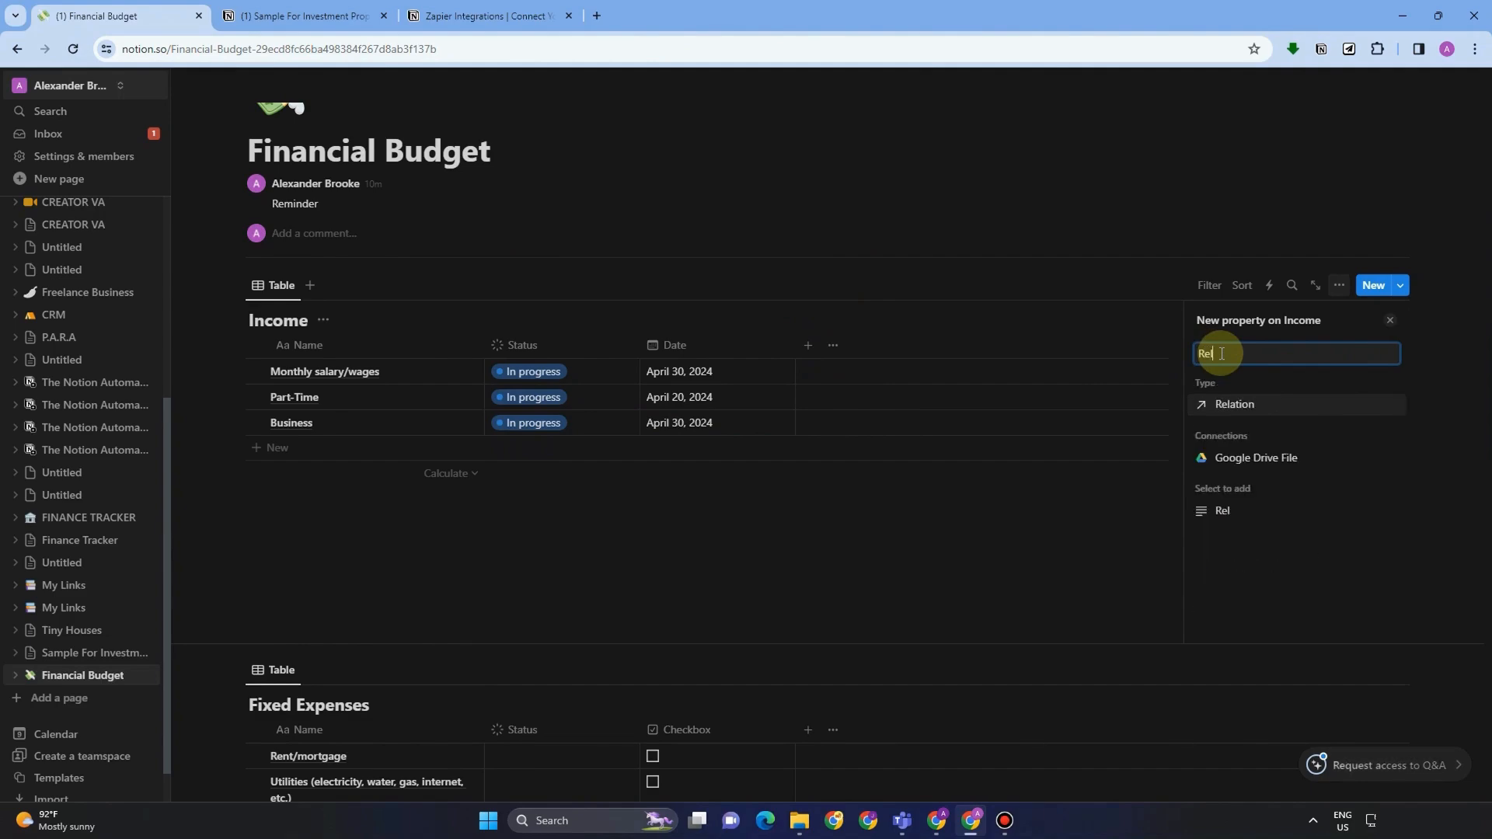
left_click(1239, 409)
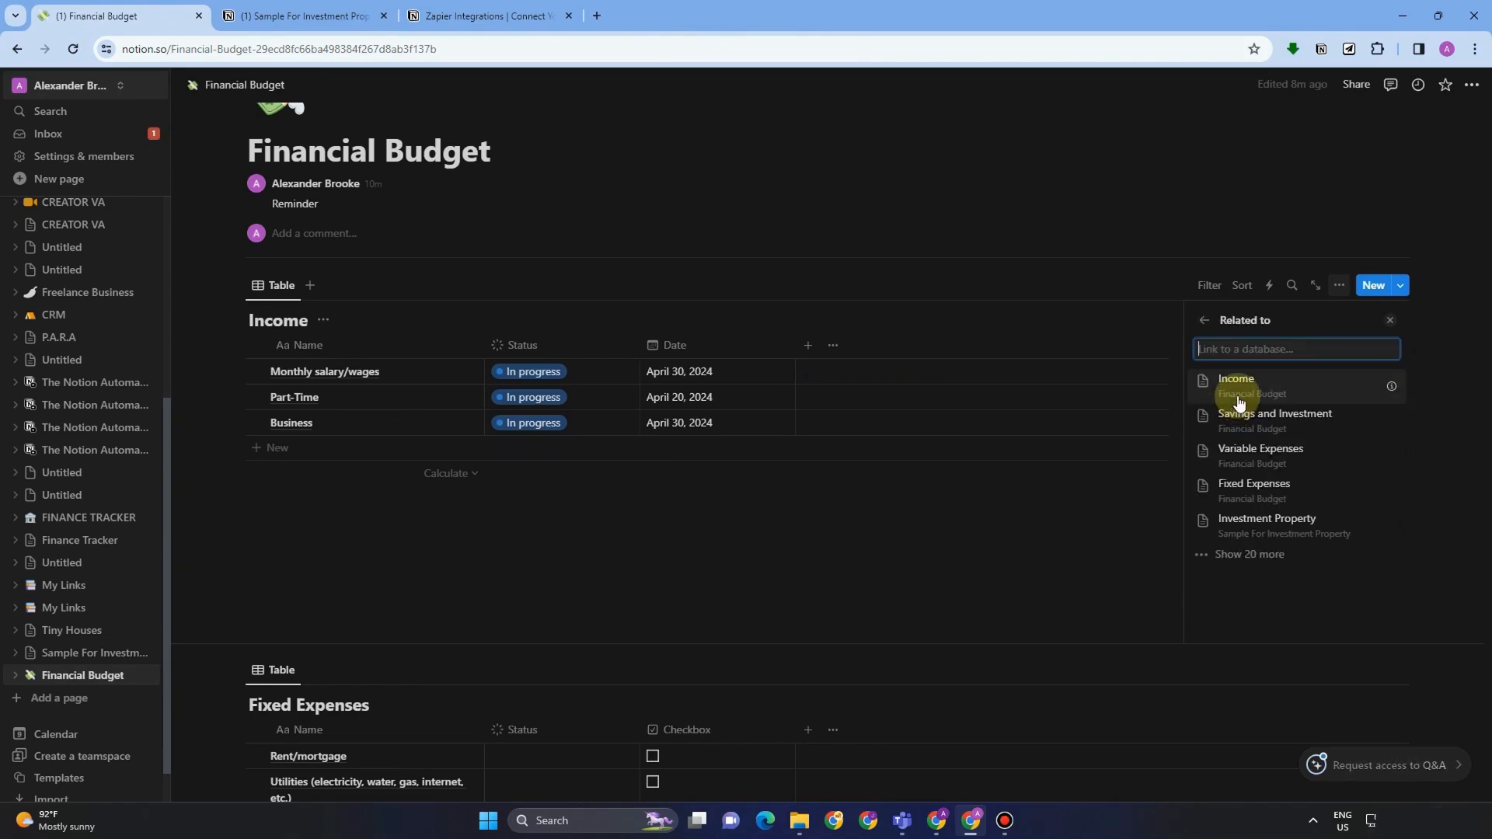
left_click(1270, 424)
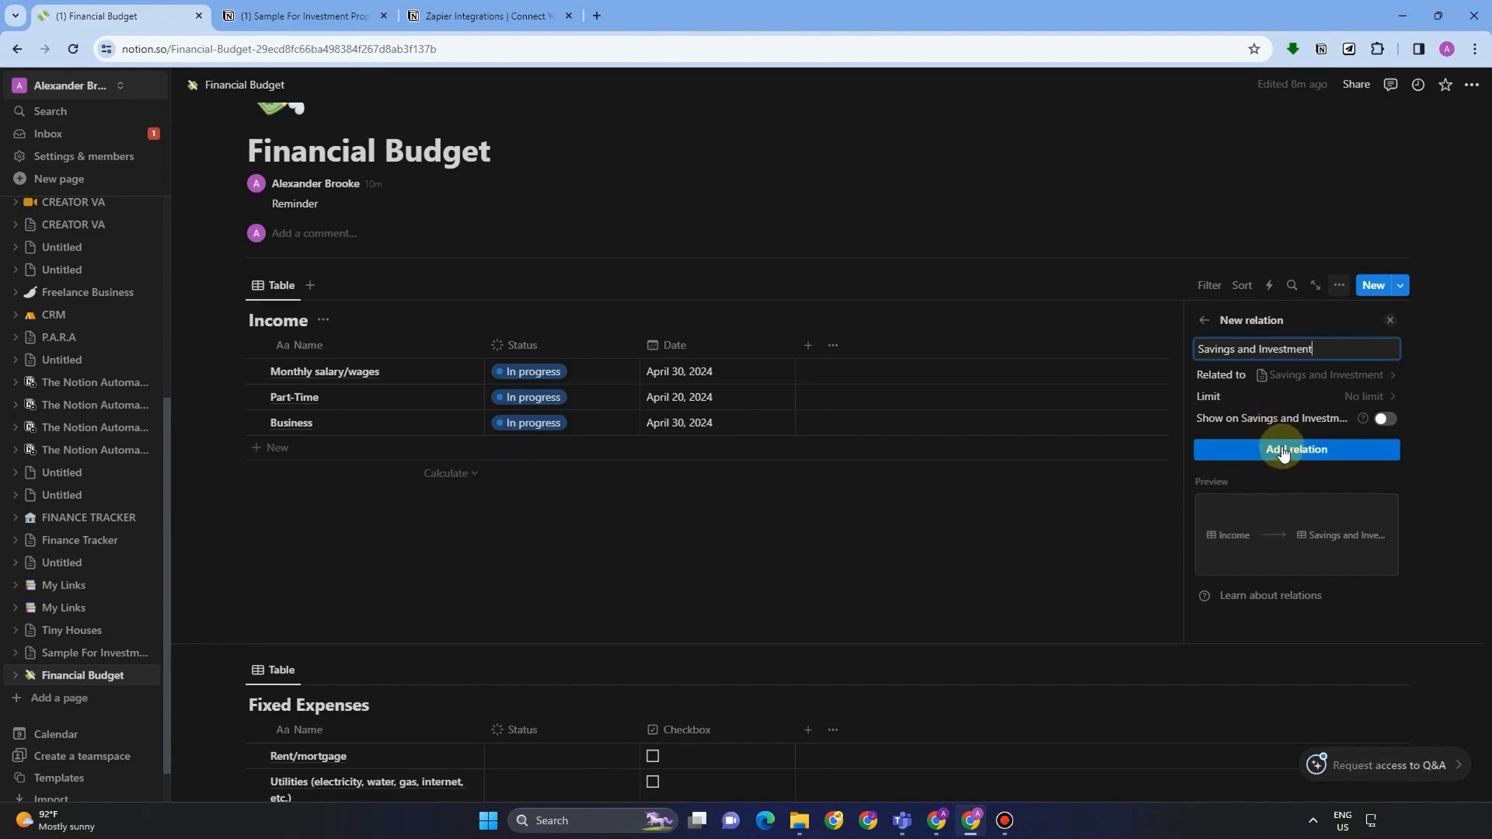
left_click(1282, 451)
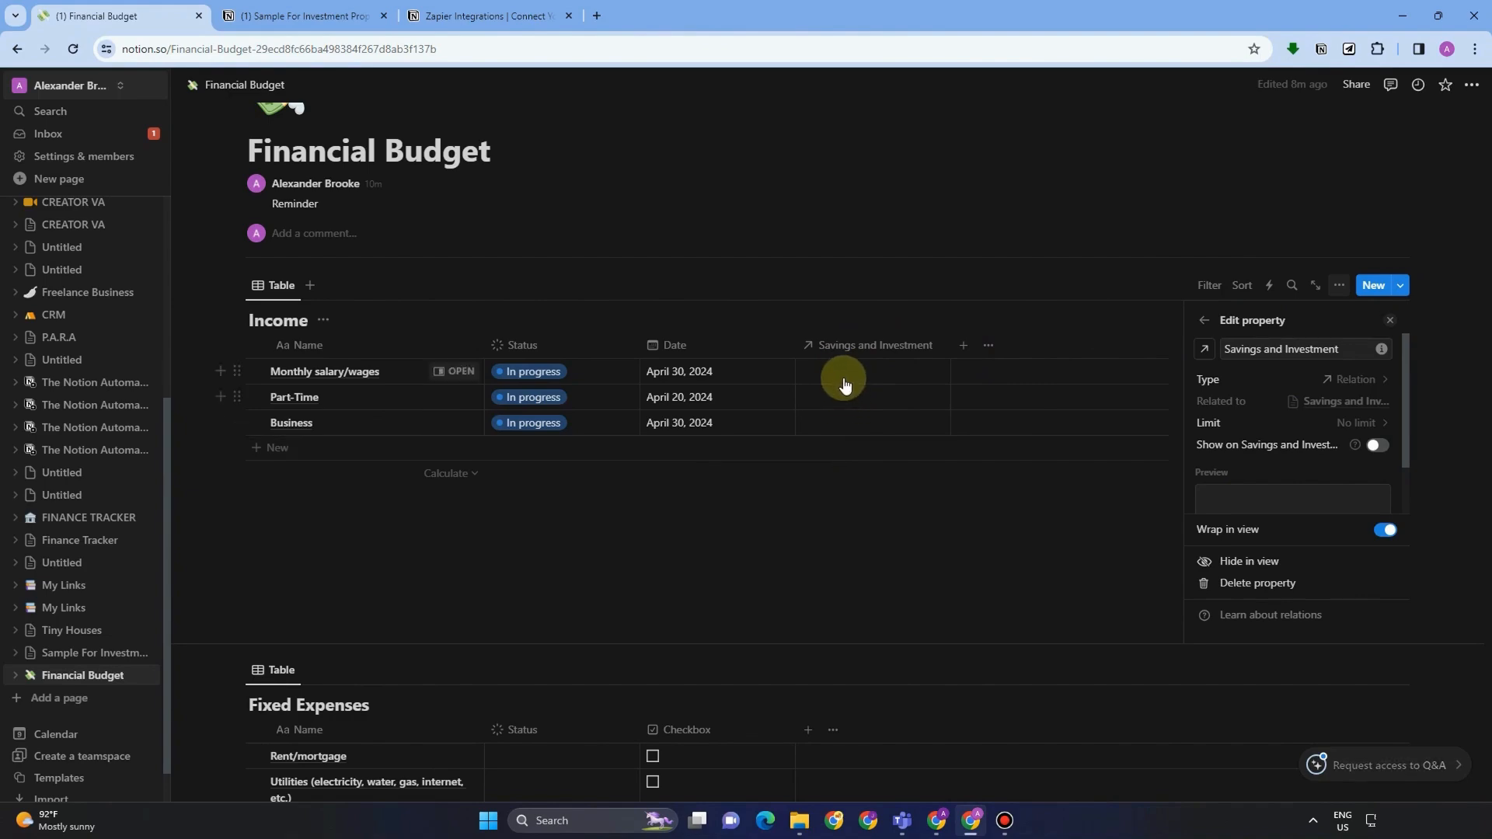
left_click(958, 351)
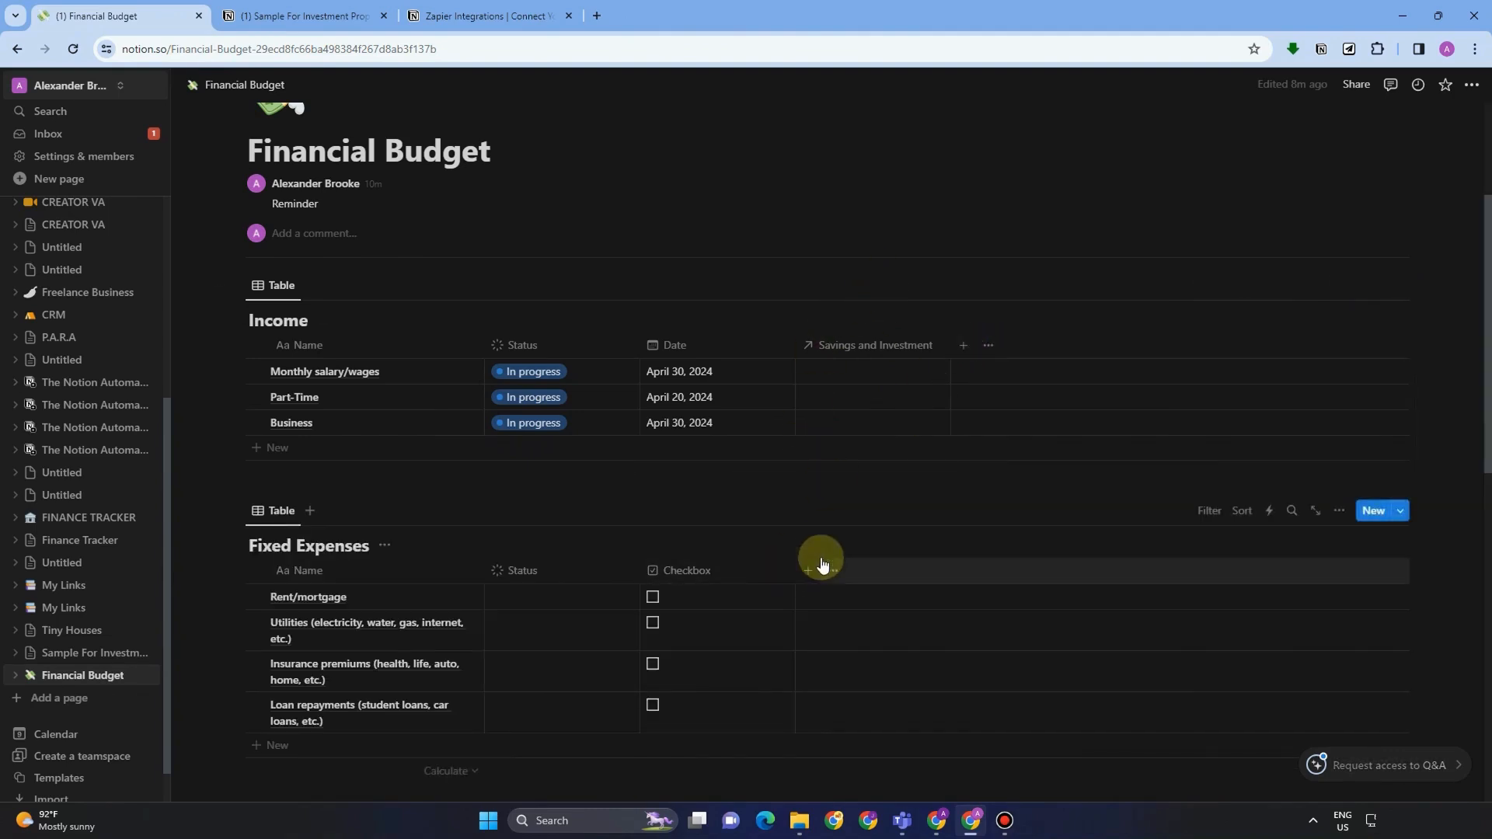
- Add a Relation property to the Fixed Expenses table linking to Variable Expenses, with the relation also shown on Variable Expenses
scroll(822, 562, "down", 1)
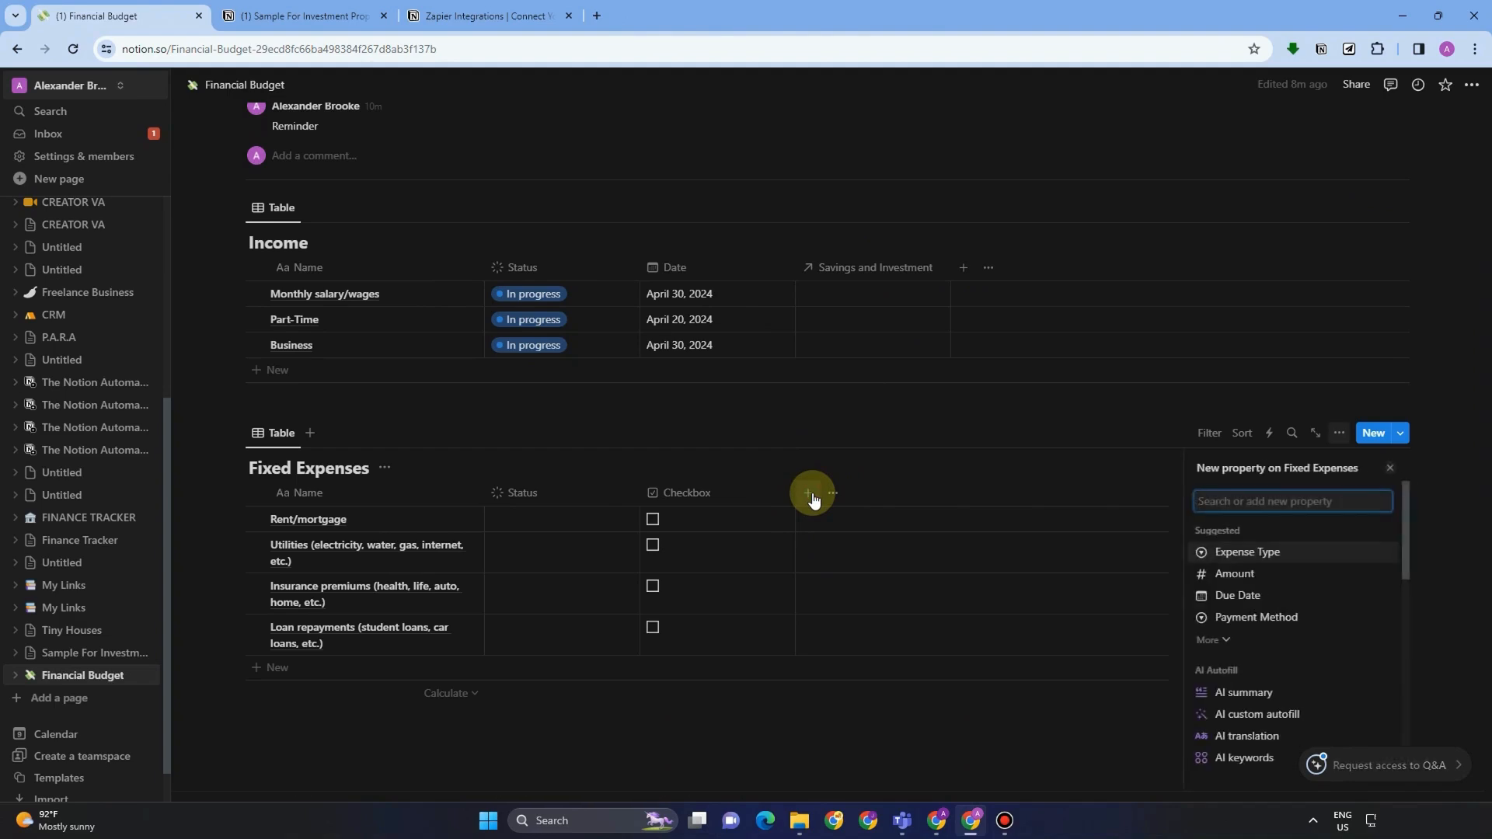
type("re")
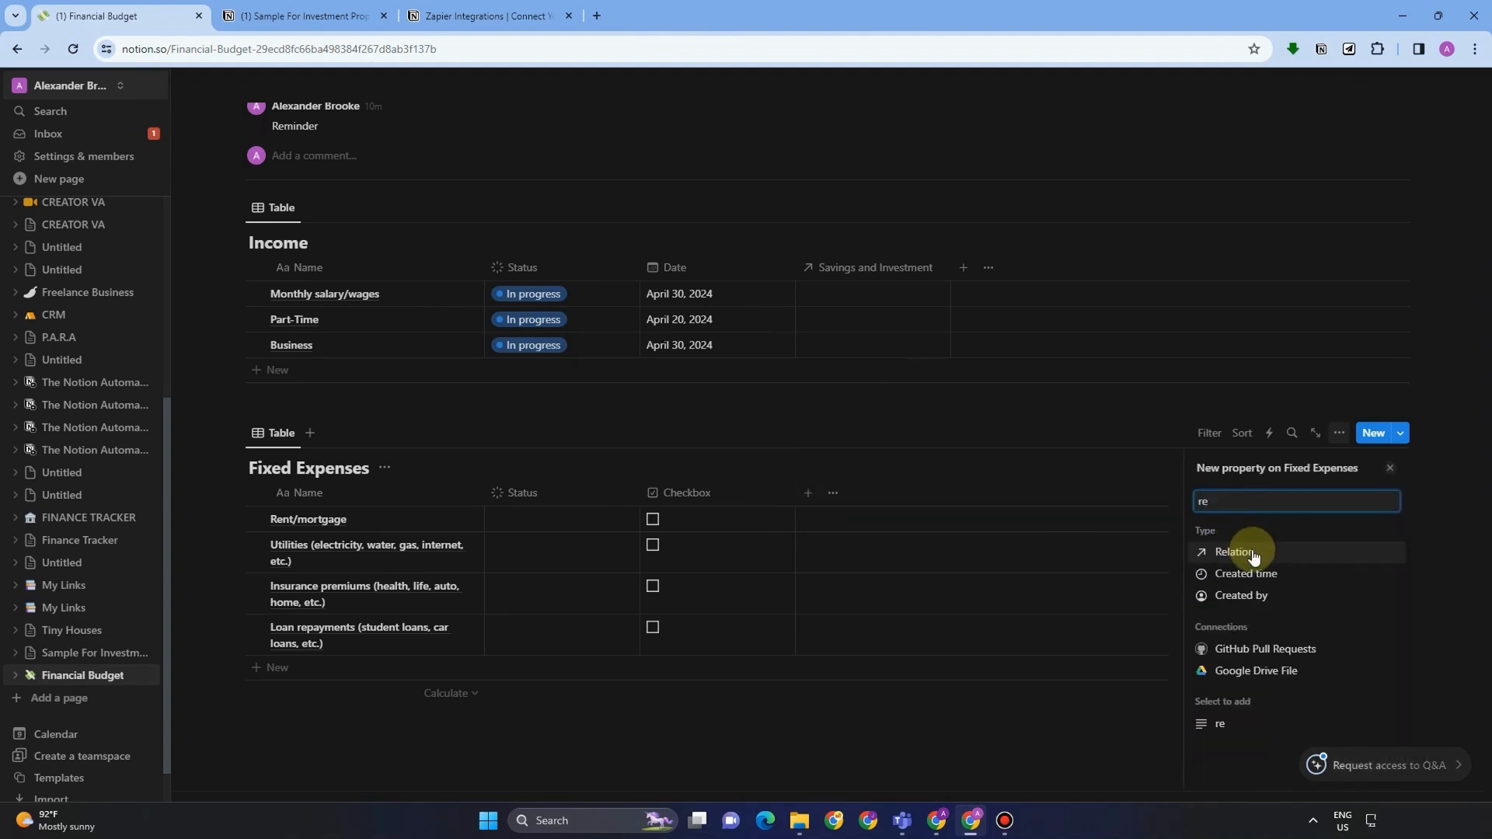
left_click(1236, 552)
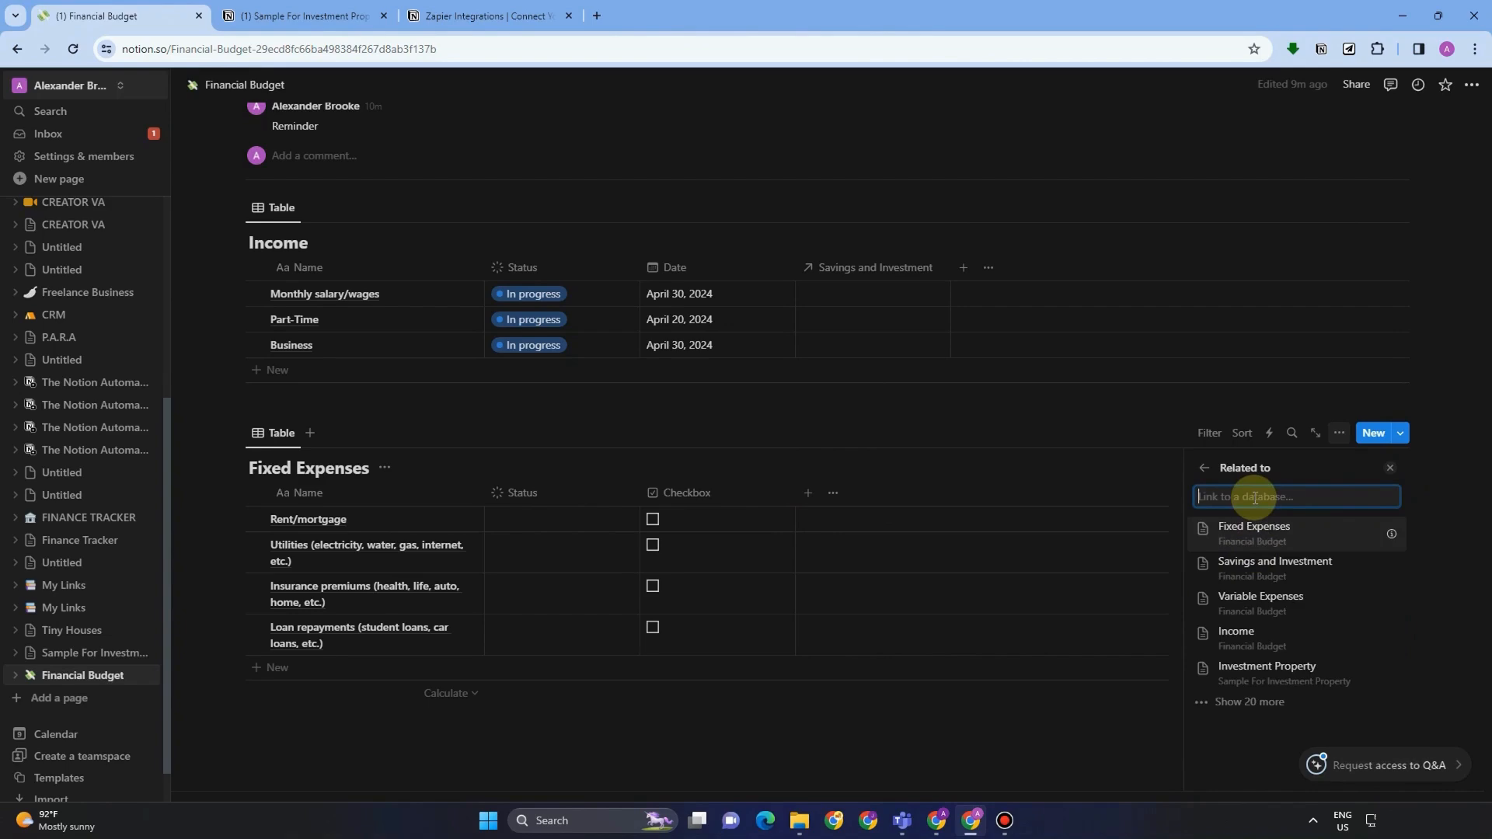
left_click(1269, 610)
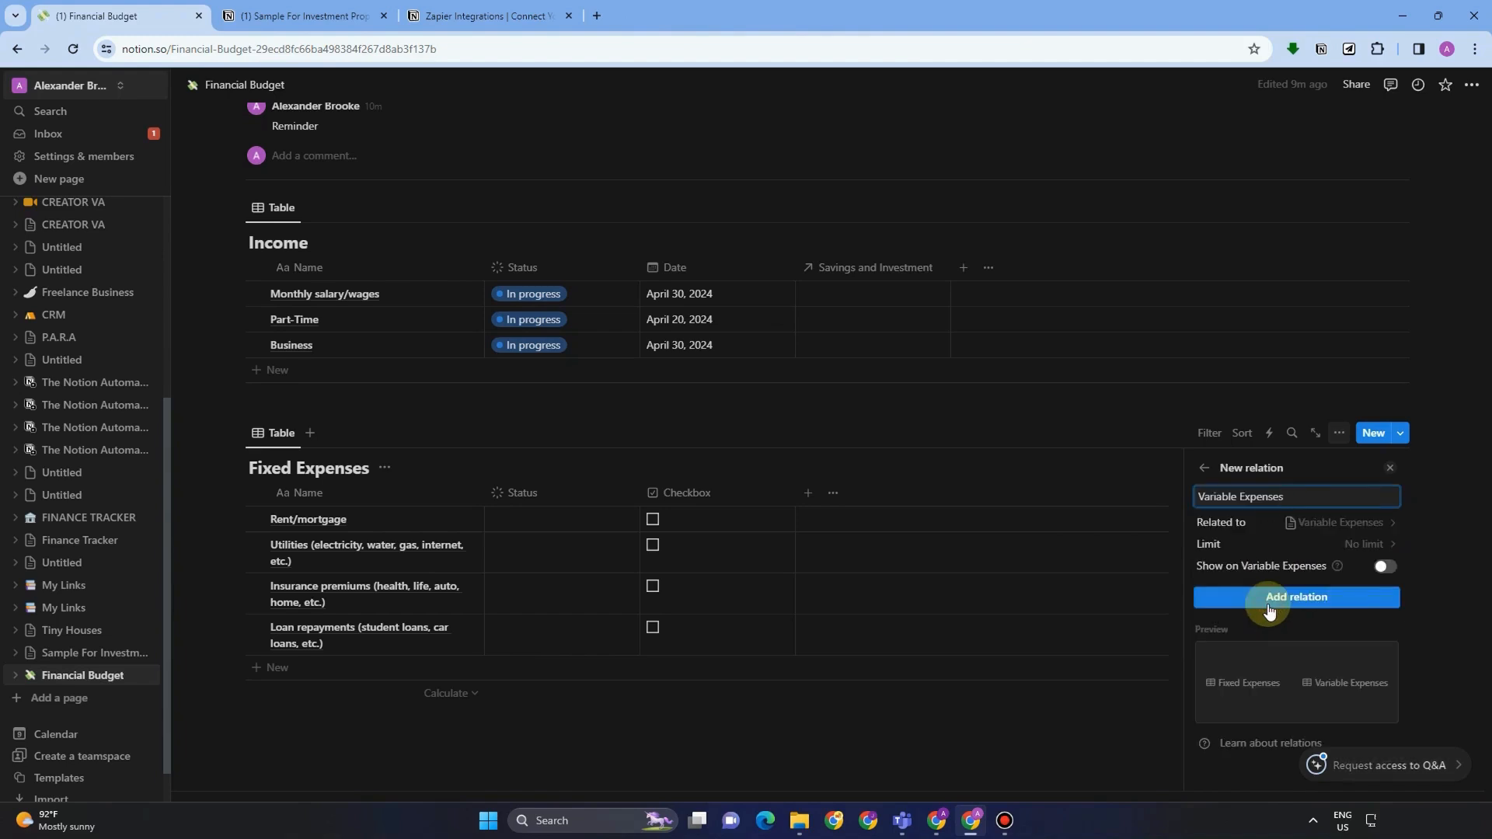
left_click(1351, 543)
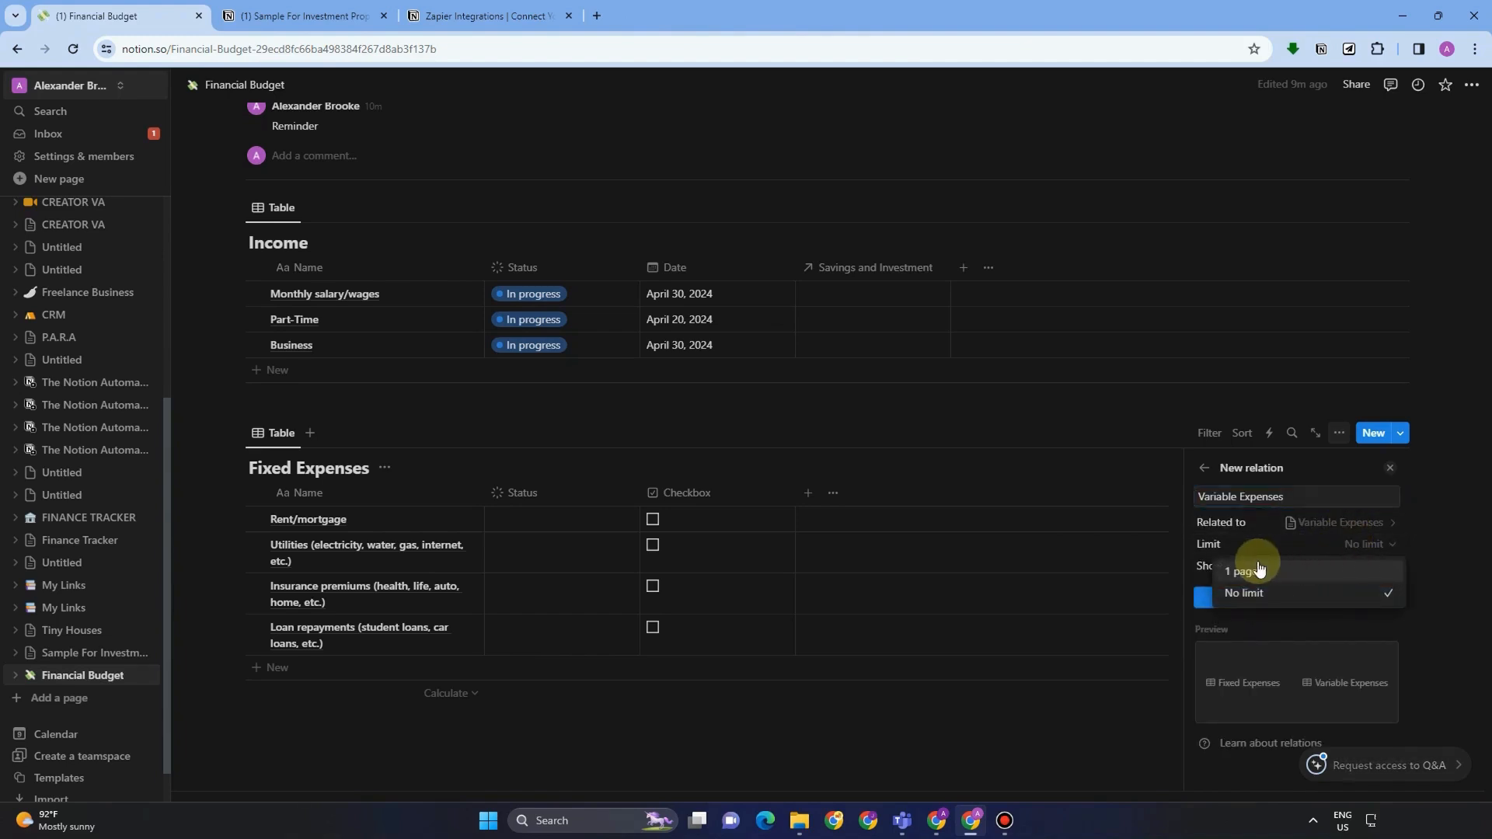
left_click(1198, 582)
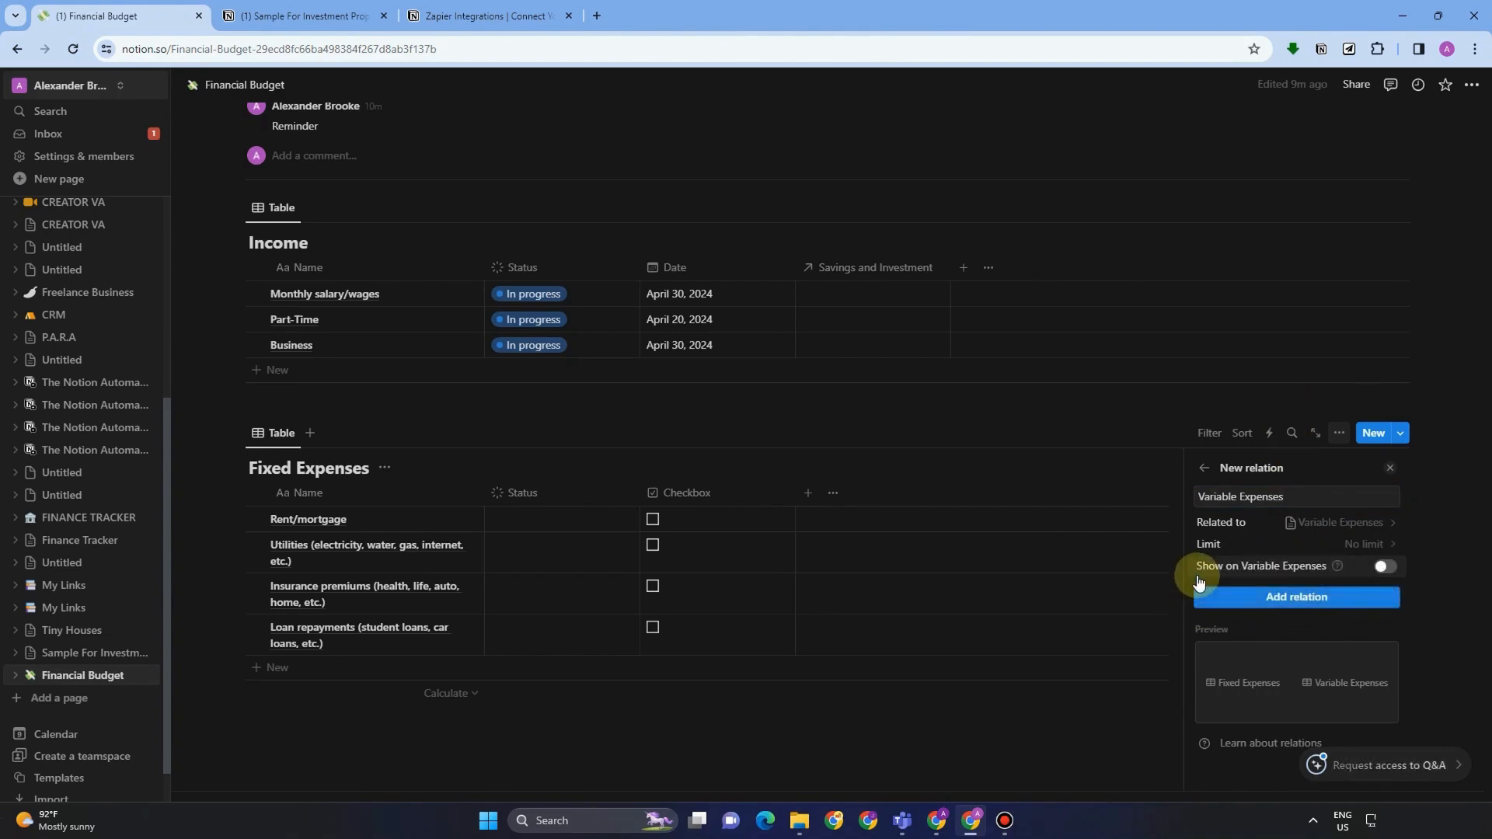
left_click(1386, 568)
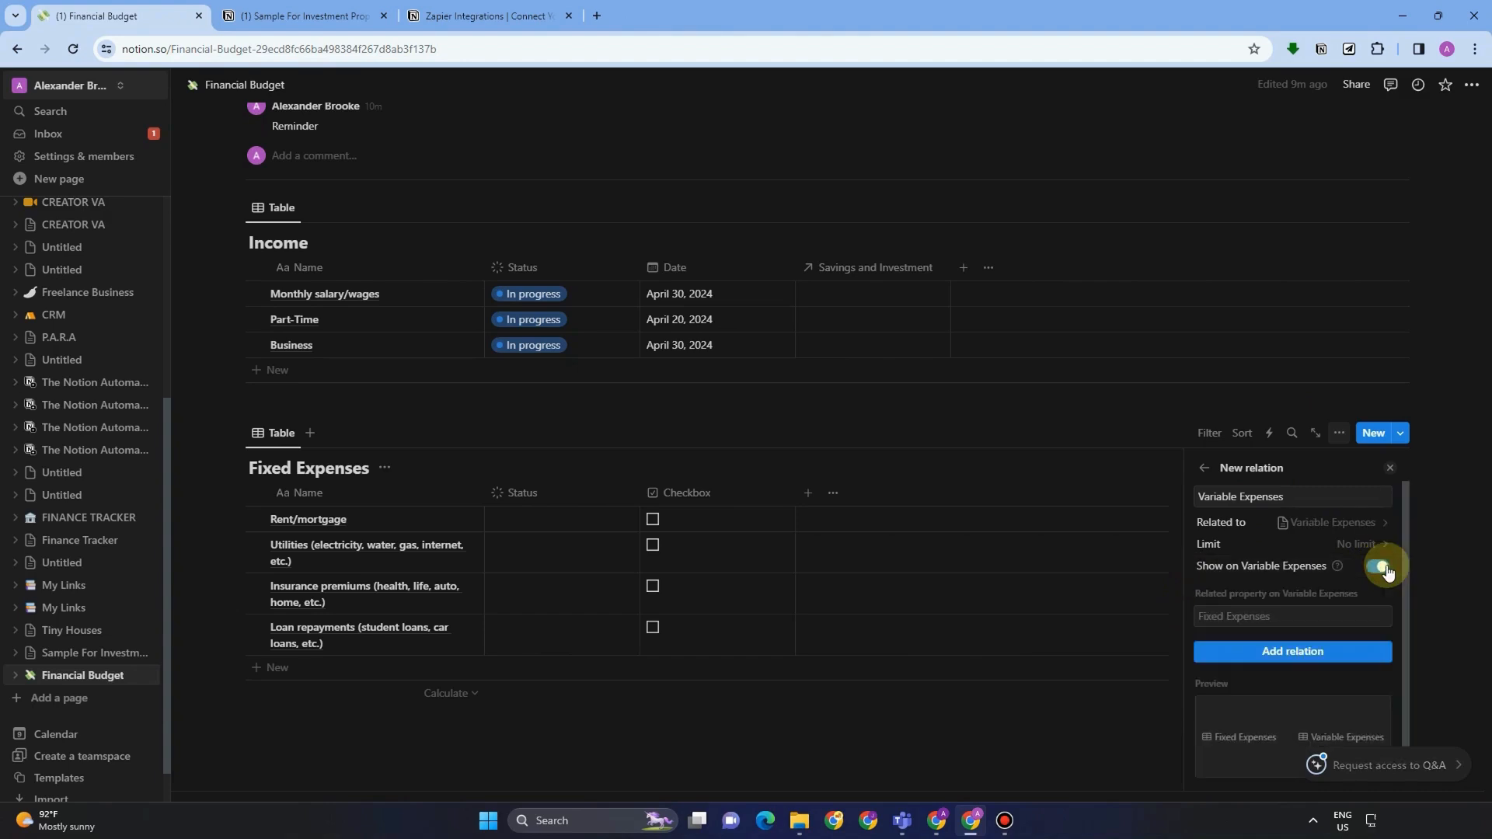
left_click(1311, 653)
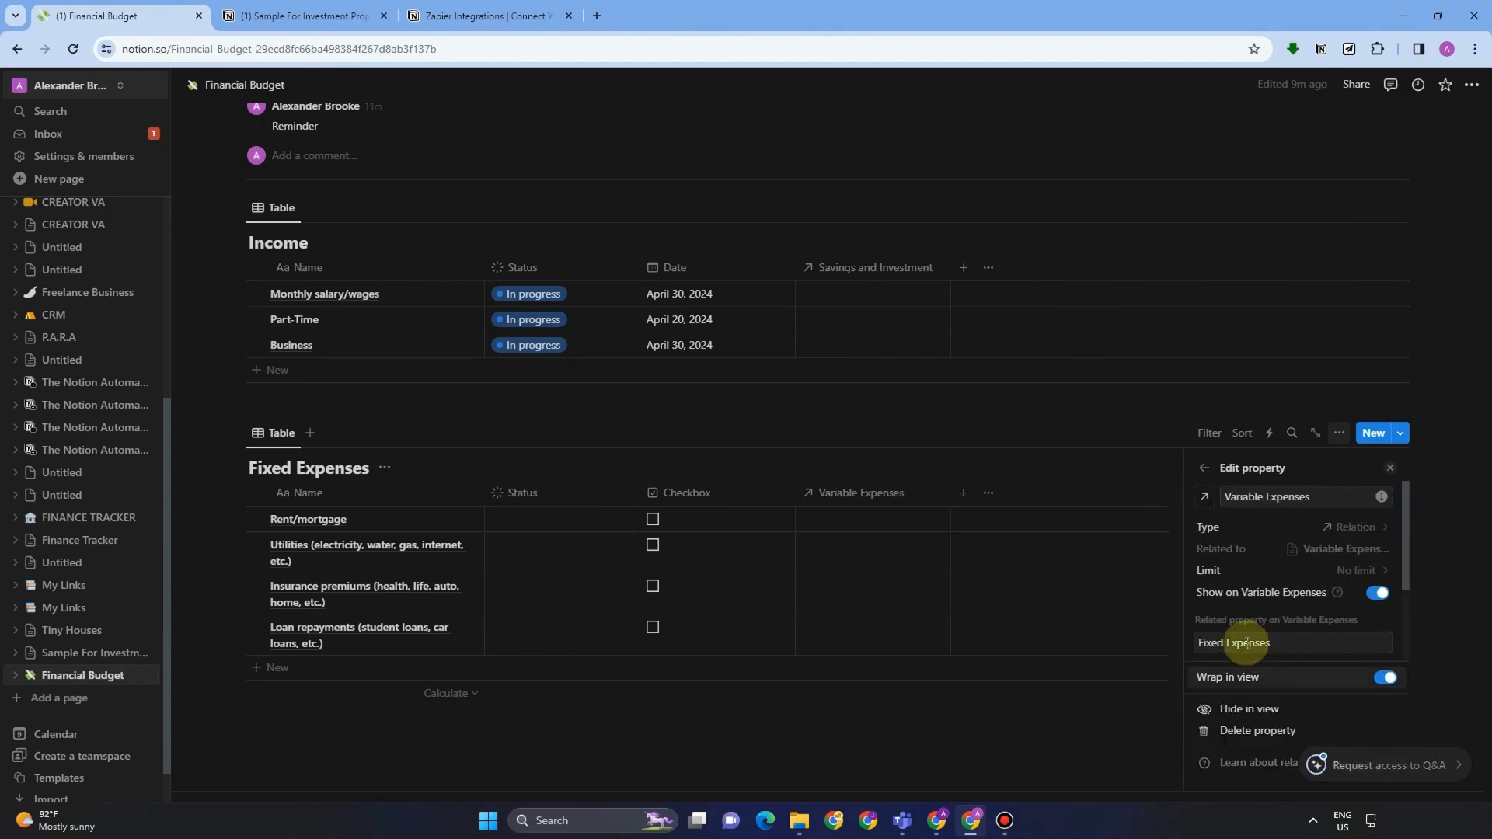
- Change the icon of the Fixed Expenses table's Variable Expenses property to the stacked layers icon
left_click(1207, 504)
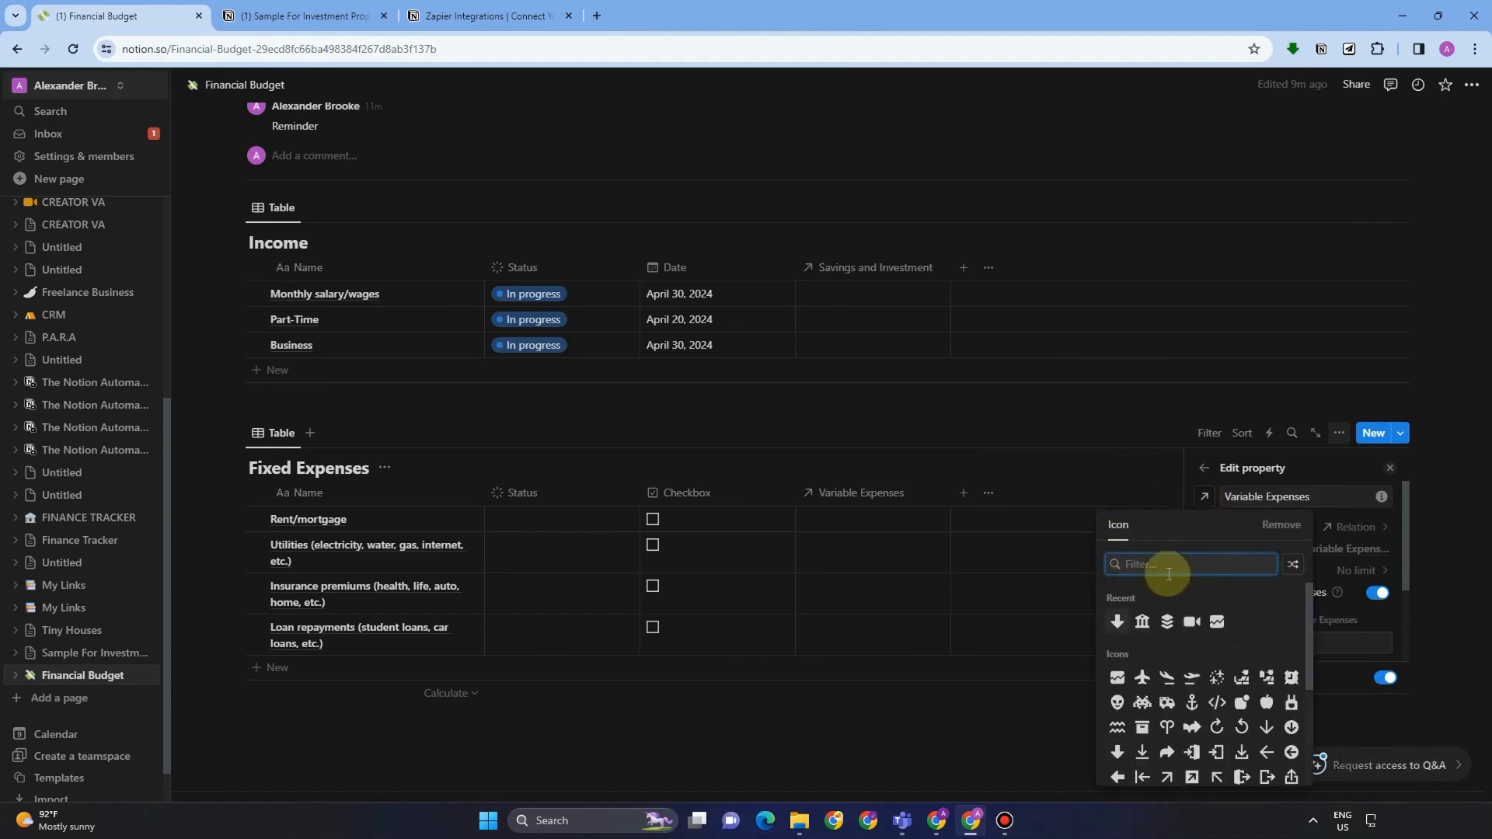
left_click(1168, 622)
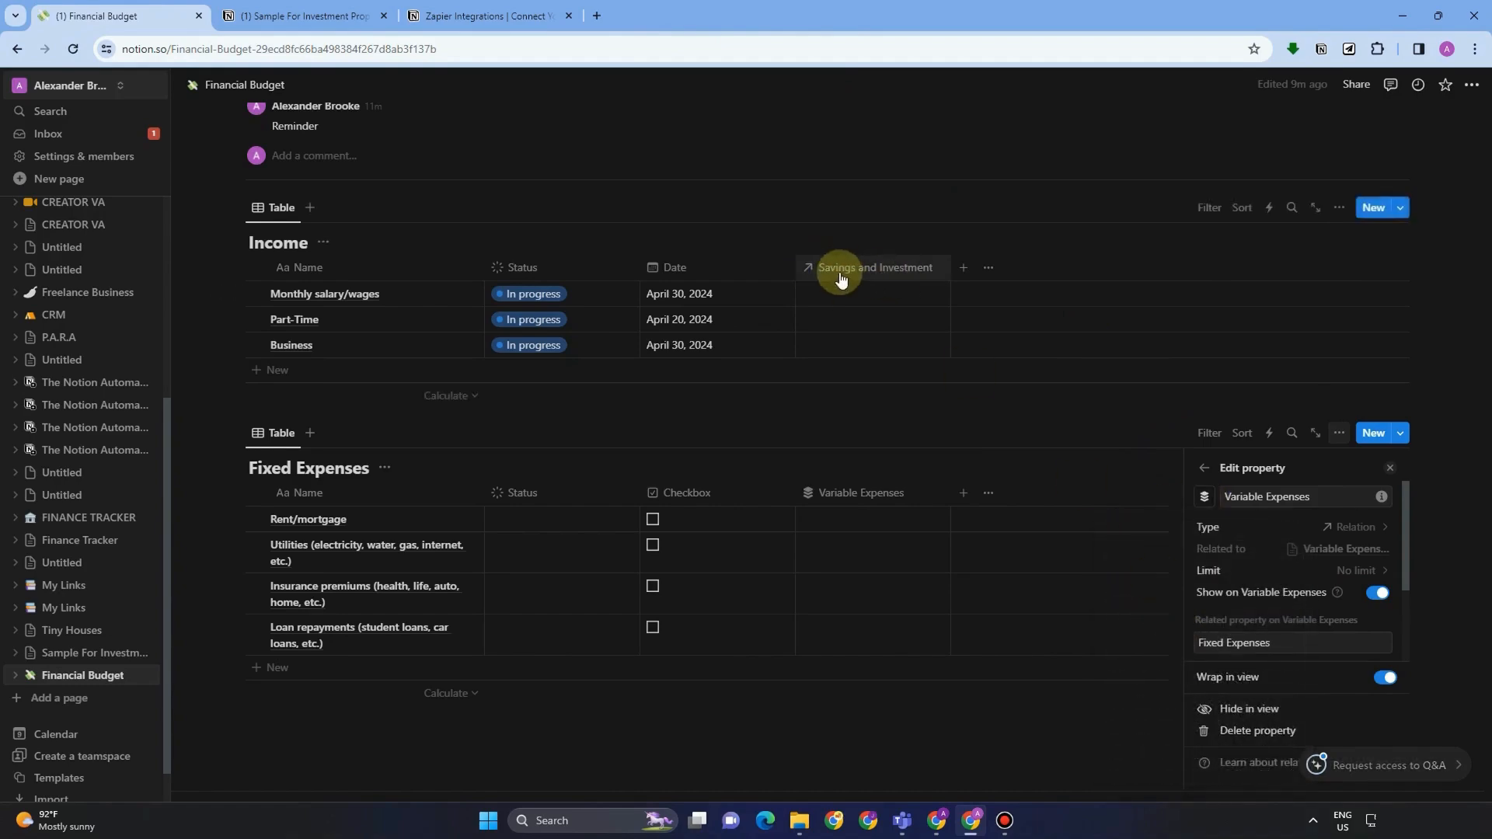
left_click(911, 467)
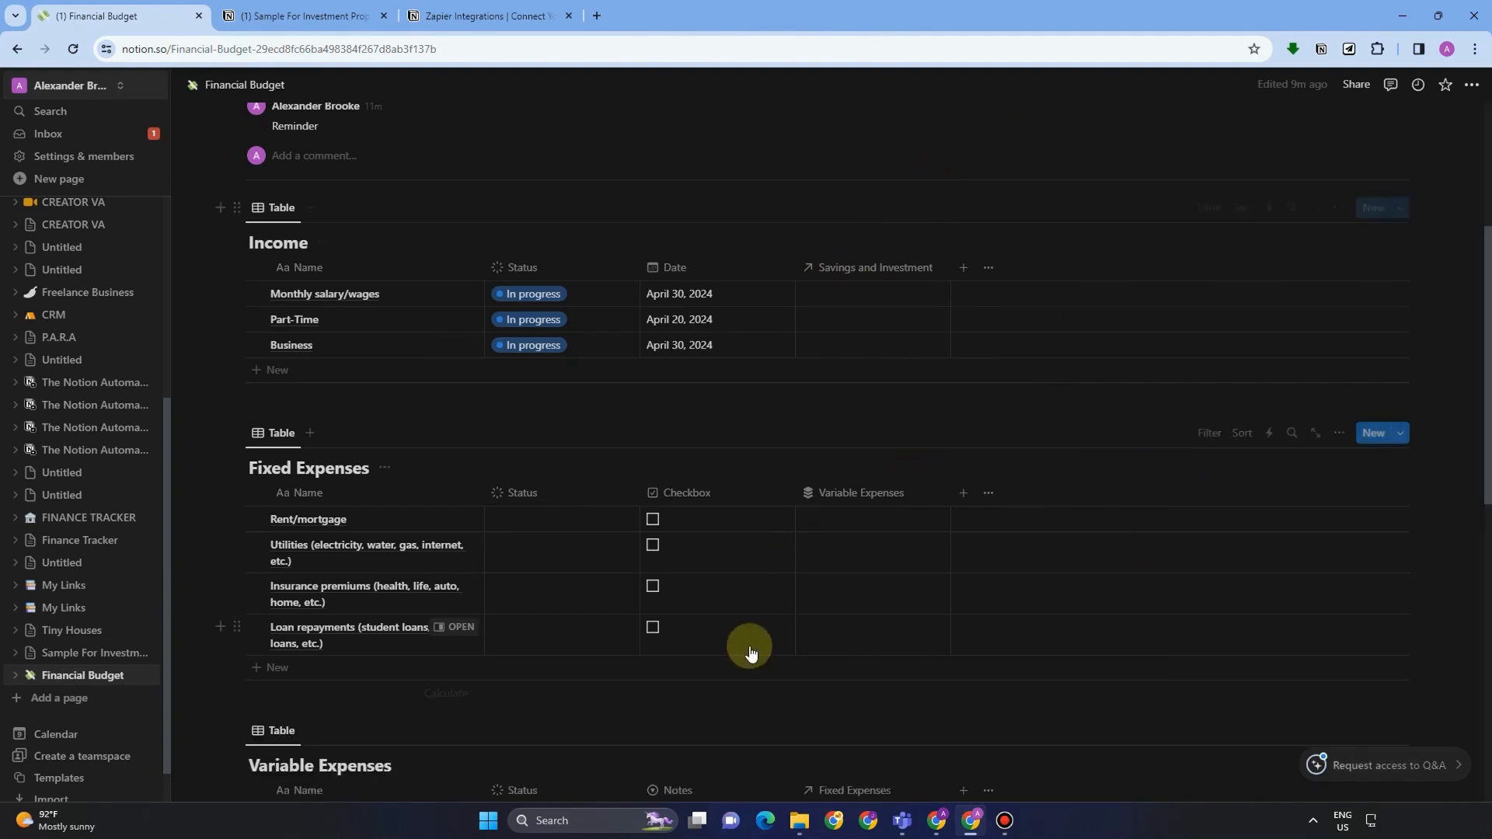
- Add a Relation property to the Savings and Investment table linking to the Income database, with the relation also shown on Income
scroll(747, 650, "down", 3)
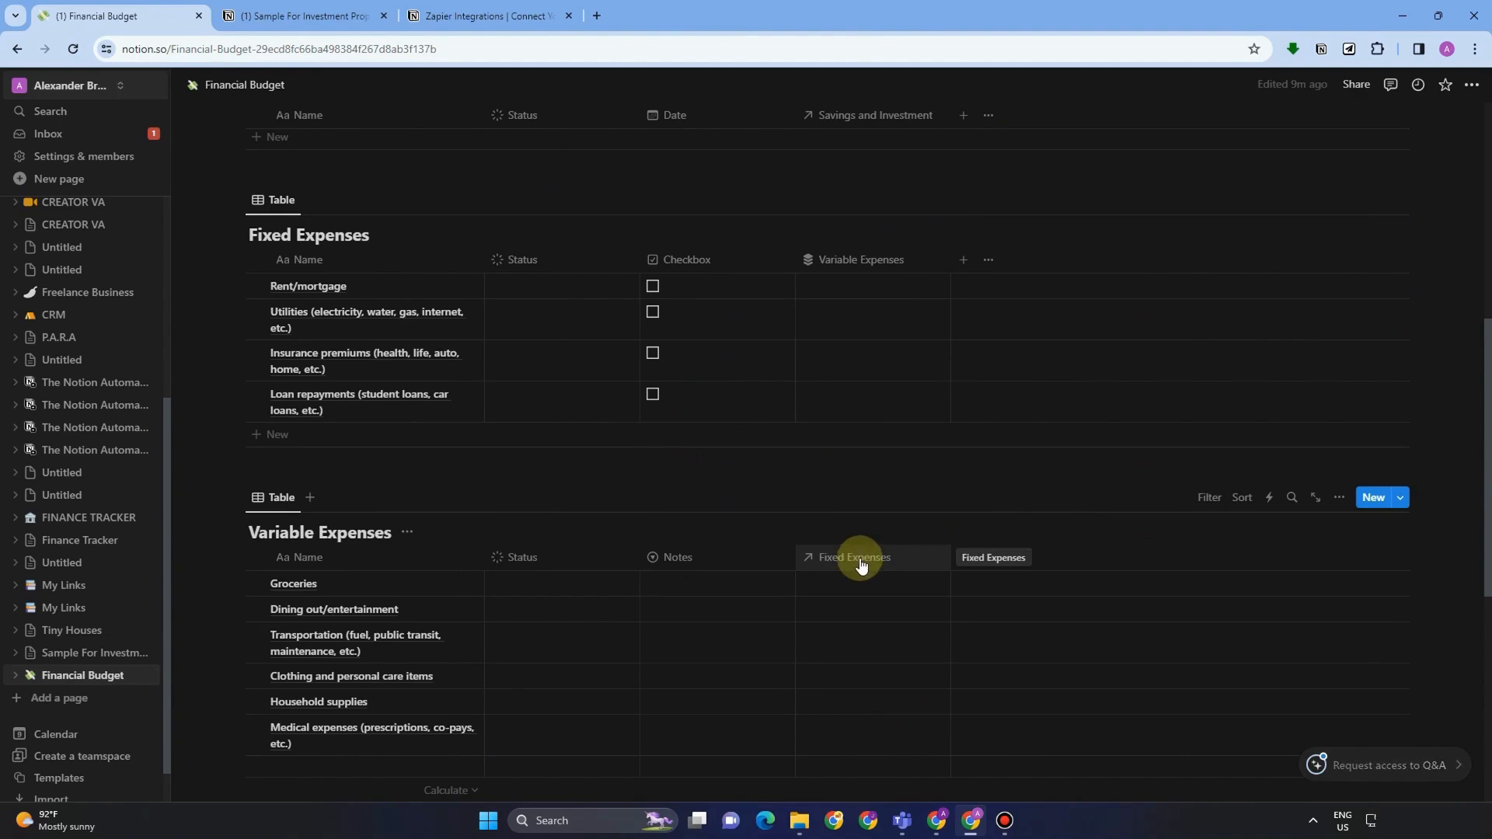
scroll(859, 583, "down", 2)
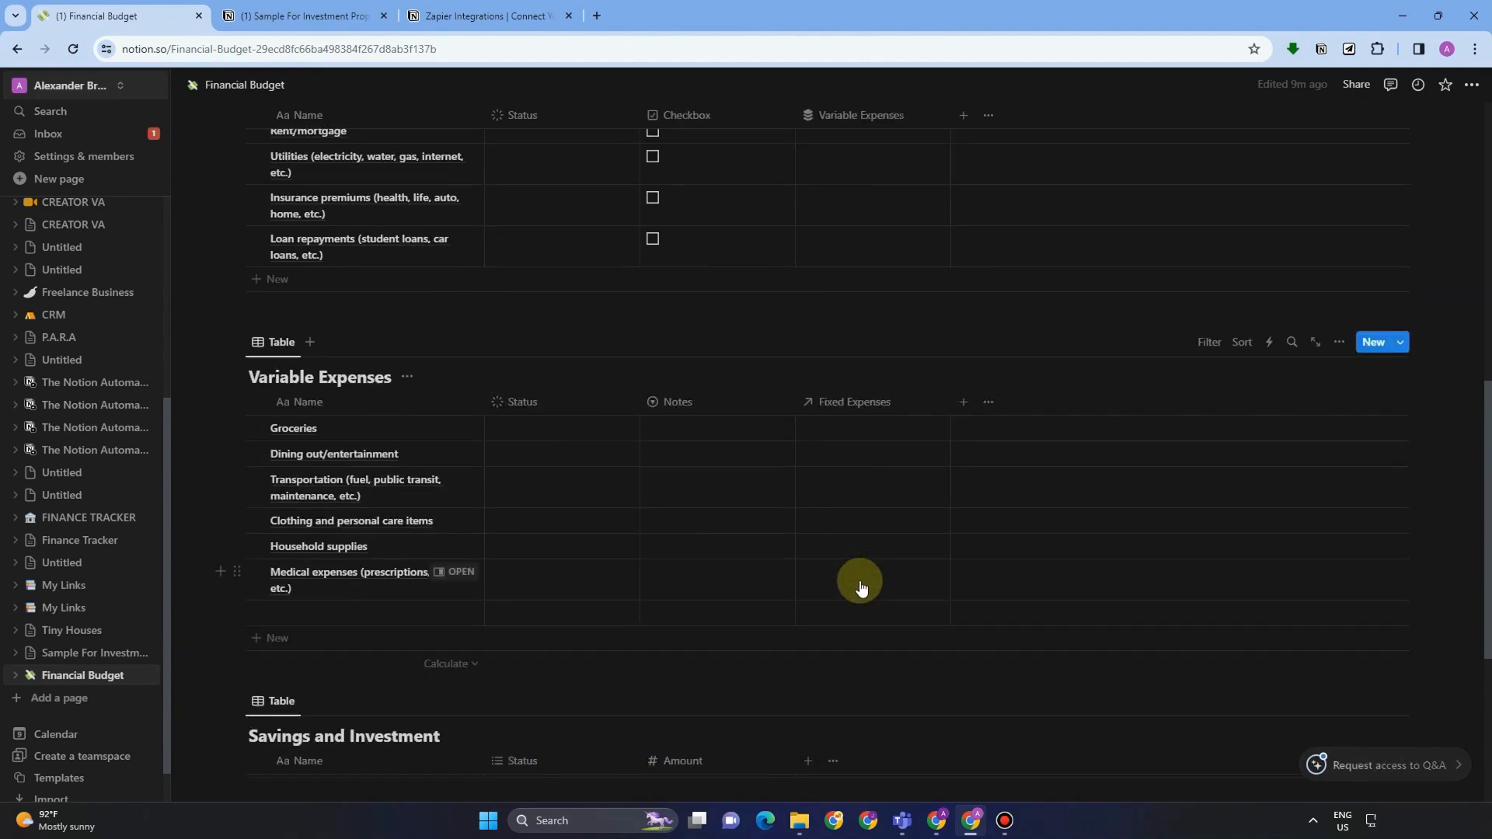
scroll(824, 699, "down", 1)
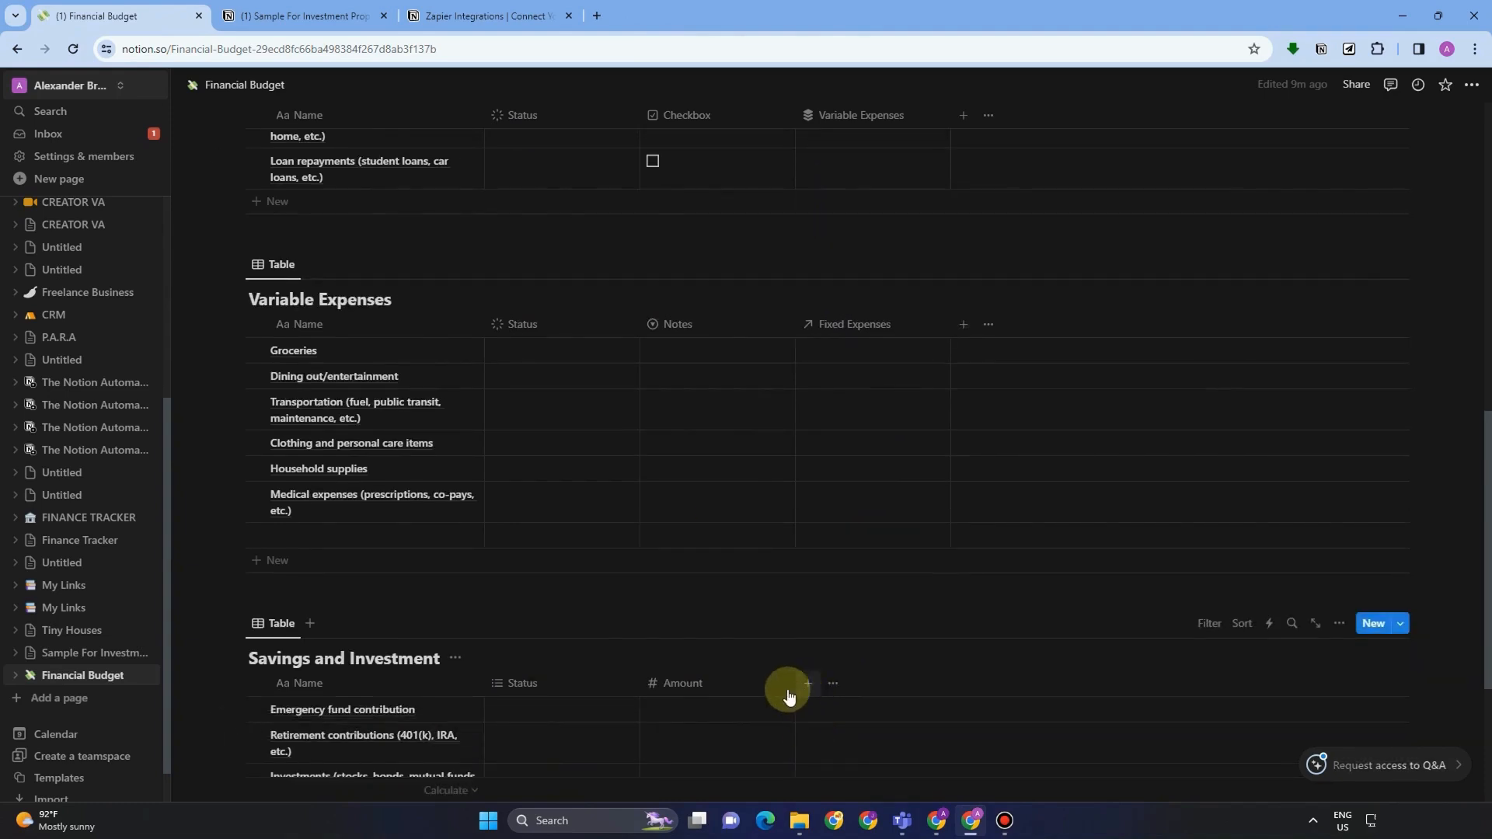
scroll(789, 696, "down", 3)
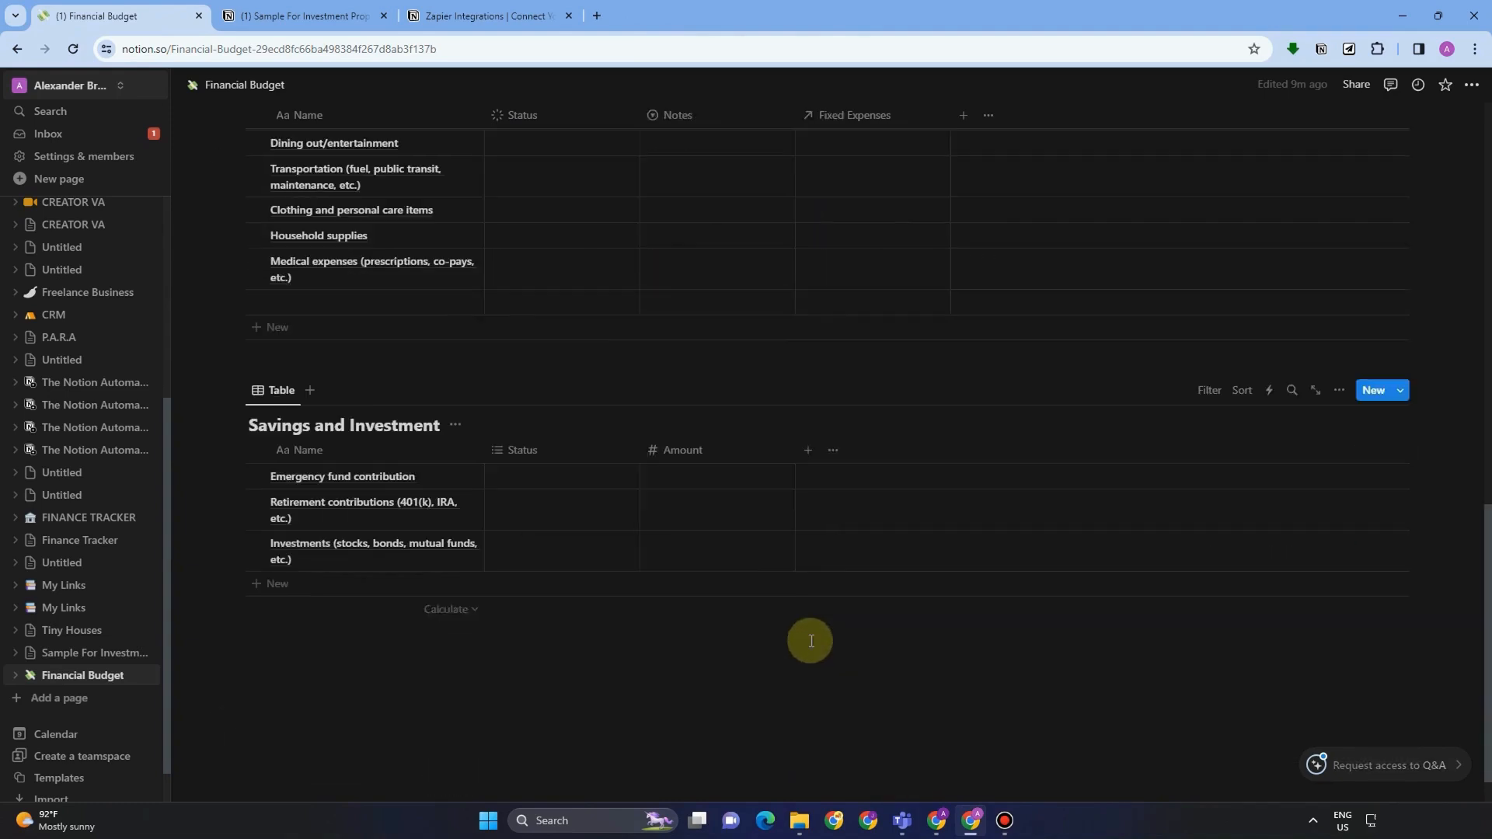
left_click(808, 452)
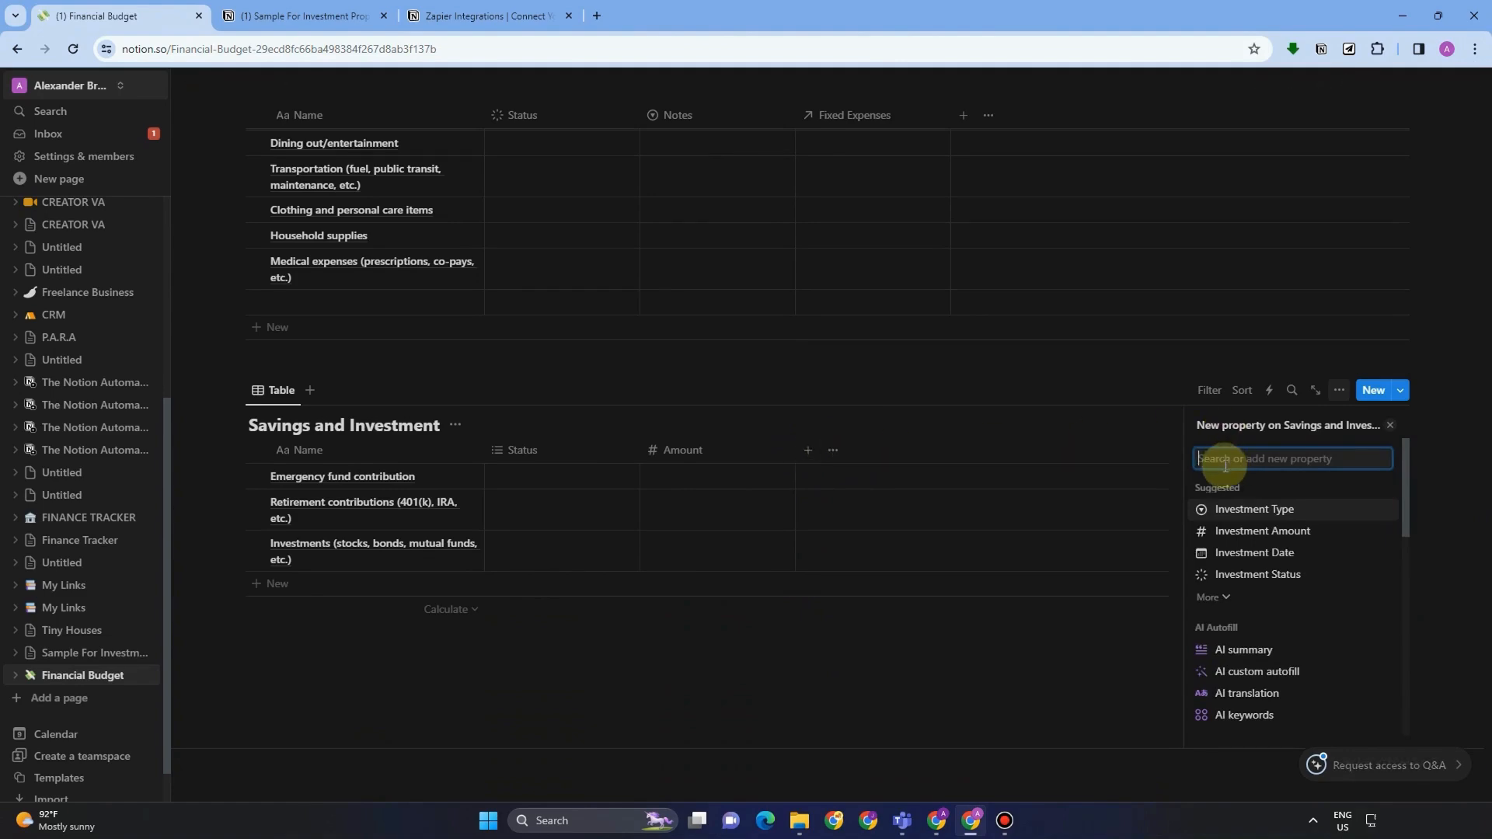
type("I")
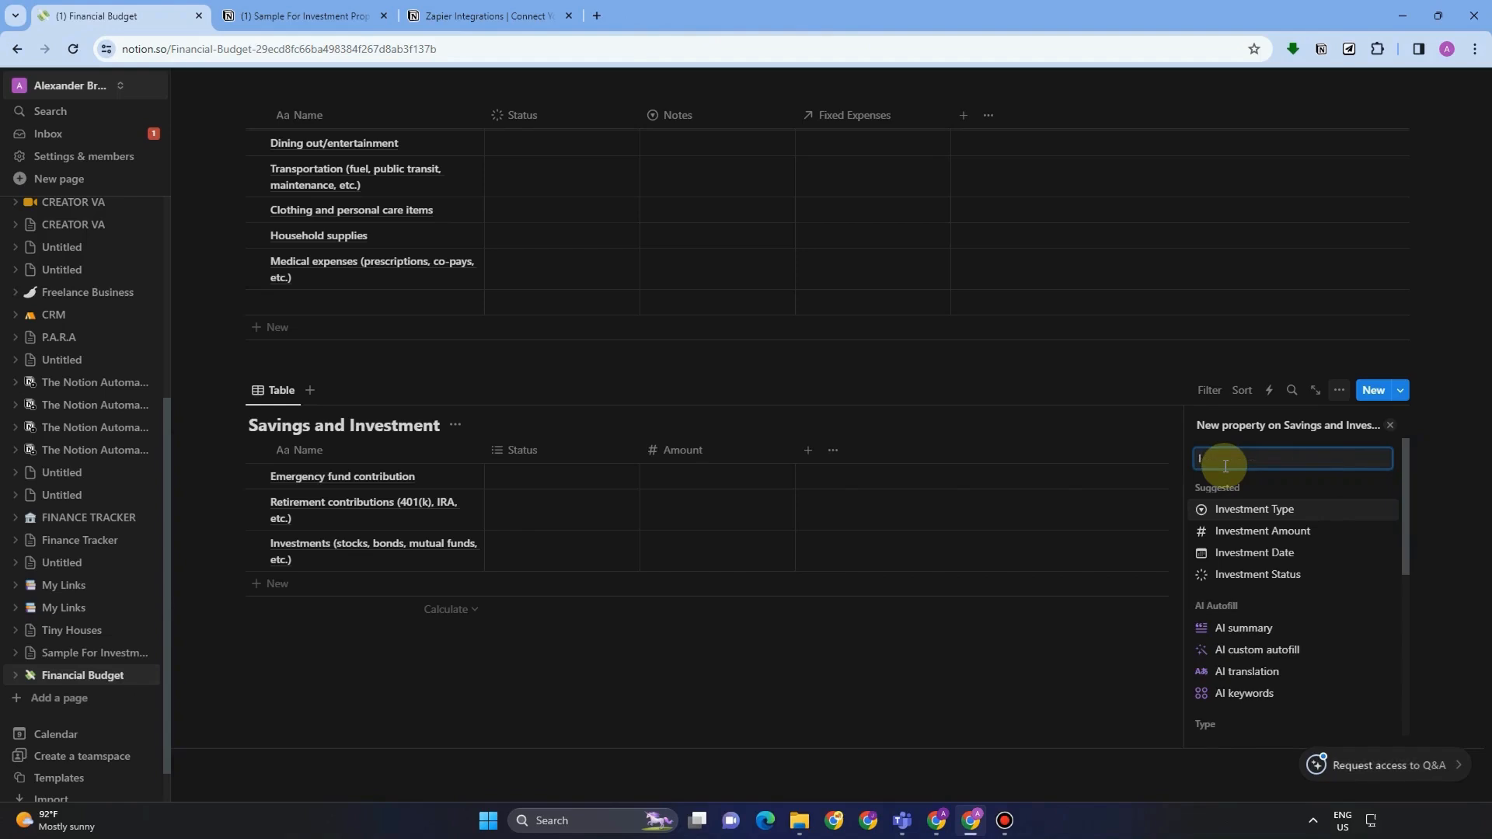
type("Rel")
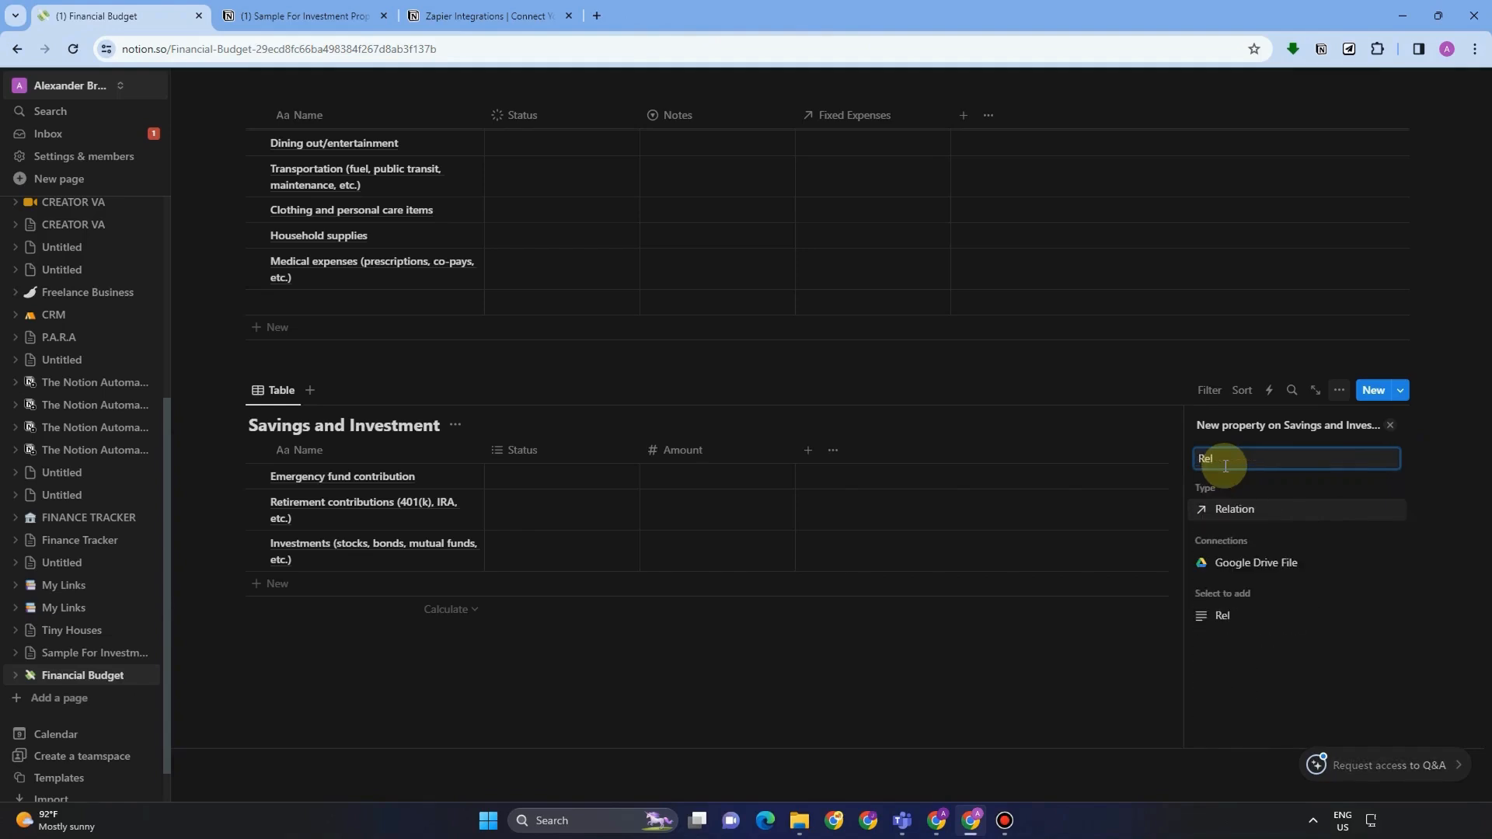
left_click(1236, 509)
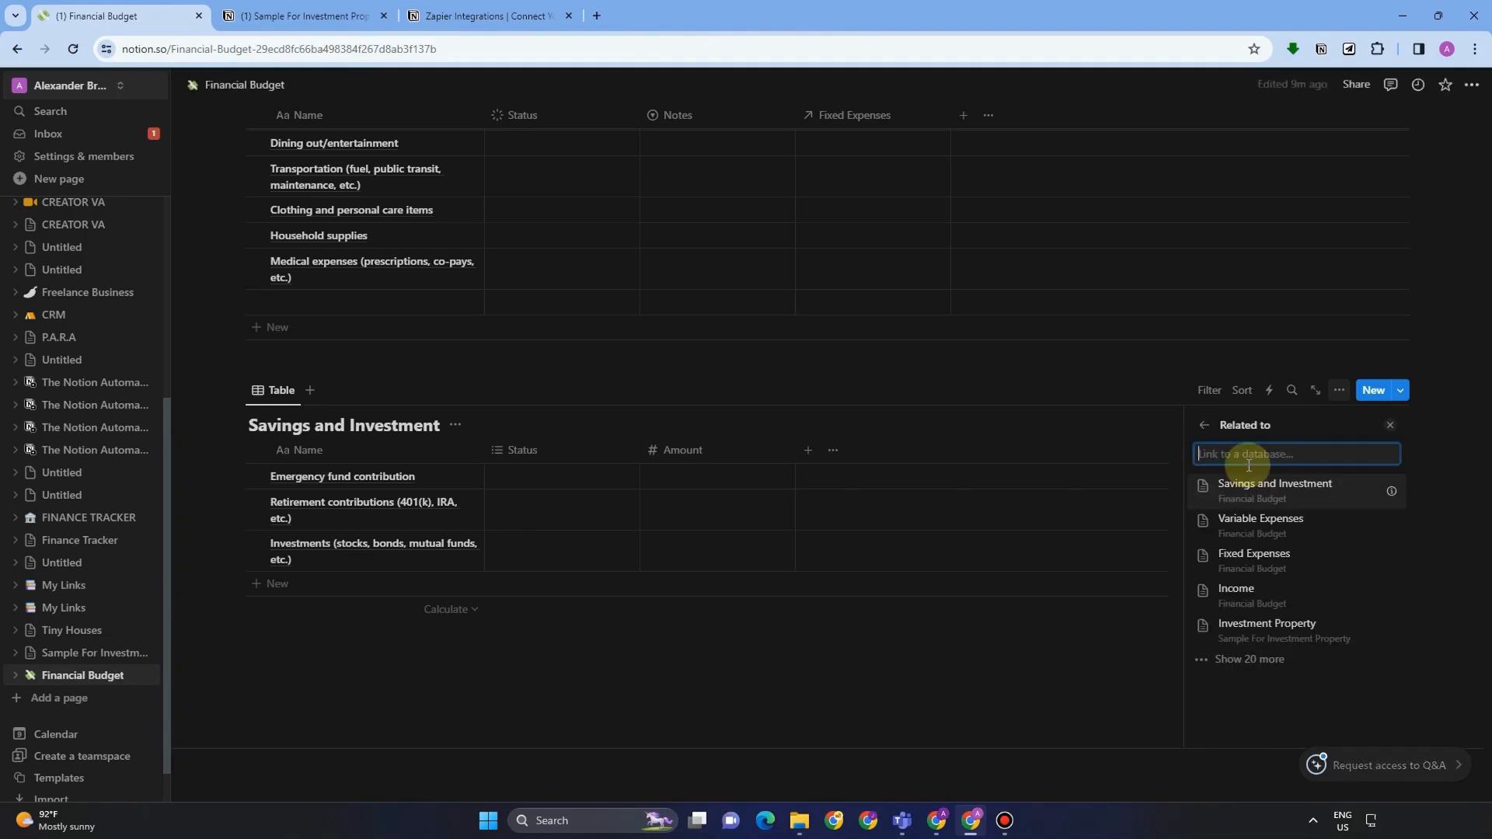
left_click(1261, 589)
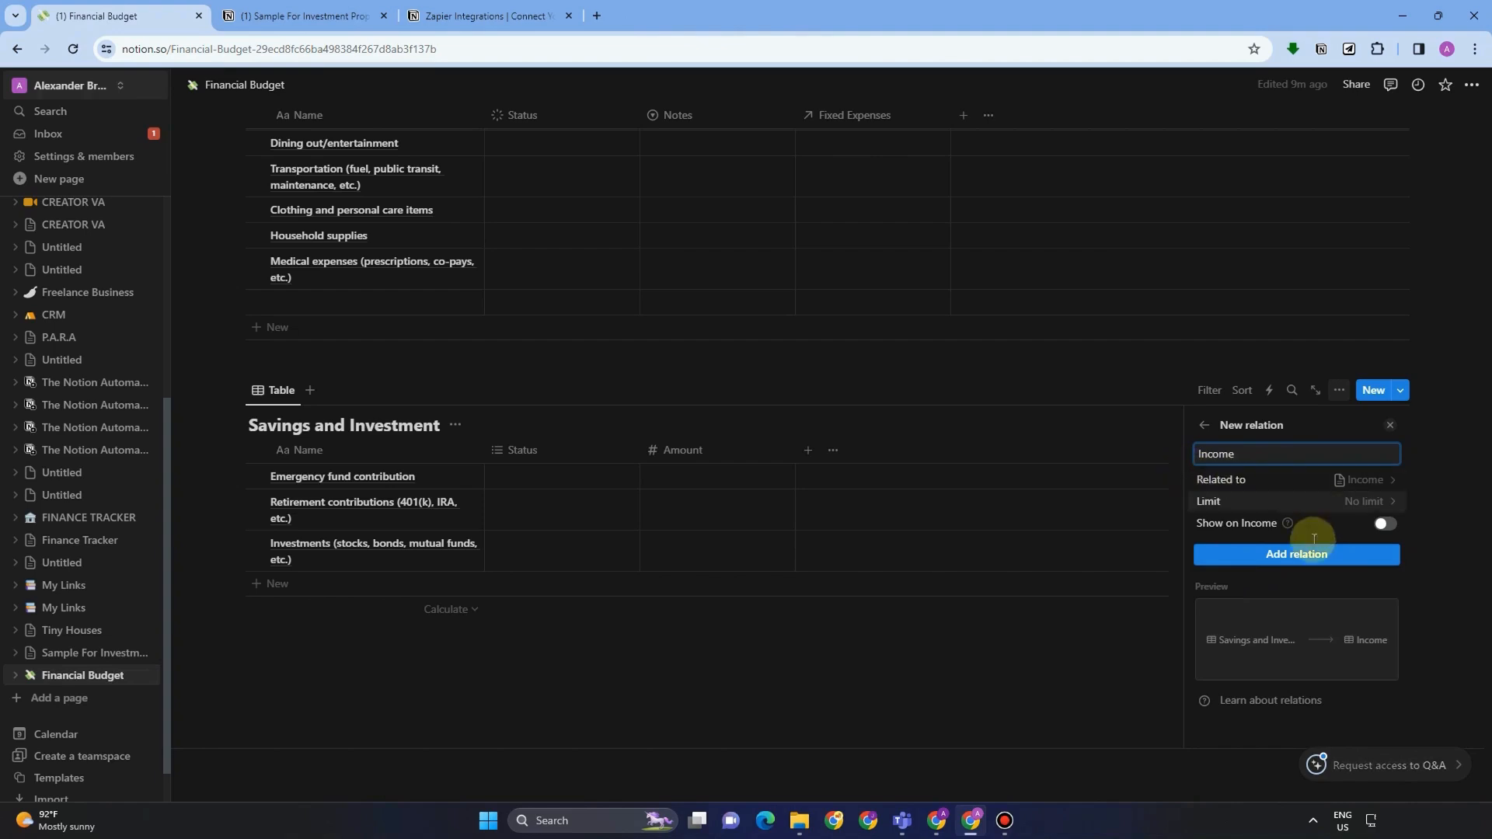
left_click(1287, 555)
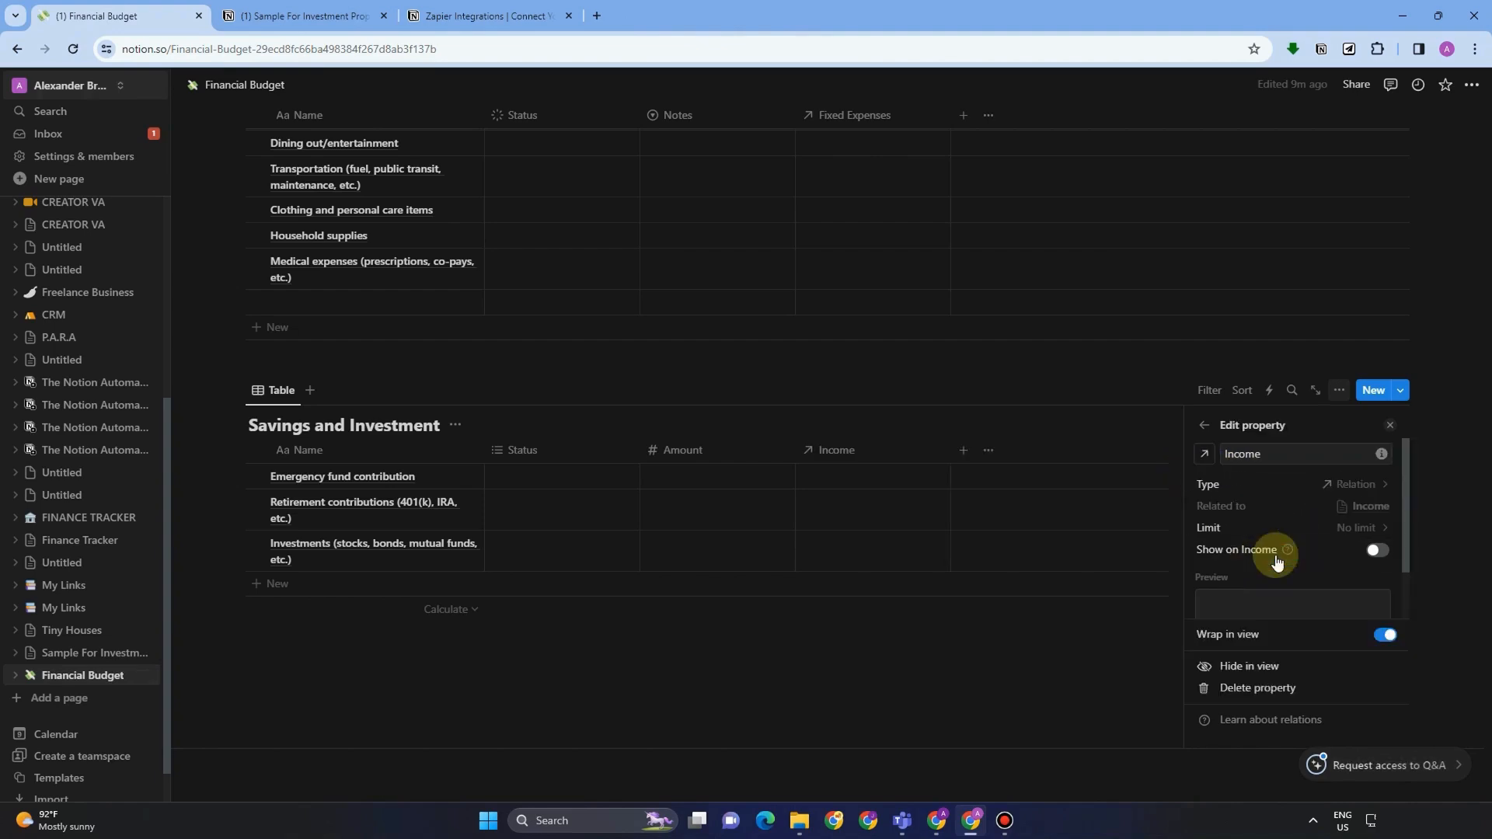
left_click(1379, 551)
- Change the icon of the Savings and Investment table's Income property to the stacked layers icon
left_click(1208, 457)
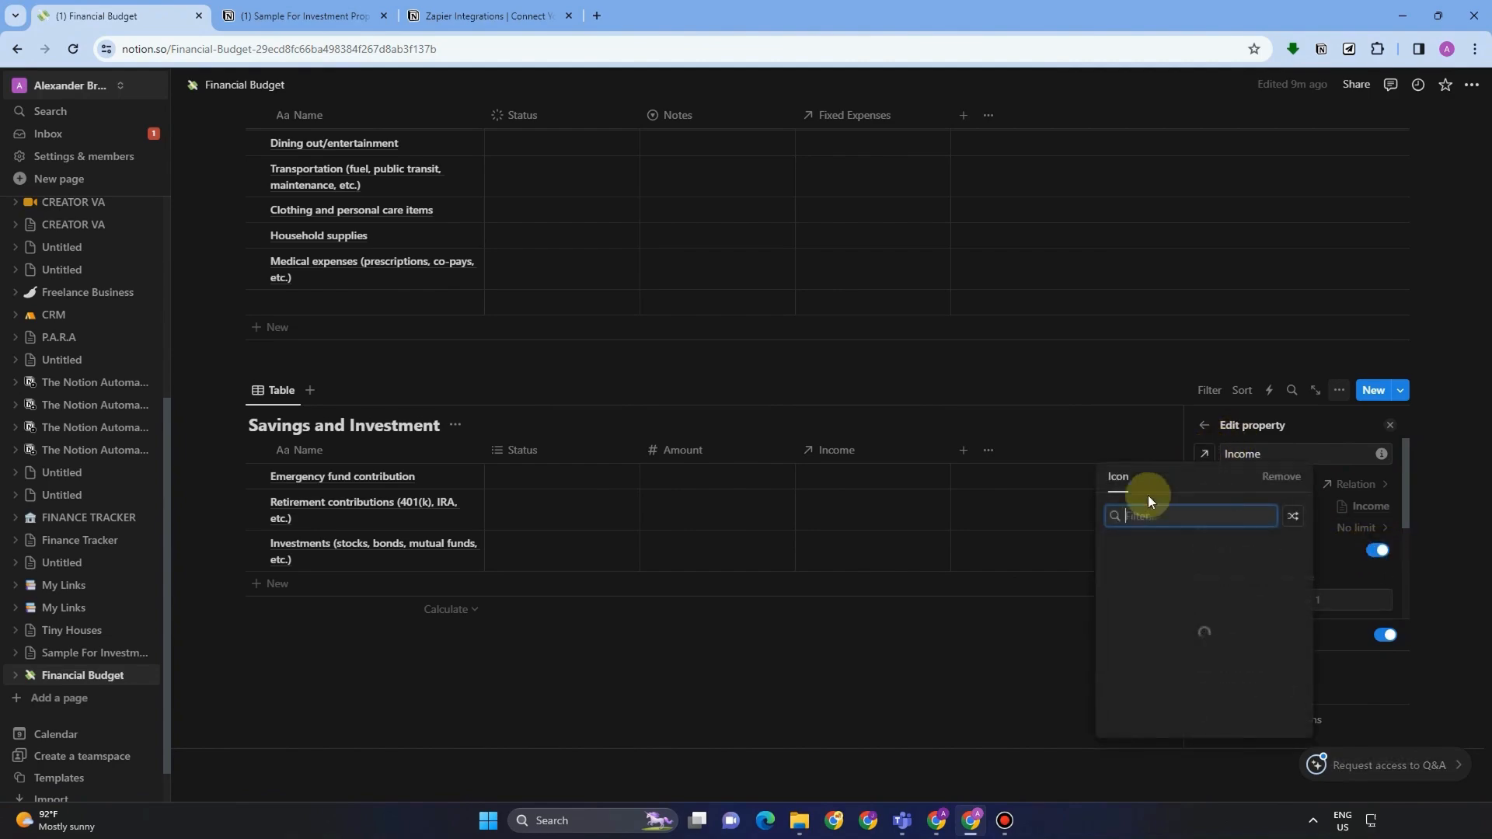
left_click(1121, 575)
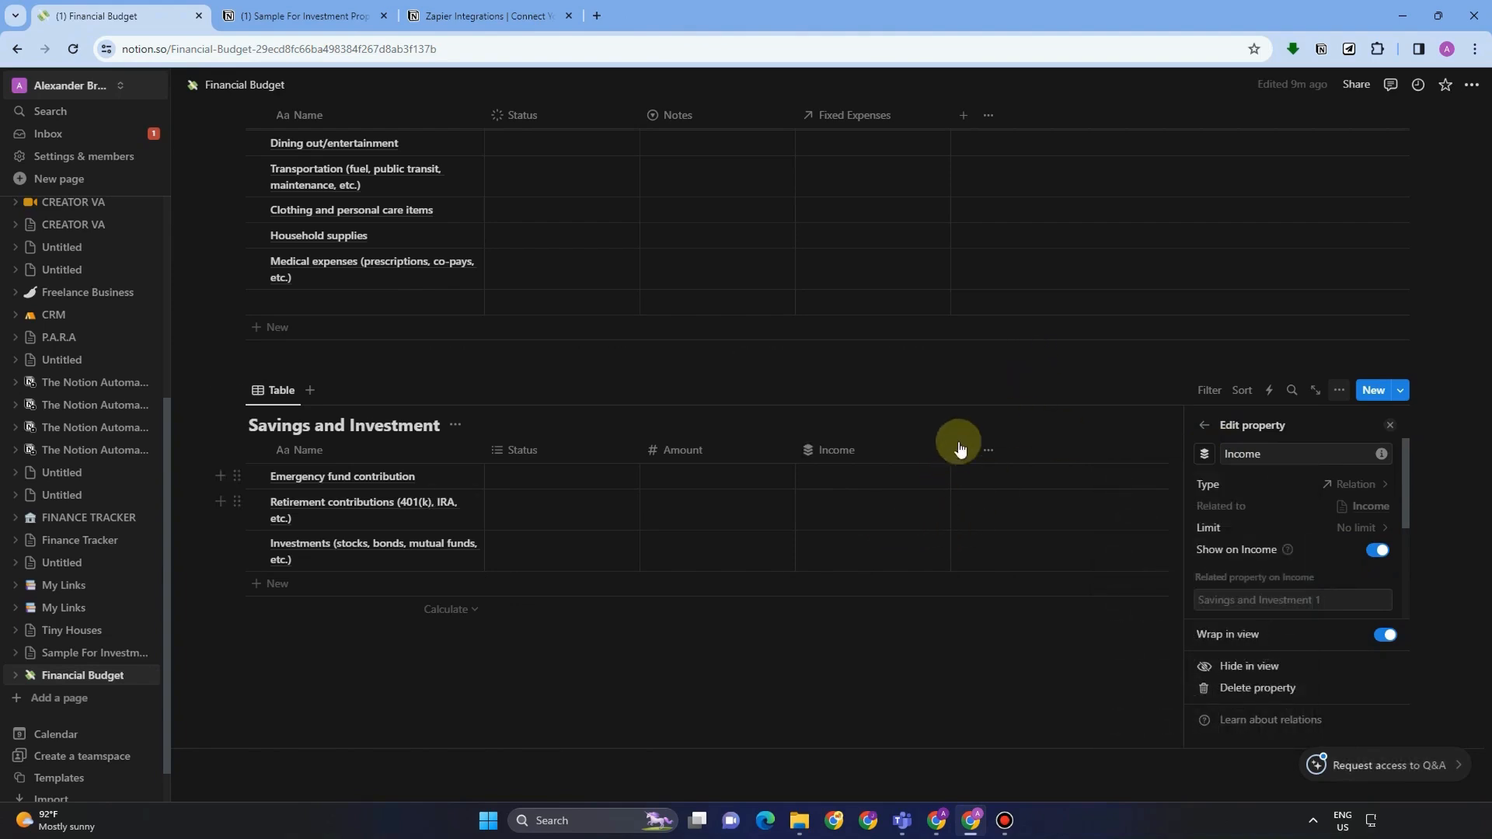
left_click(1016, 421)
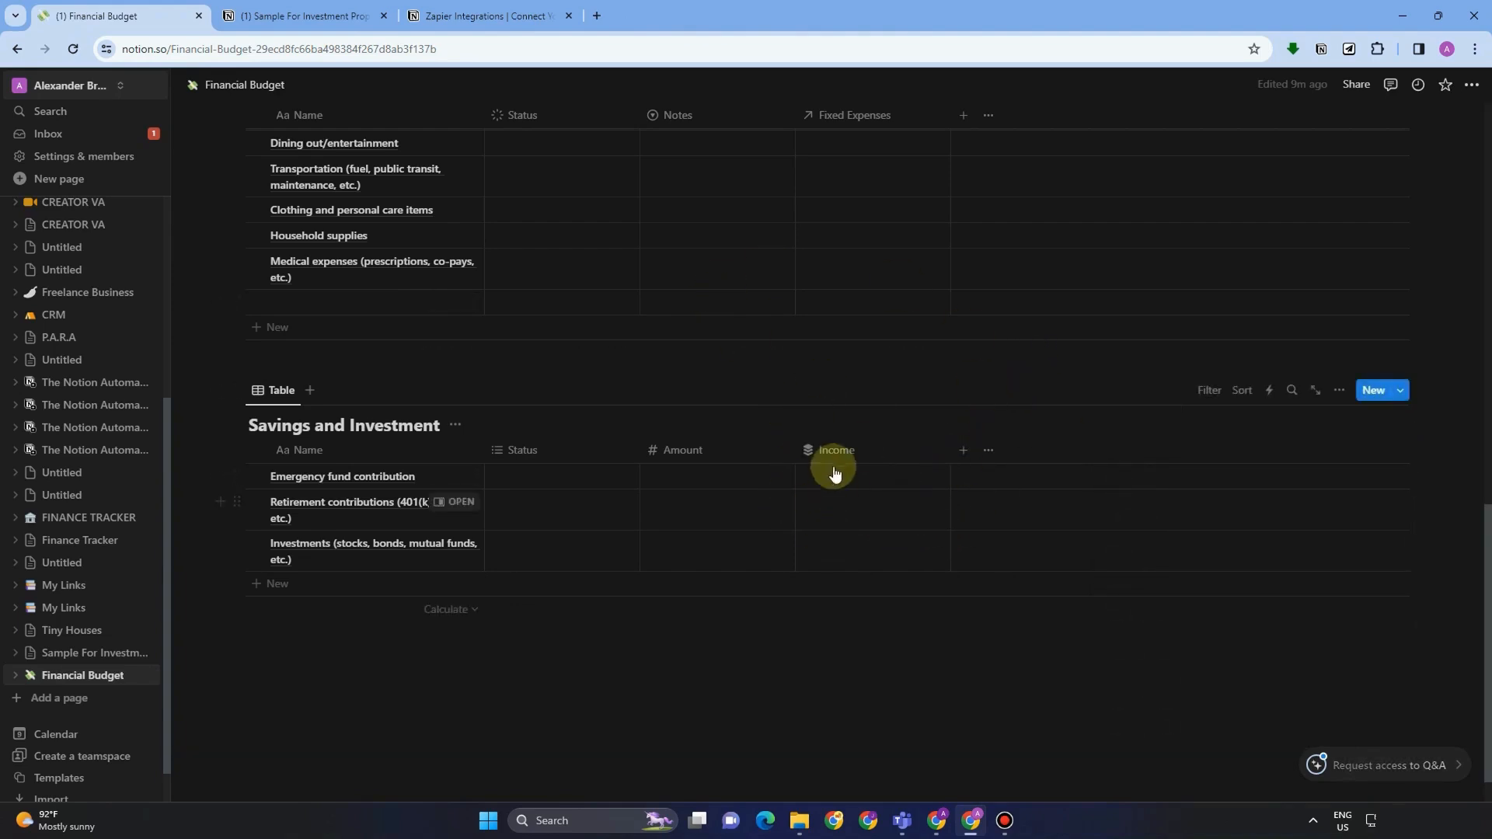
- Link the Income table's Monthly salary/wages row to Investments (stocks, bonds, mutual funds, etc.) under Savings and Investment
scroll(989, 427, "up", 4)
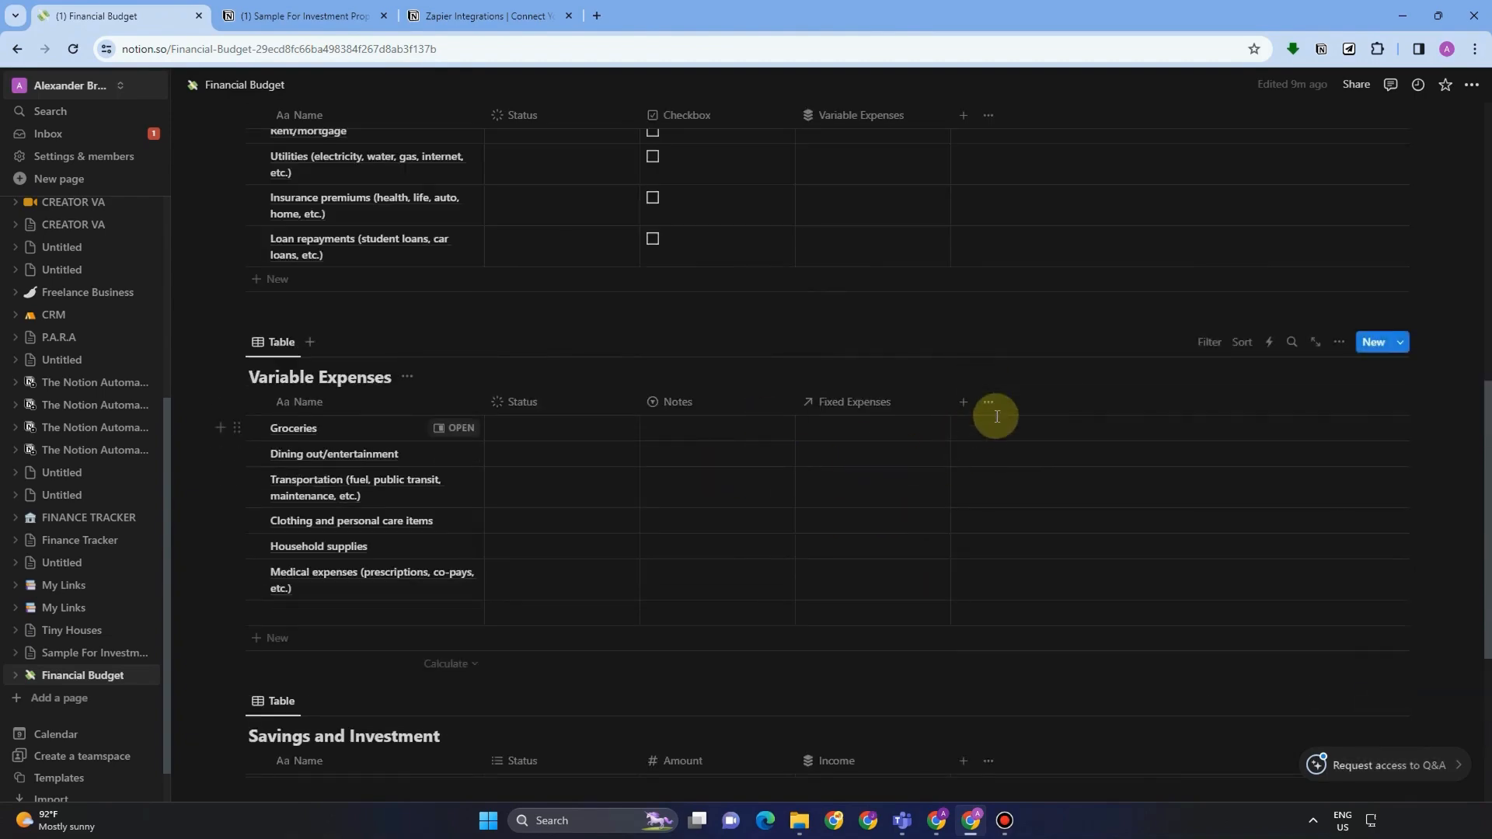
scroll(998, 420, "up", 8)
scroll(788, 581, "down", 2)
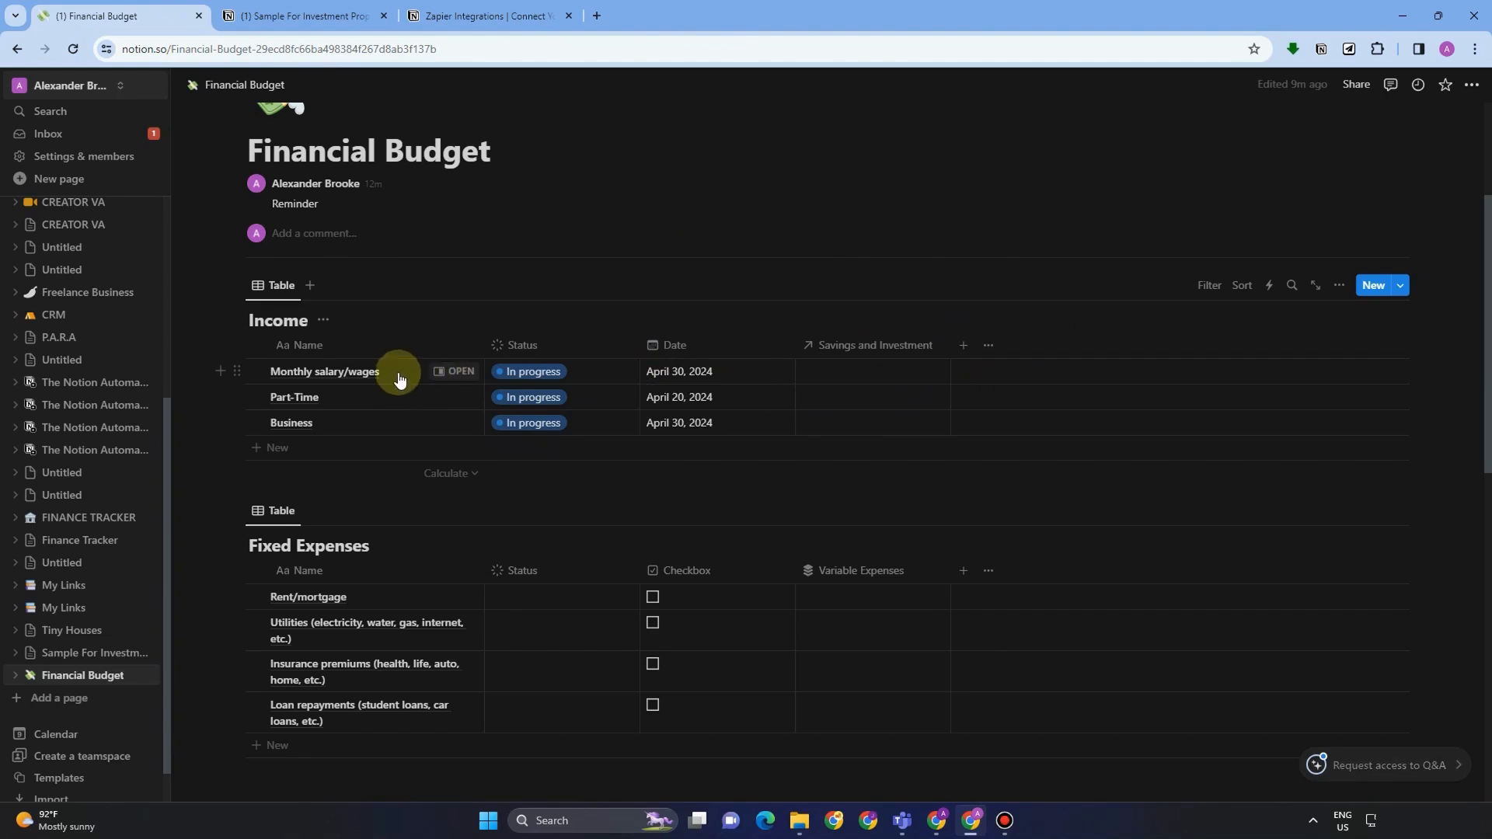
left_click(863, 372)
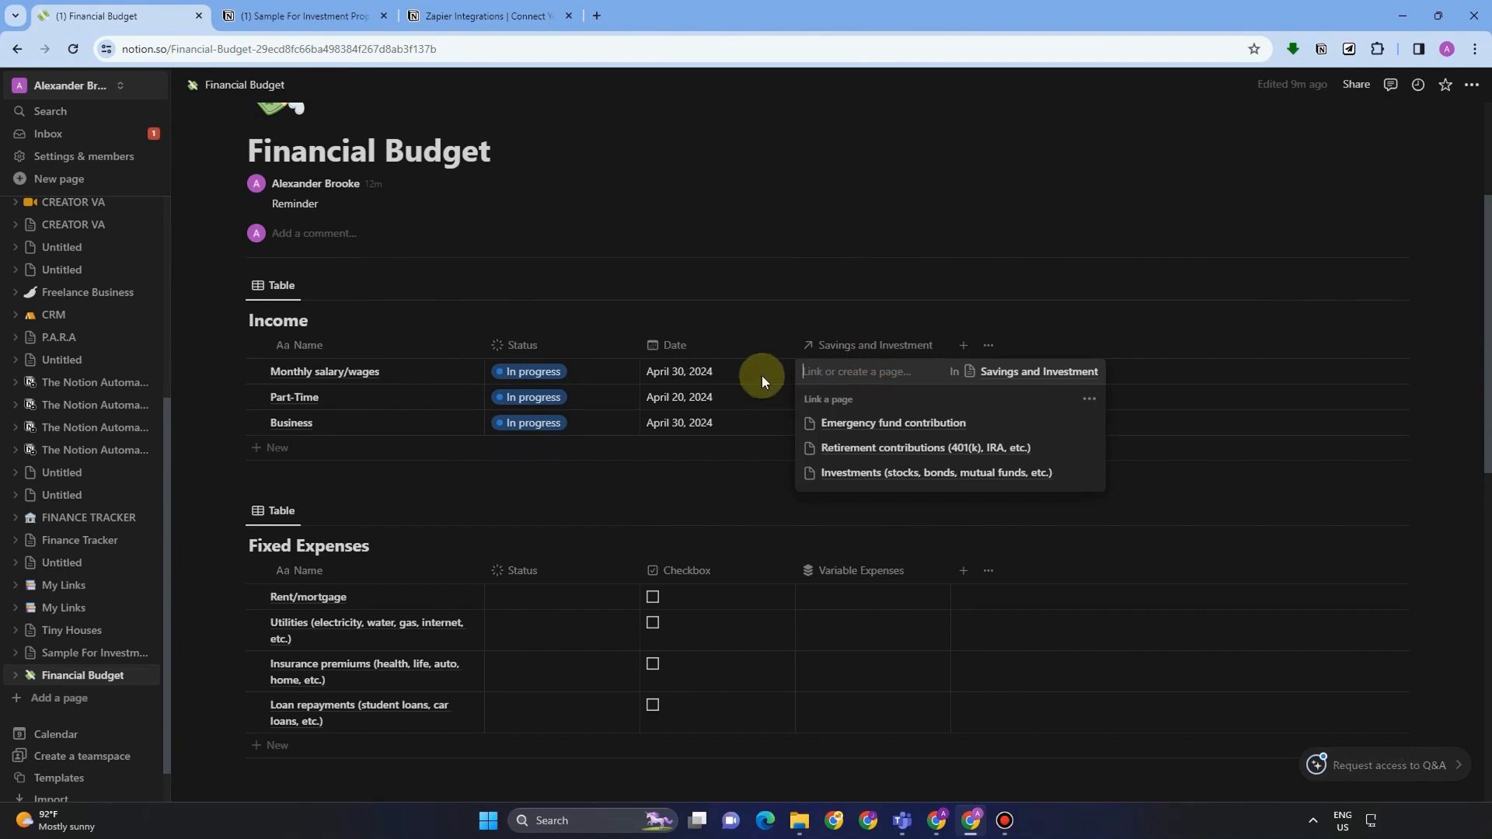
left_click(908, 474)
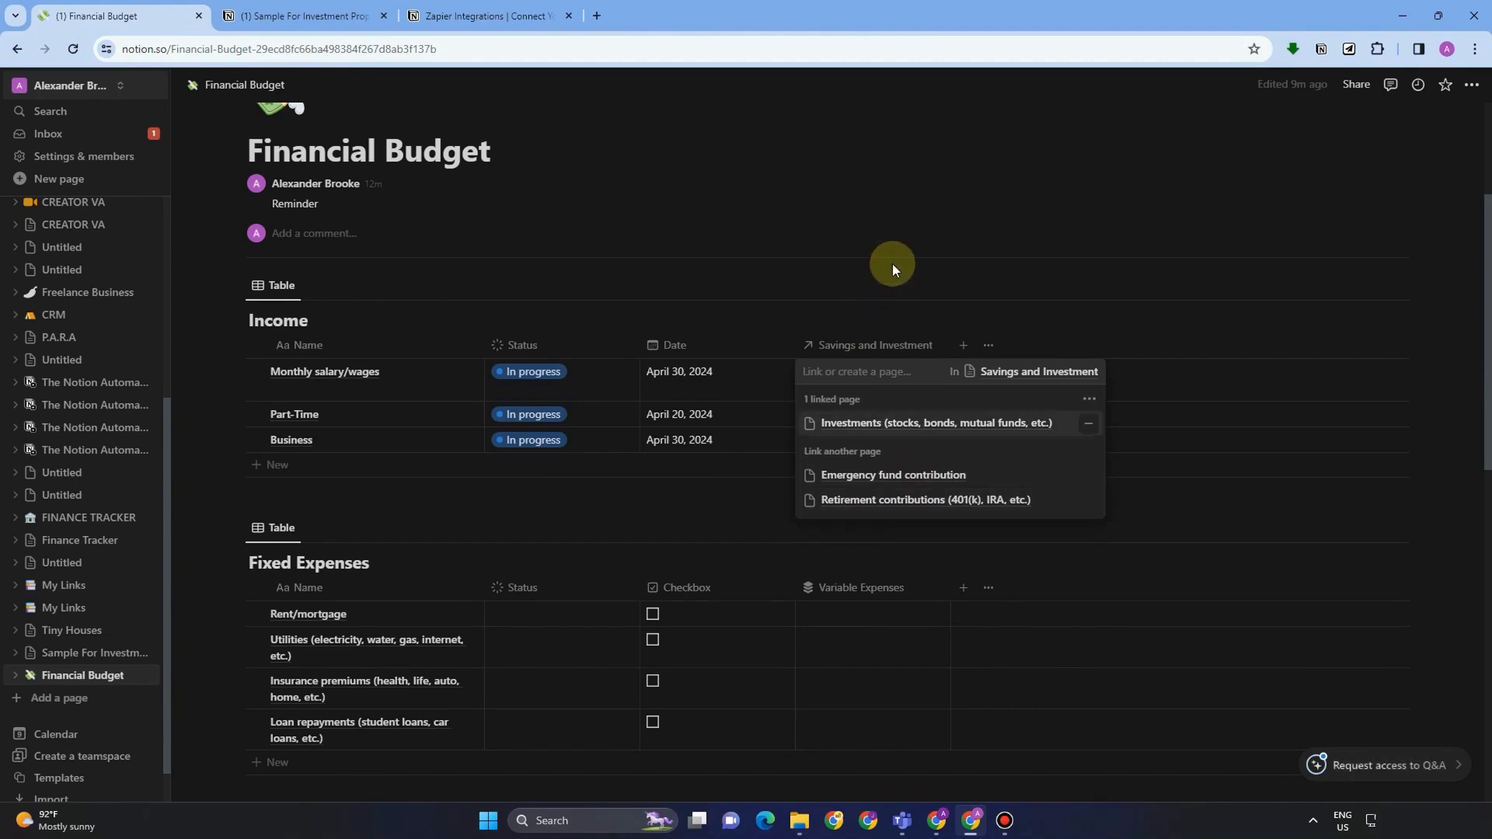
key("Escape")
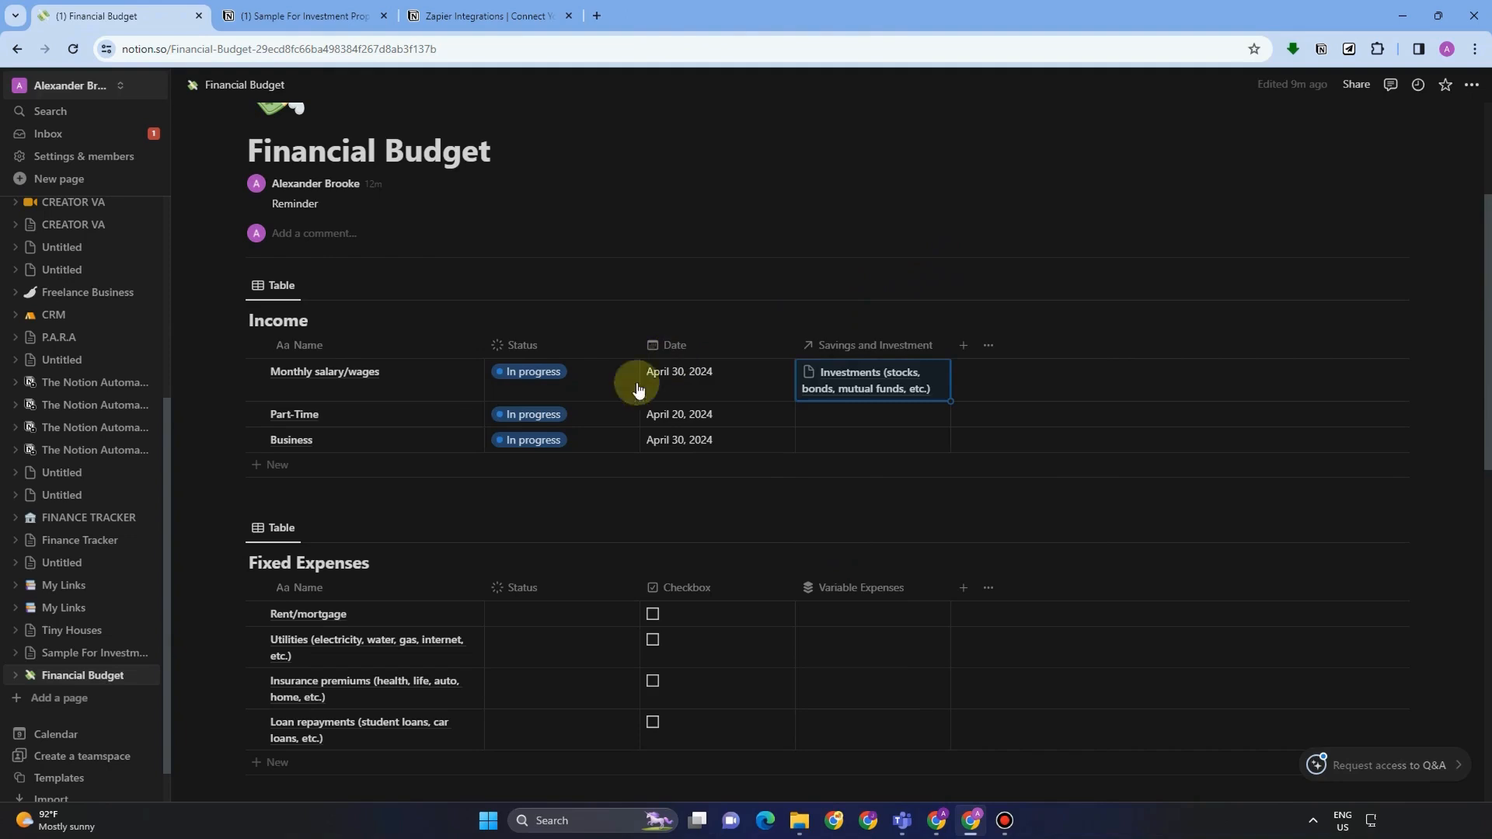
- In the Income table's Savings and Investment property, link Part-Time to Retirement contributions (401(k), IRA, etc.) and Business to Emergency fund contribution
left_click(833, 416)
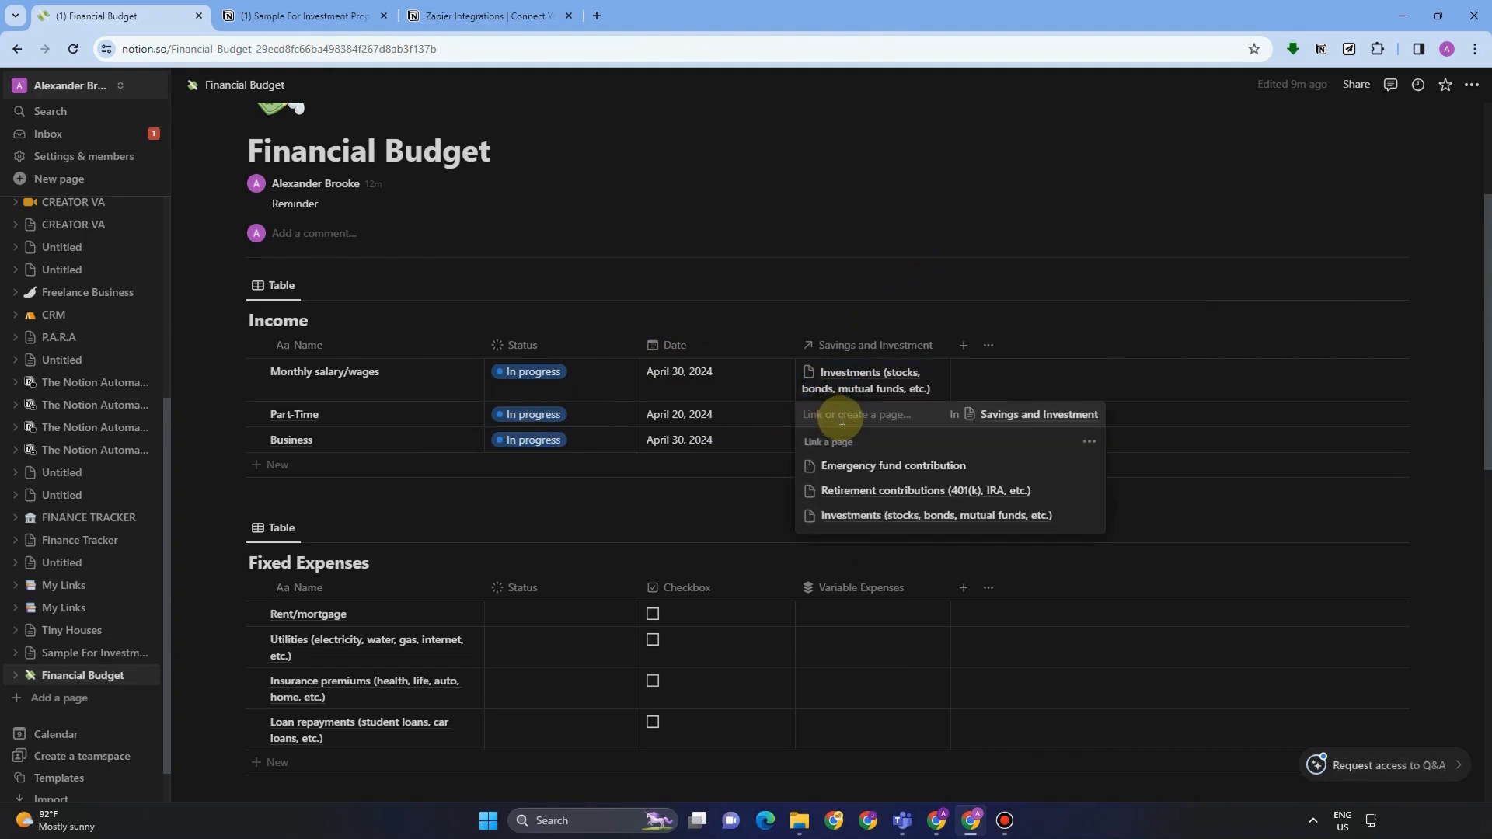
left_click(891, 490)
key("Escape")
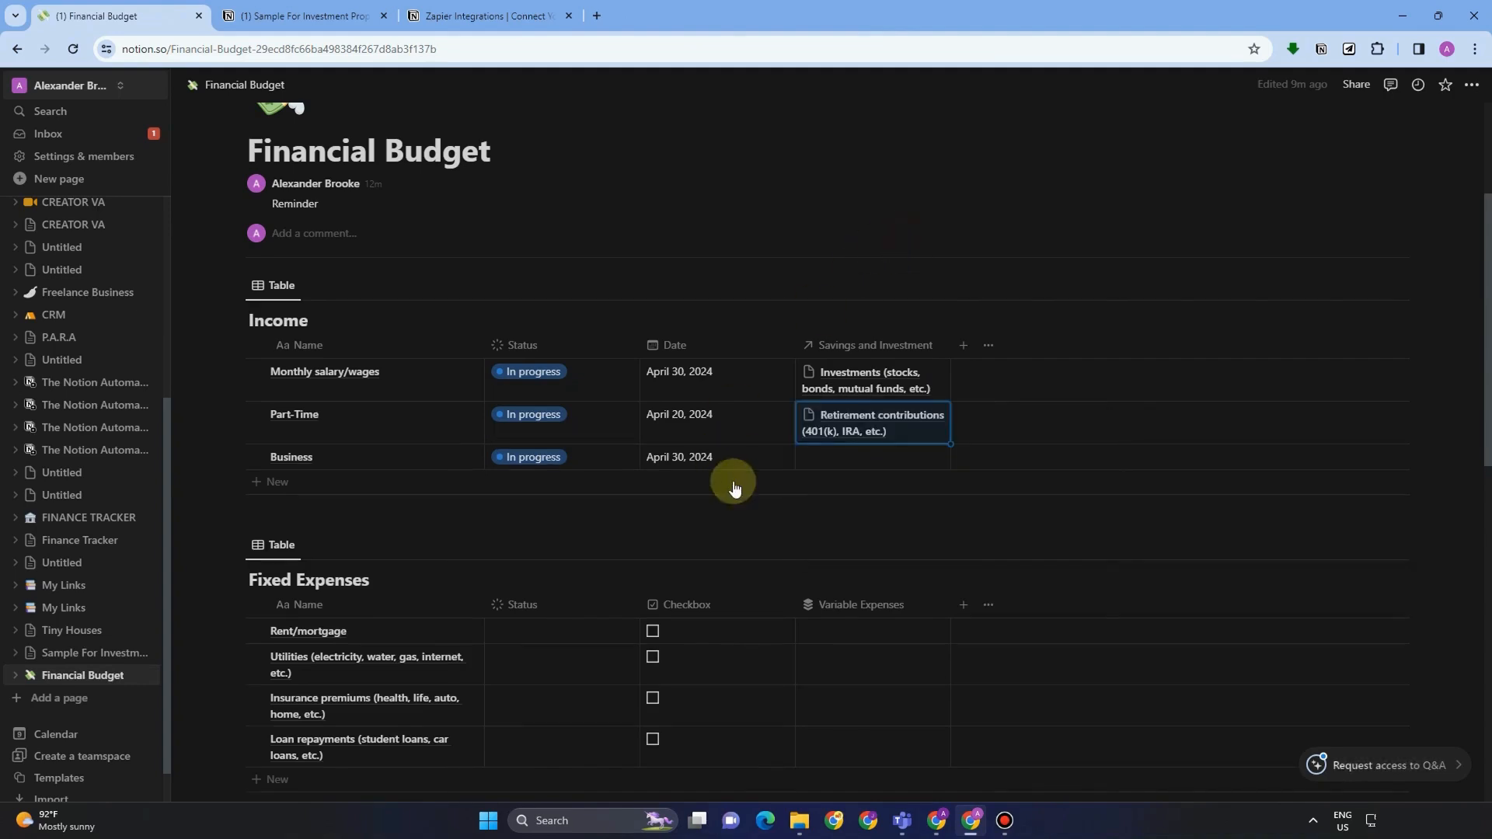
left_click(825, 457)
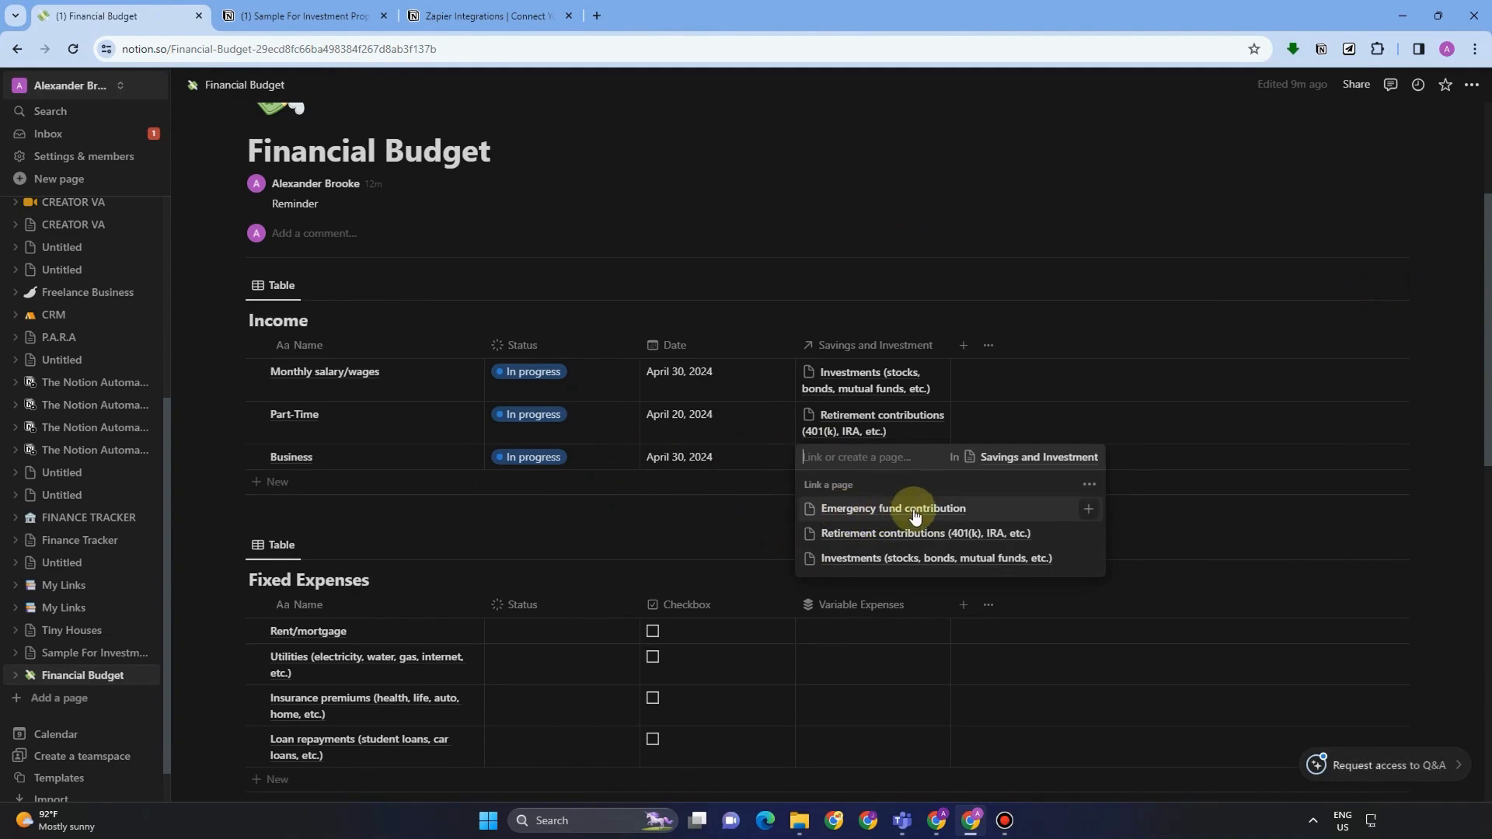
left_click(915, 516)
left_click(782, 194)
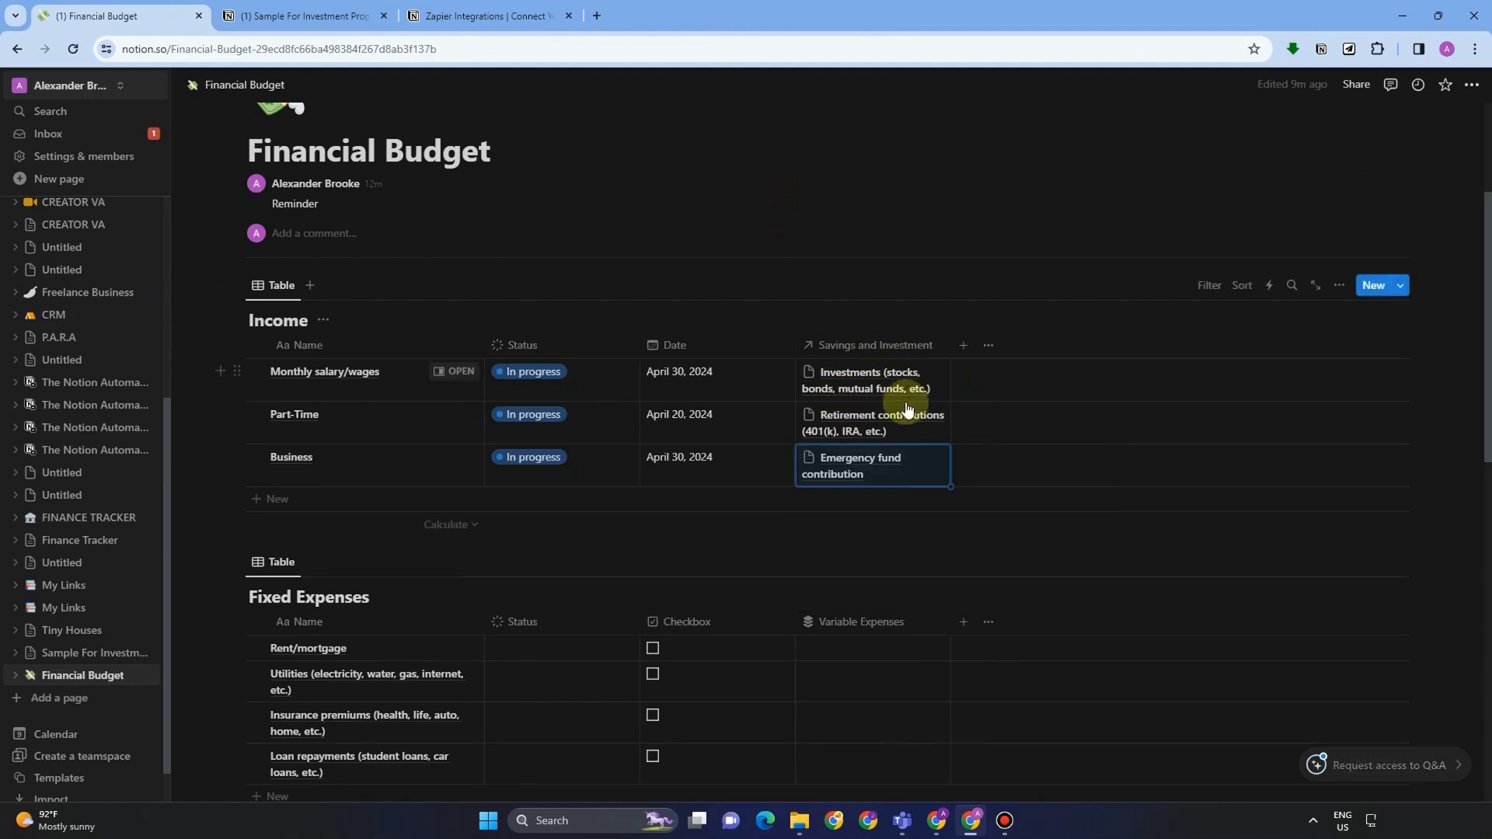
left_click(886, 250)
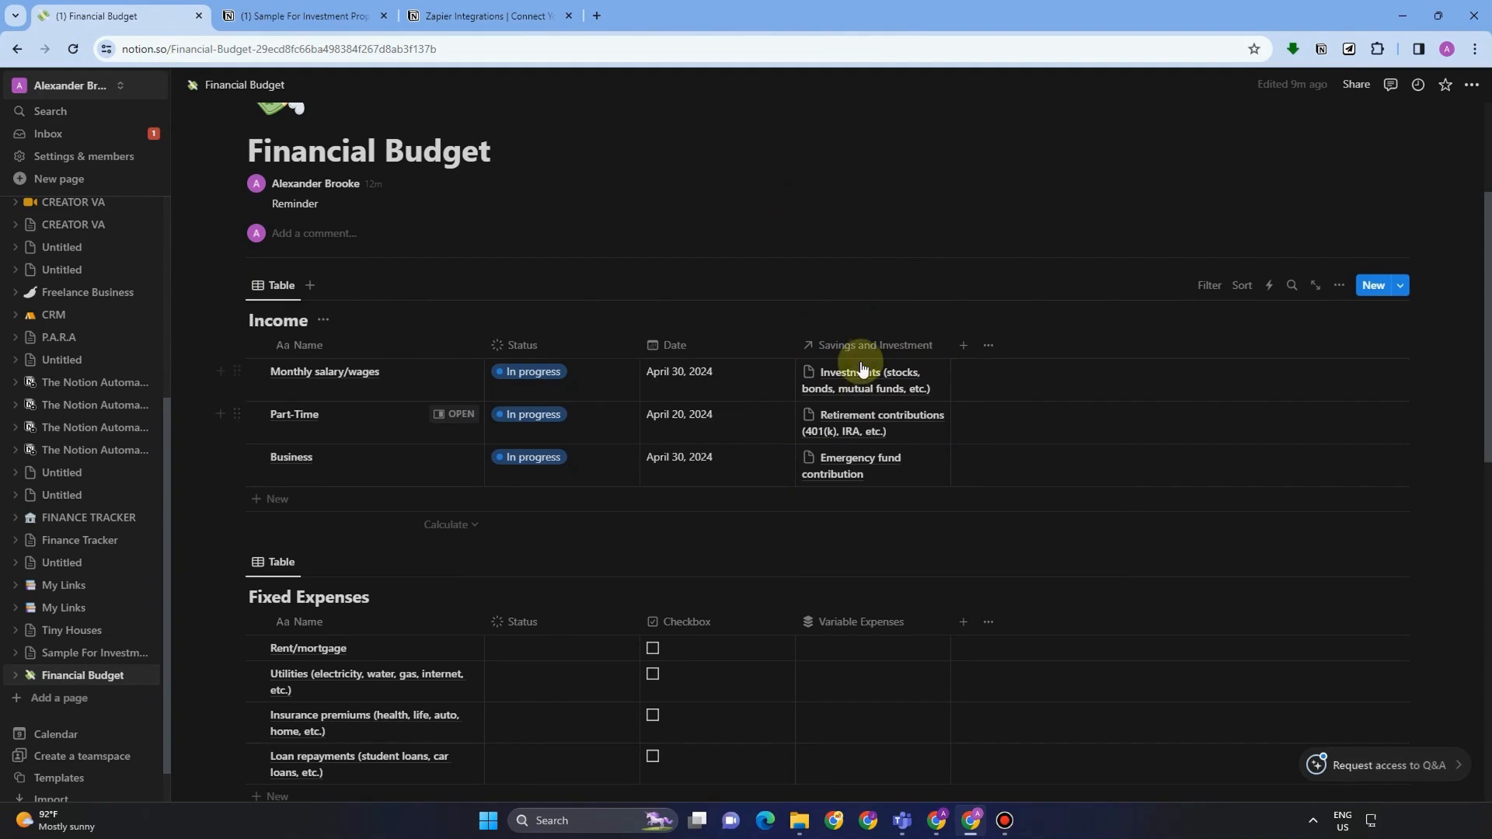
- Link the Retirement contributions row of the Savings and Investment table to Business in its Income property
scroll(860, 516, "down", 10)
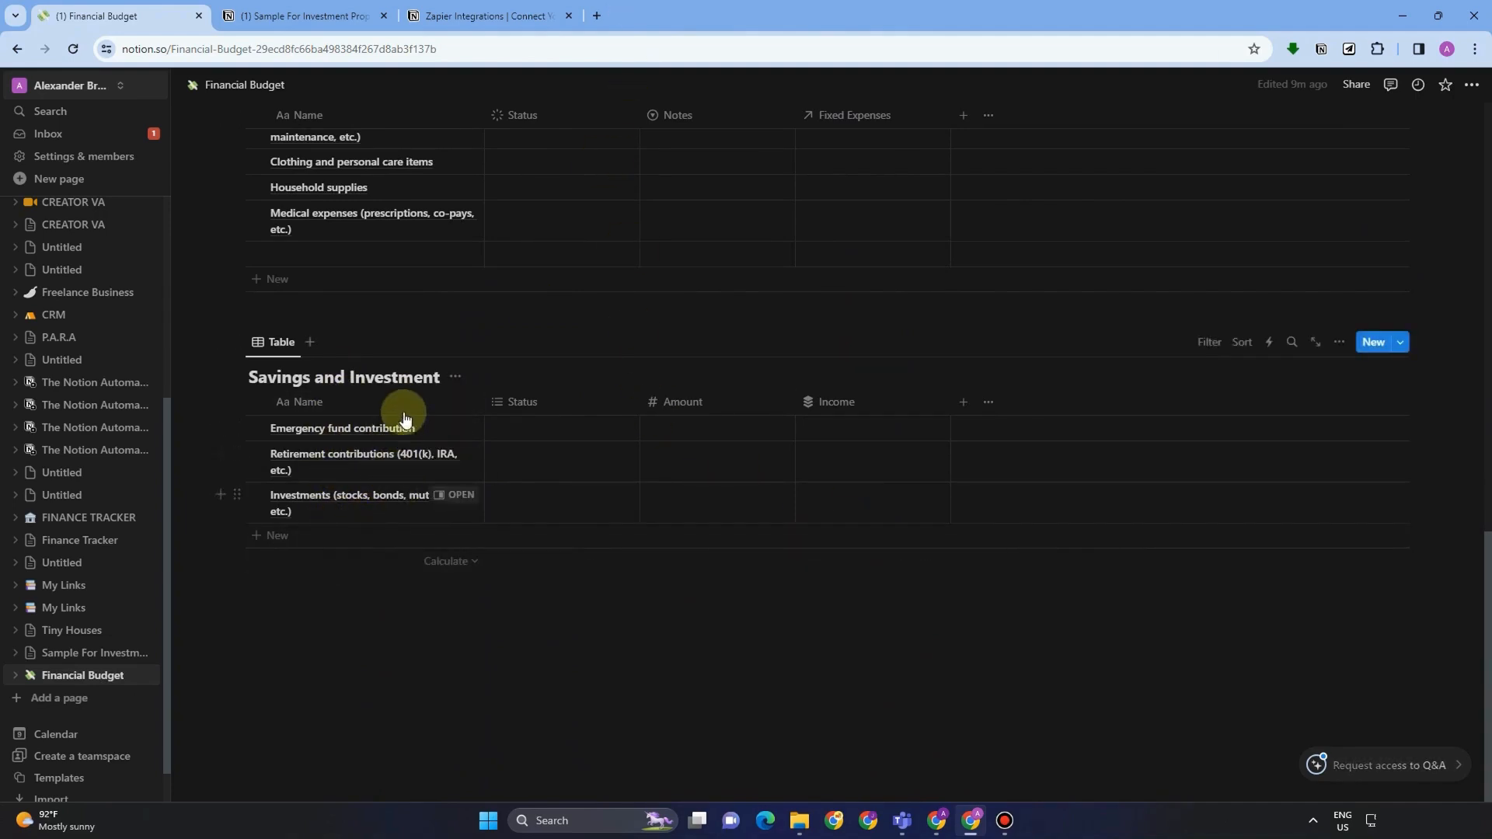
scroll(856, 498, "up", 7)
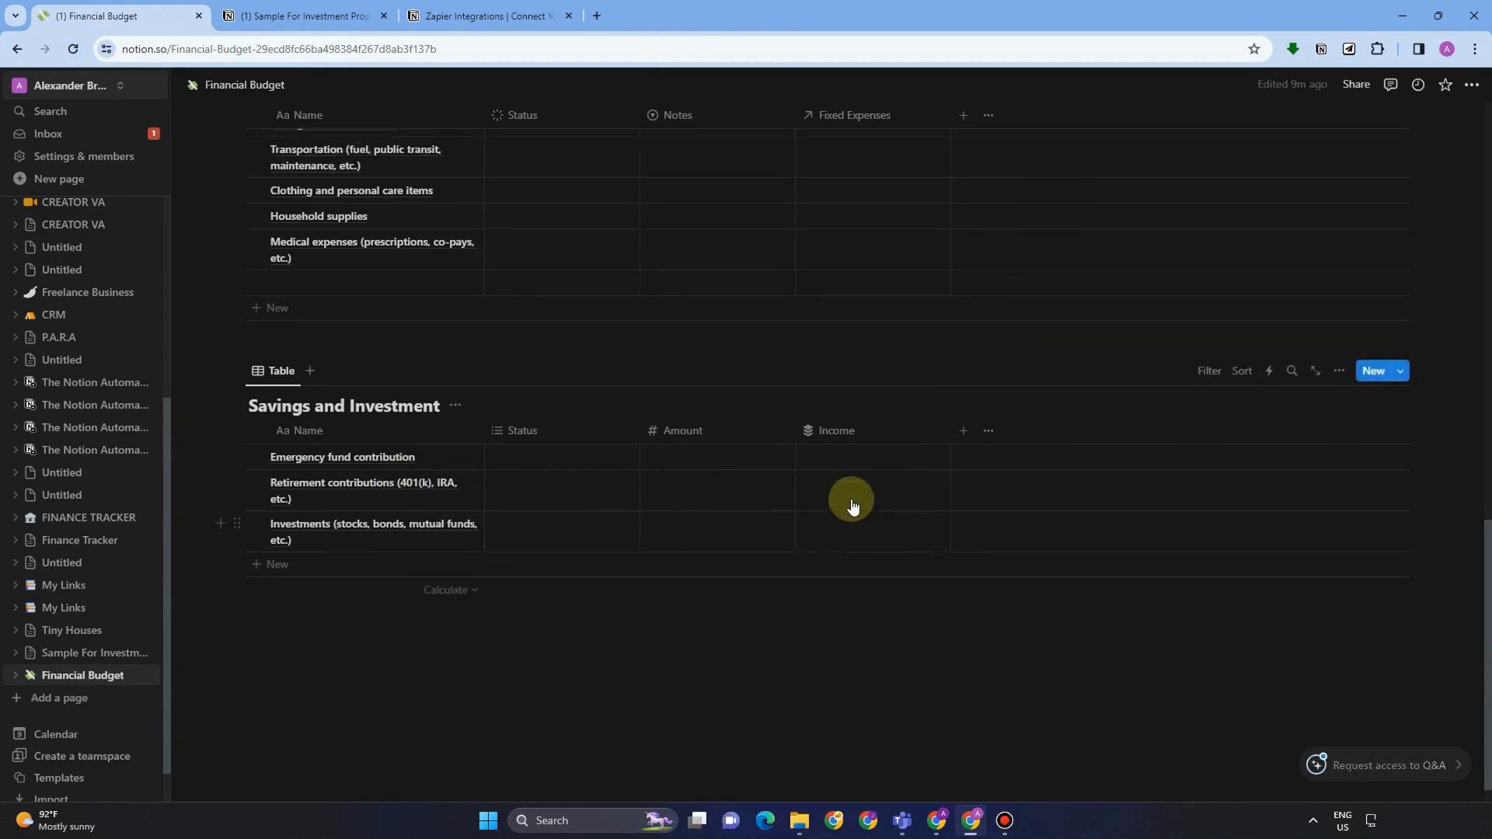
scroll(854, 509, "up", 6)
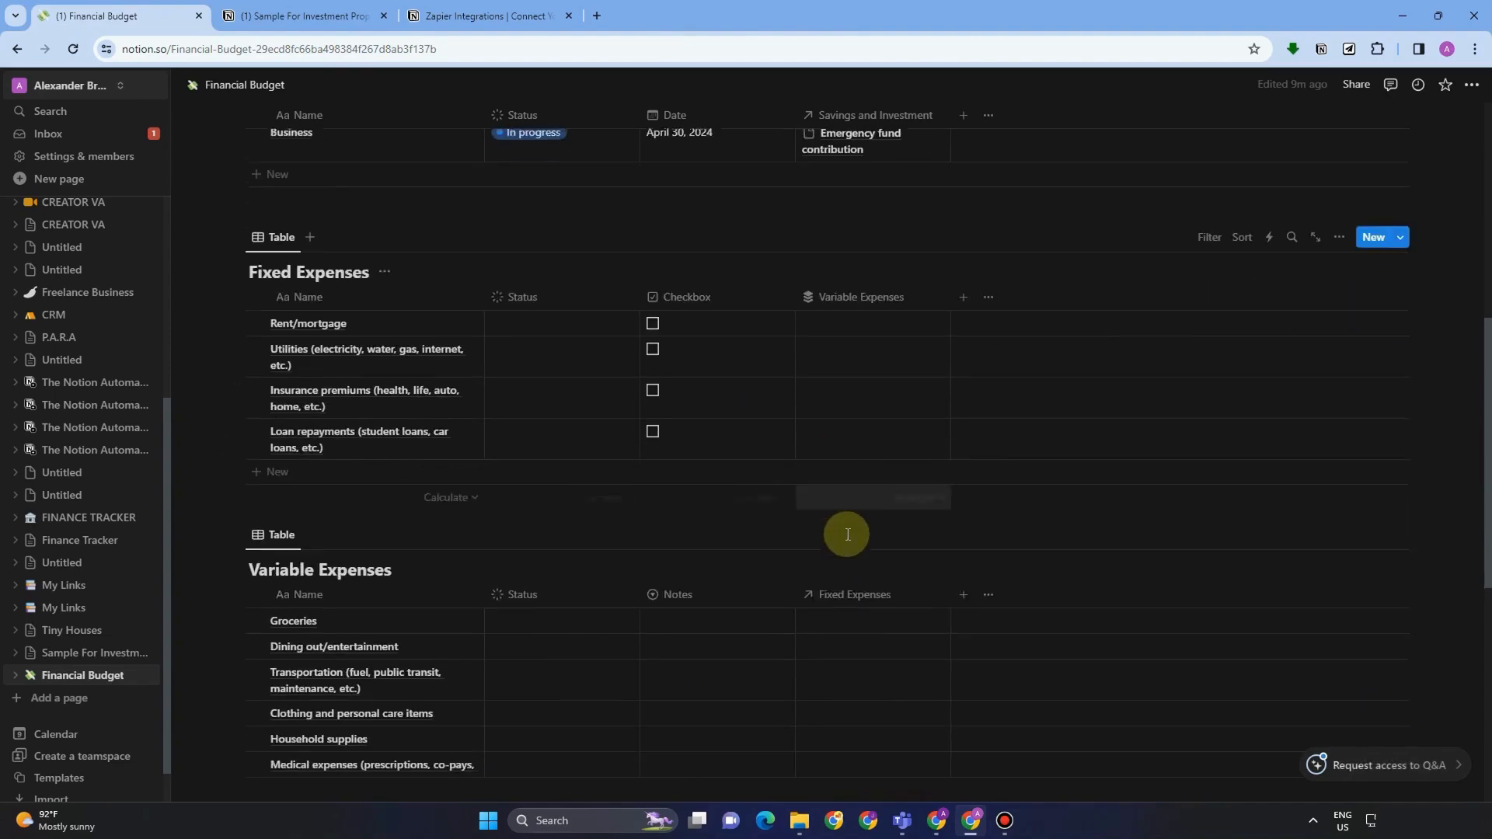
scroll(911, 700, "down", 6)
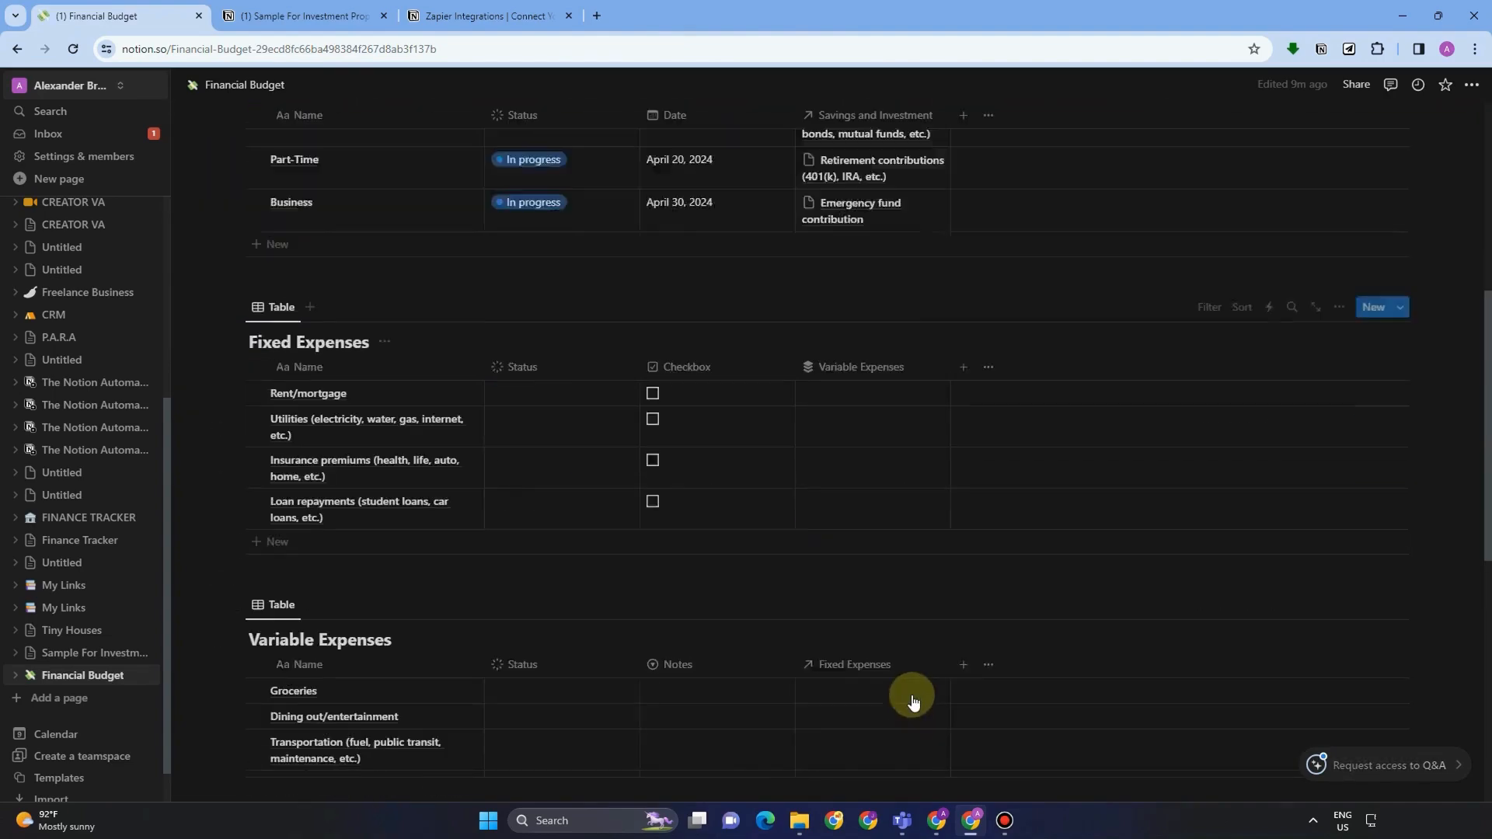
scroll(913, 702, "down", 7)
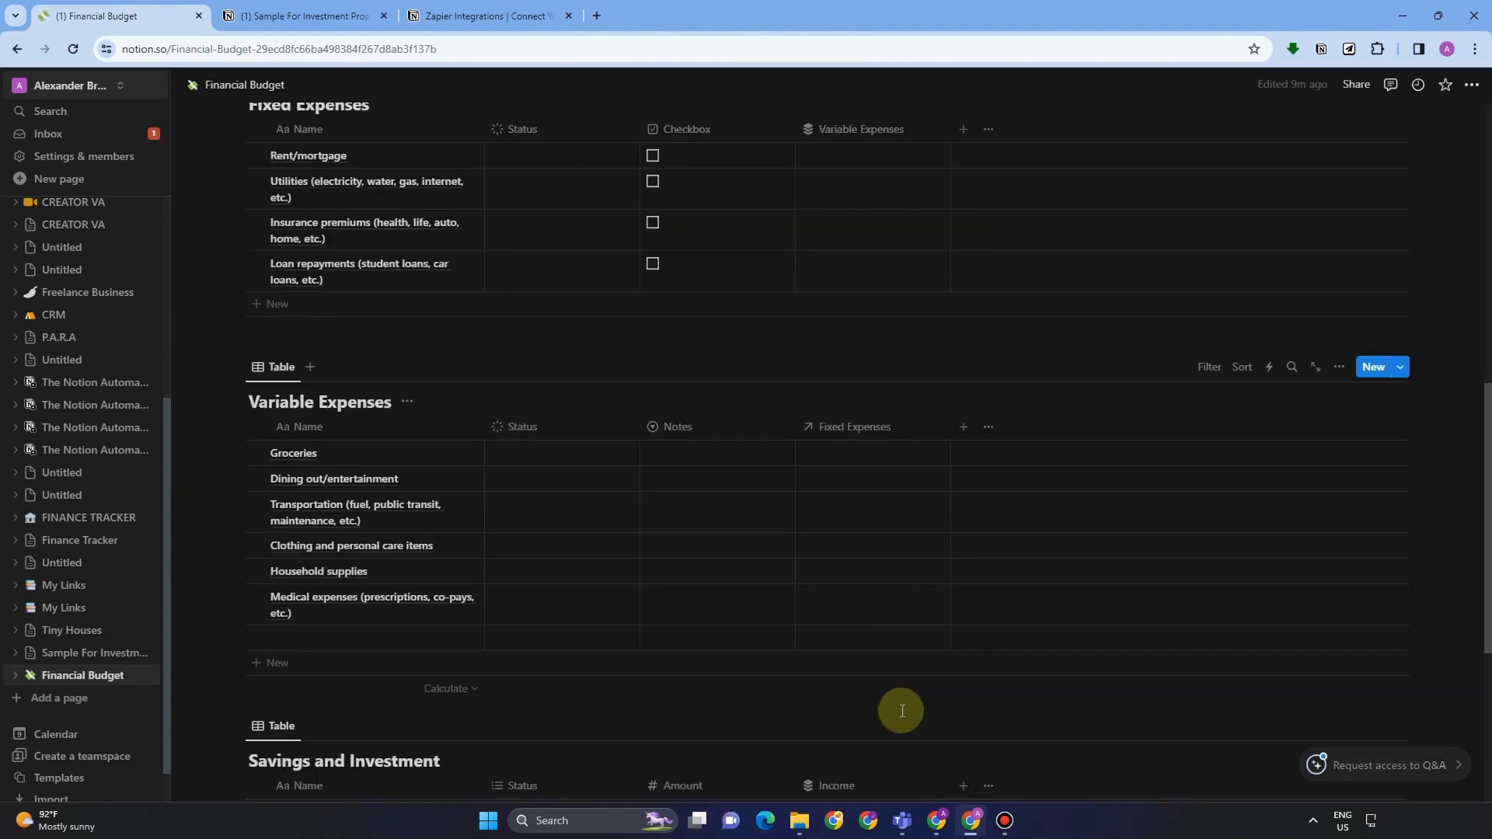
left_click(840, 444)
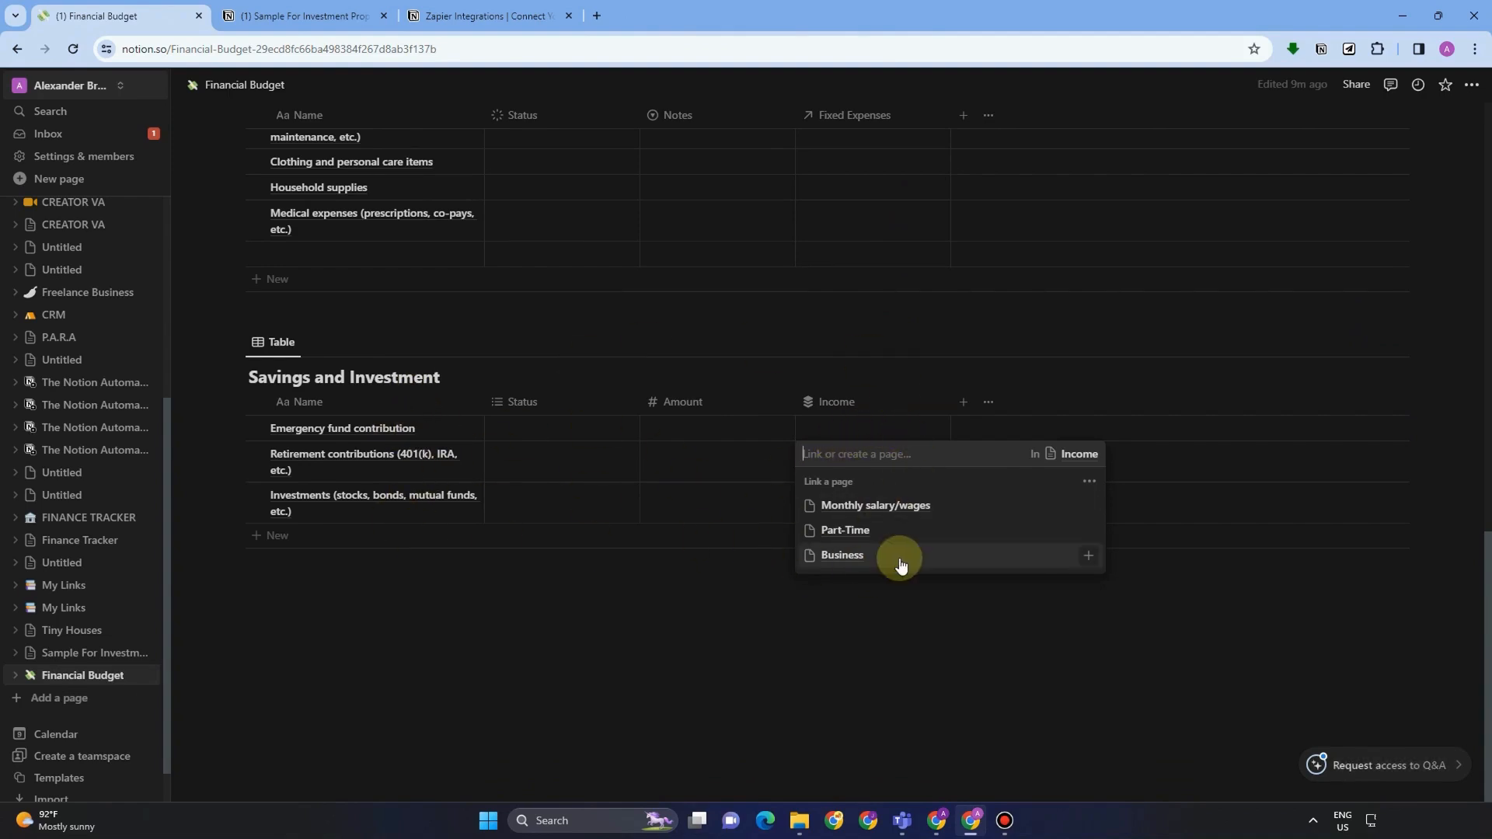
left_click(877, 557)
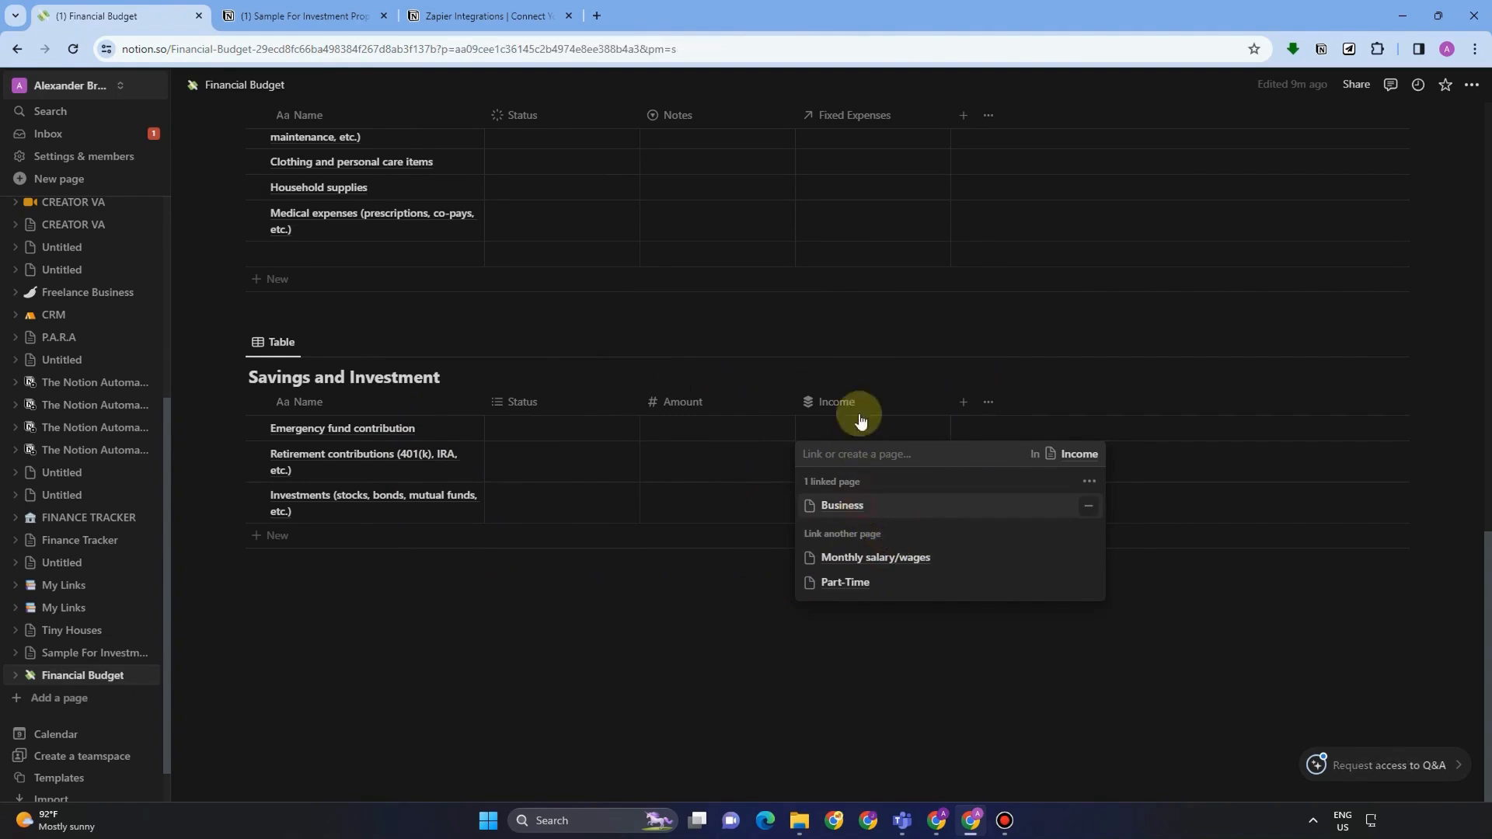
left_click(682, 81)
- Link the Fixed Expenses table's Rent/mortgage row to Household supplies in its Variable Expenses property and look at the linked page
scroll(824, 315, "up", 5)
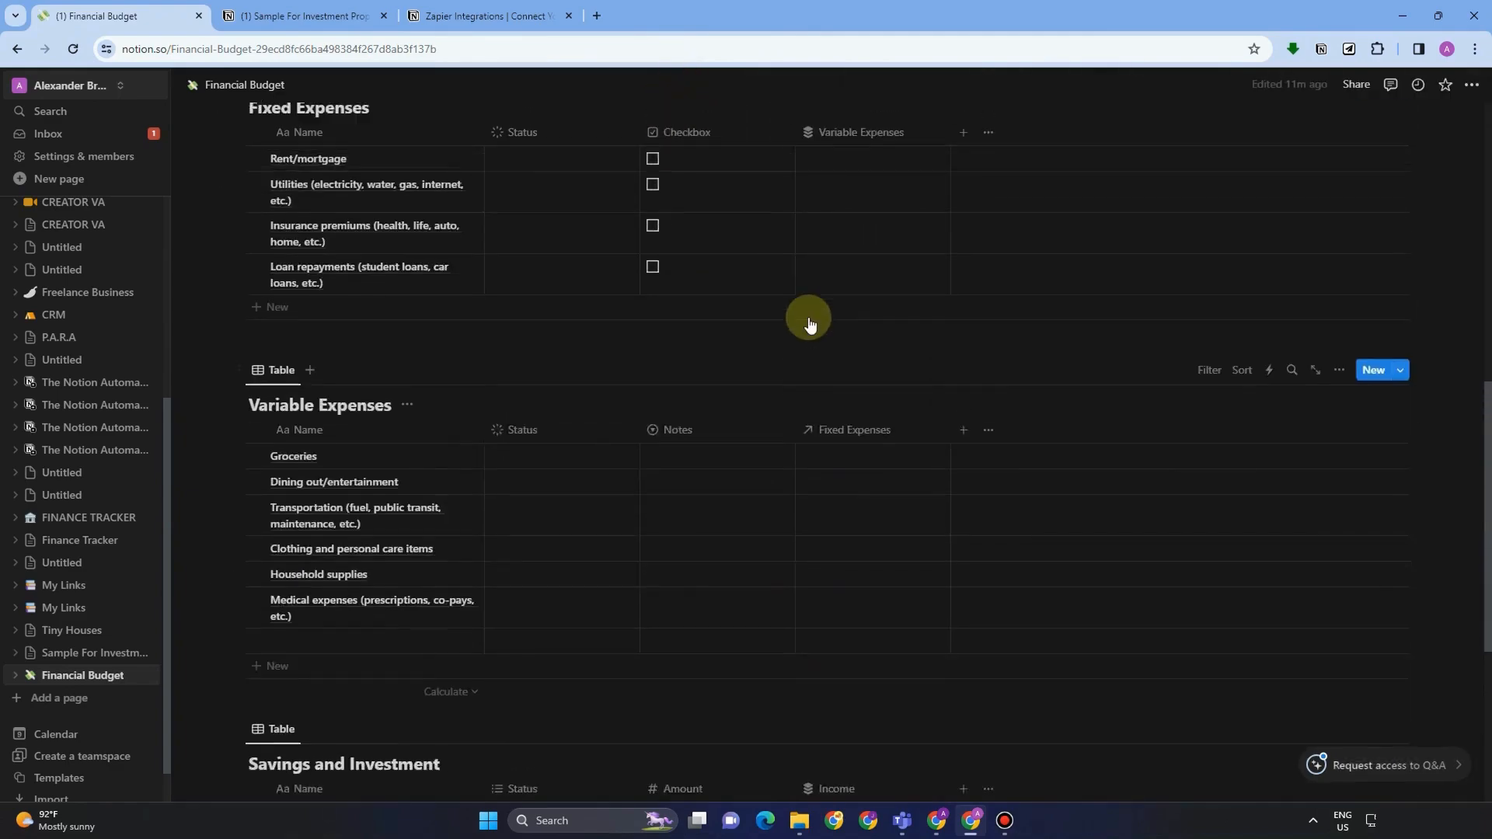
scroll(809, 324, "up", 1)
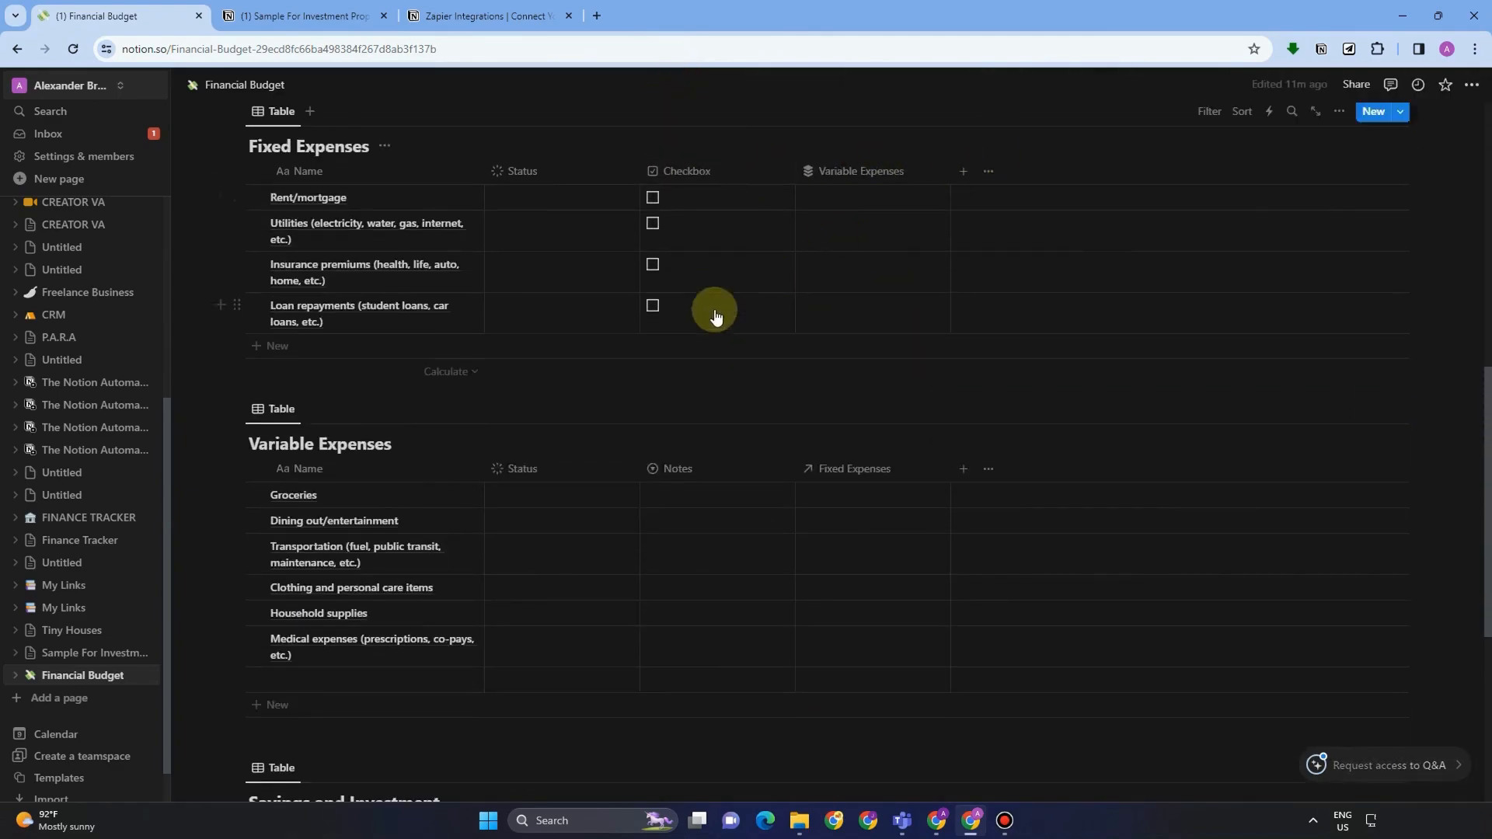
scroll(711, 311, "up", 6)
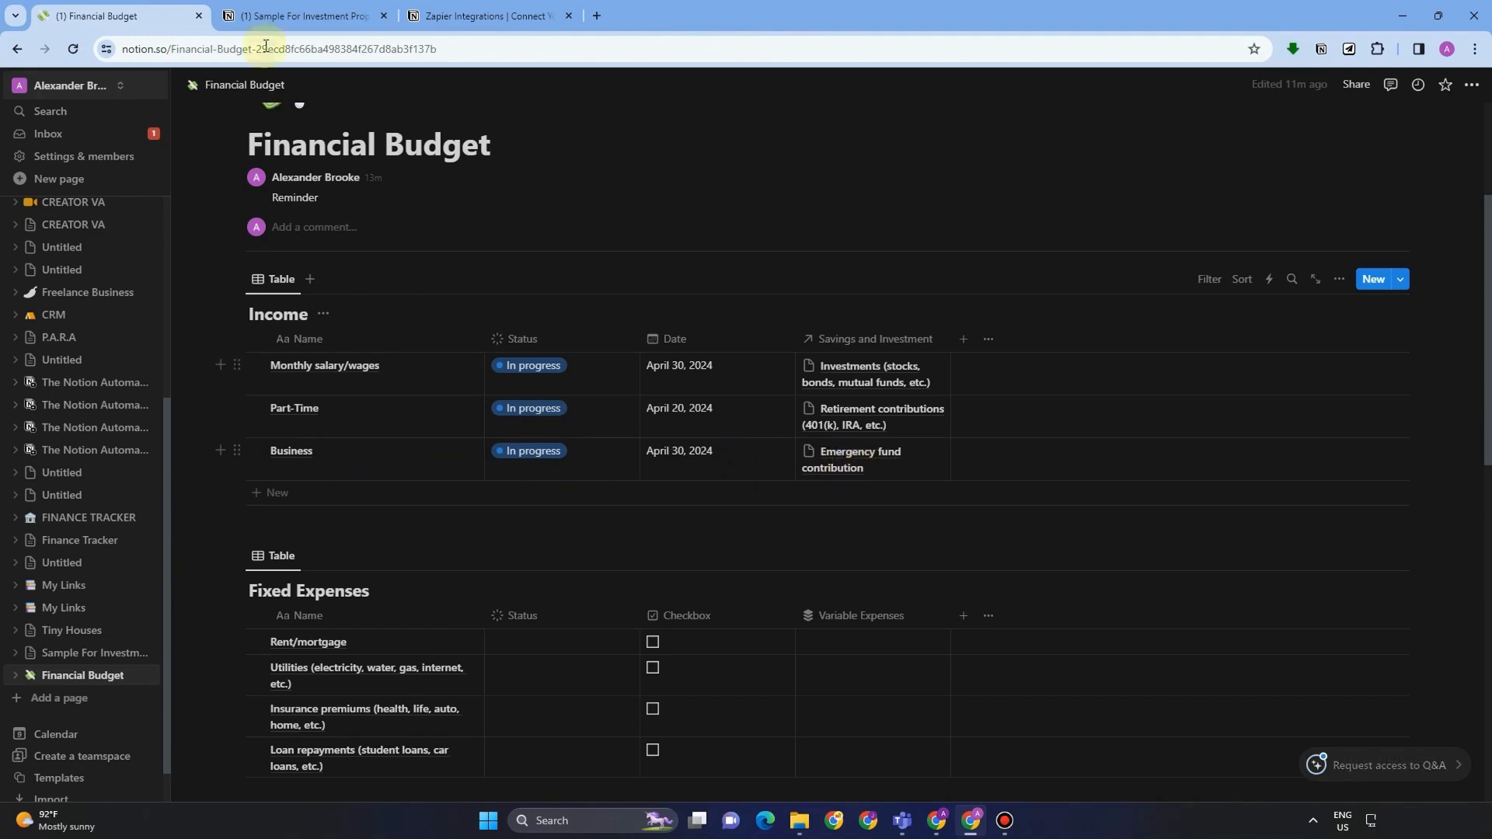
scroll(876, 692, "down", 3)
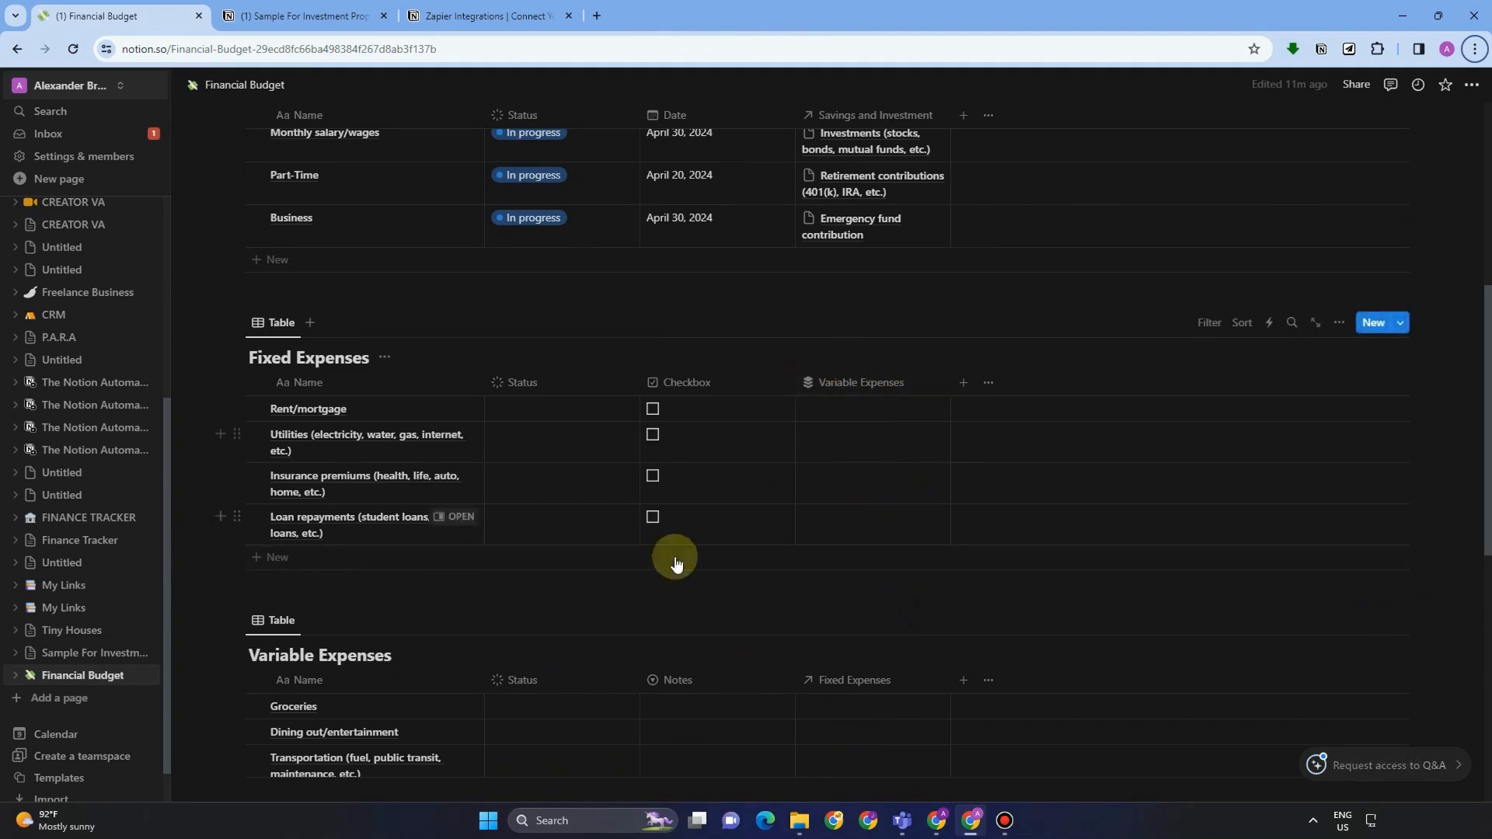
left_click(848, 418)
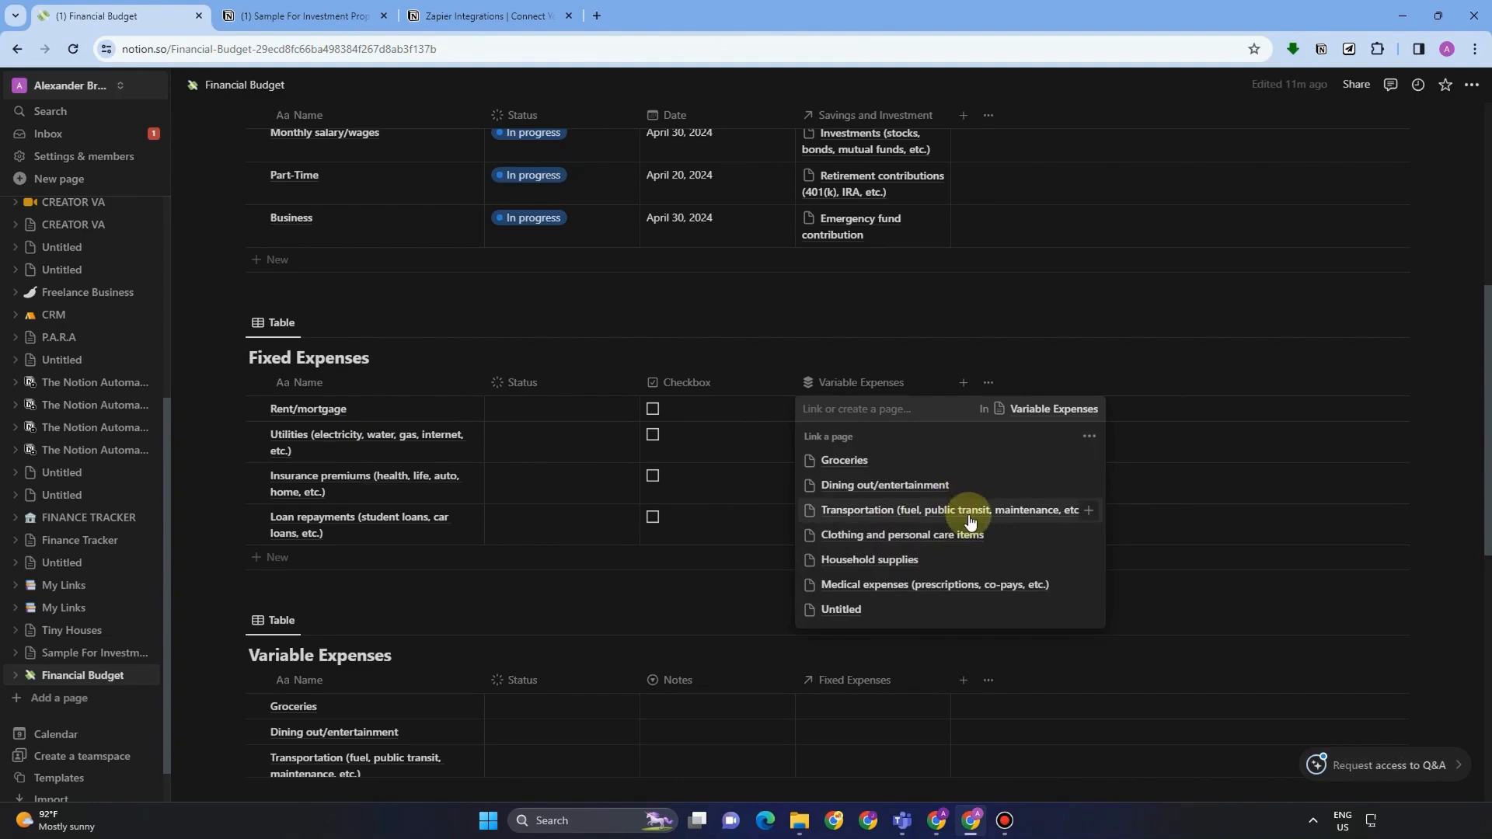
left_click(938, 562)
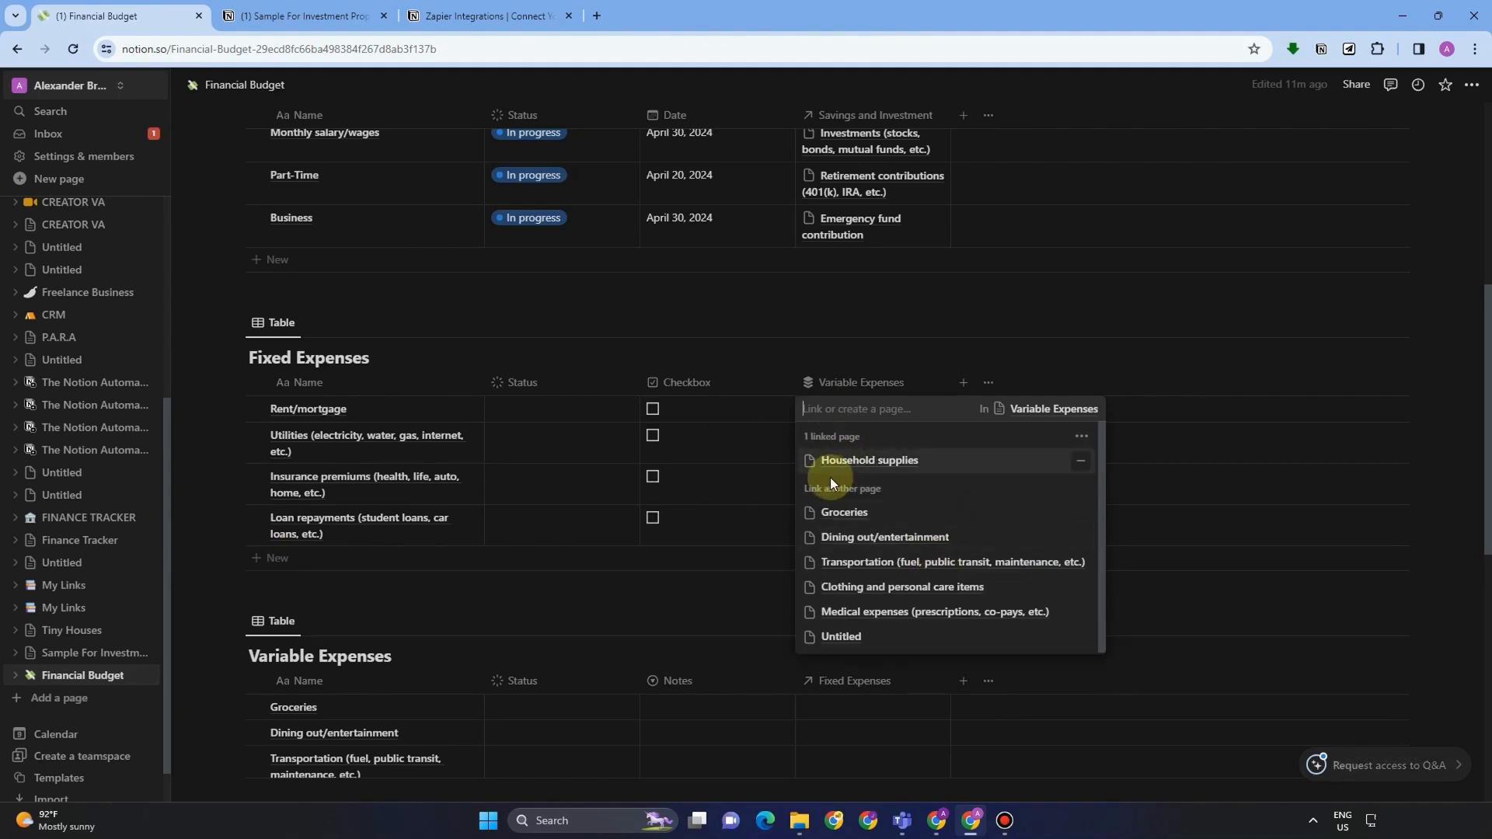
left_click(845, 462)
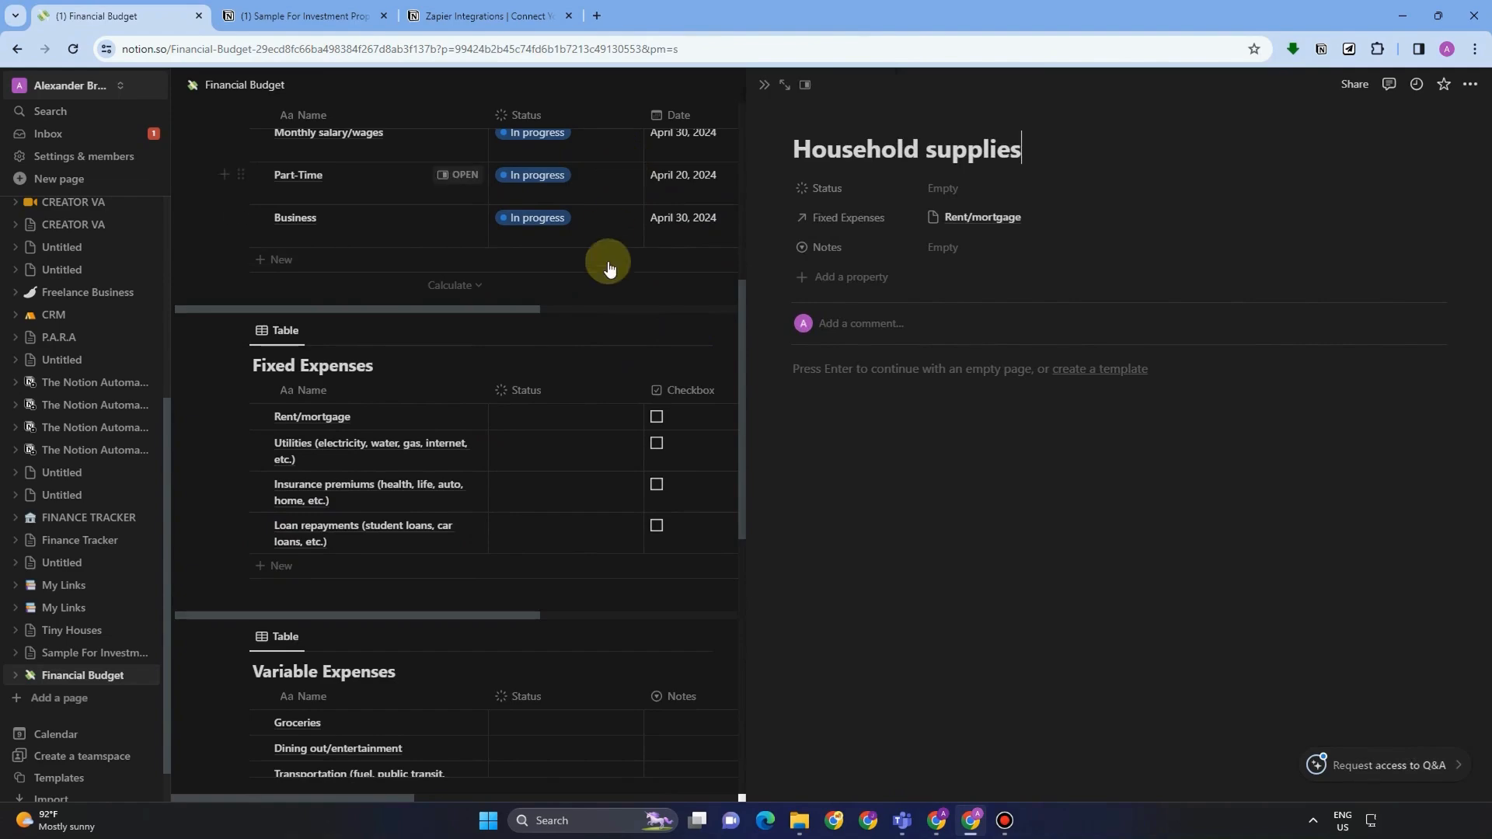
left_click(618, 302)
left_click(206, 356)
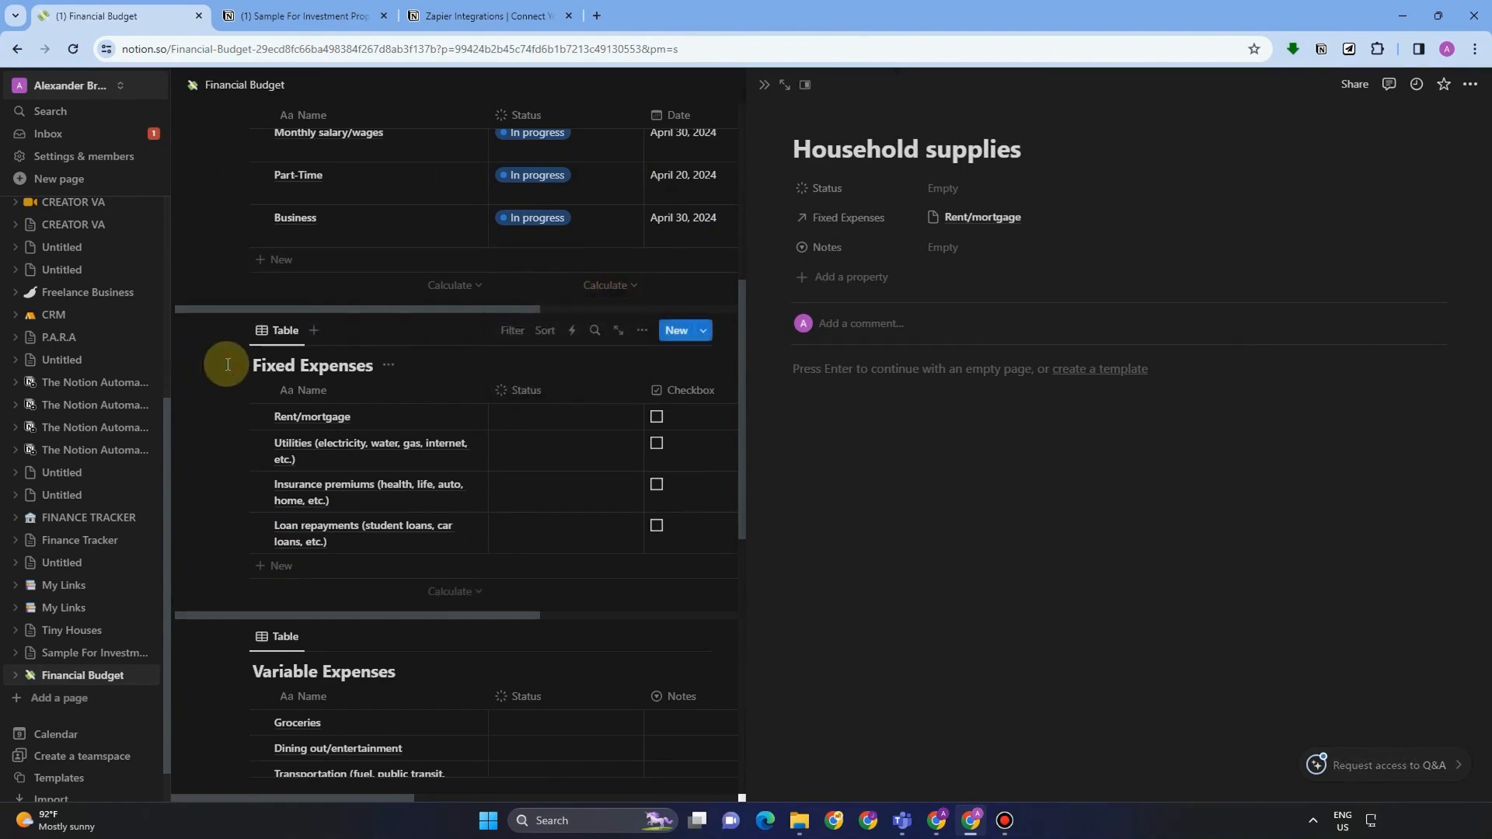
left_click(231, 403)
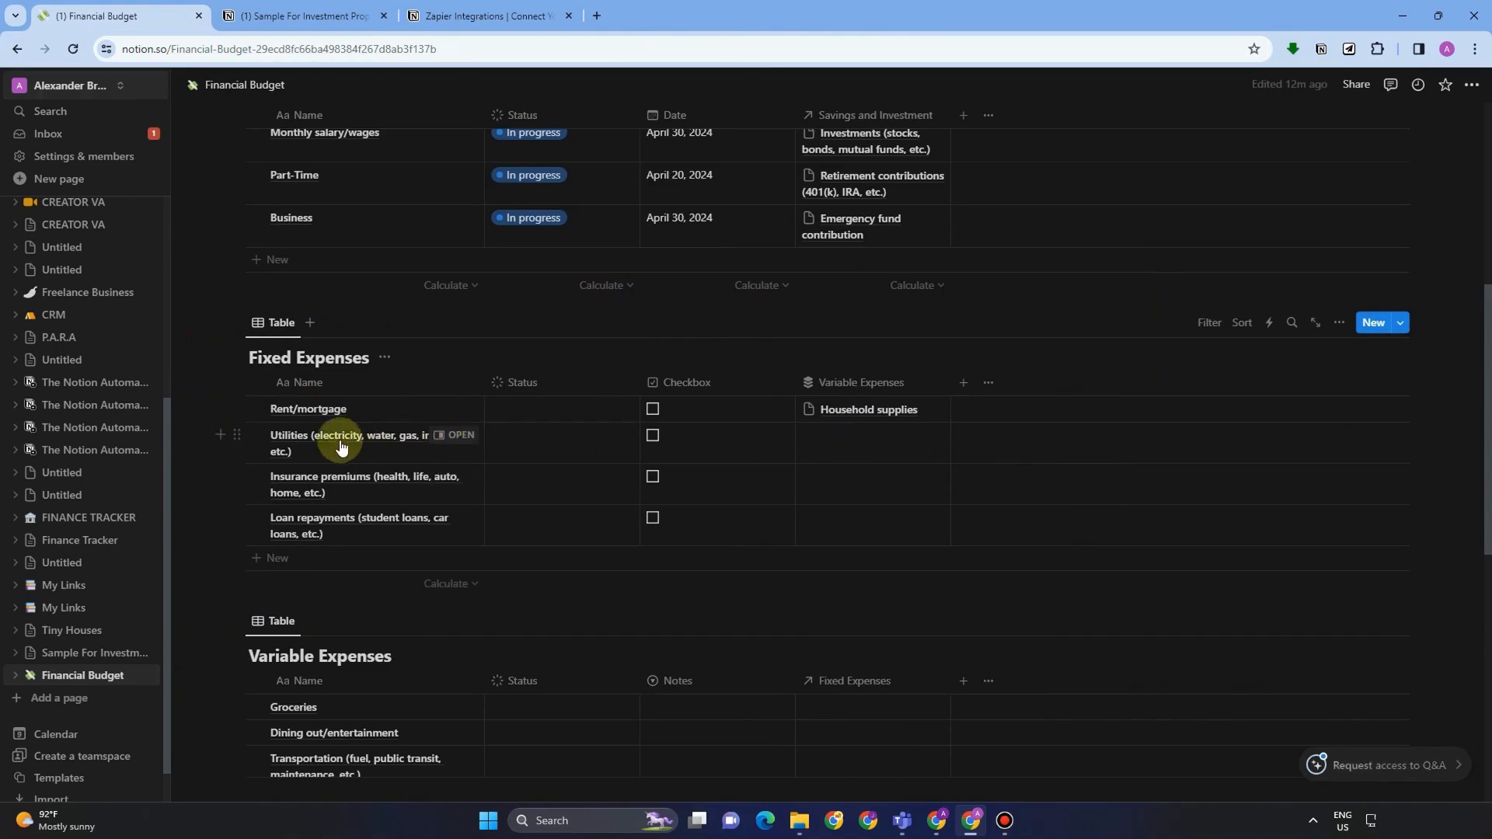
- In the Fixed Expenses table's Variable Expenses property, link Utilities to Household supplies and Insurance premiums to Medical expenses (prescriptions, co-pays, etc.)
left_click(863, 446)
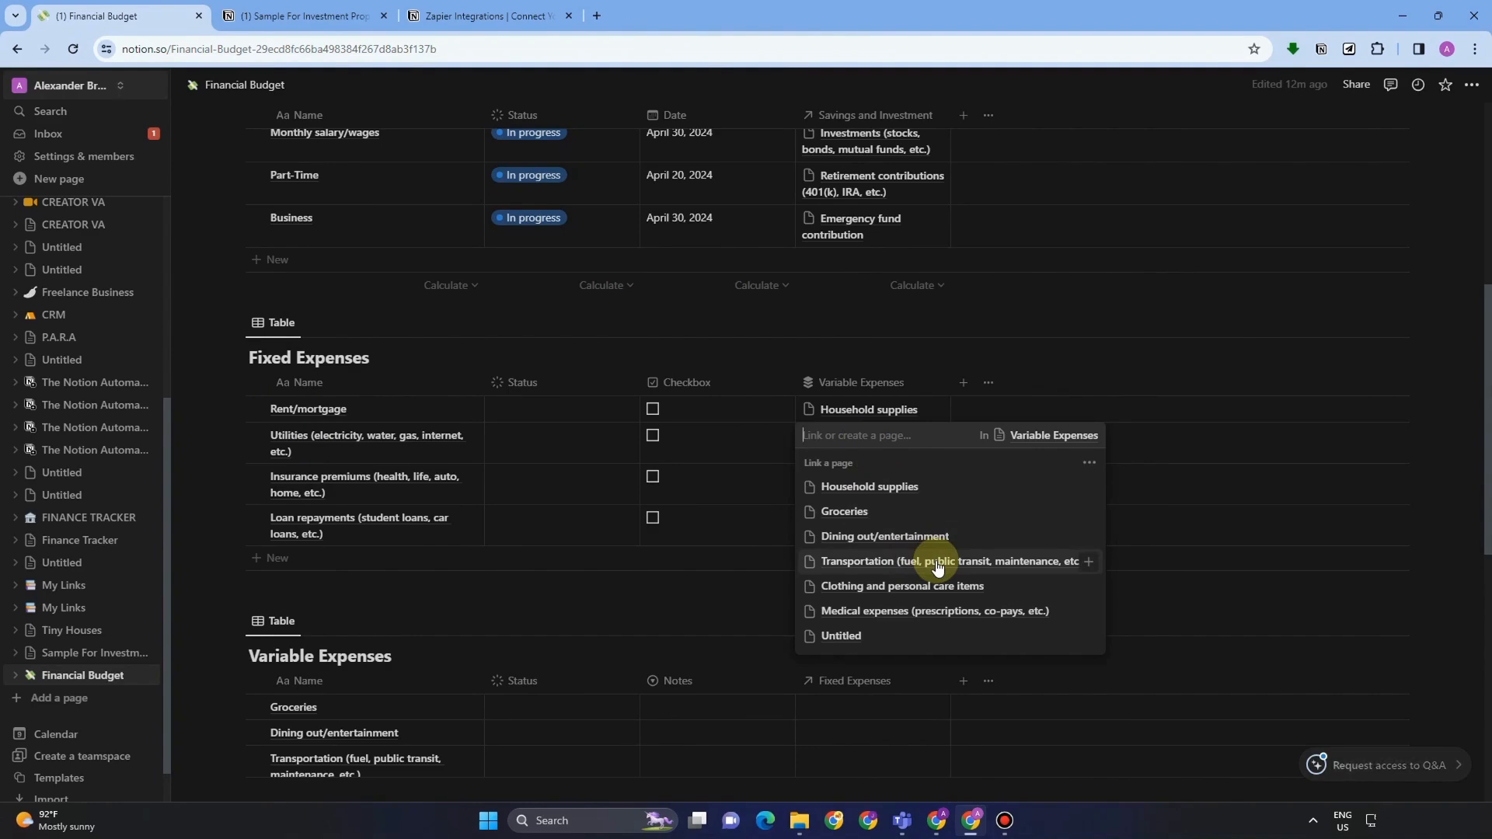
left_click(880, 491)
key("Escape")
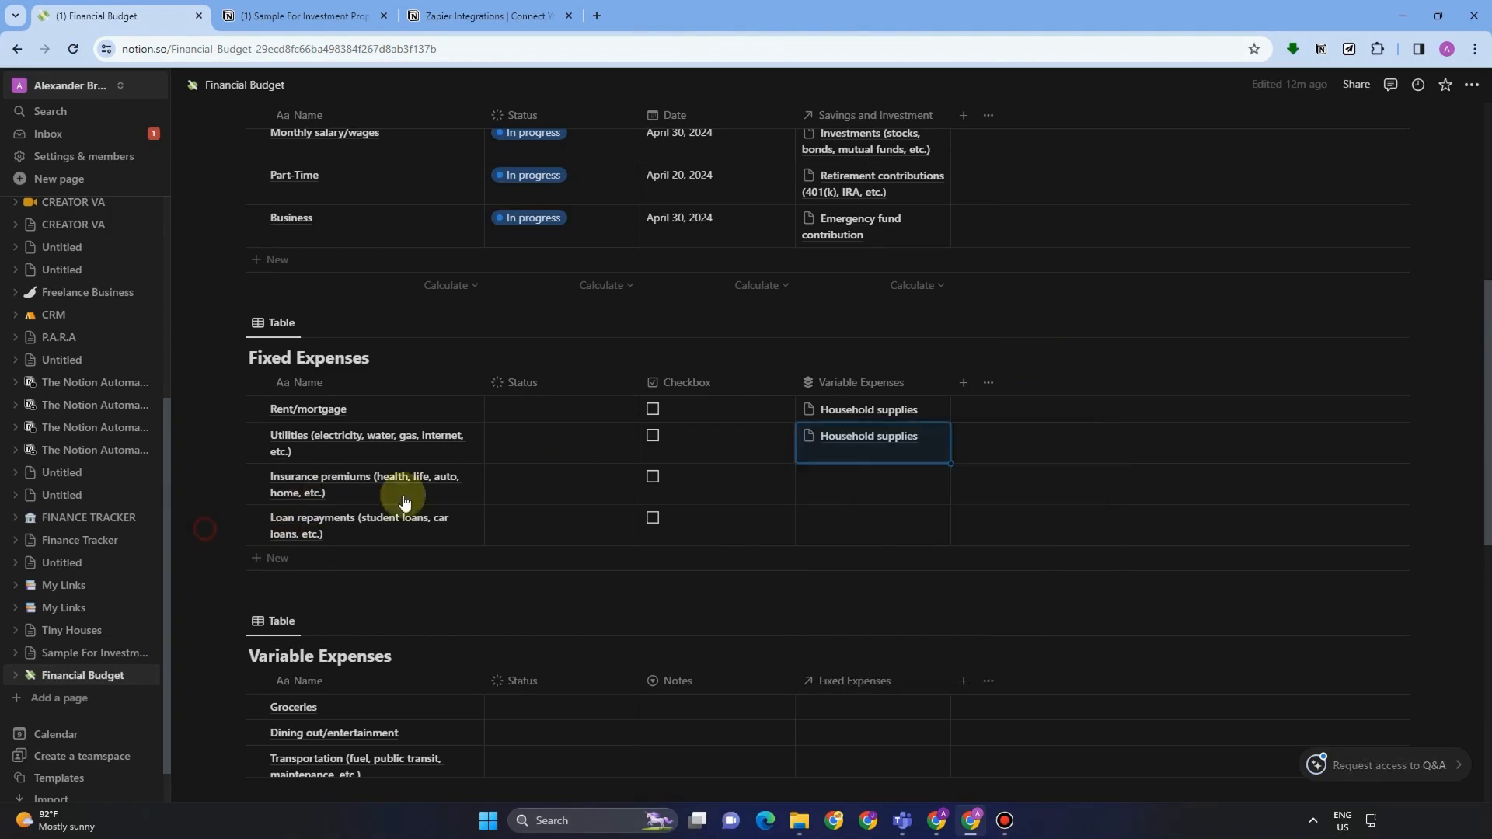
left_click(840, 481)
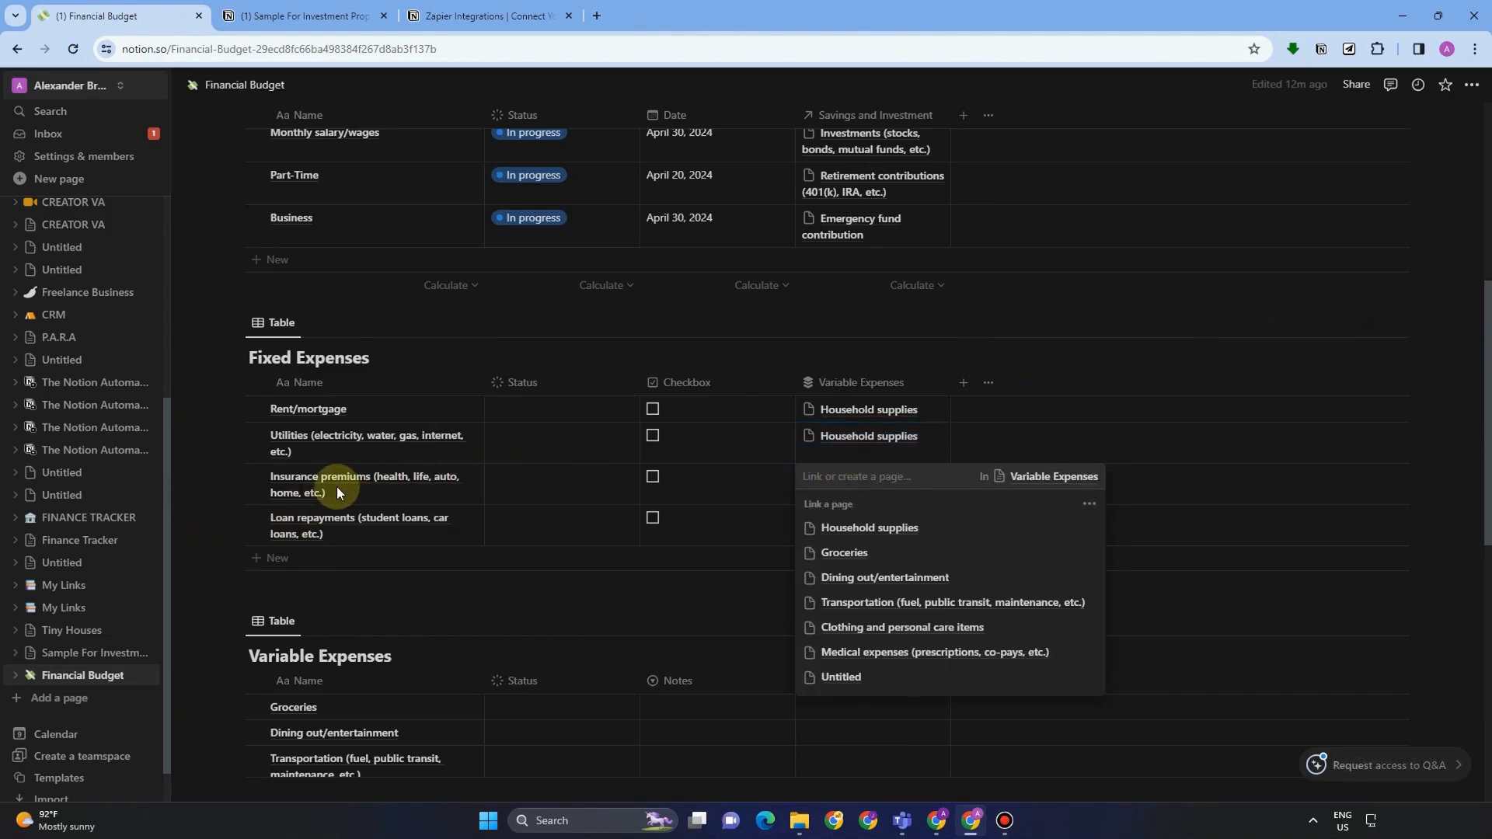
left_click(959, 655)
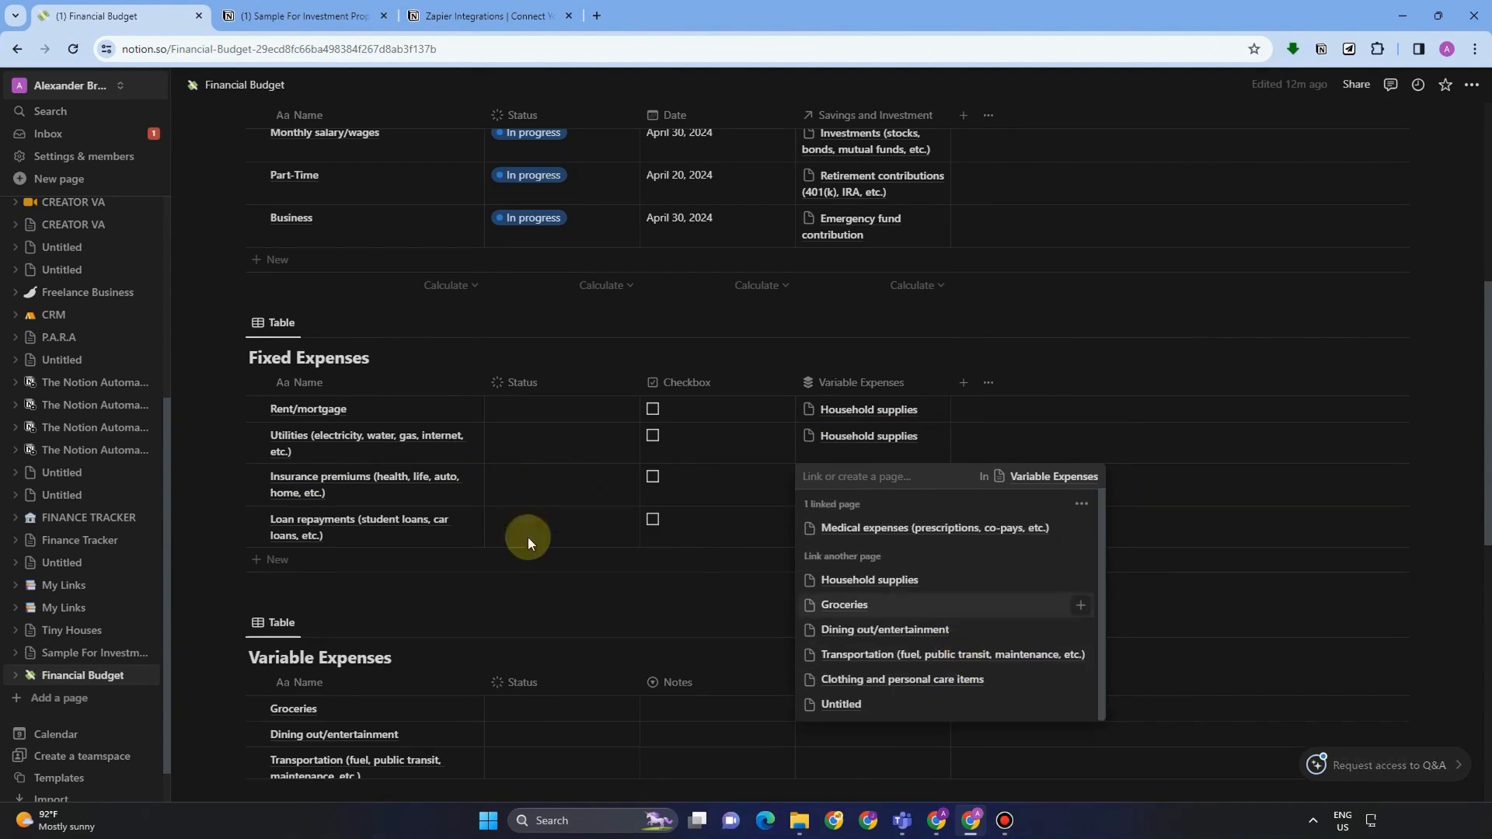
key("Escape")
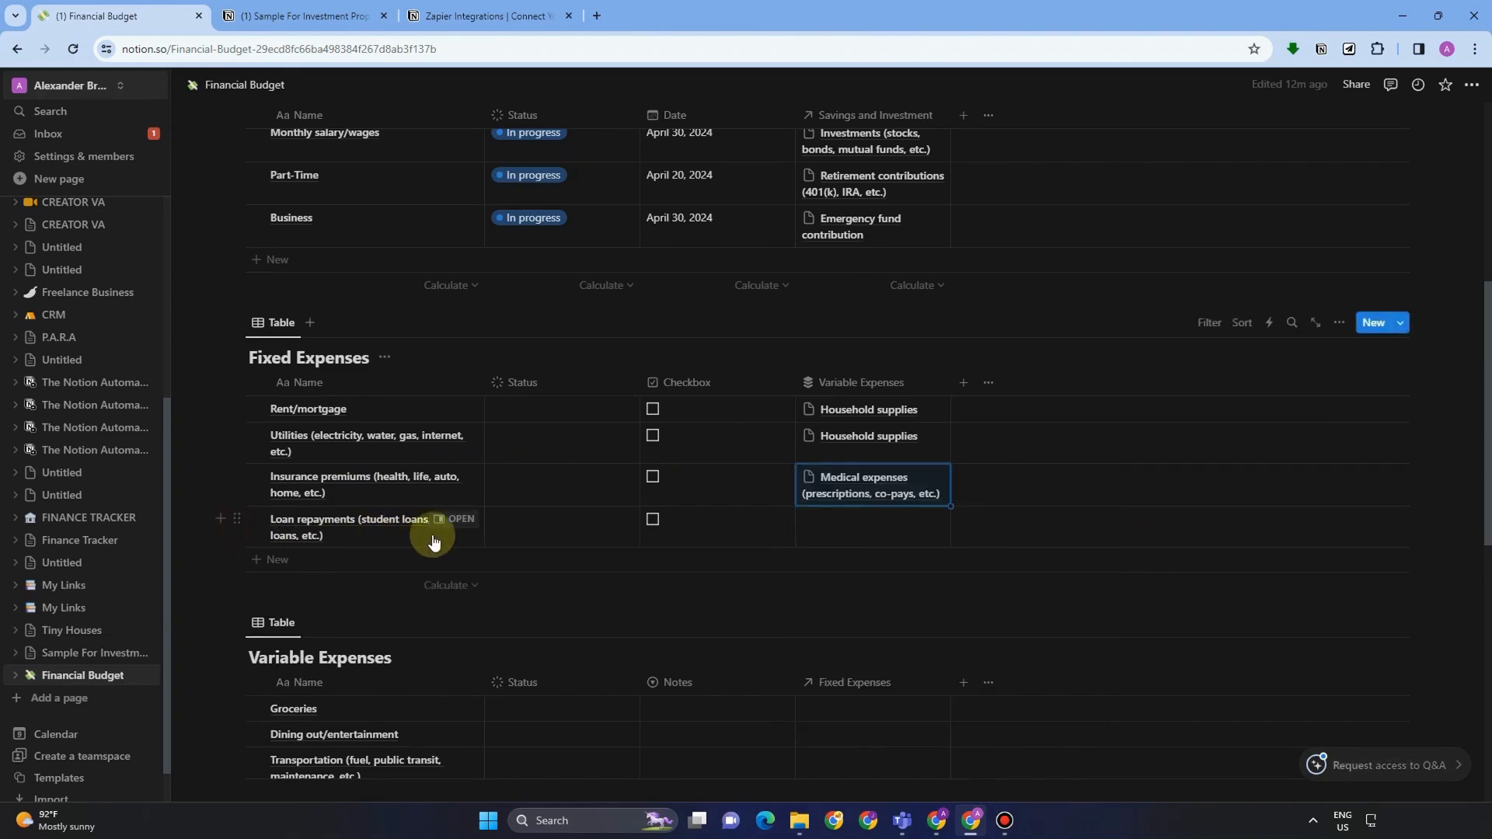
- Link the Loan repayments row of the Fixed Expenses table to Clothing and personal care items in its Variable Expenses property
left_click(876, 541)
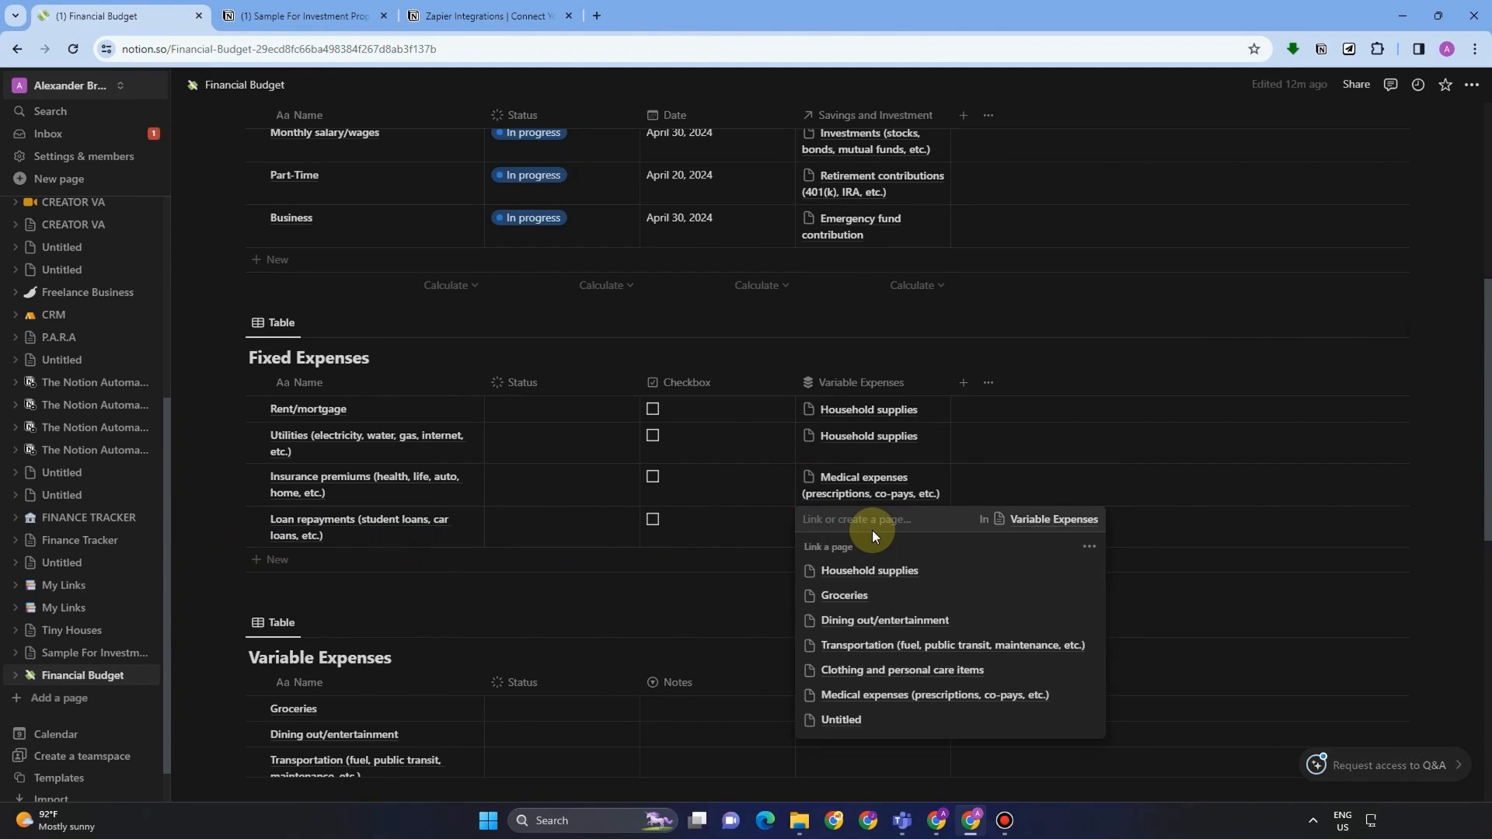
left_click(902, 673)
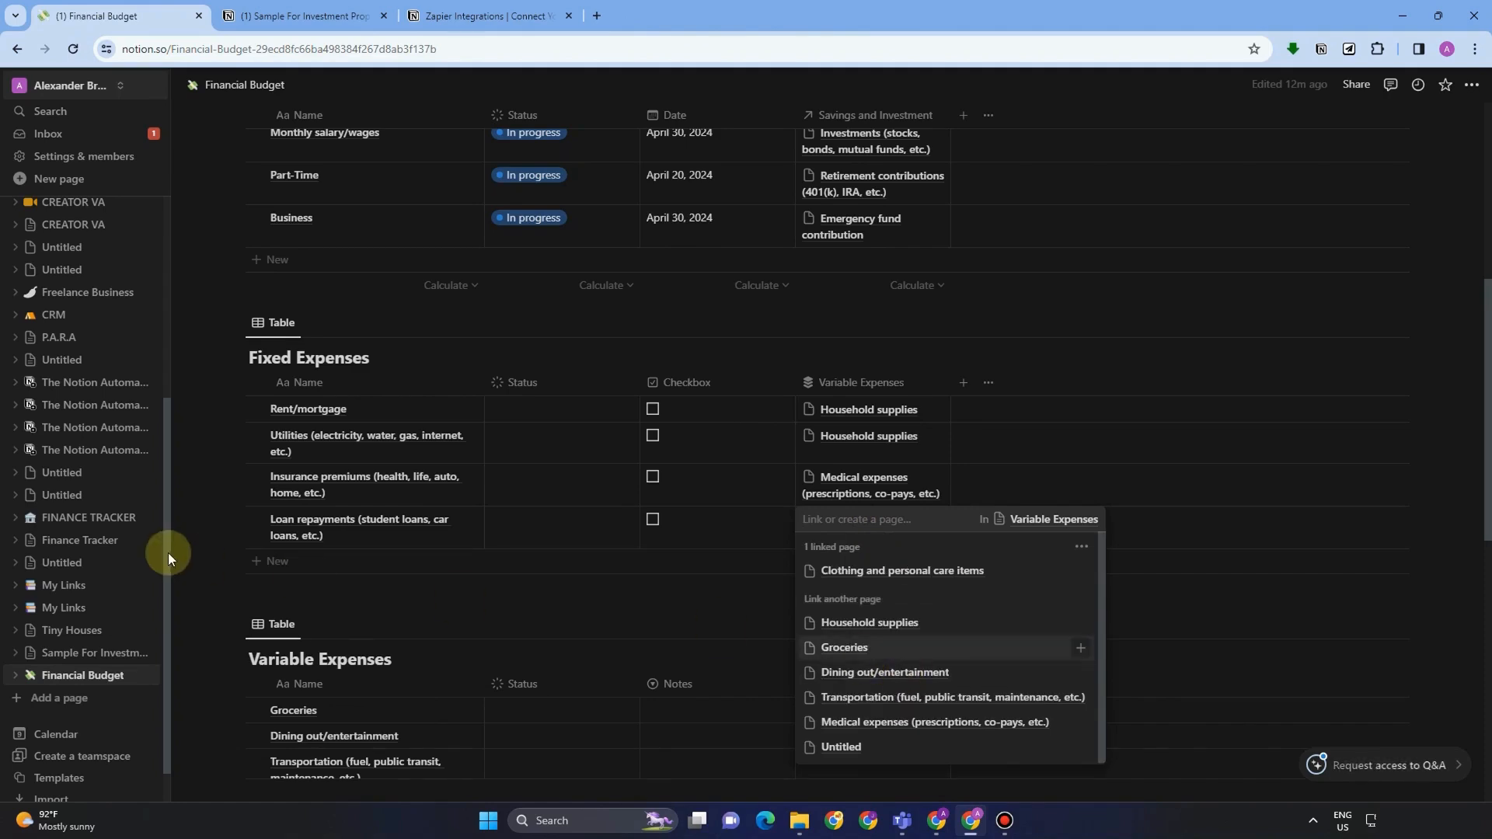
key("Escape")
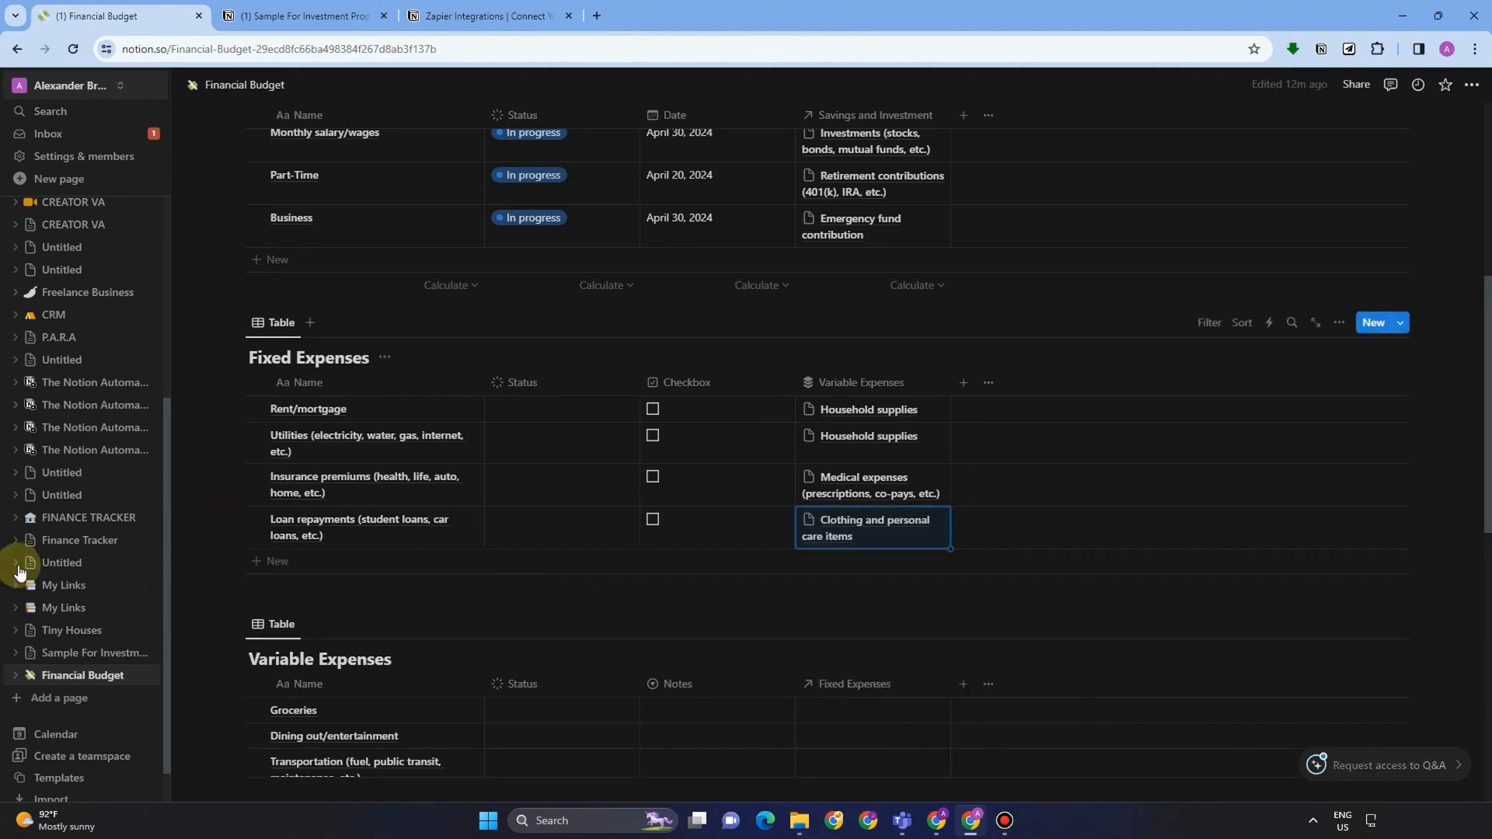
- Review the linked entries in the Income, Fixed Expenses, Variable Expenses and Savings and Investment tables
scroll(603, 589, "down", 3)
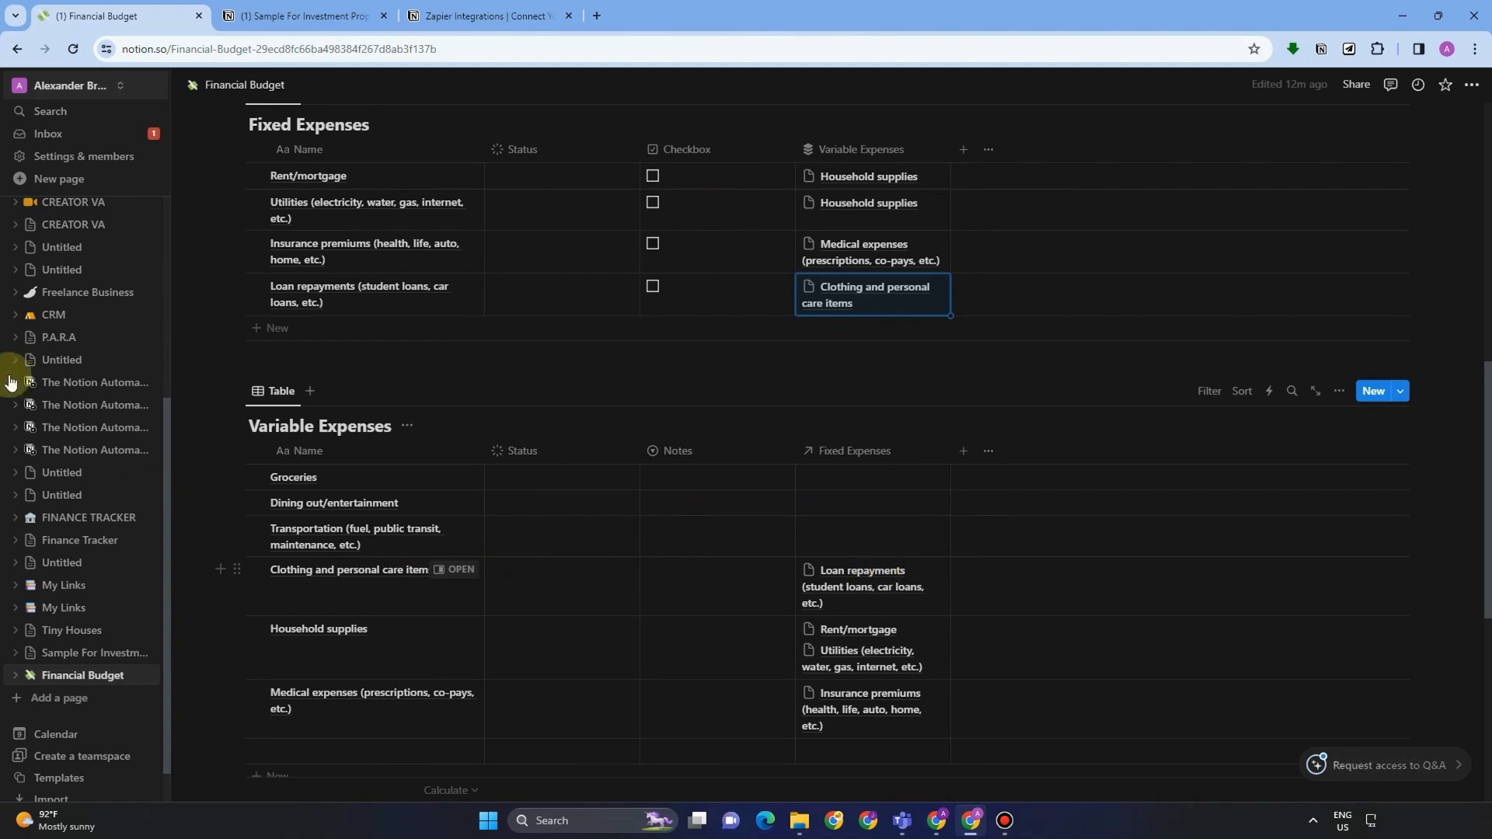
scroll(929, 495, "up", 3)
scroll(929, 495, "up", 4)
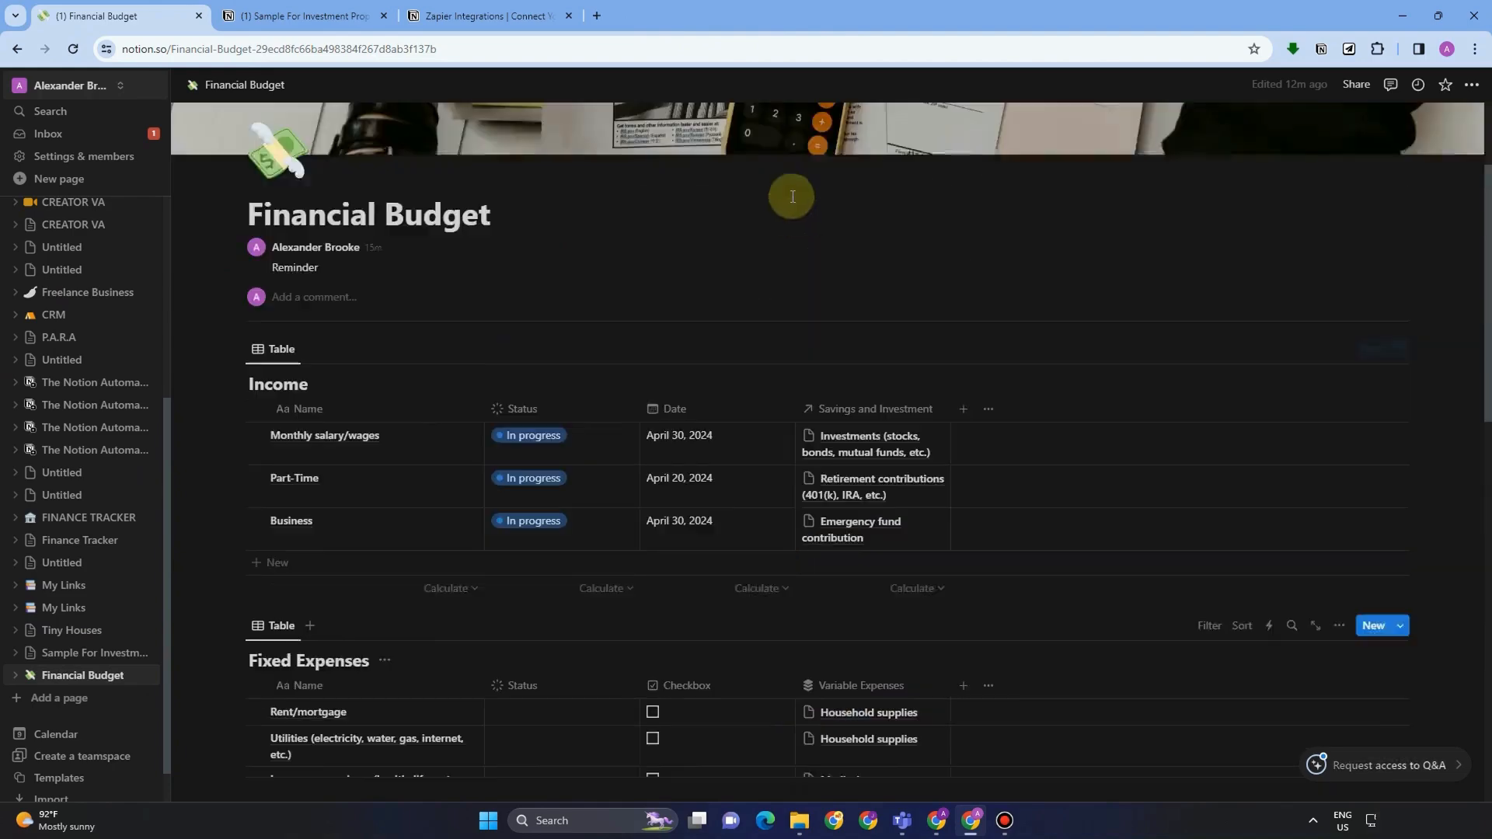
scroll(893, 483, "down", 4)
scroll(960, 498, "down", 9)
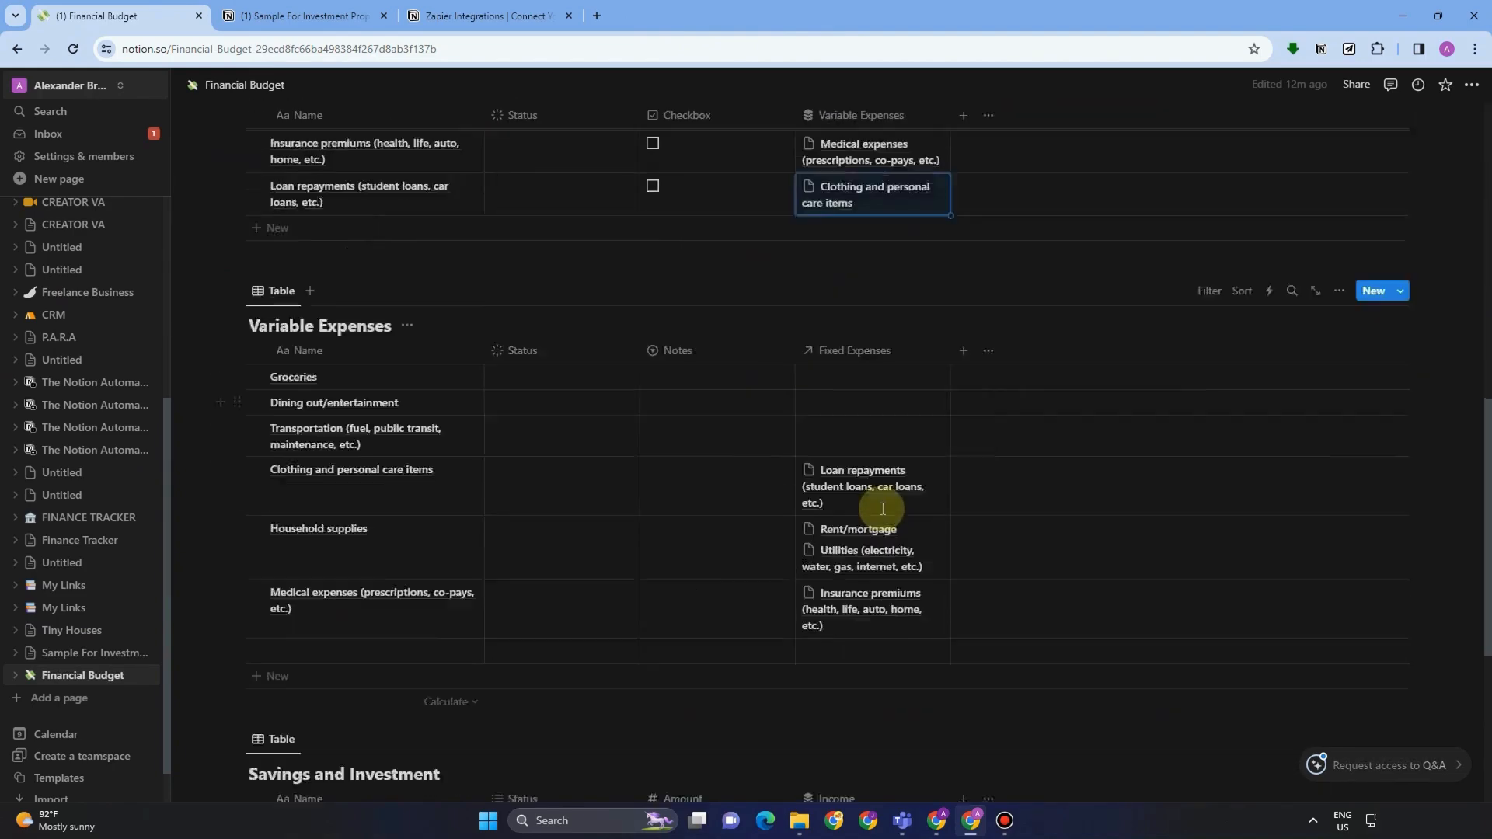
mouse_move(936, 821)
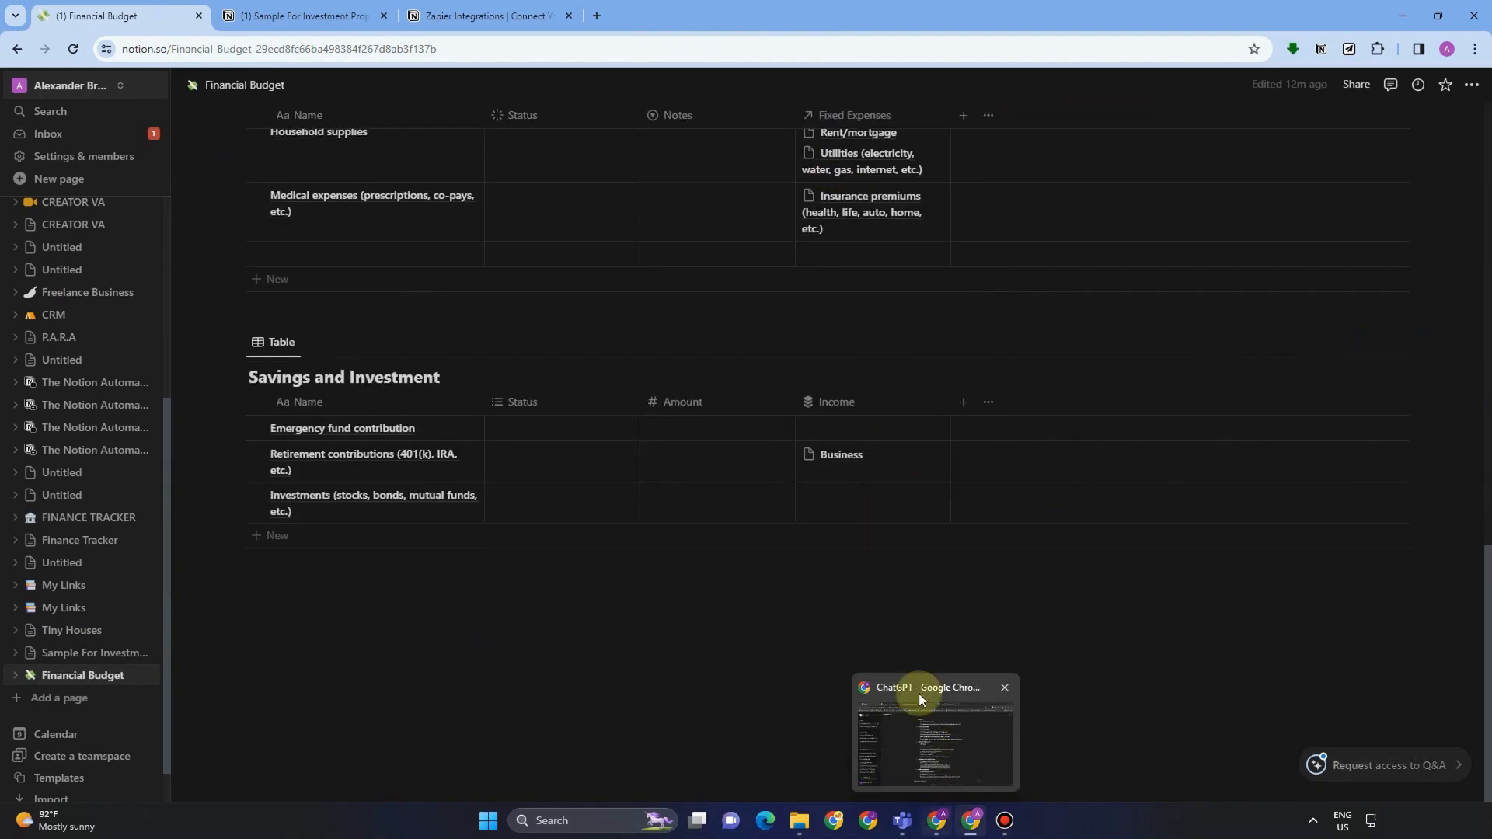
left_click(762, 595)
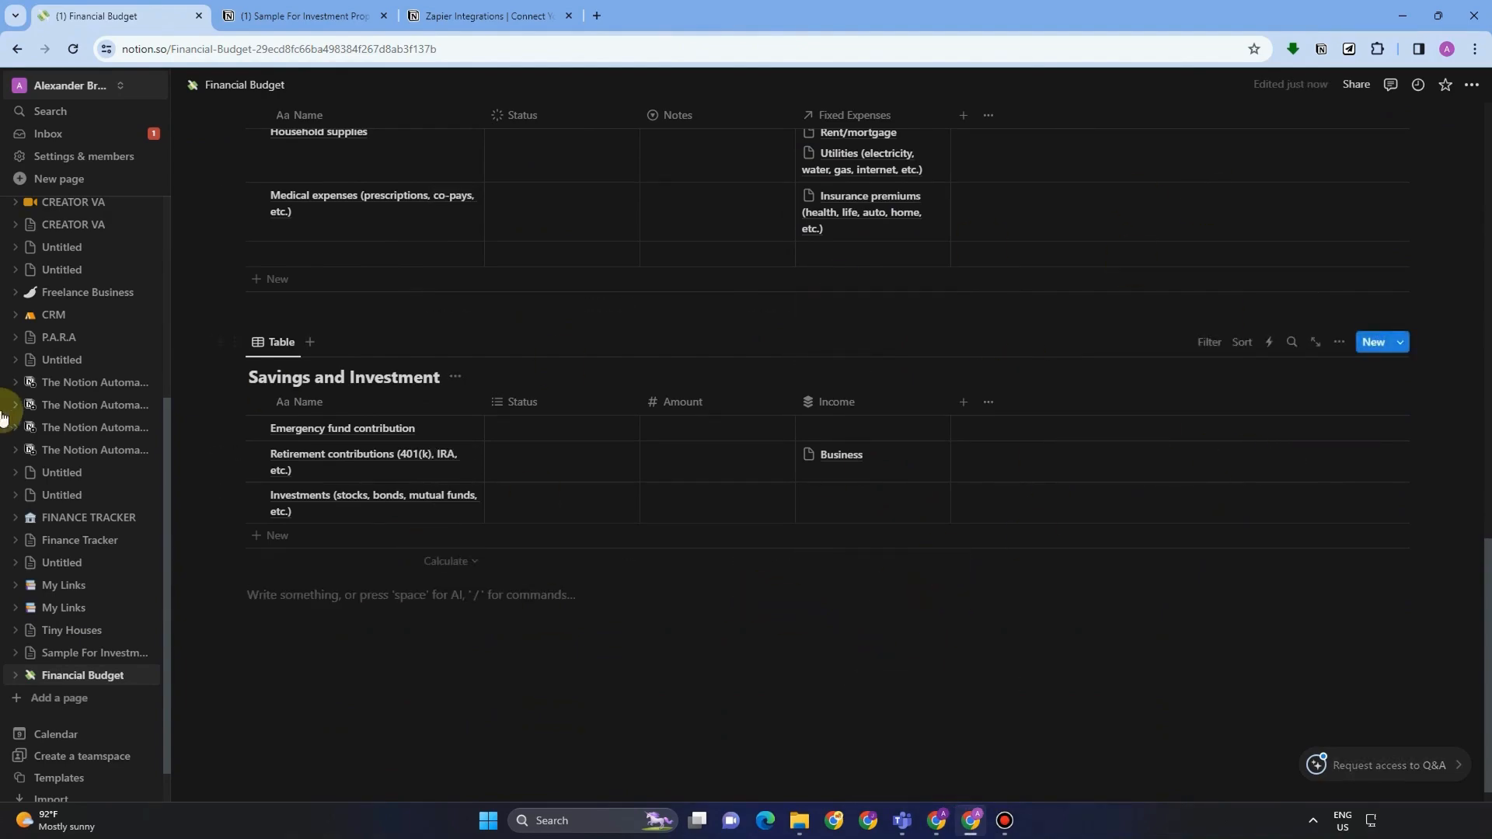
- Add an empty untitled entry to the Savings and Investment table and close its page
left_click(1372, 344)
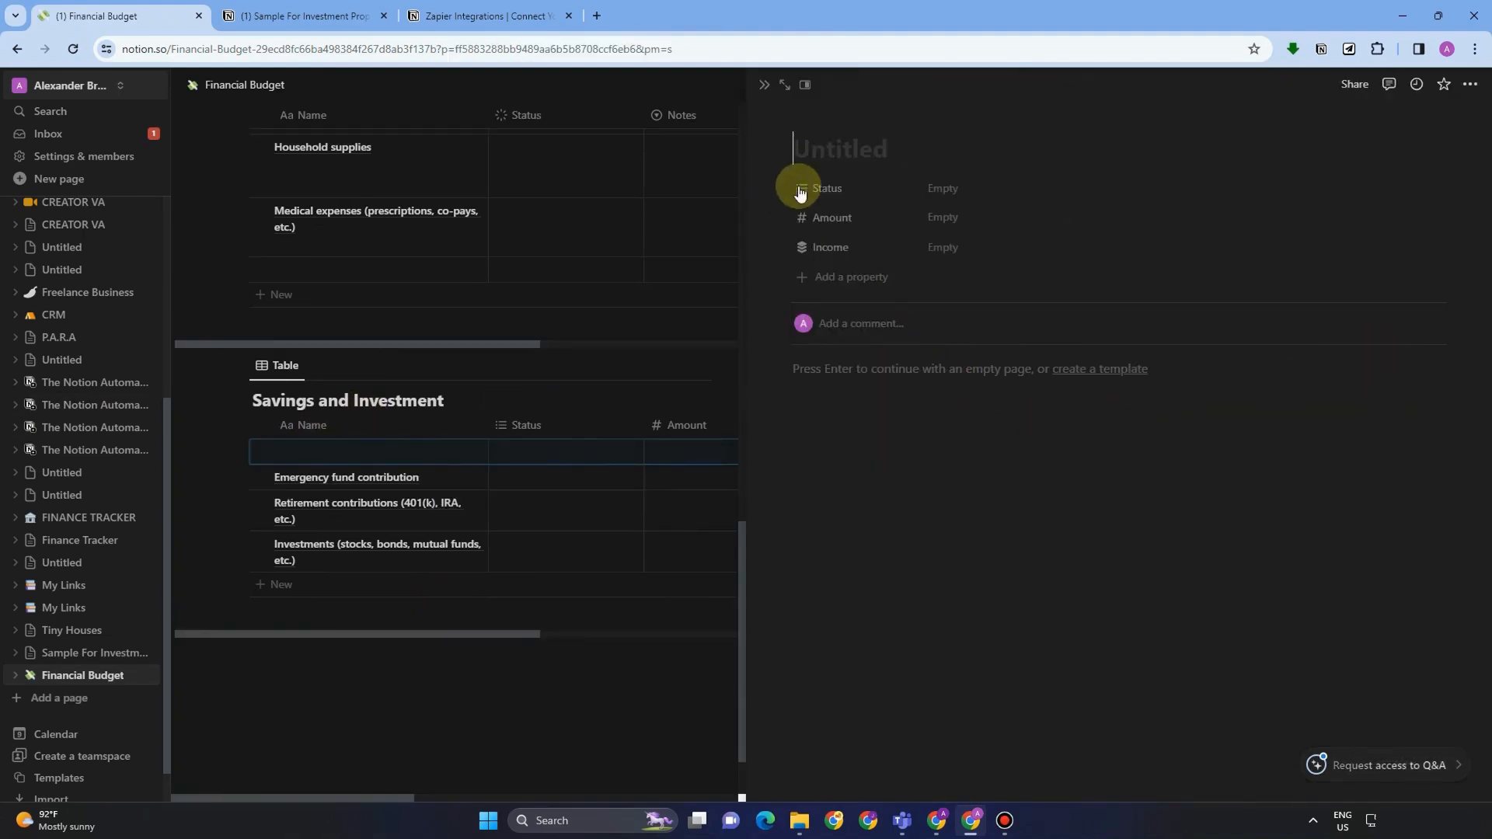
left_click(846, 375)
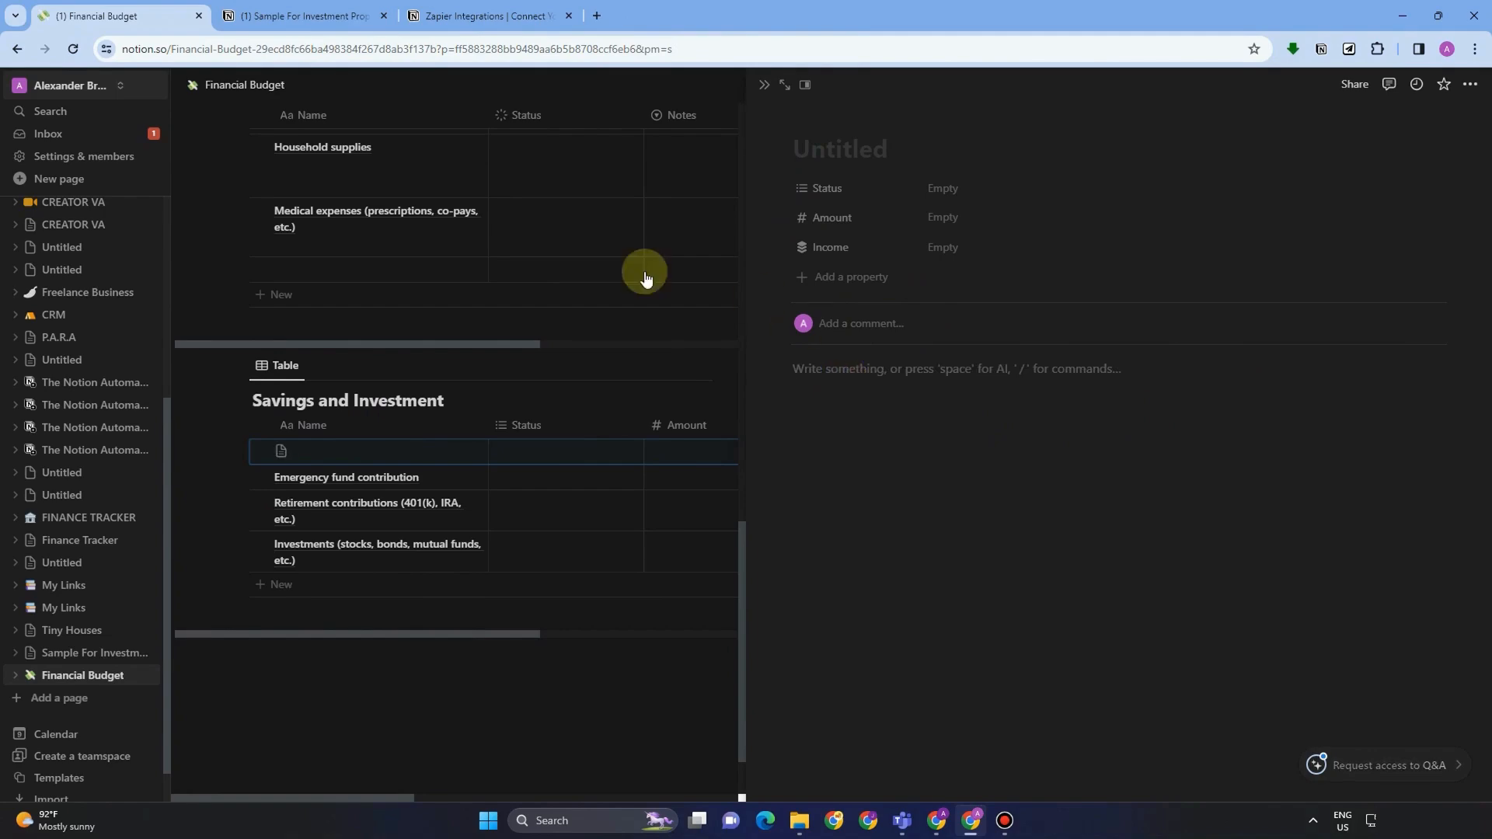
left_click(603, 732)
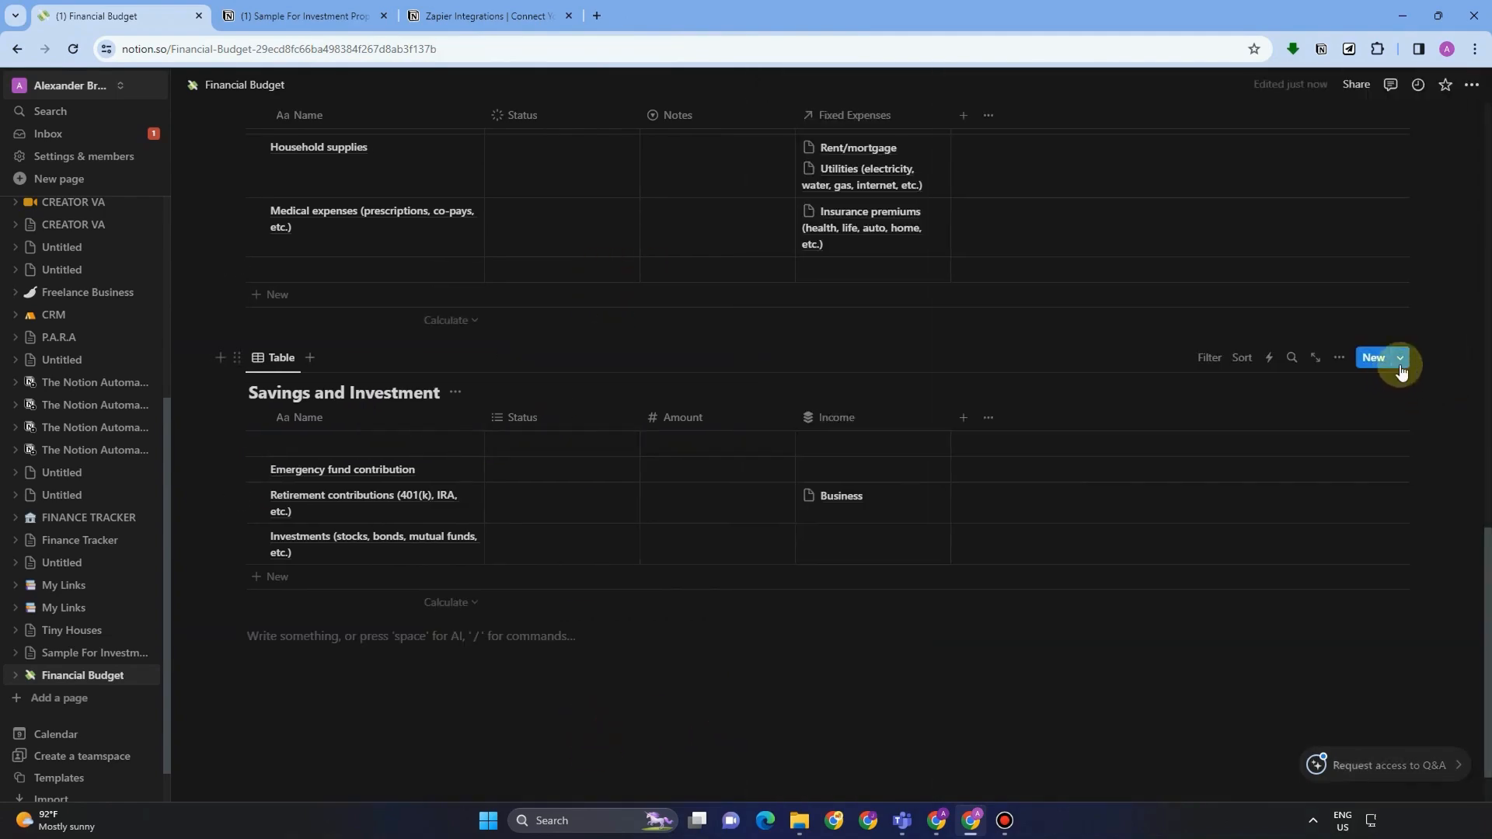
- Create a new template for the Savings and Investment database titled Other Expenses
left_click(1400, 358)
left_click(1350, 460)
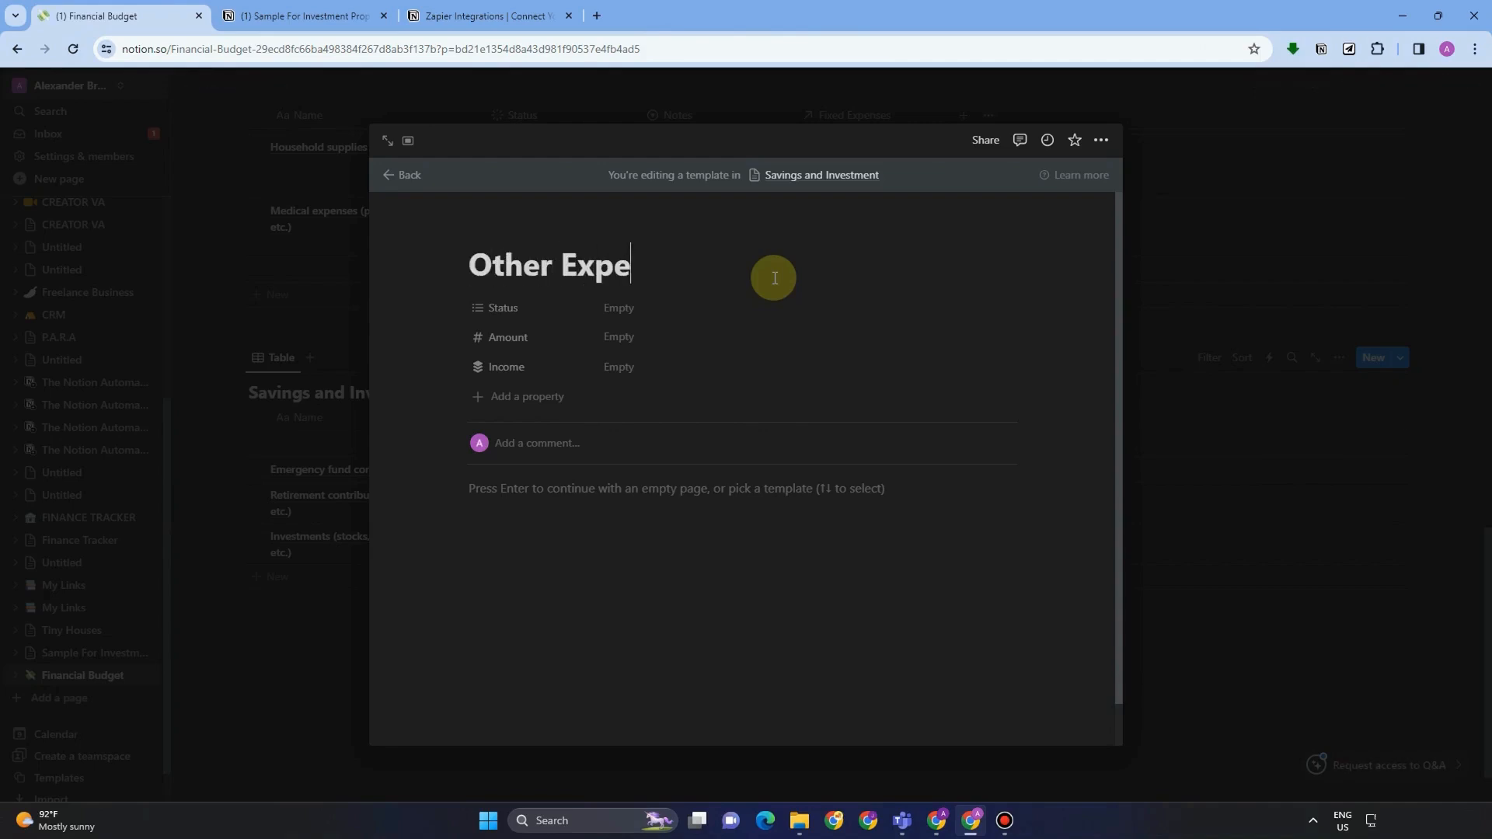
left_click(641, 484)
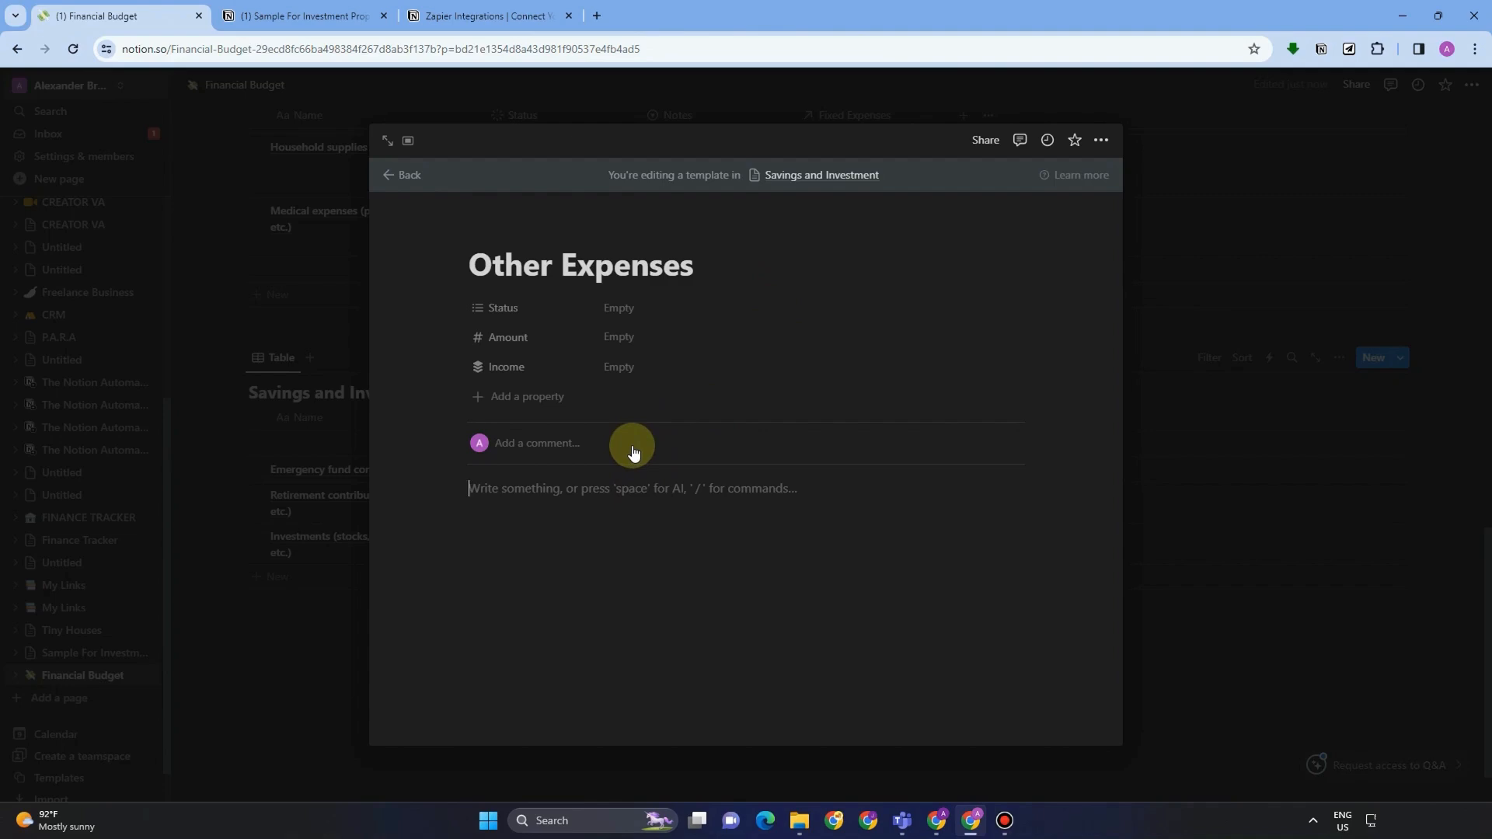
- Insert a linked view of the Variable Expenses database in the template body, copying its existing Table view
type("/")
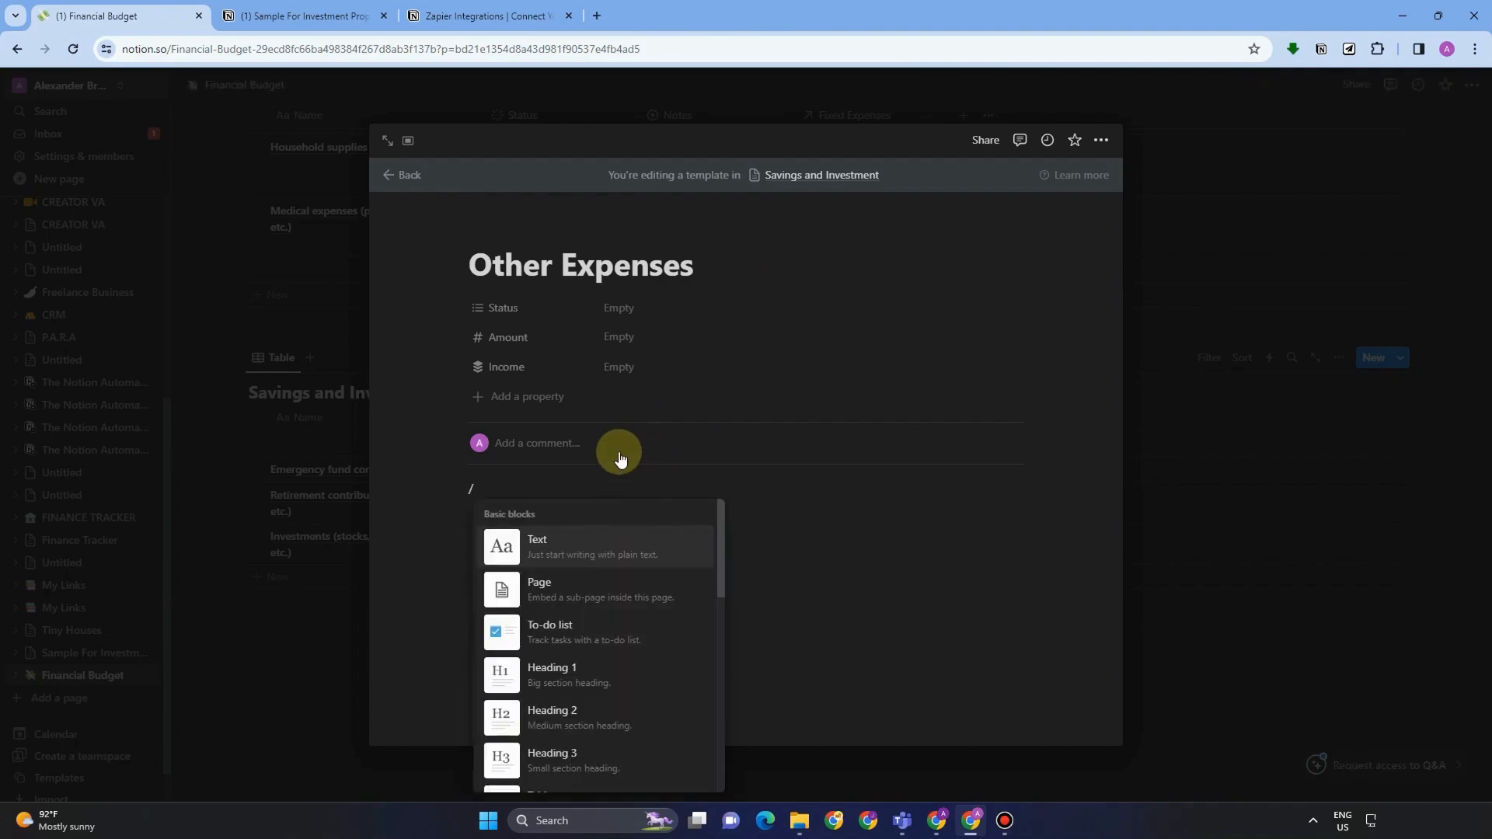
key("BackSpace")
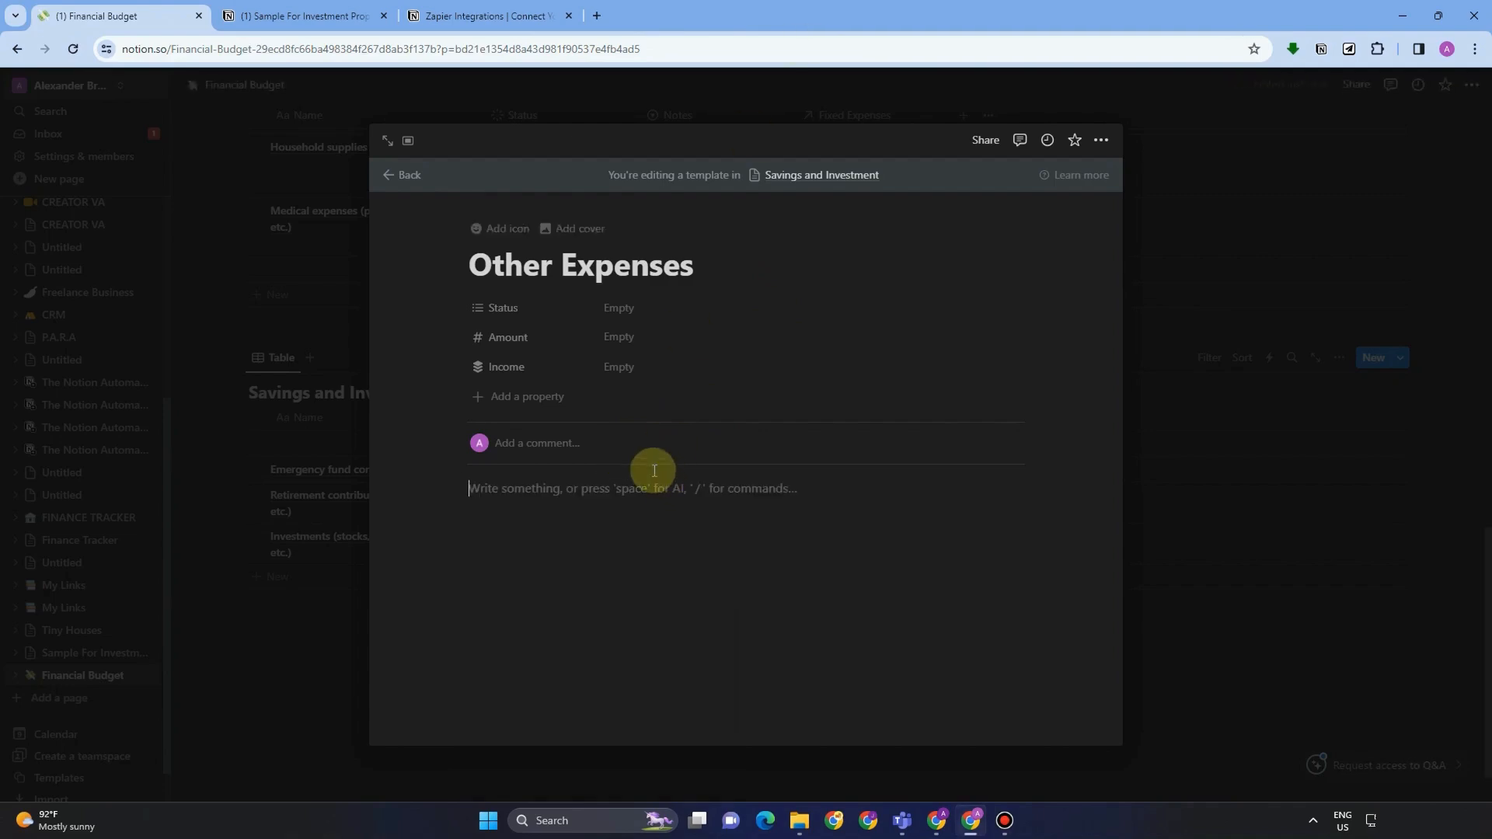
type("/link")
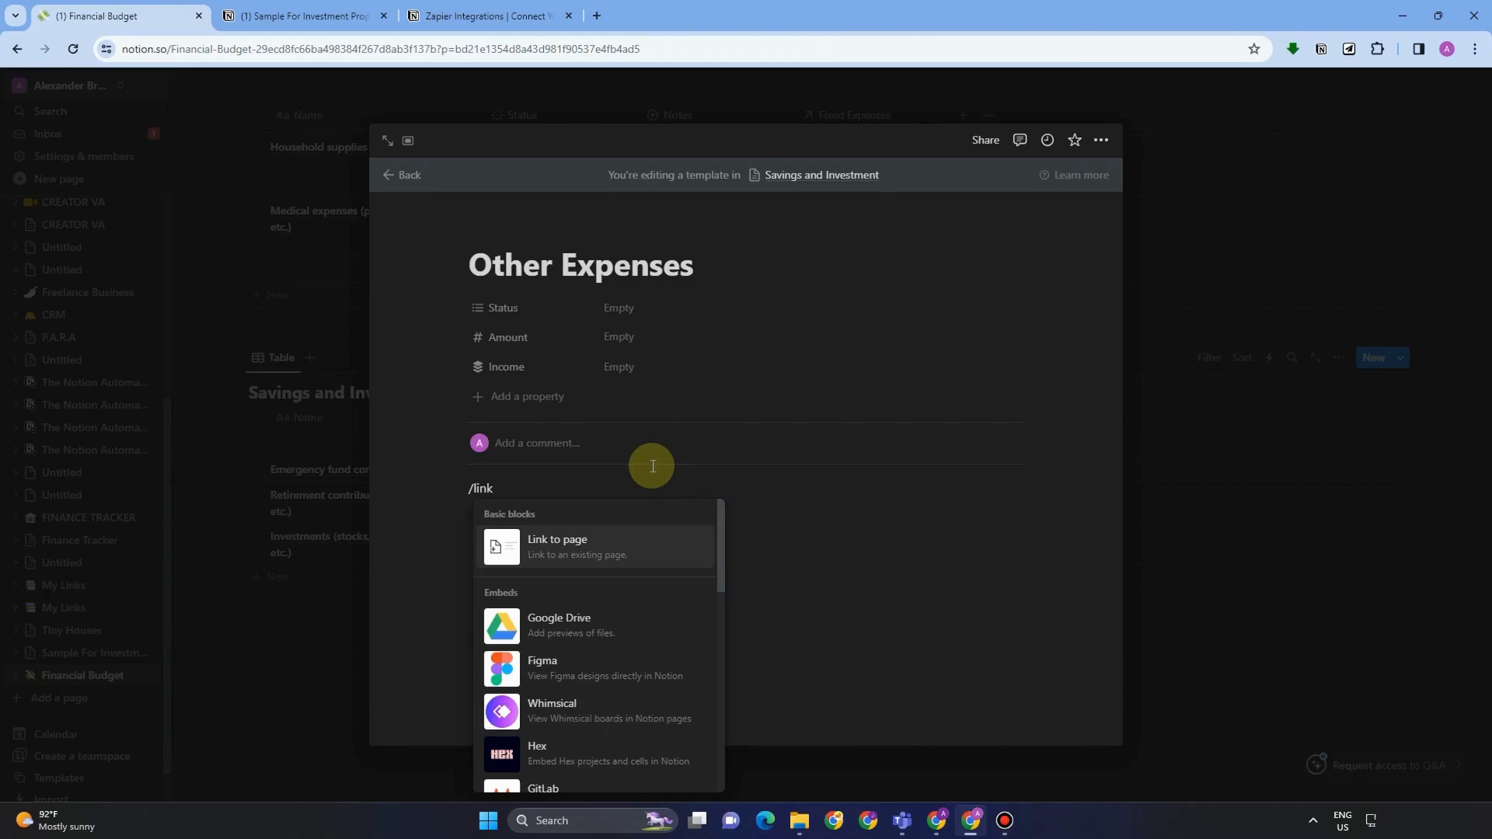
type("ed")
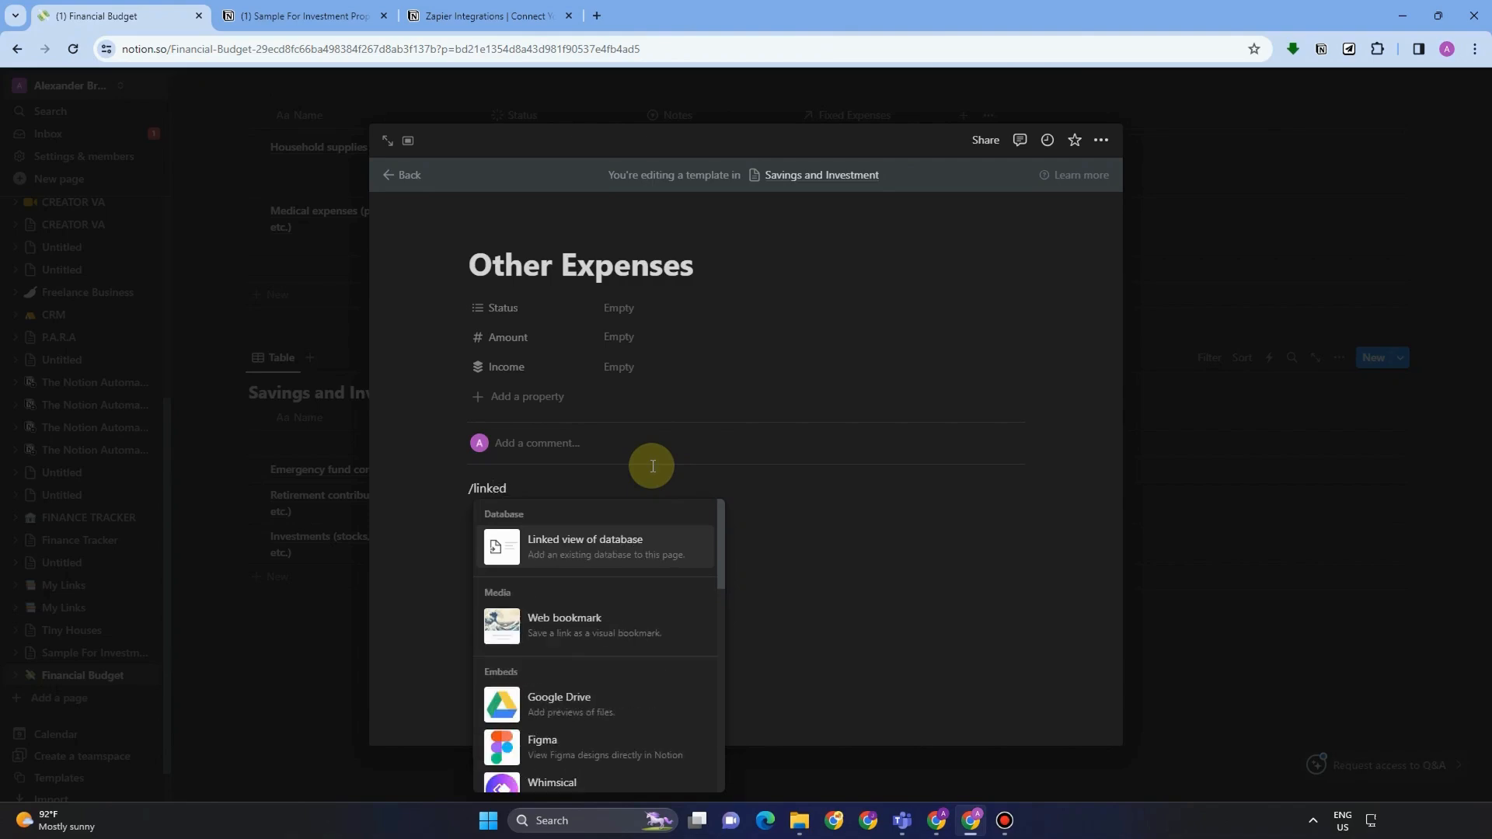
left_click(618, 538)
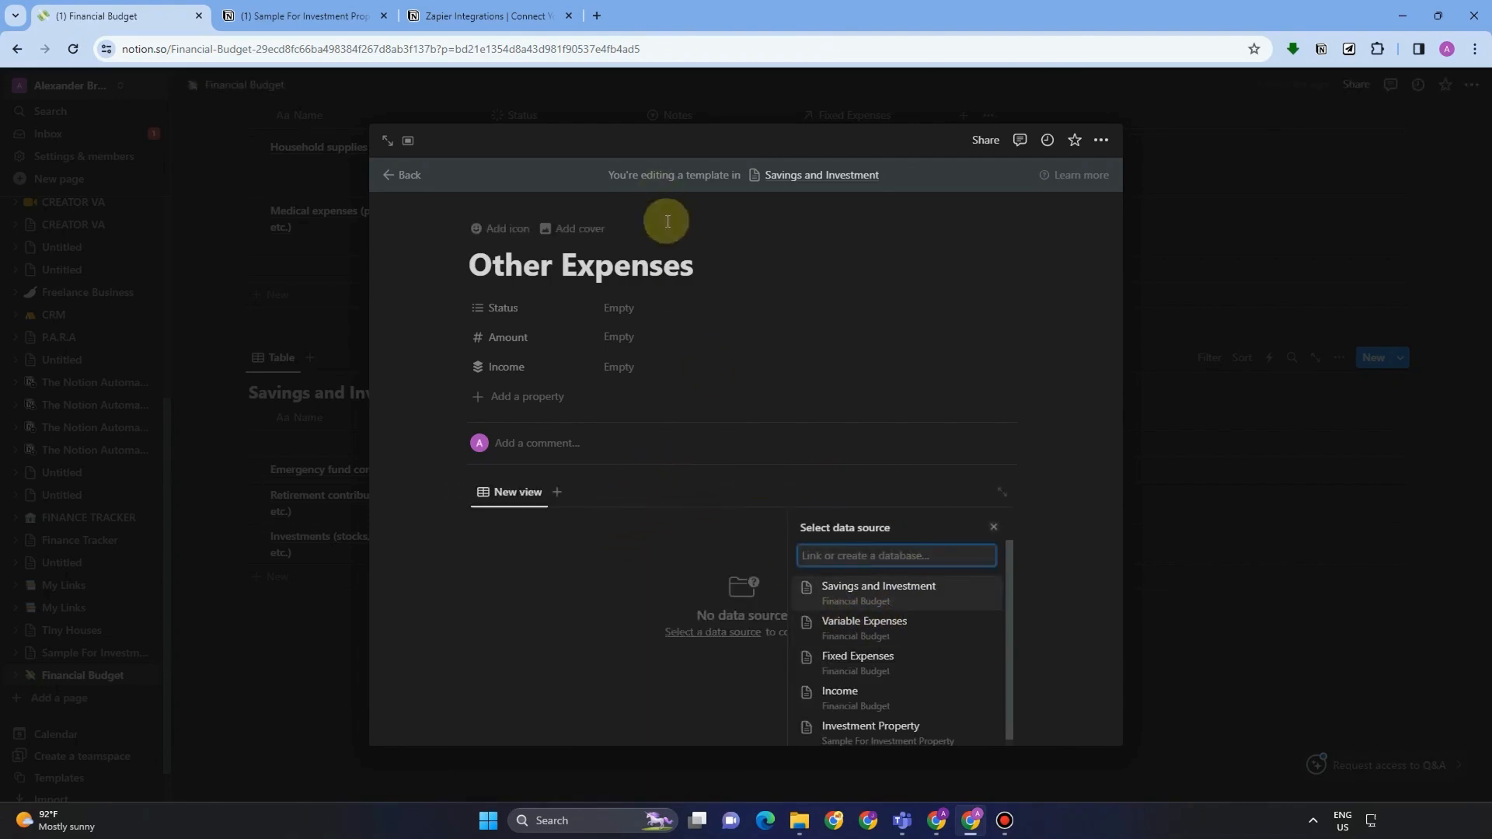
left_click(881, 635)
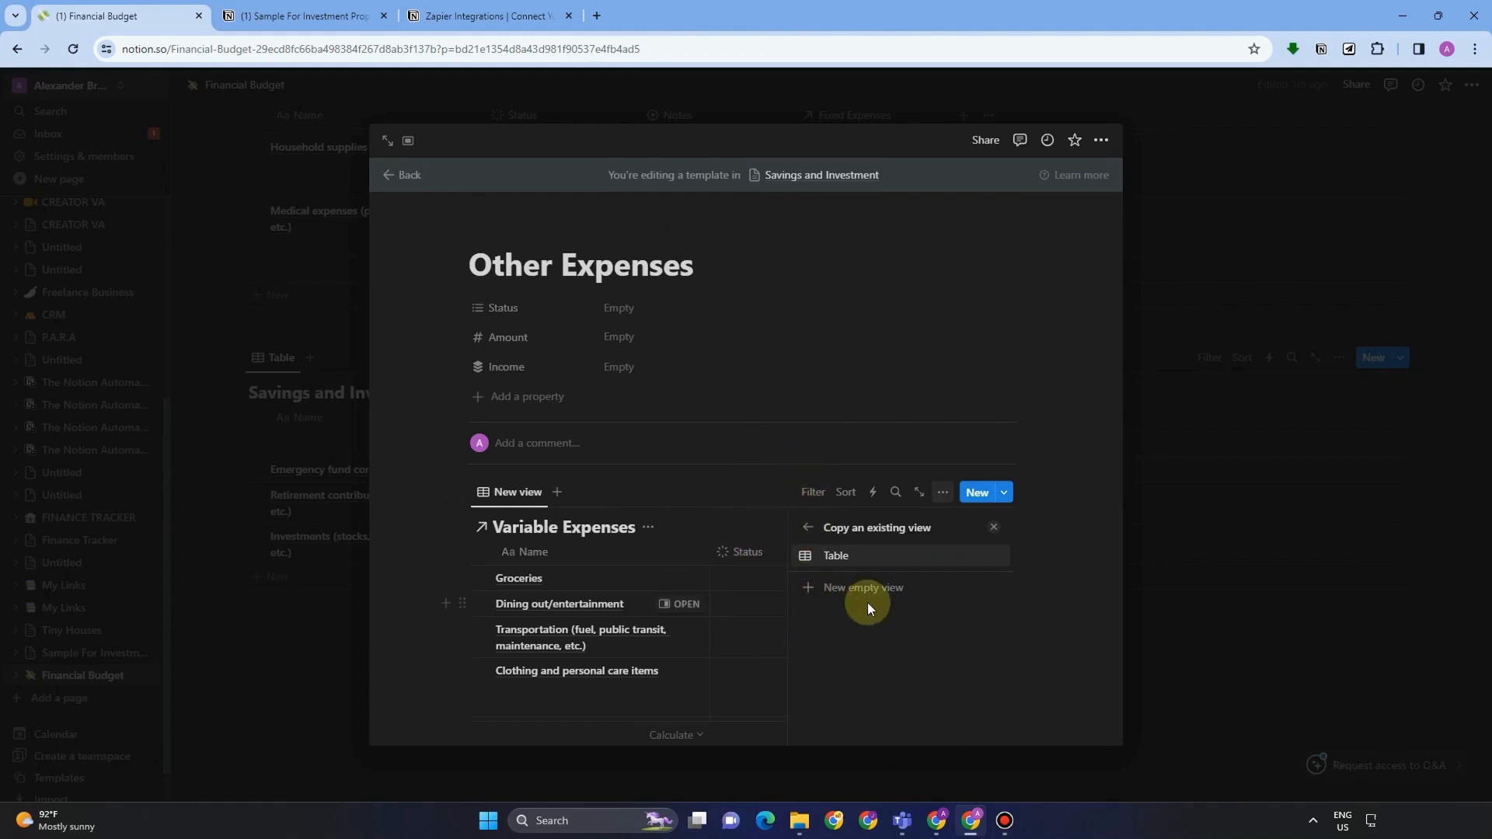
- In the linked Variable Expenses table, set Groceries, Dining out/entertainment and Clothing and personal care items to In progress, Transportation to Not started, and close the template
left_click(742, 578)
left_click(765, 676)
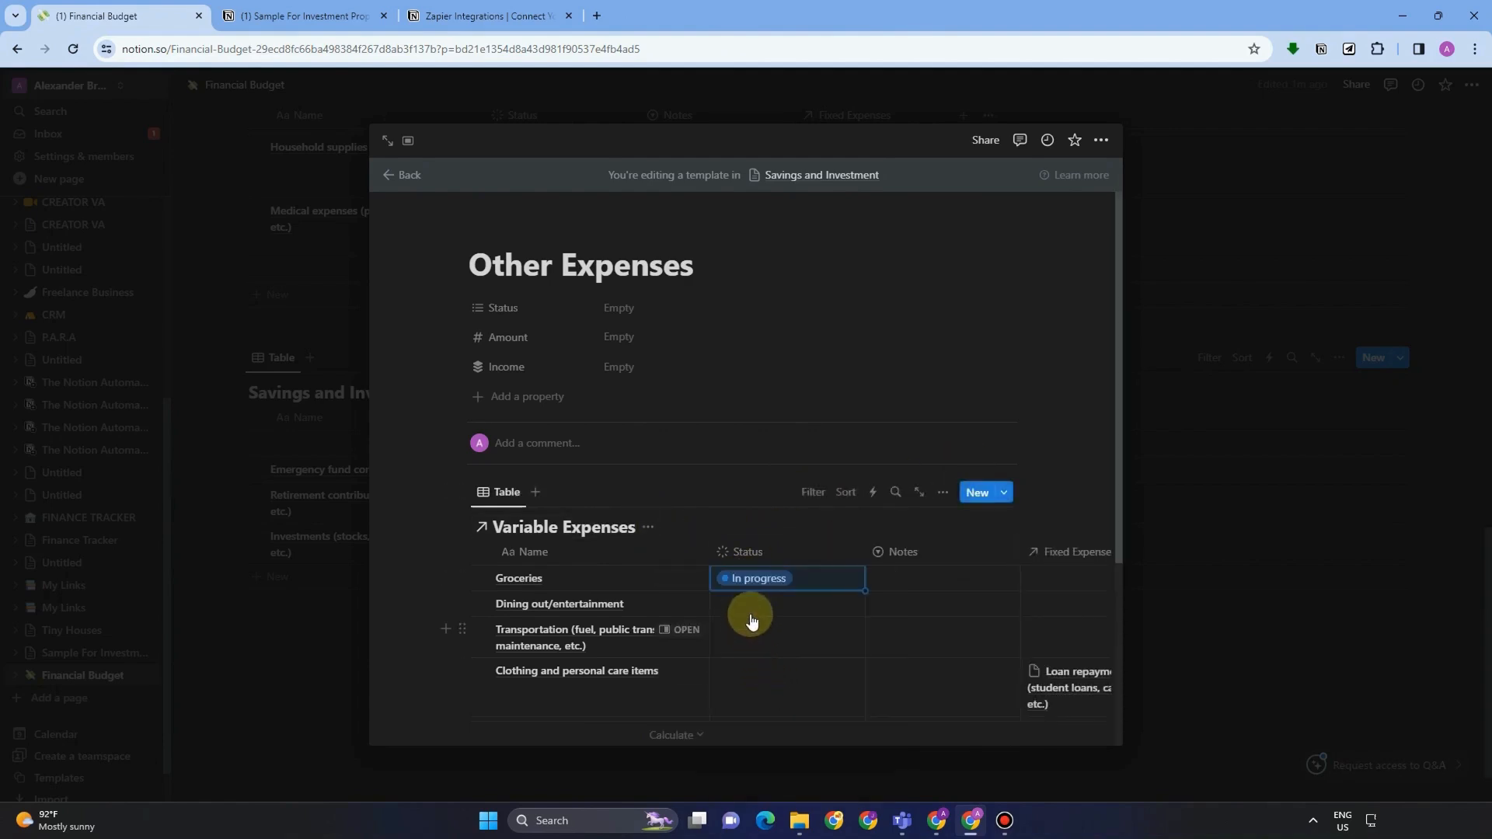
left_click(750, 610)
left_click(760, 487)
left_click(762, 637)
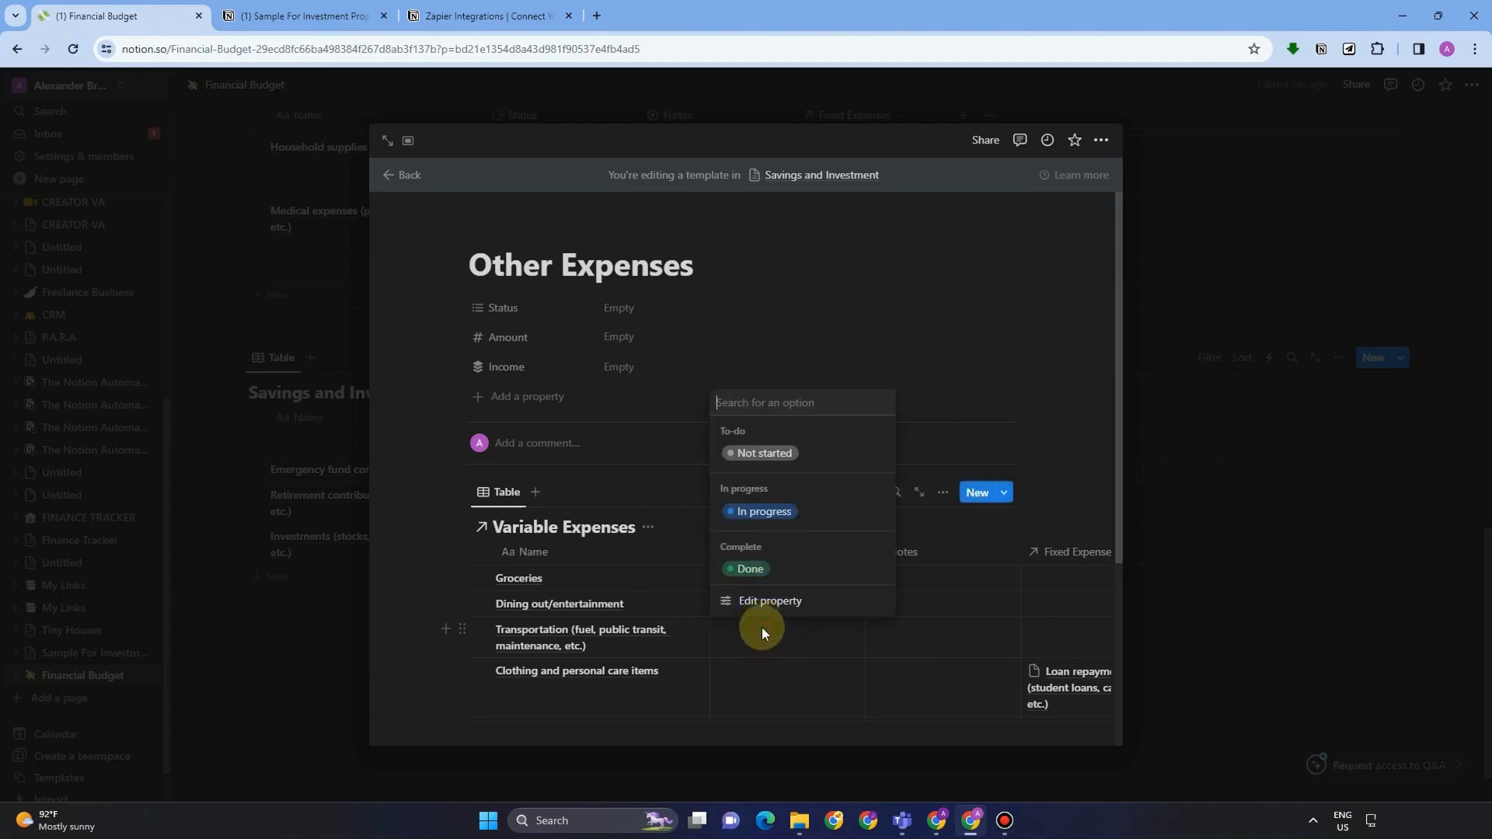
left_click(767, 451)
left_click(768, 687)
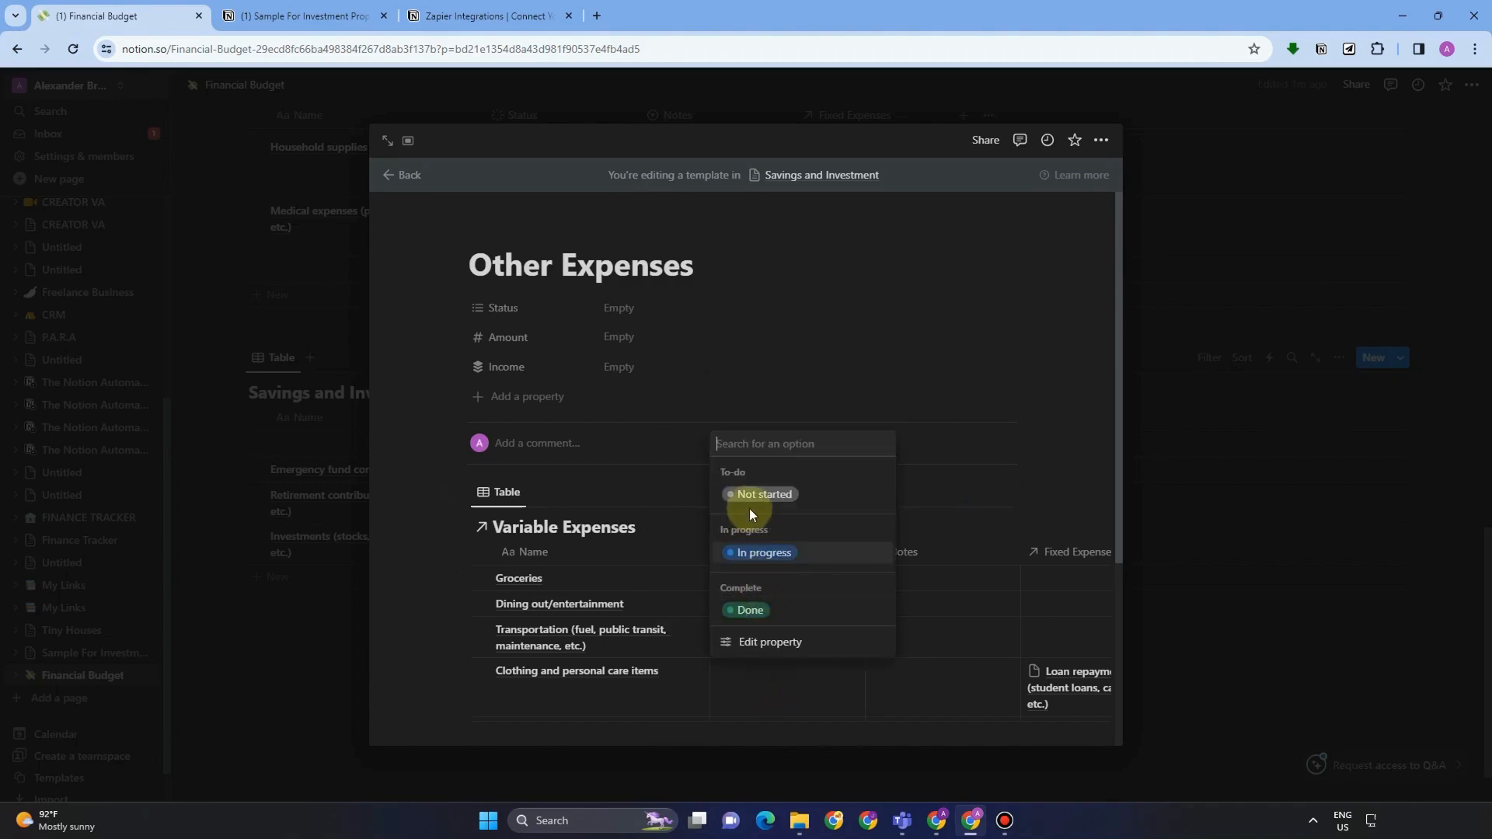
left_click(757, 566)
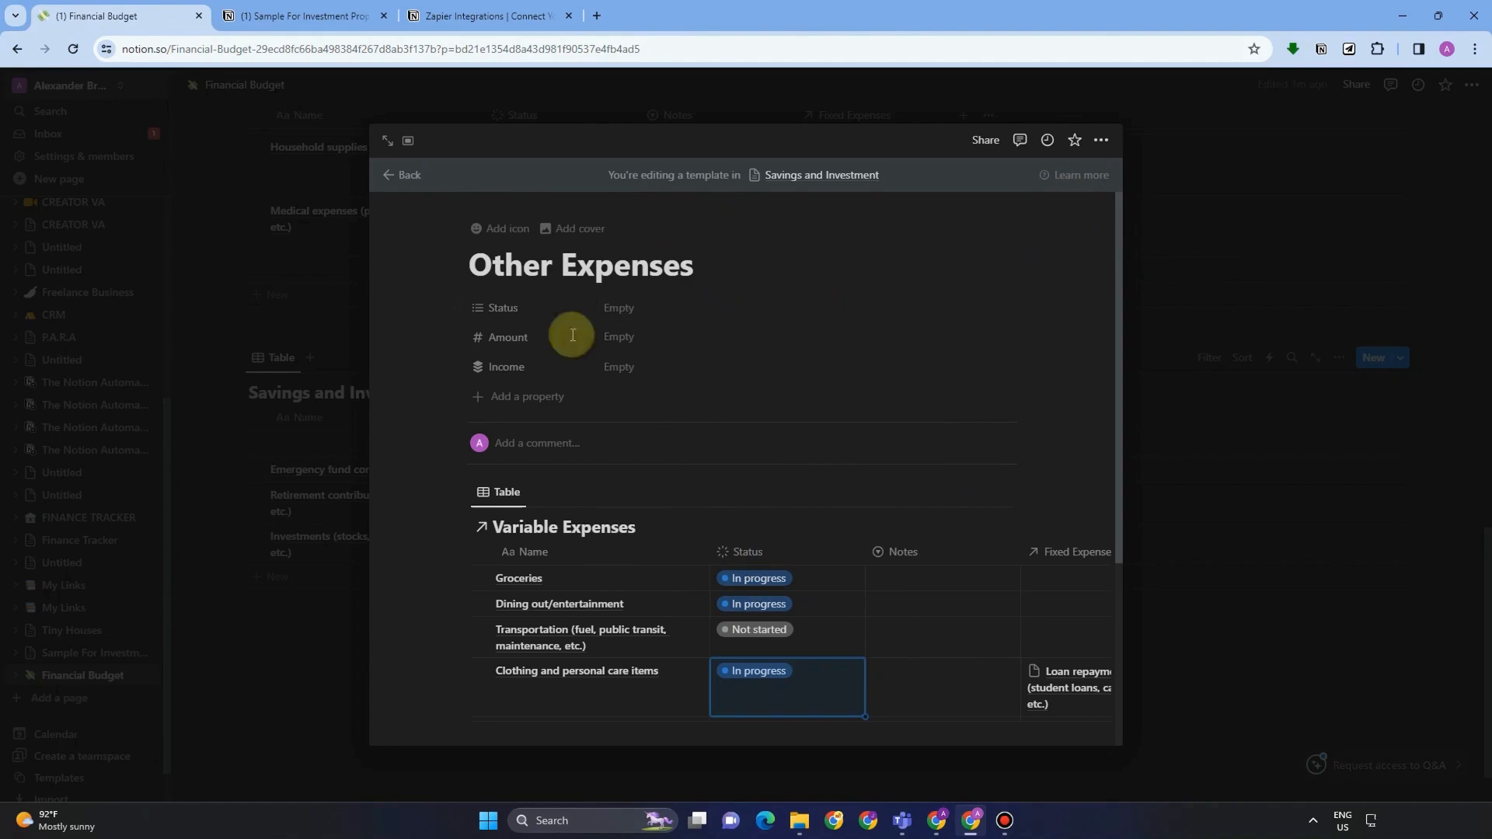
left_click(310, 675)
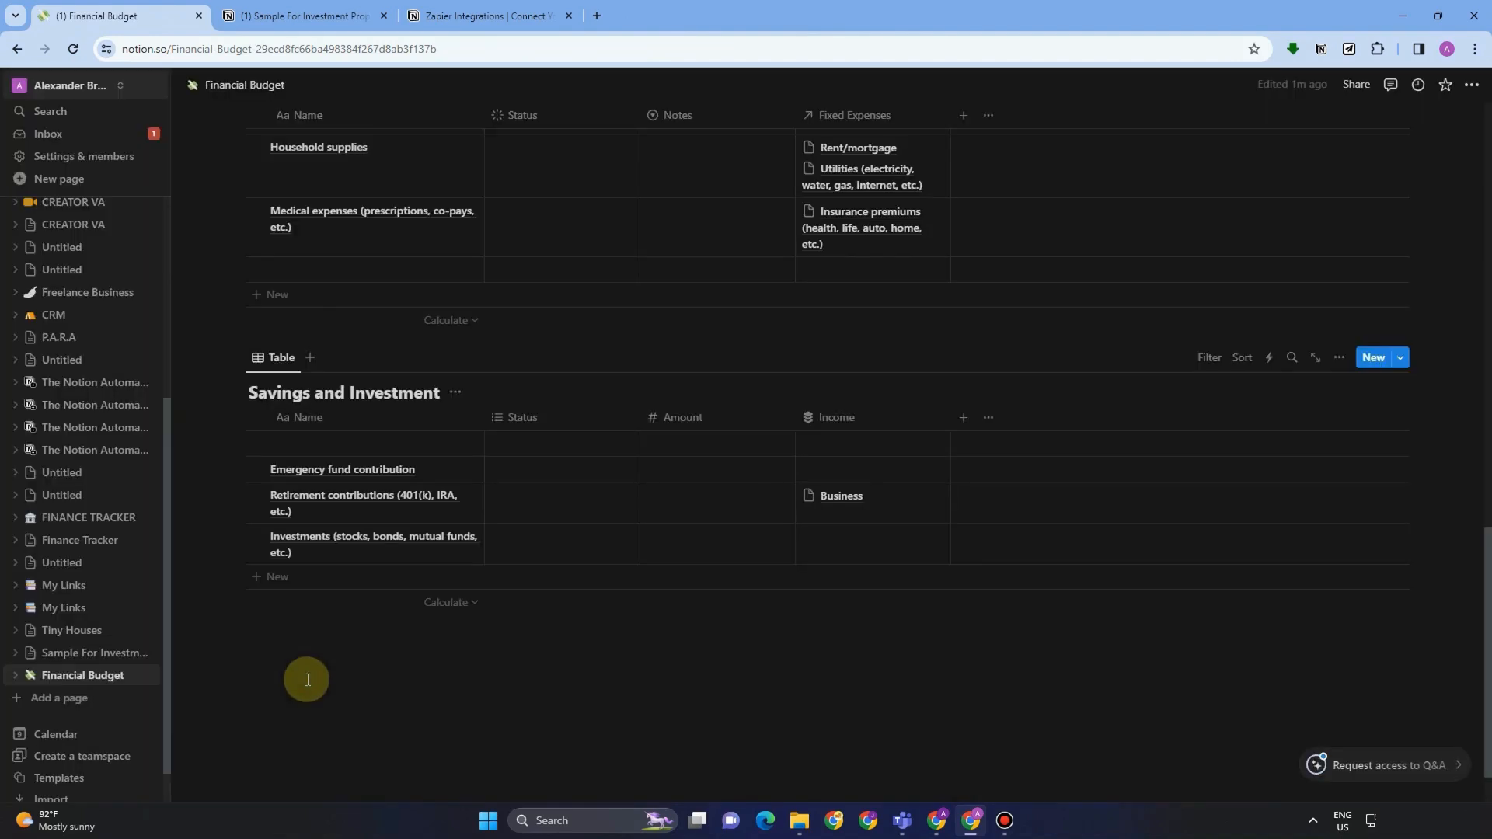
- Review the Income, Variable Expenses and Savings and Investment tables, and check the Groceries entry's page
scroll(551, 552, "up", 4)
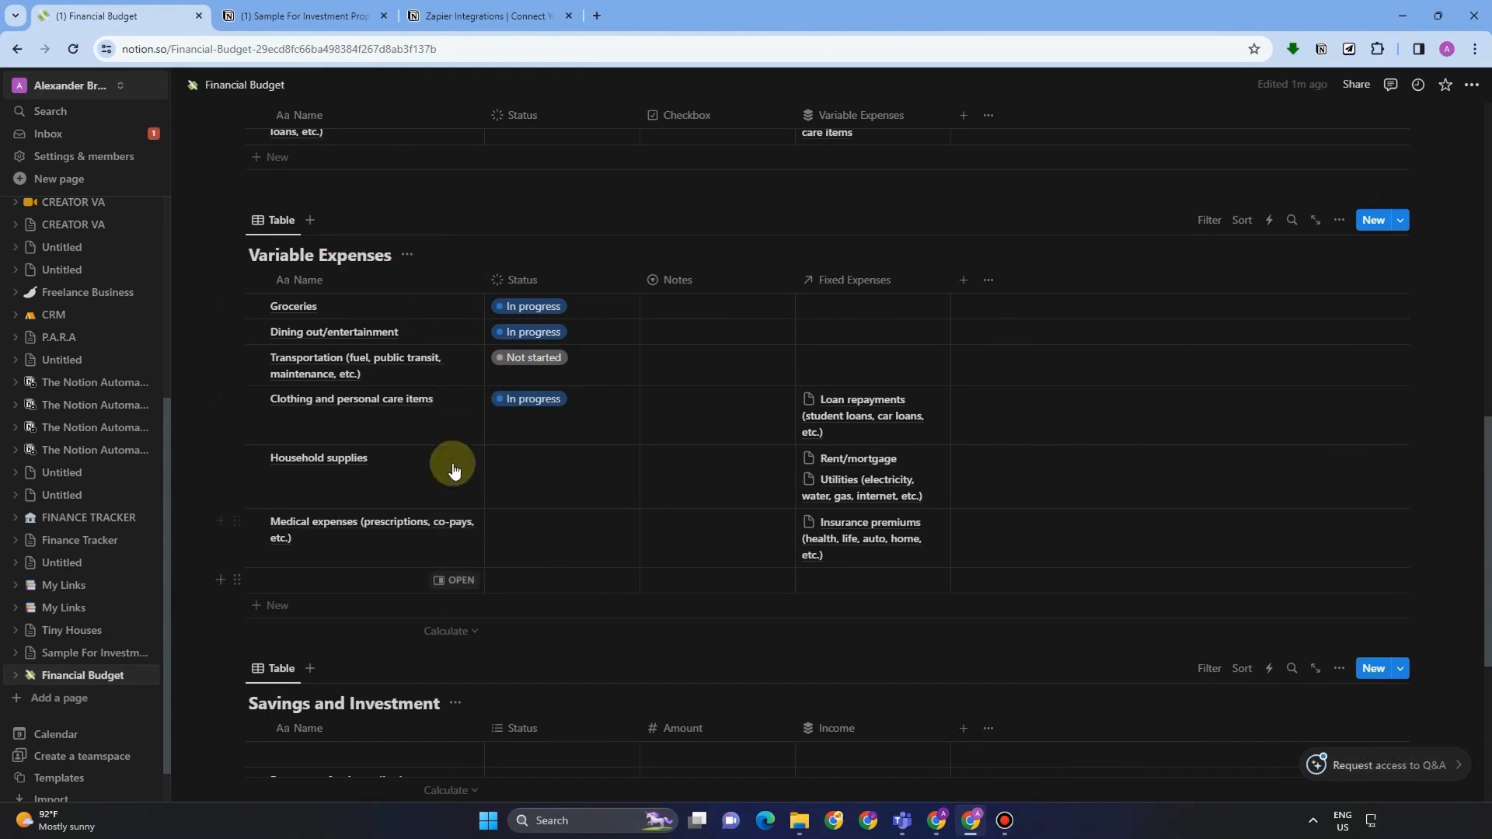
scroll(506, 436, "up", 10)
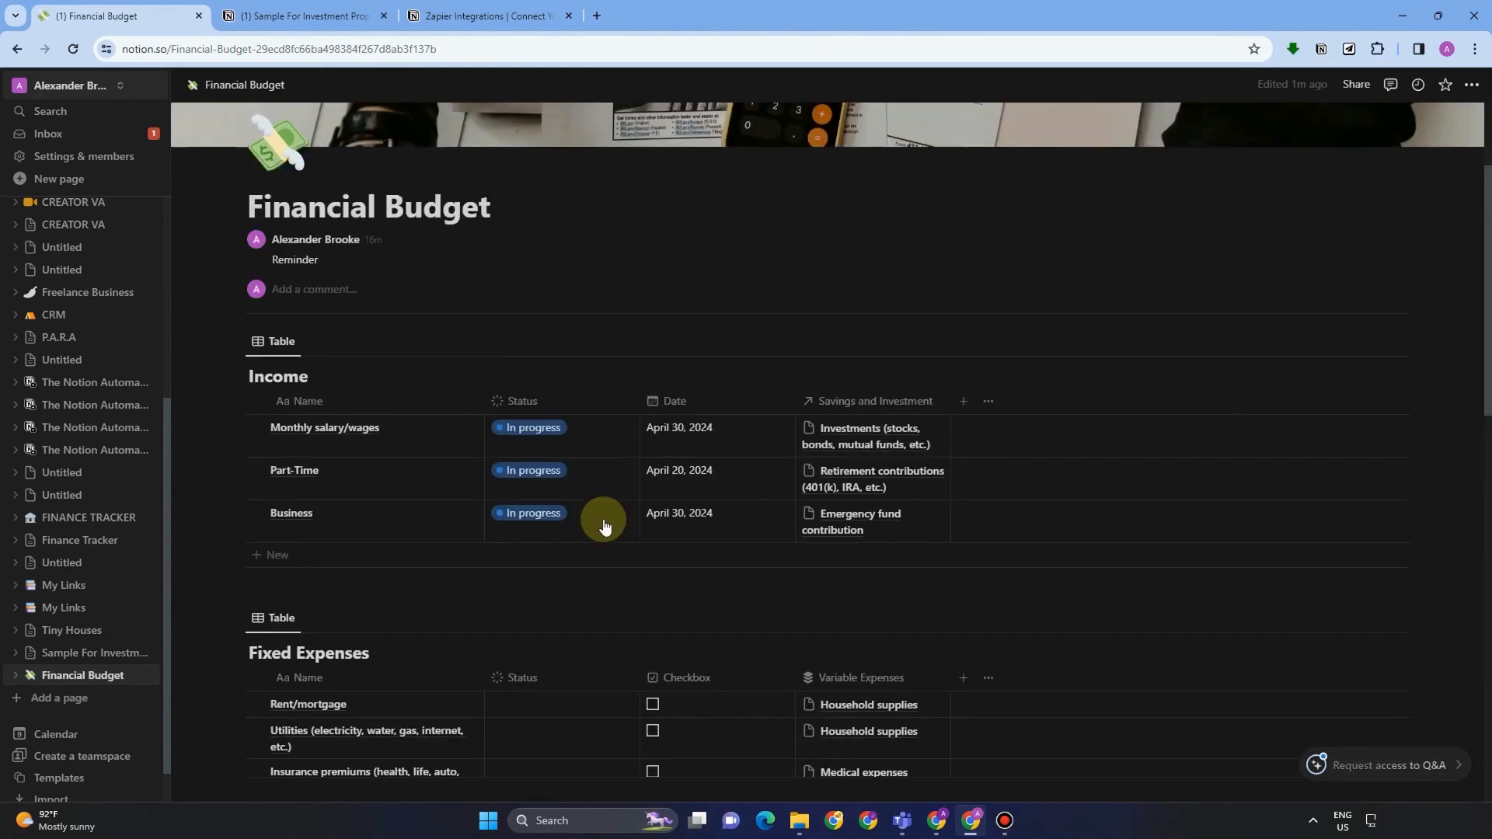
scroll(604, 526, "down", 12)
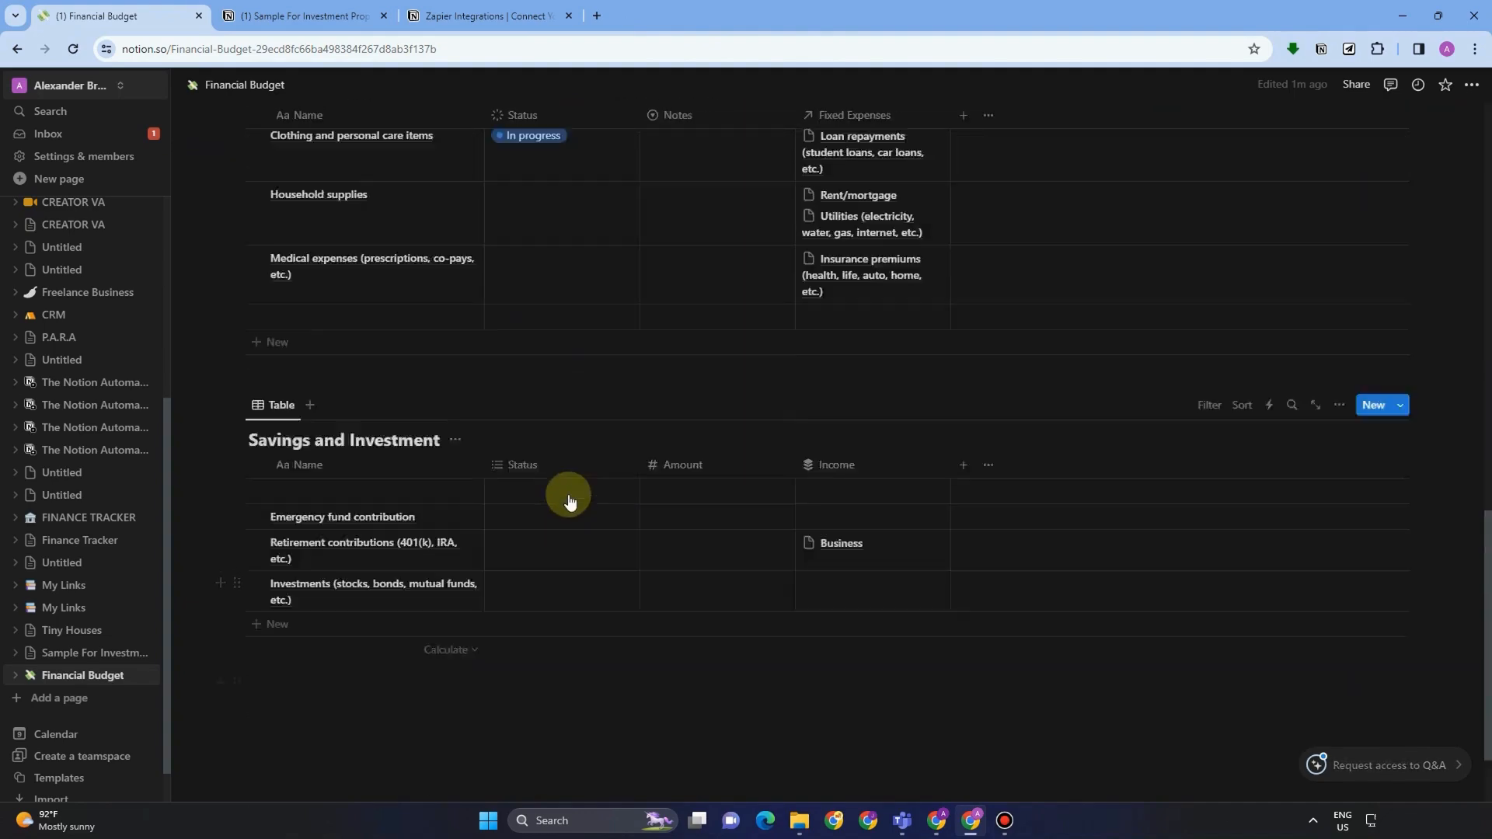
scroll(570, 501, "up", 5)
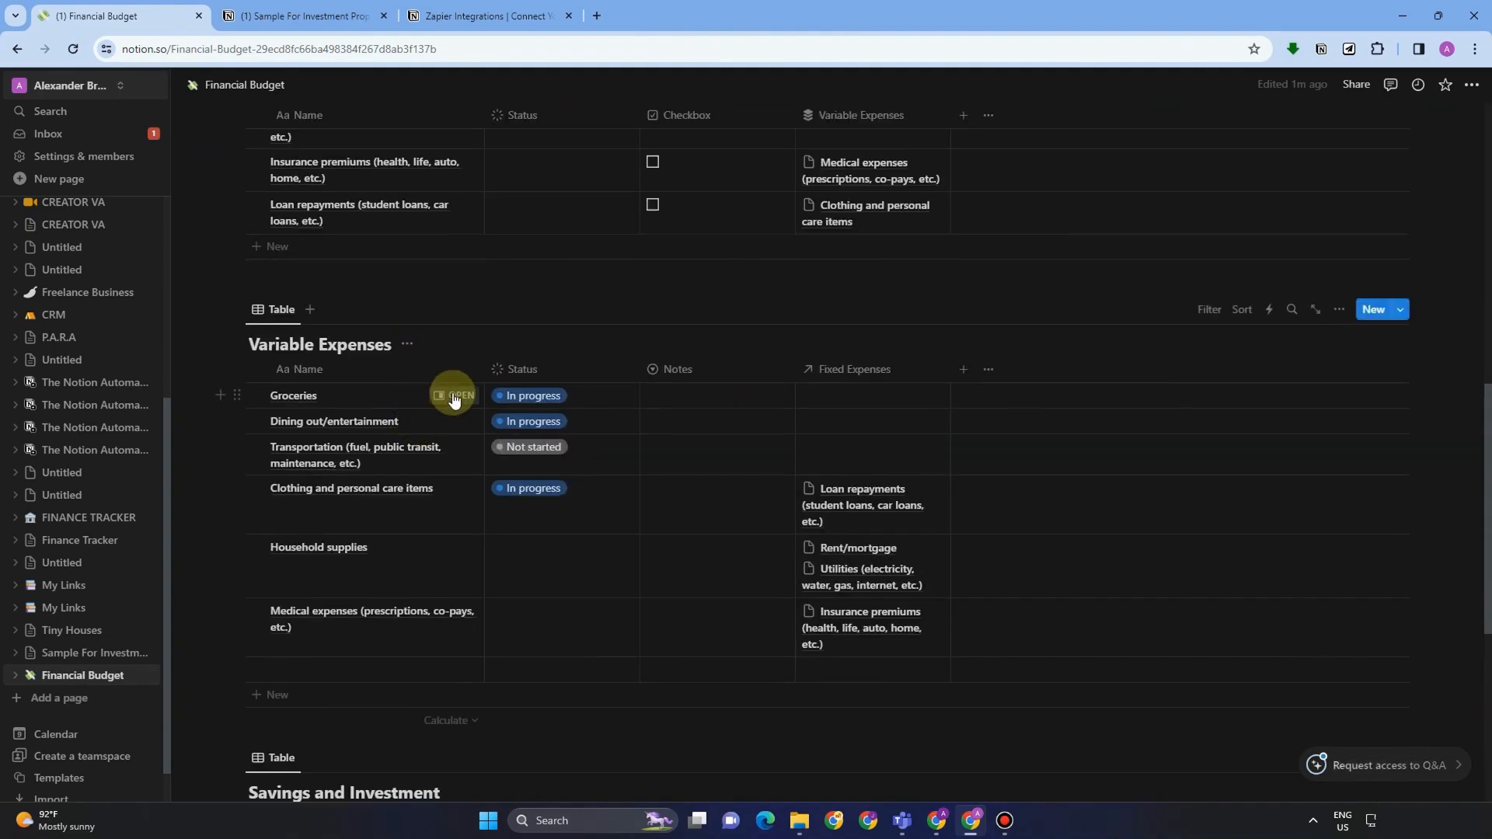
left_click(455, 396)
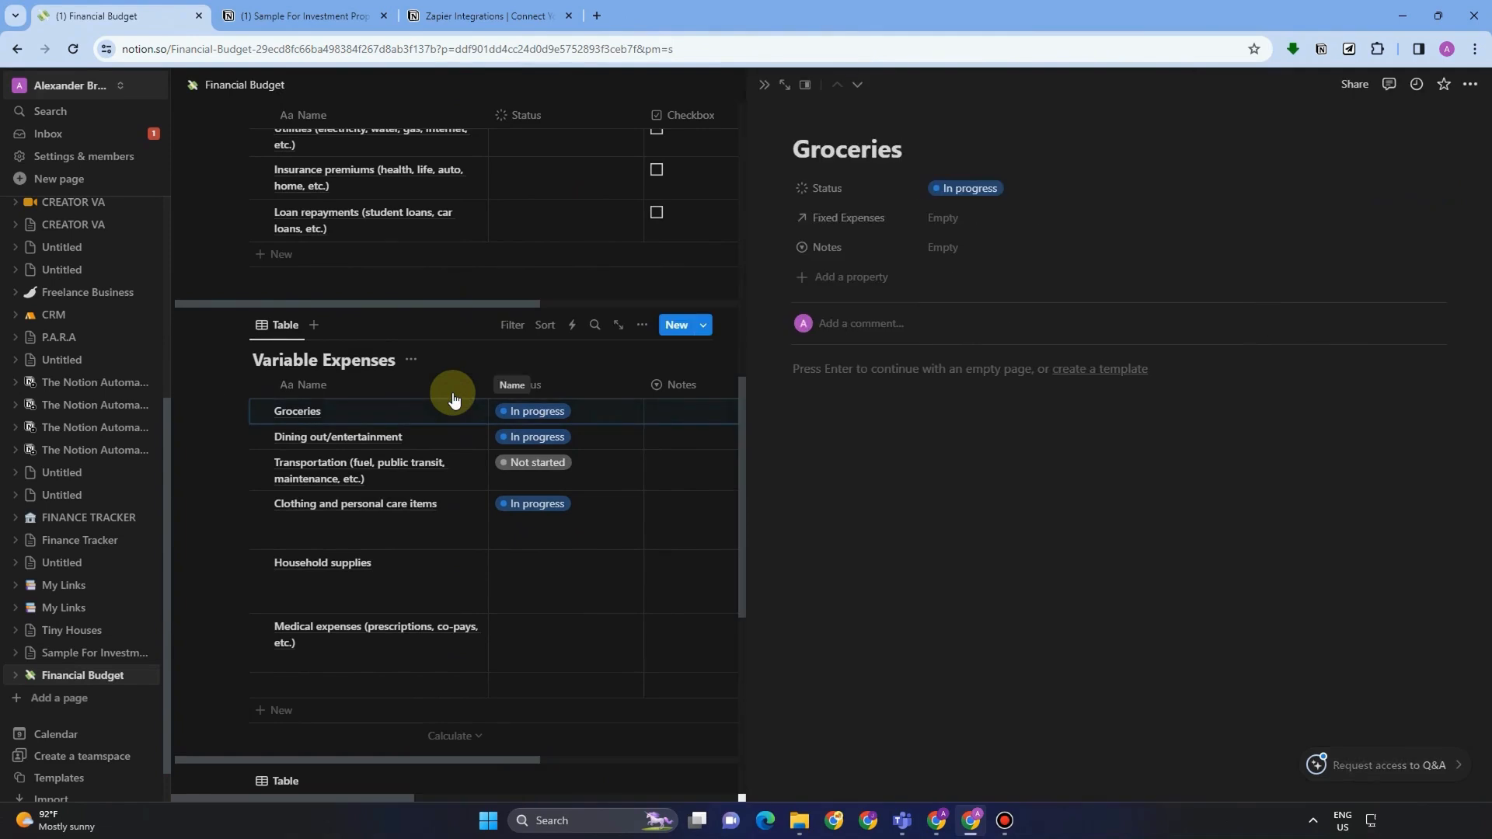
key("Escape")
- Add an Other Expenses entry to the Savings and Investment table and apply the Other Expenses template to its page
scroll(389, 451, "down", 6)
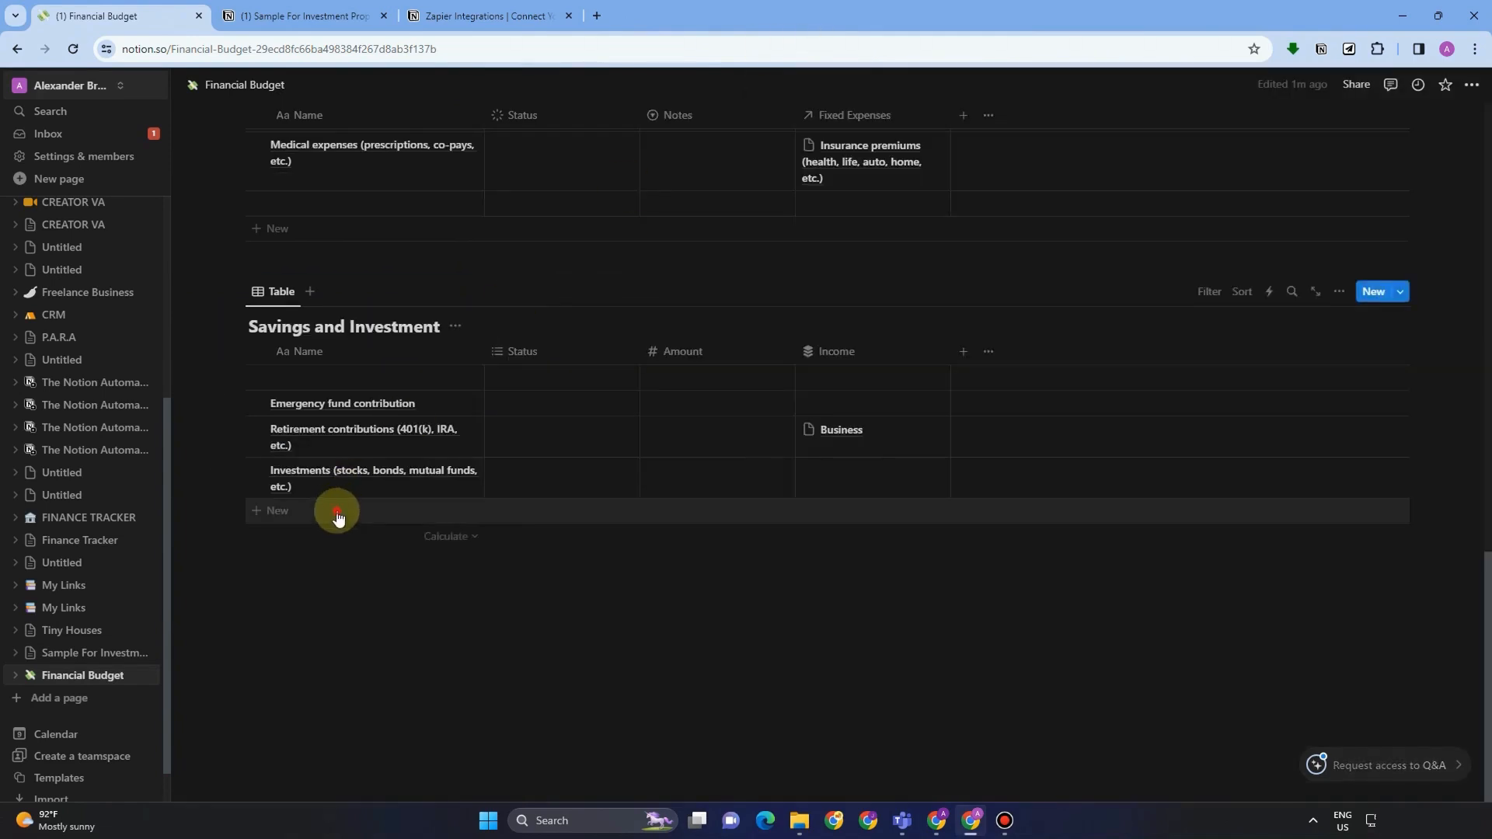
left_click(337, 513)
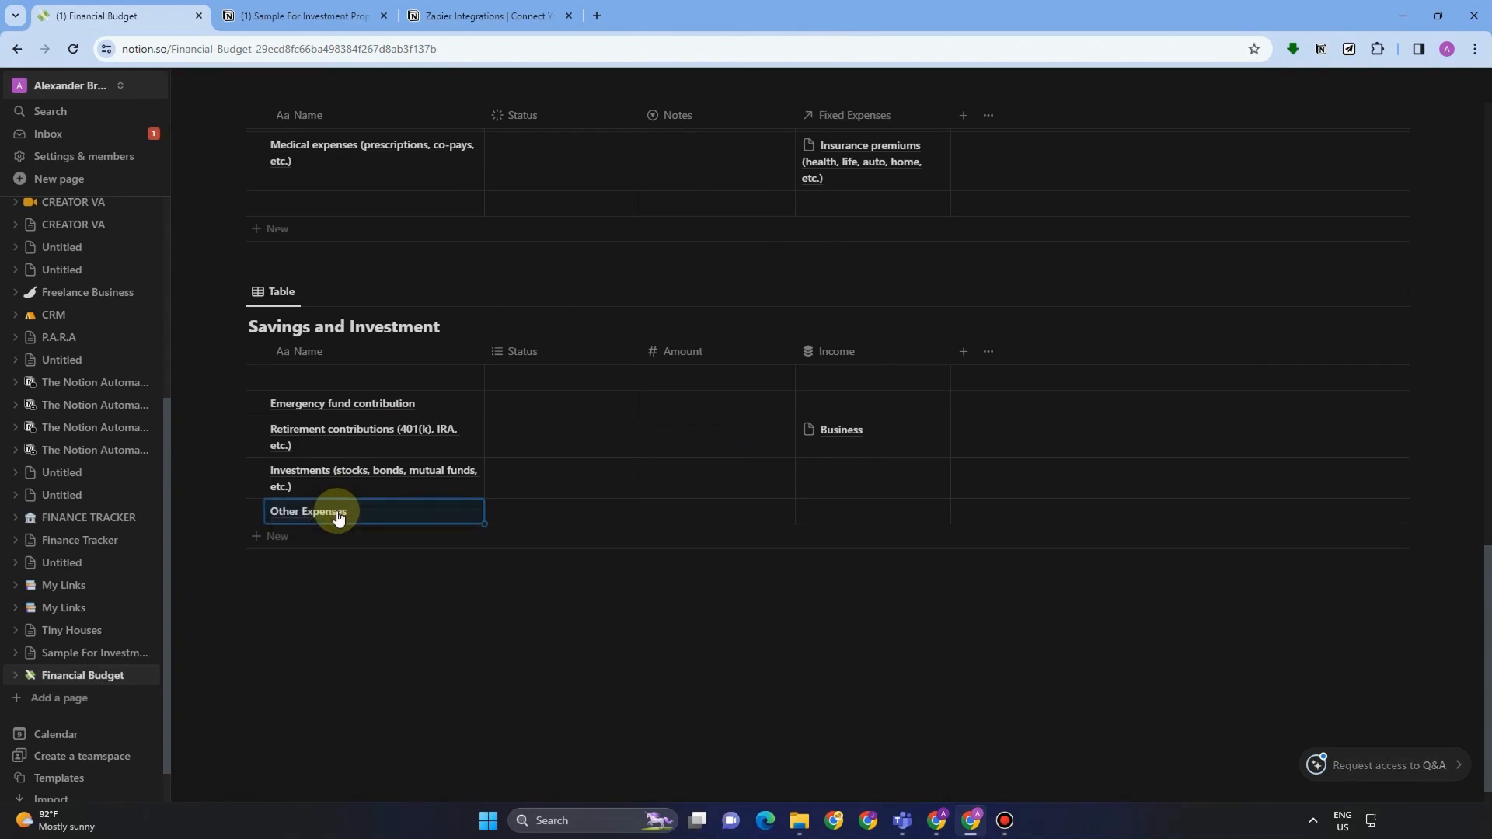
left_click(406, 664)
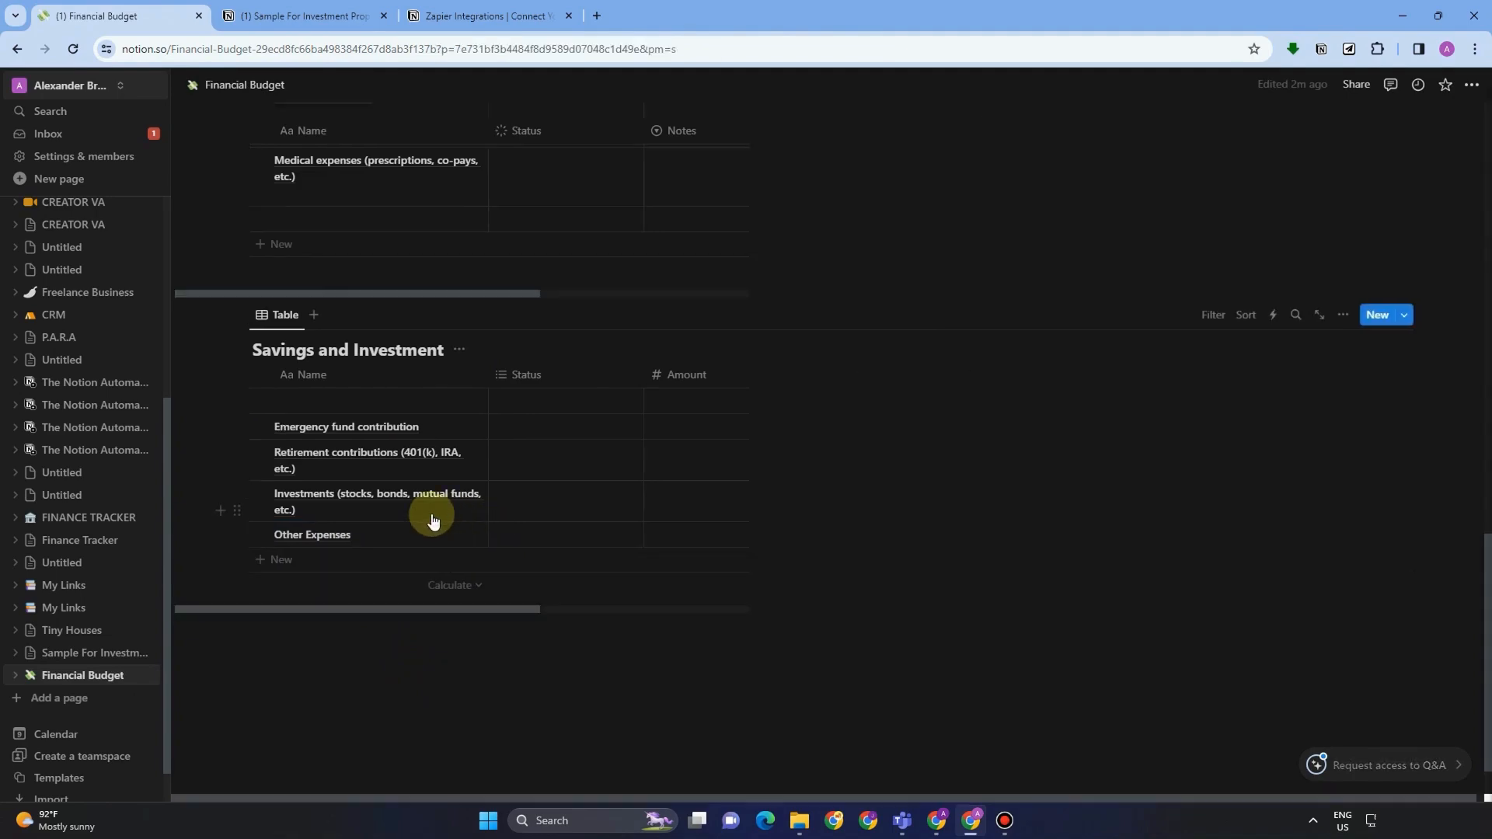
left_click(445, 513)
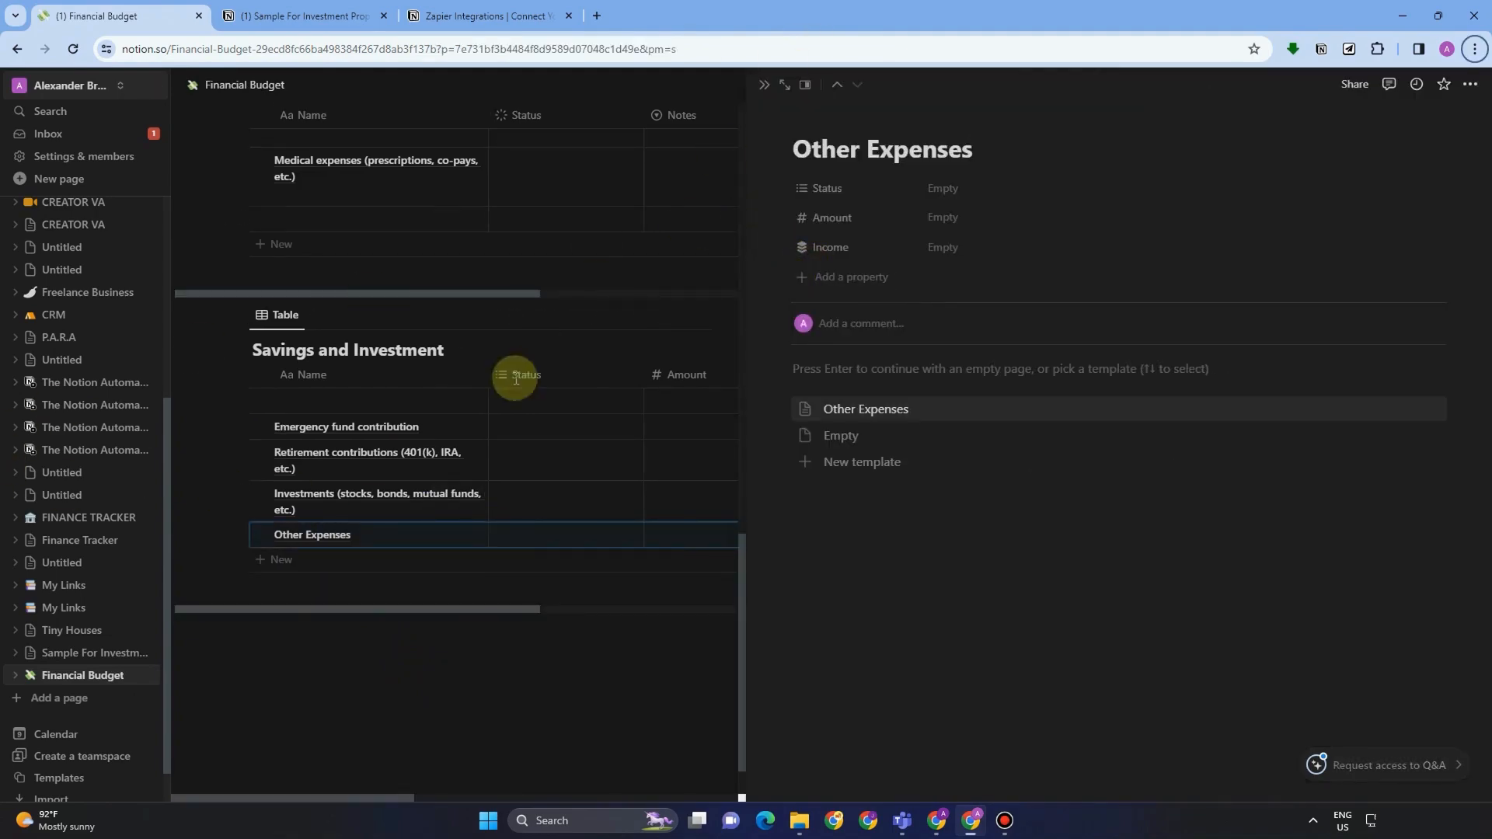
left_click(843, 407)
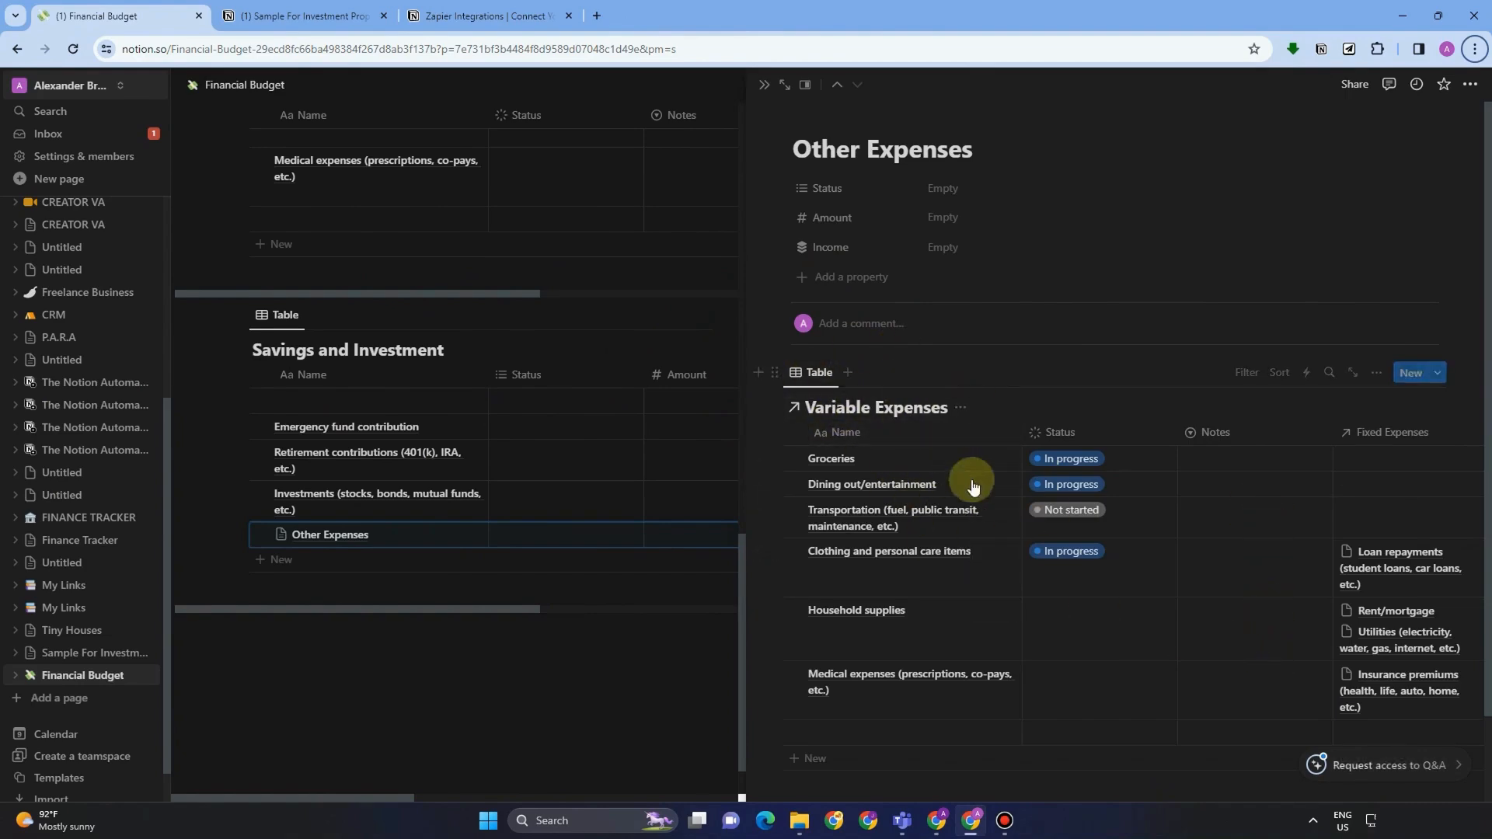
- Insert a linked view of the Fixed Expenses database below Variable Expenses in the Other Expenses page, copying its existing Table view, and close the page
scroll(951, 659, "down", 1)
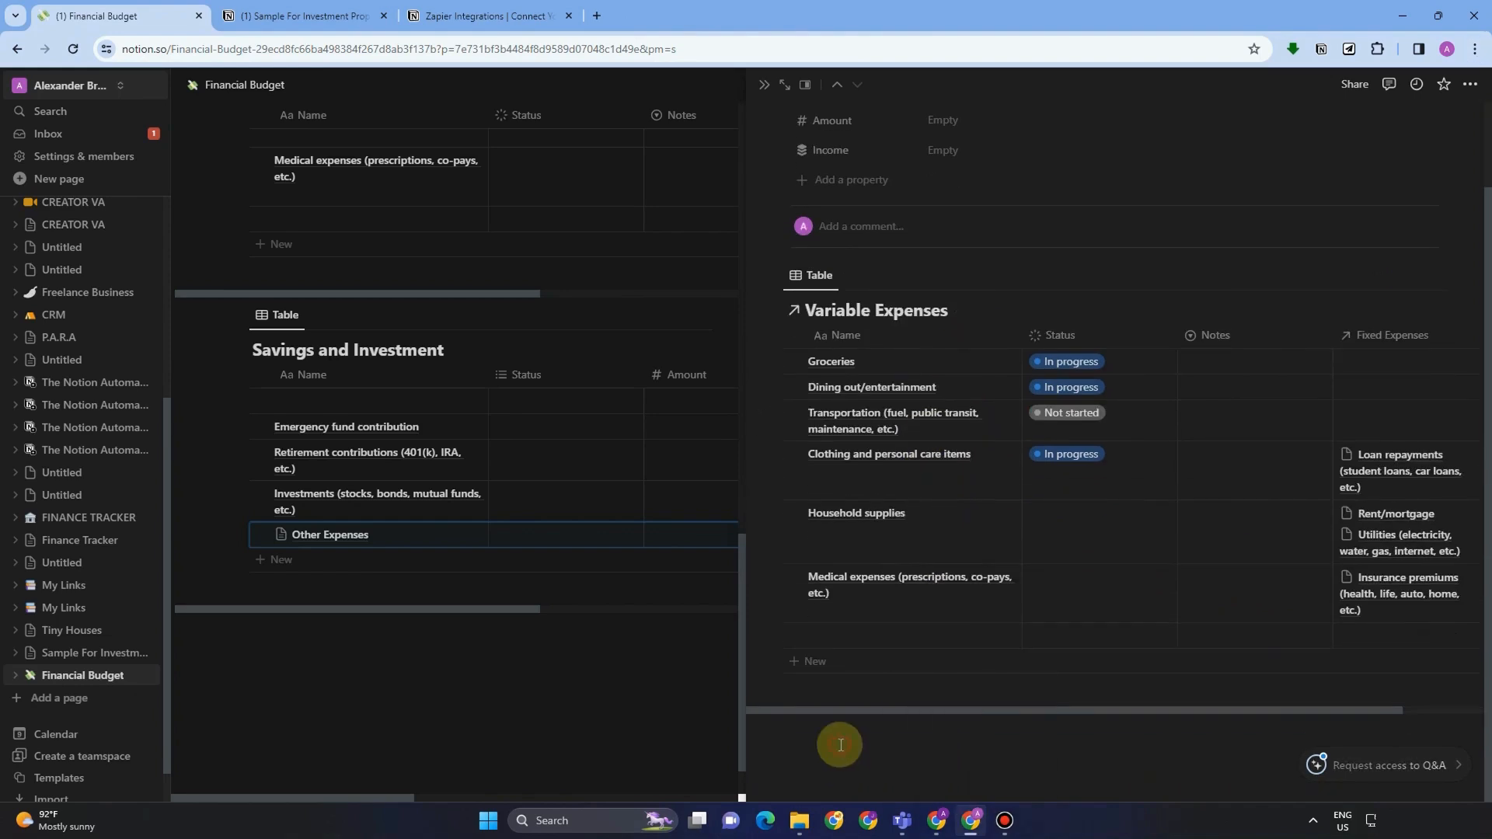
left_click(840, 745)
type("/")
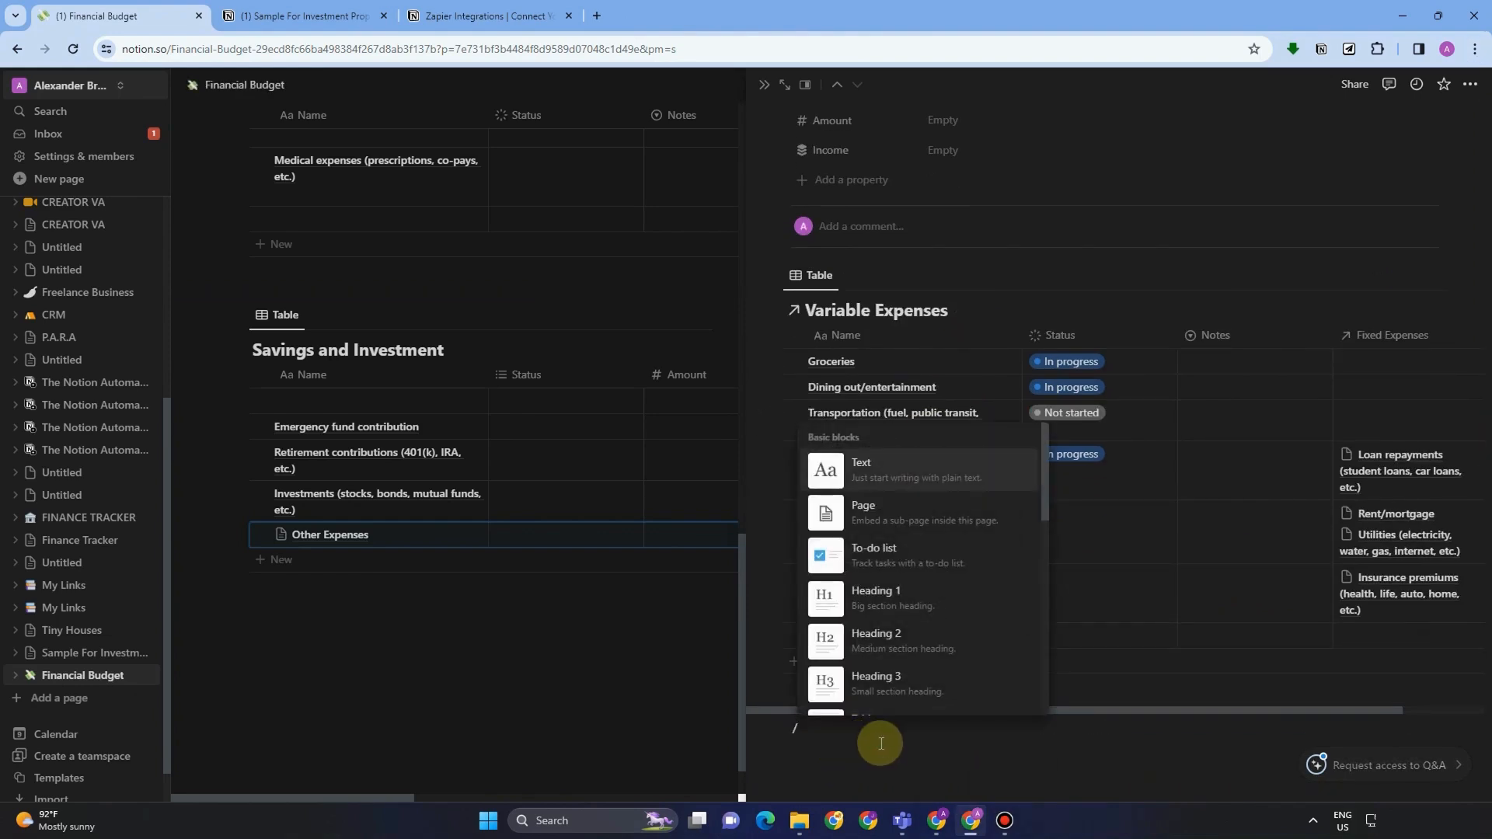
type("linked")
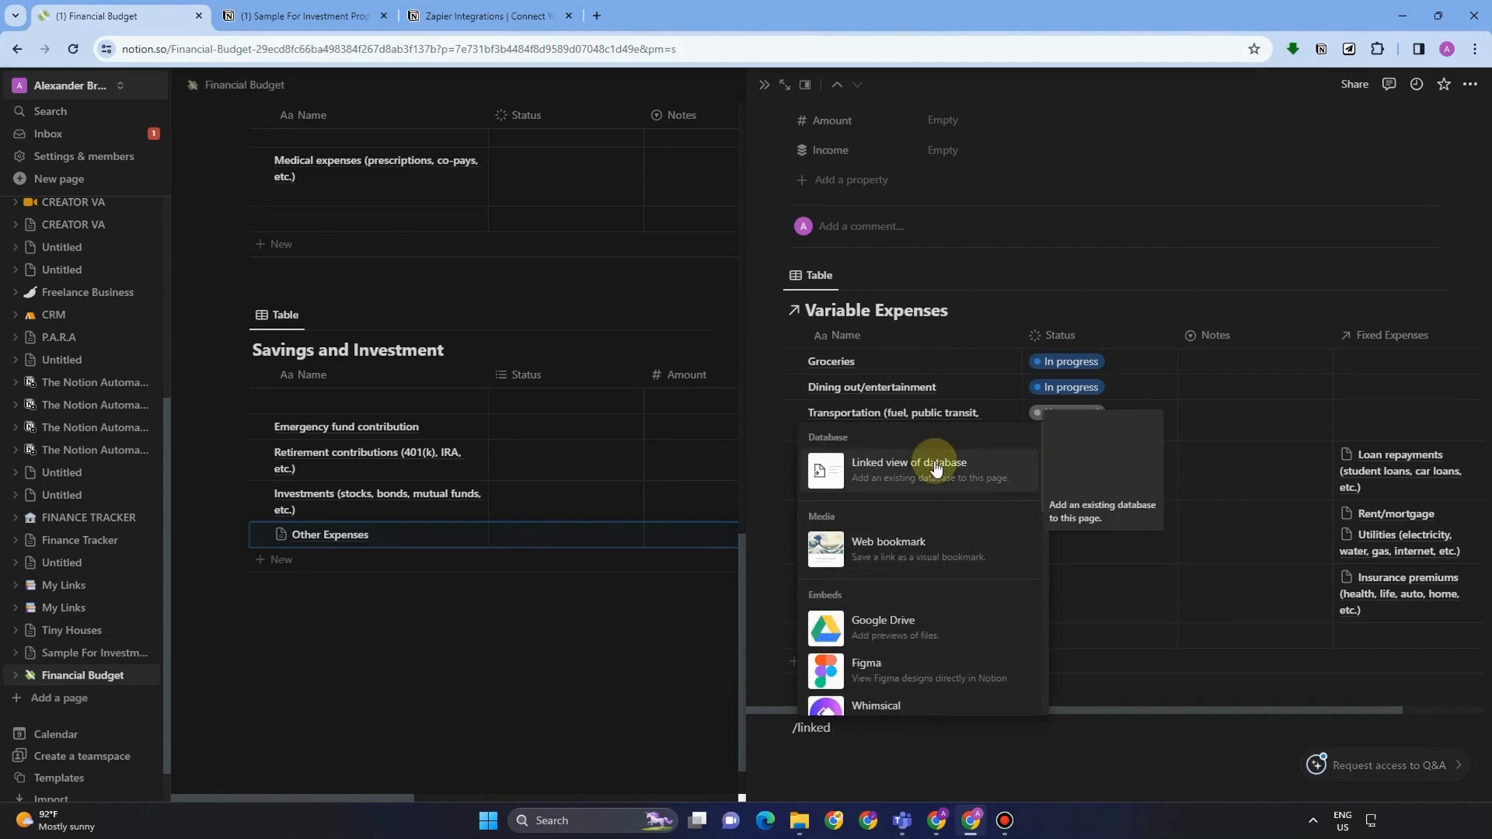
left_click(933, 466)
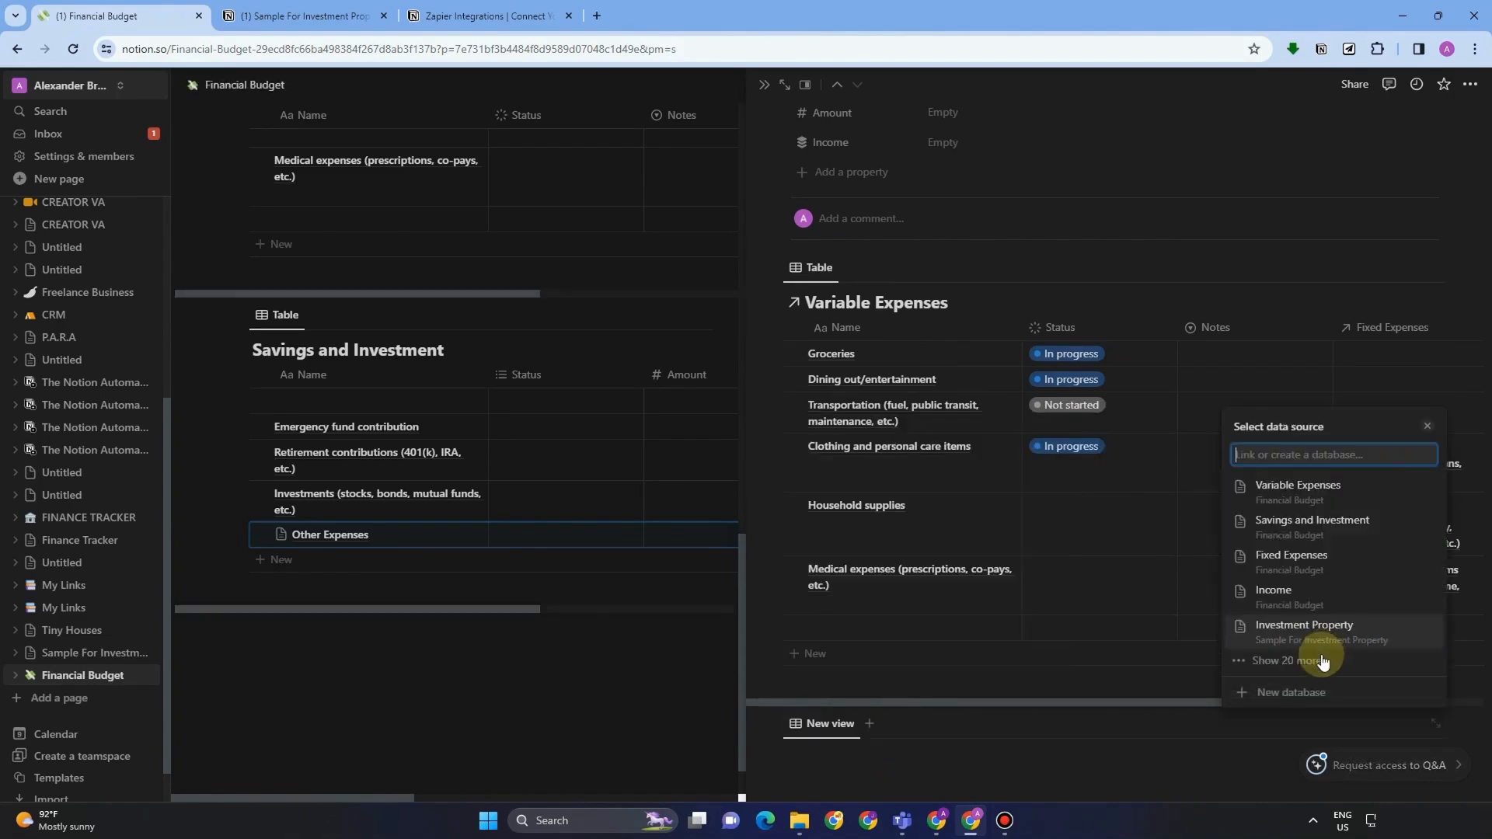
left_click(1314, 573)
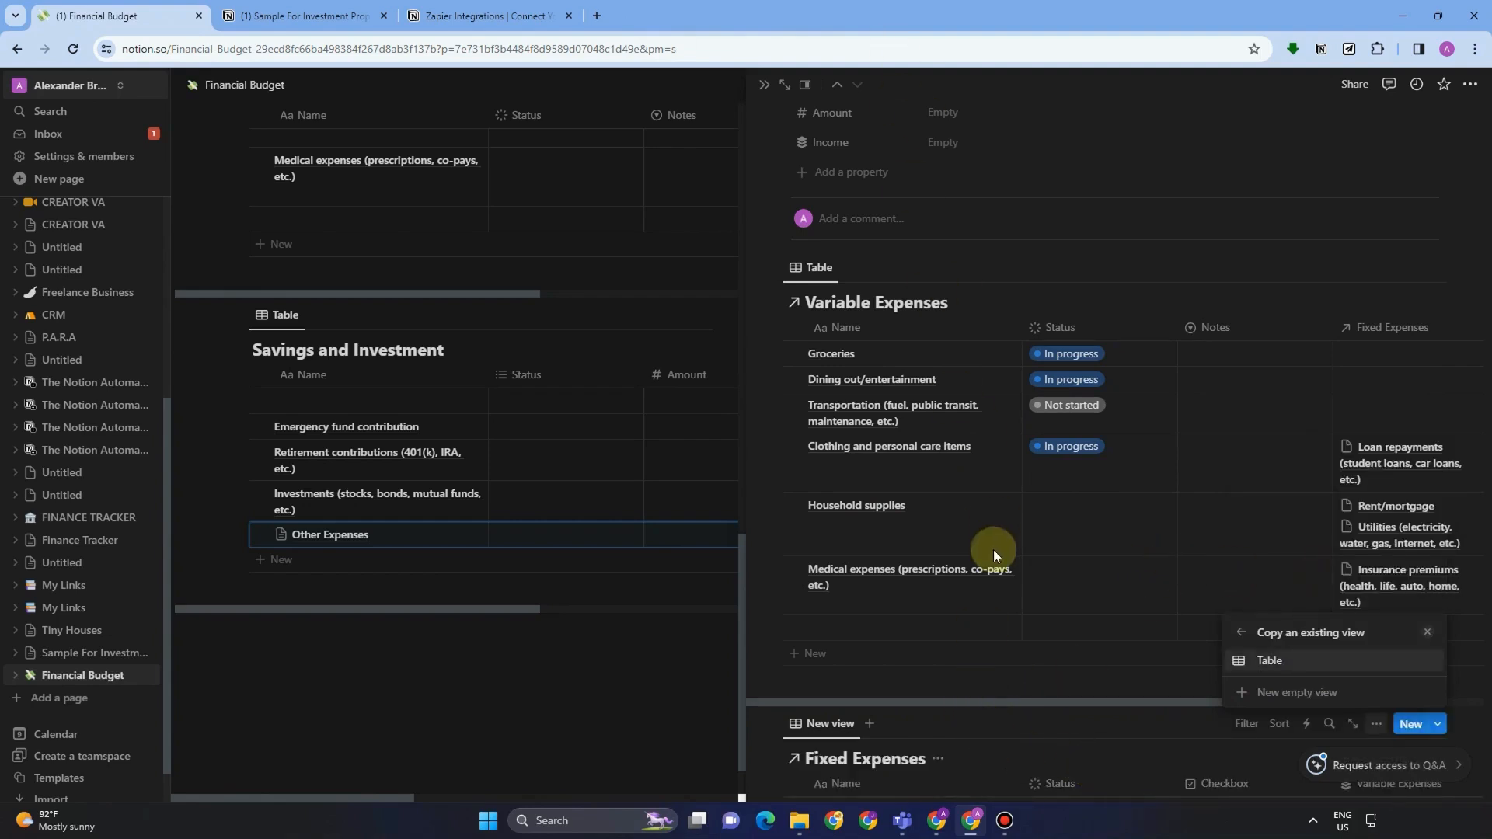
left_click(1243, 143)
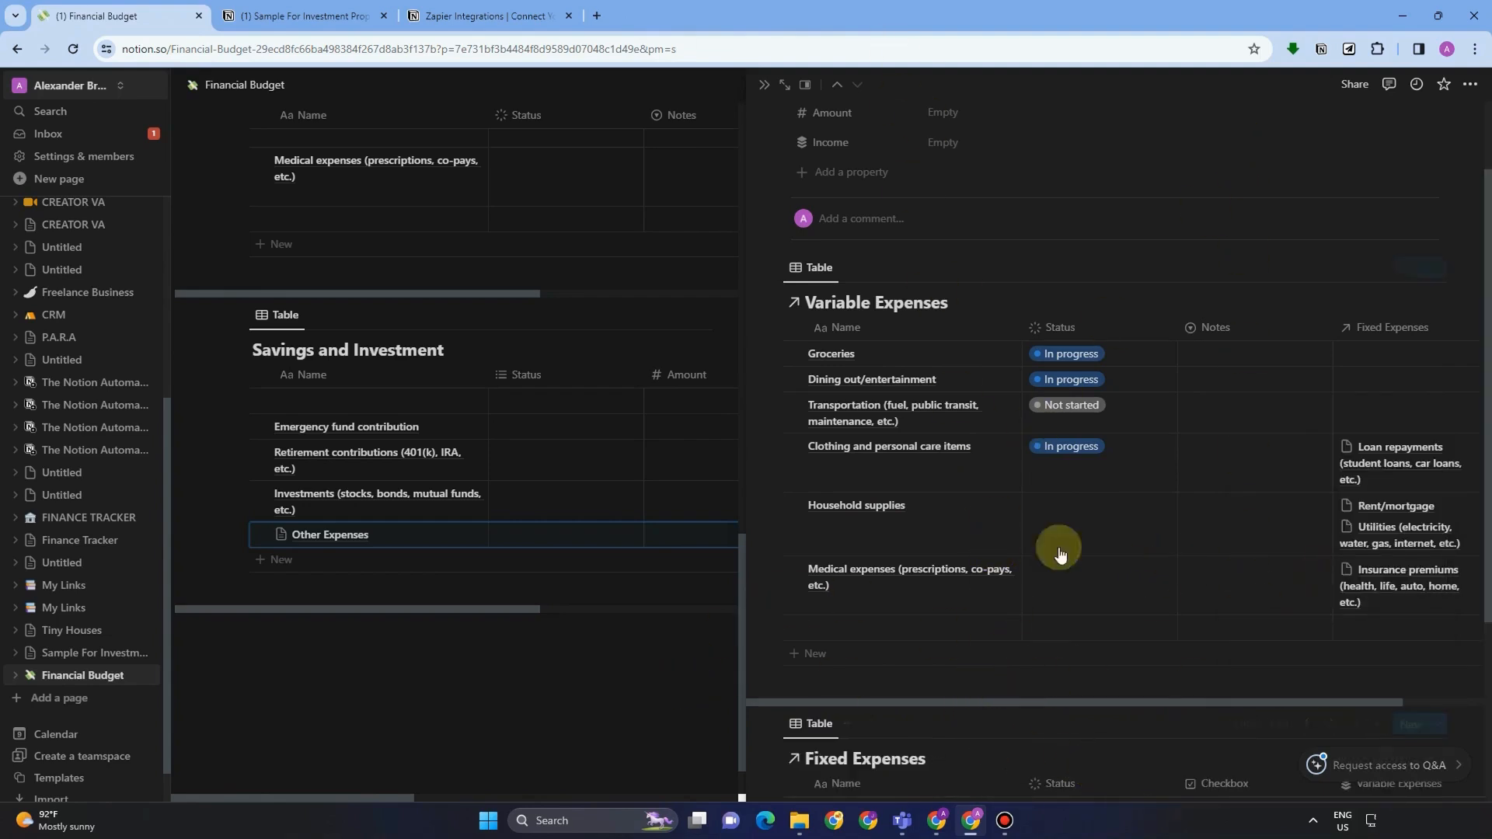
scroll(1061, 553, "down", 3)
scroll(1099, 617, "up", 5)
left_click(595, 675)
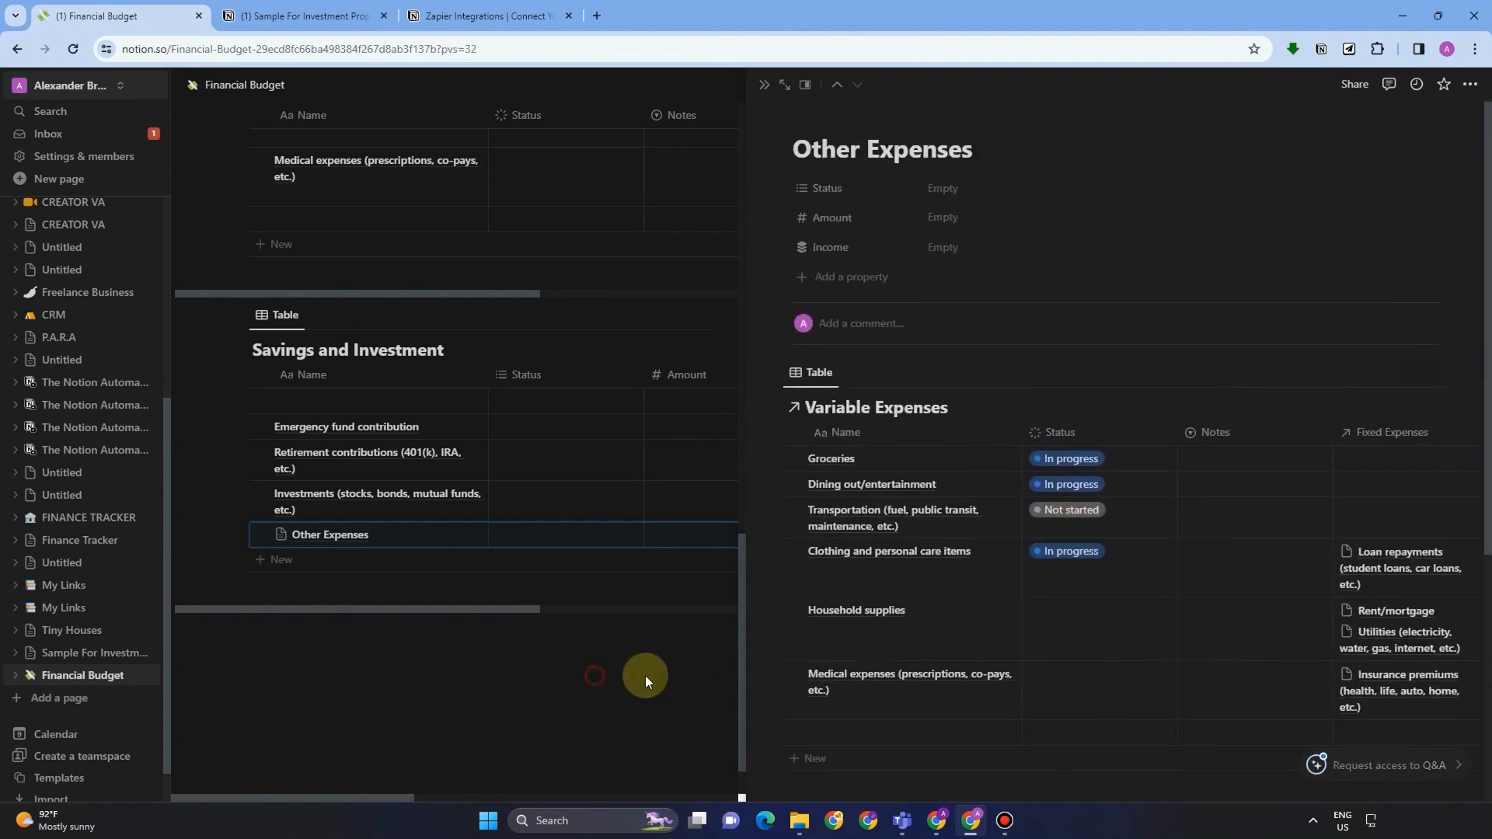
- Insert an empty image block below the Savings and Investment table
scroll(934, 309, "up", 15)
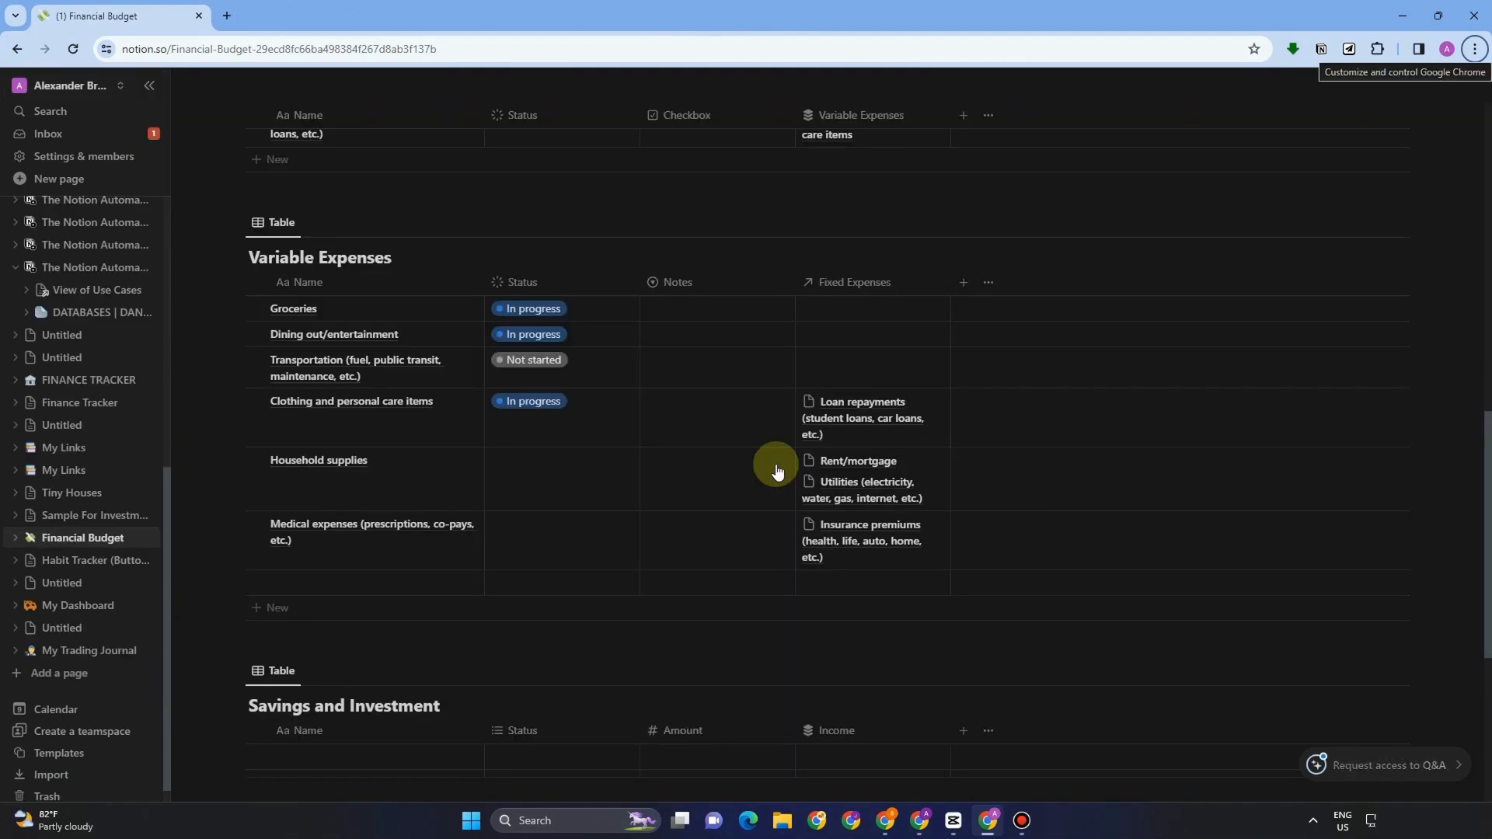
scroll(864, 512, "up", 4)
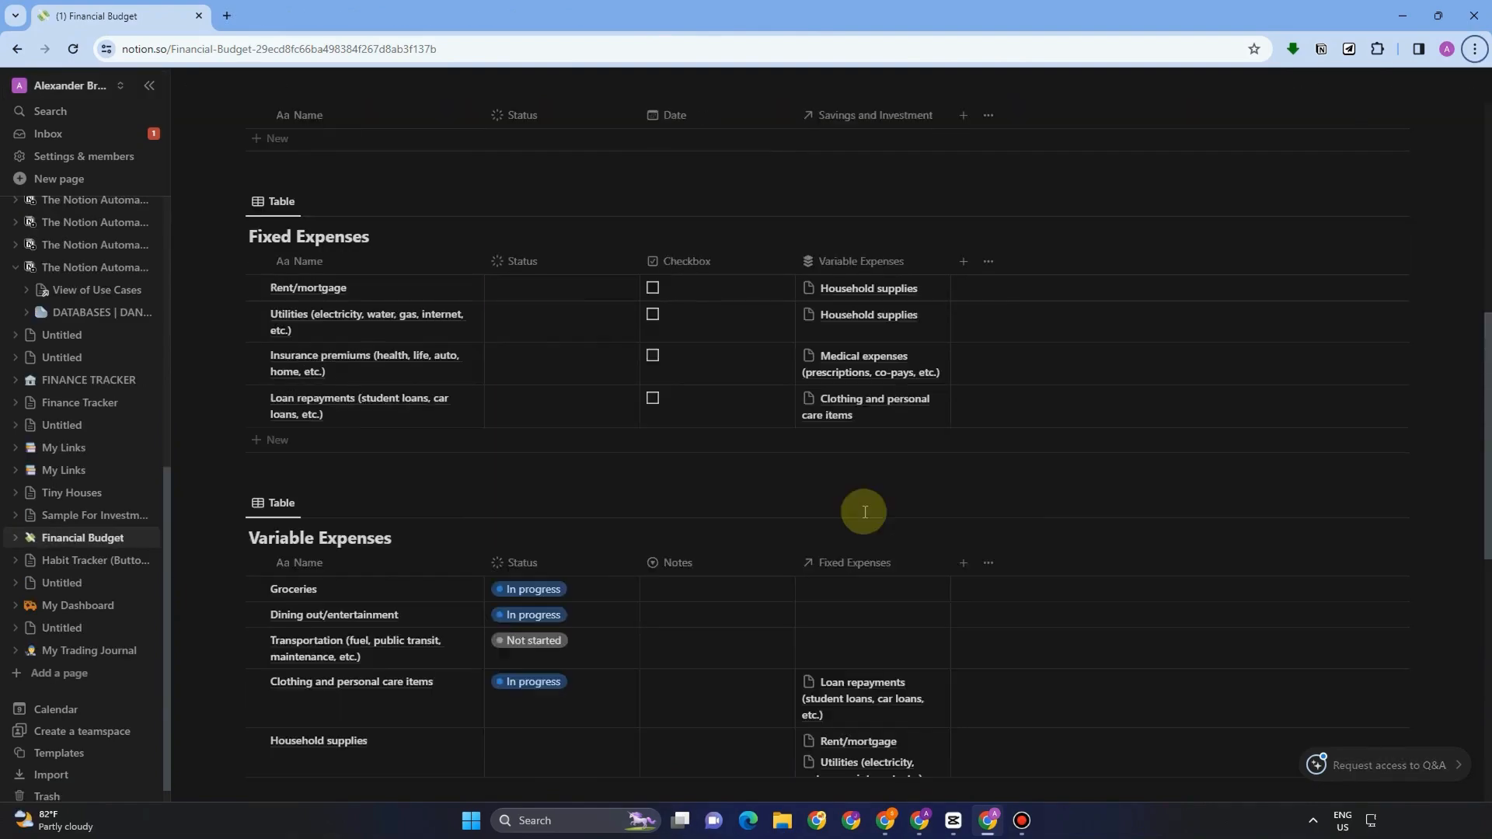
scroll(864, 511, "up", 6)
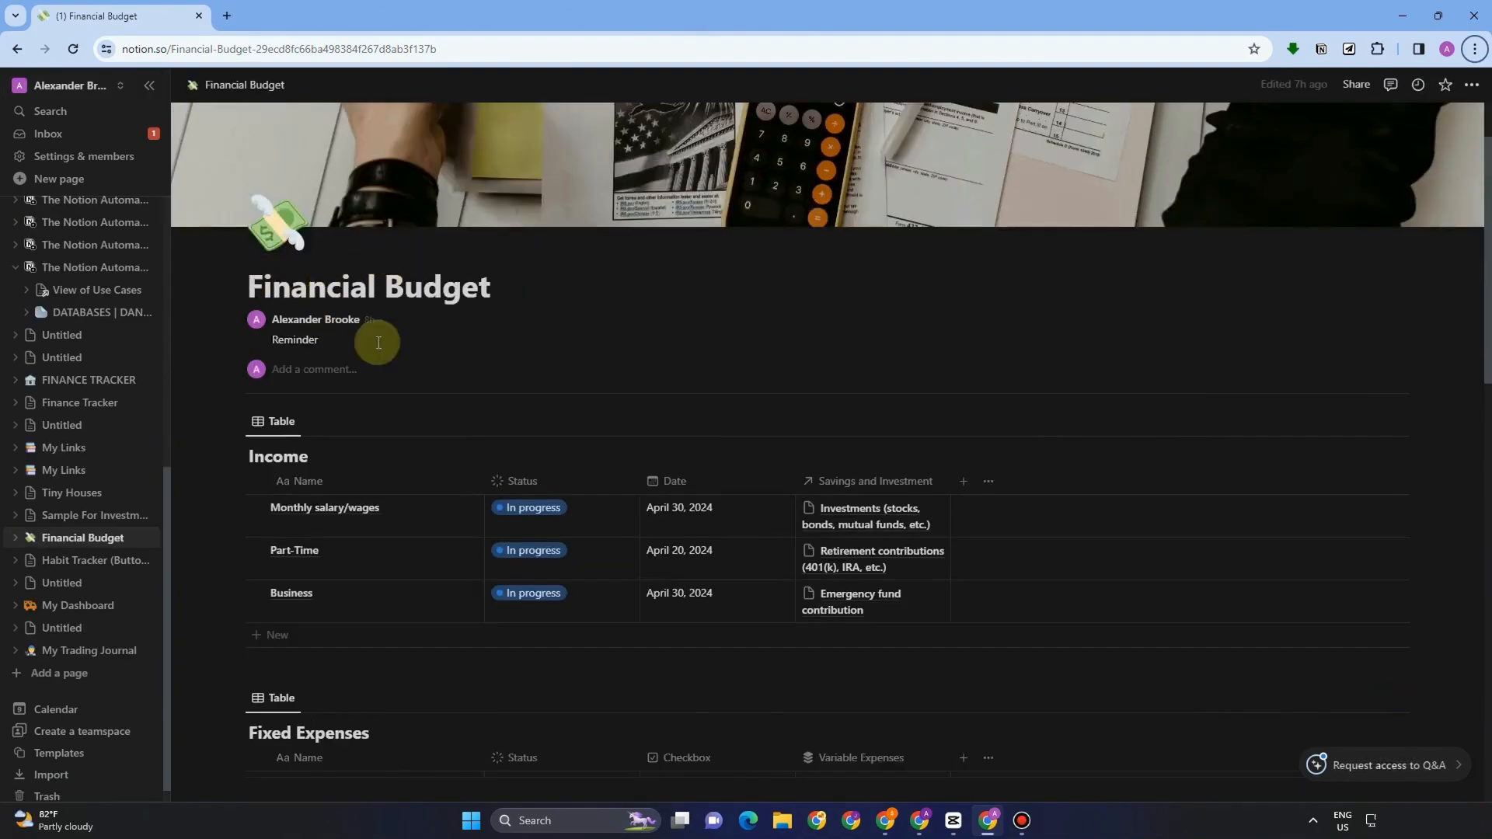
scroll(373, 739, "down", 12)
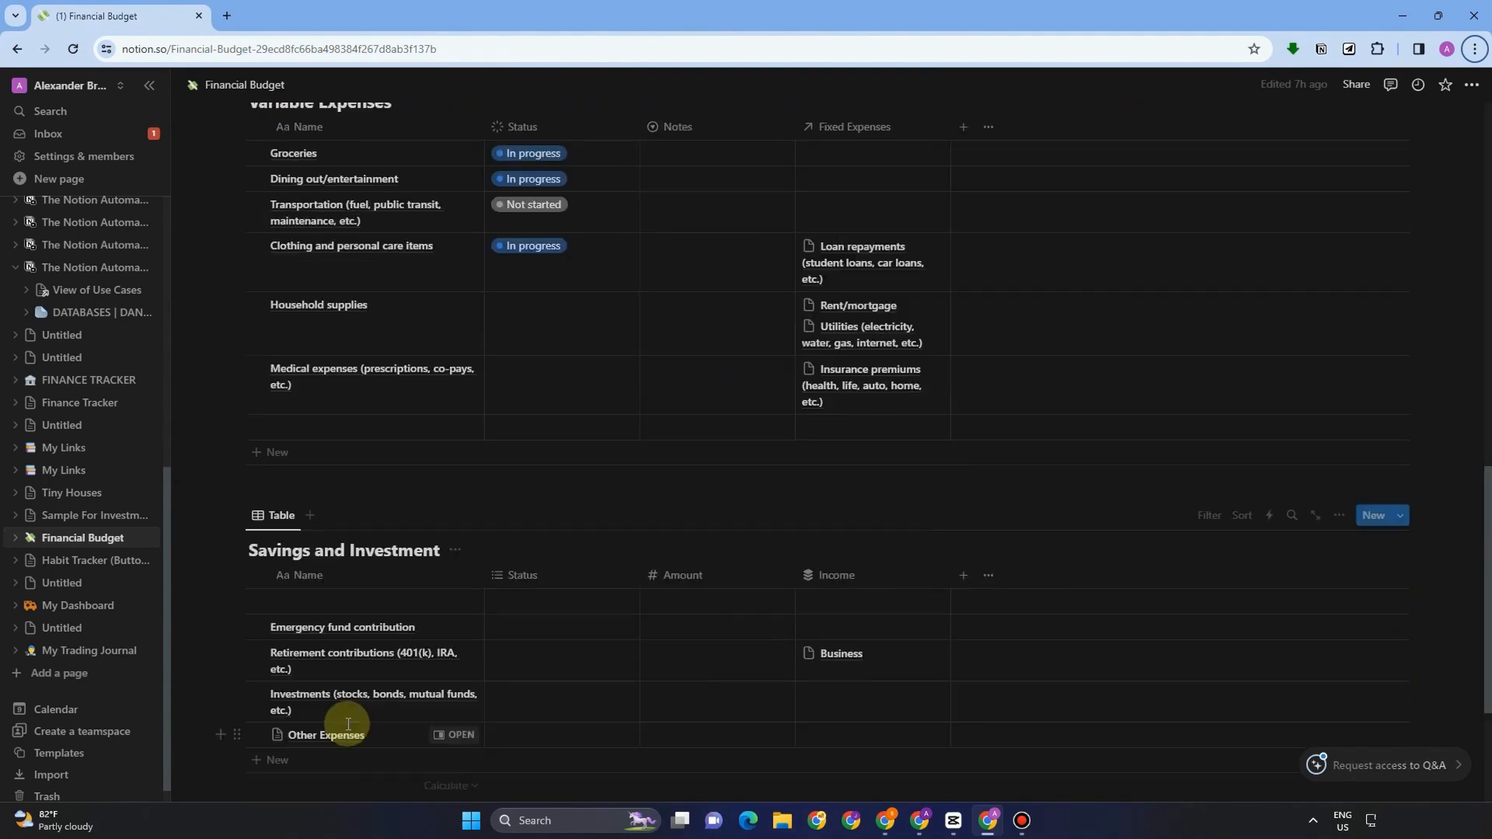
scroll(349, 724, "down", 3)
left_click(331, 593)
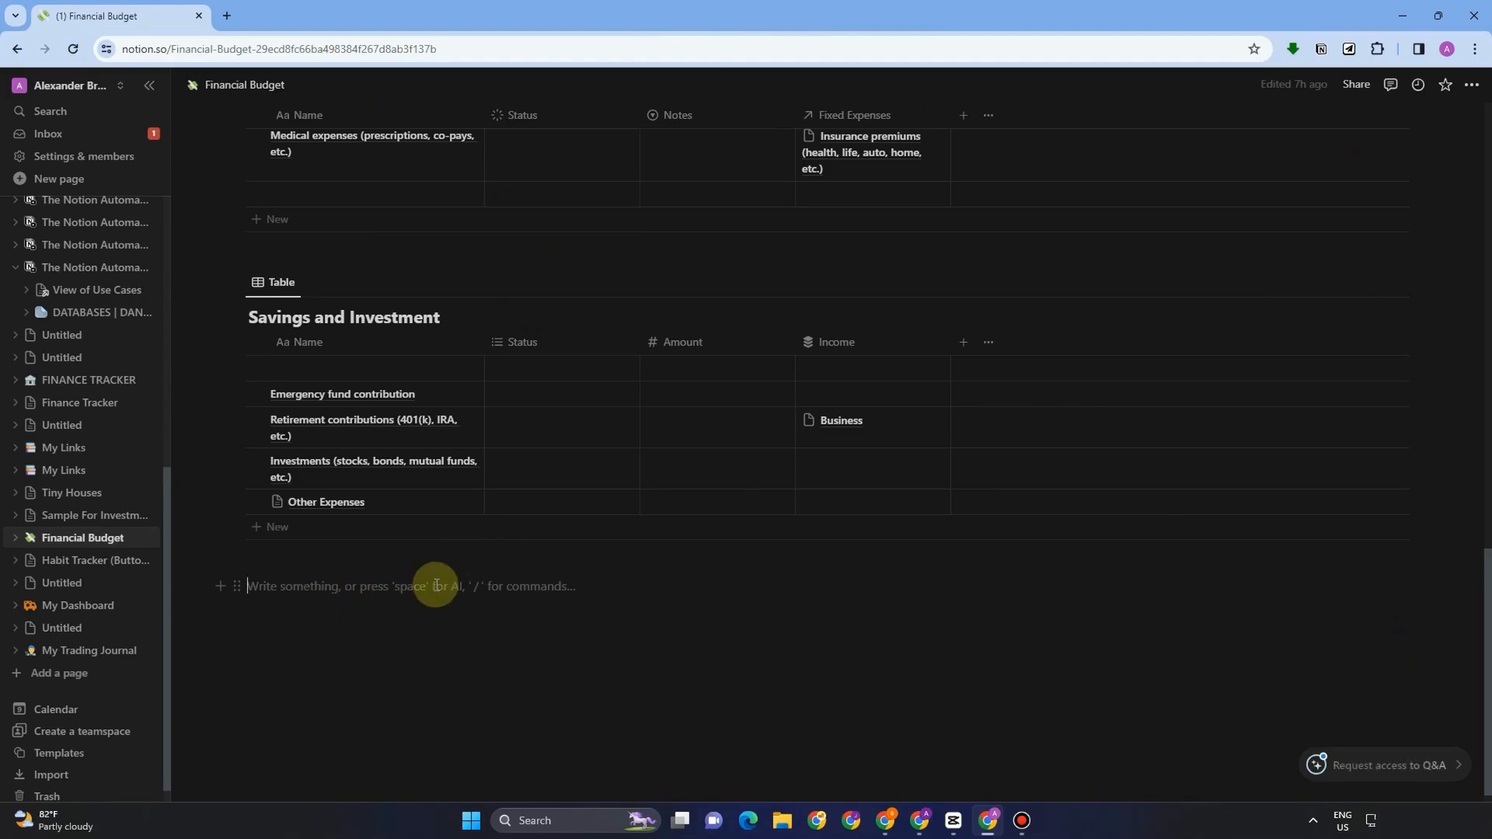
type("/")
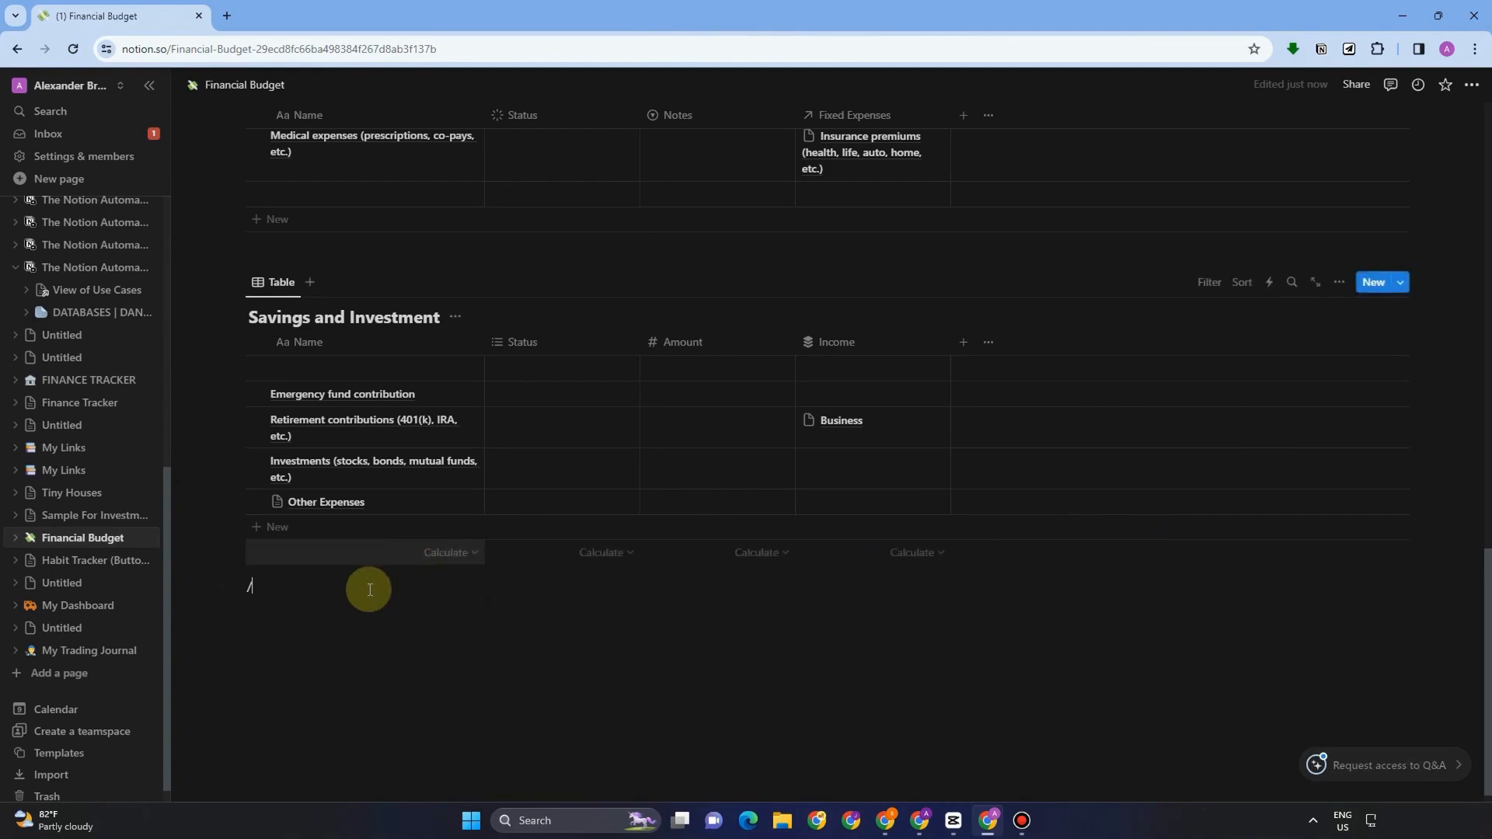
key("BackSpace")
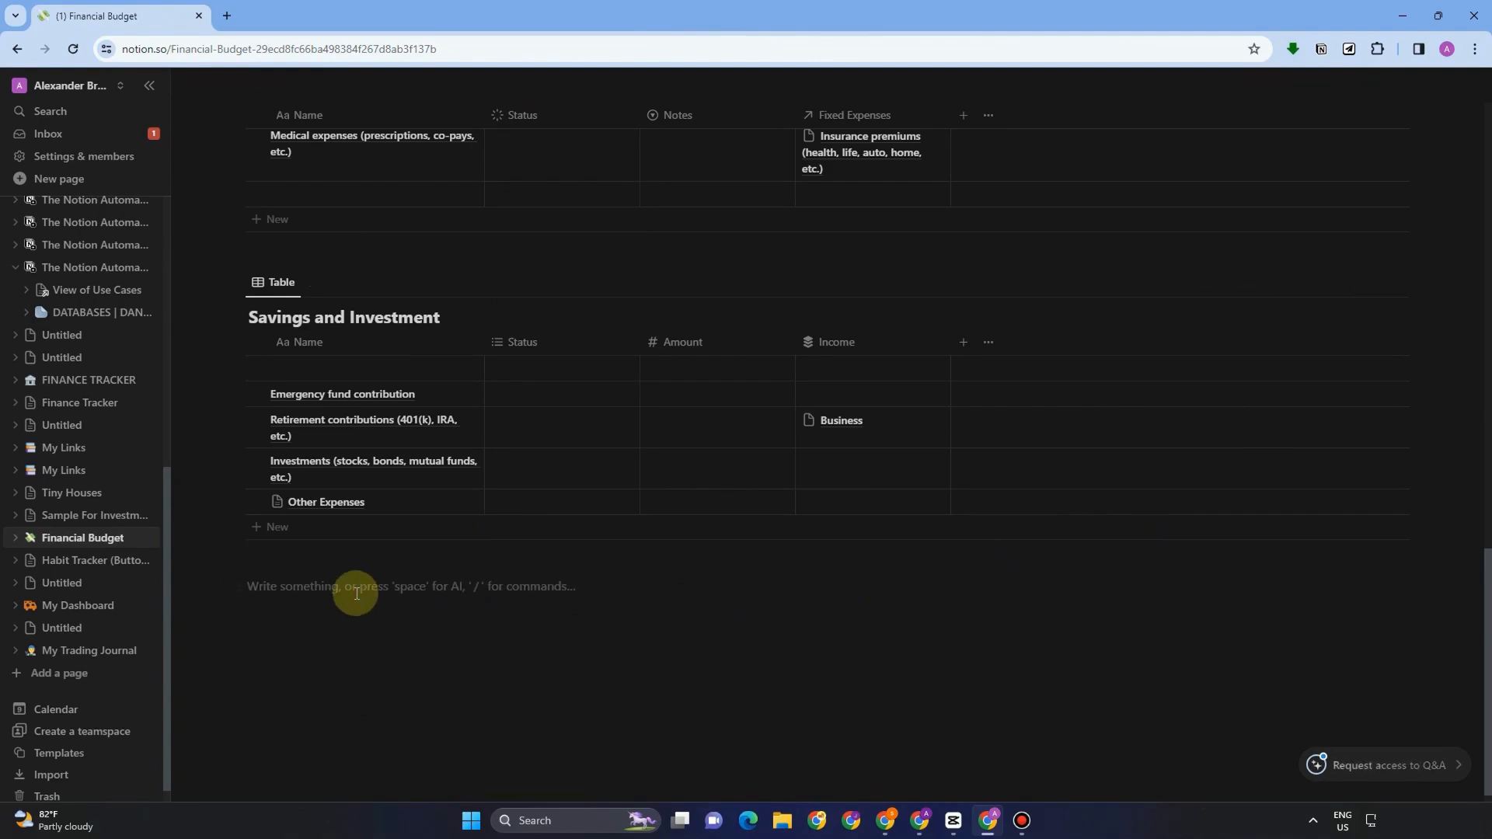
type("/")
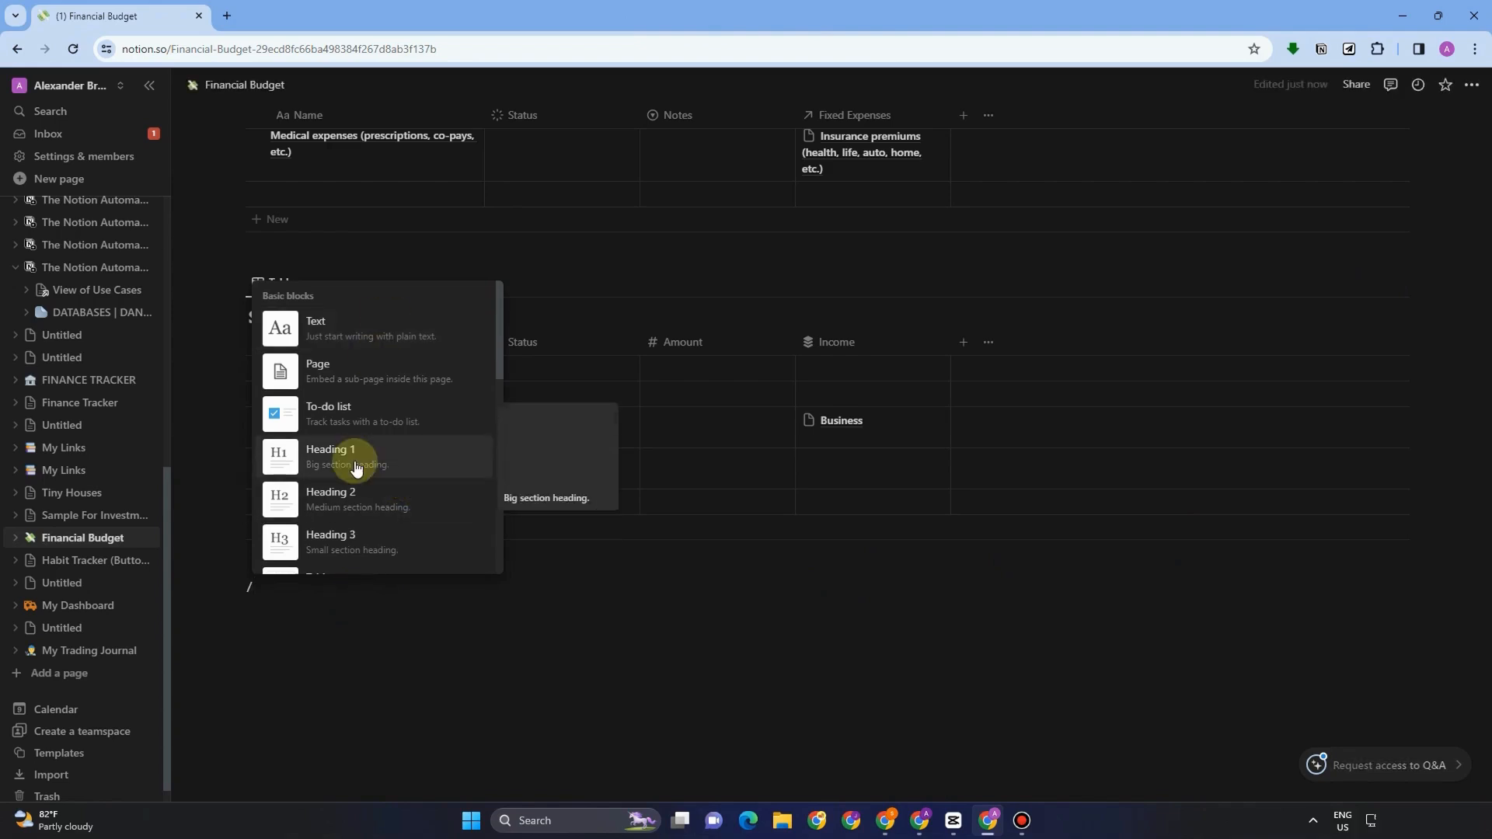
scroll(356, 466, "down", 3)
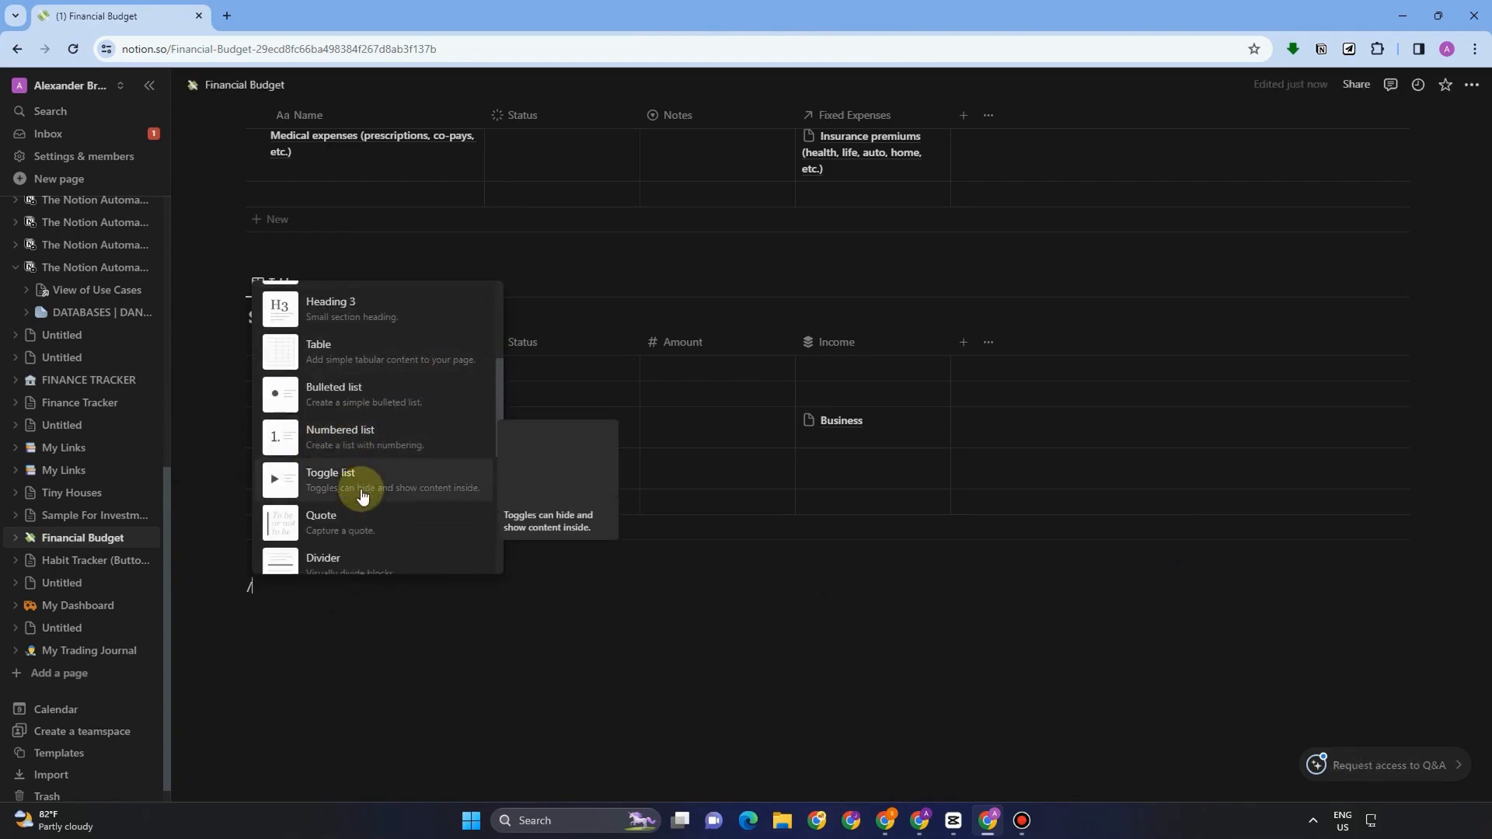
scroll(351, 521, "down", 5)
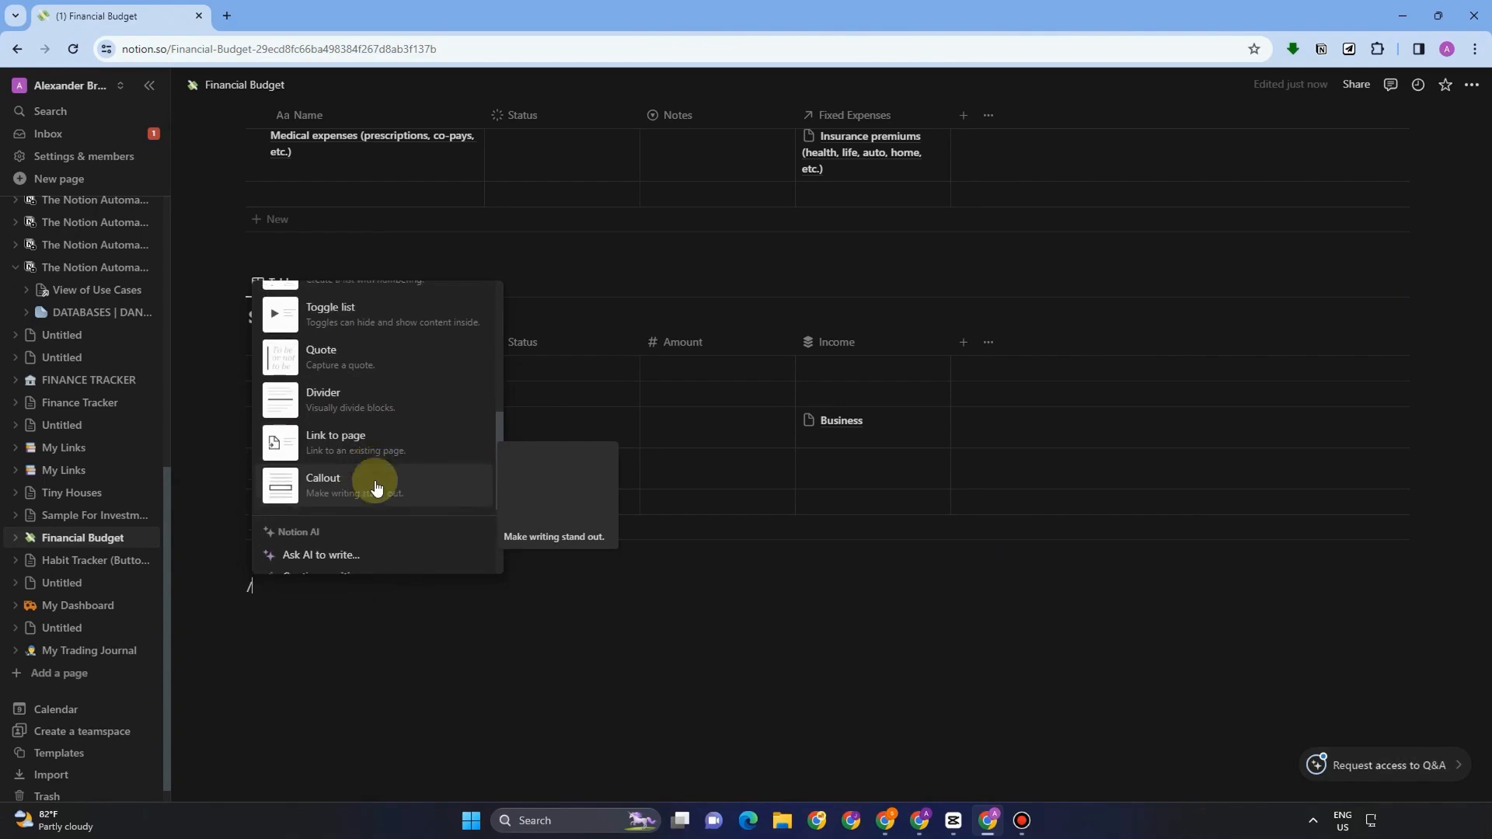
mouse_move(373, 488)
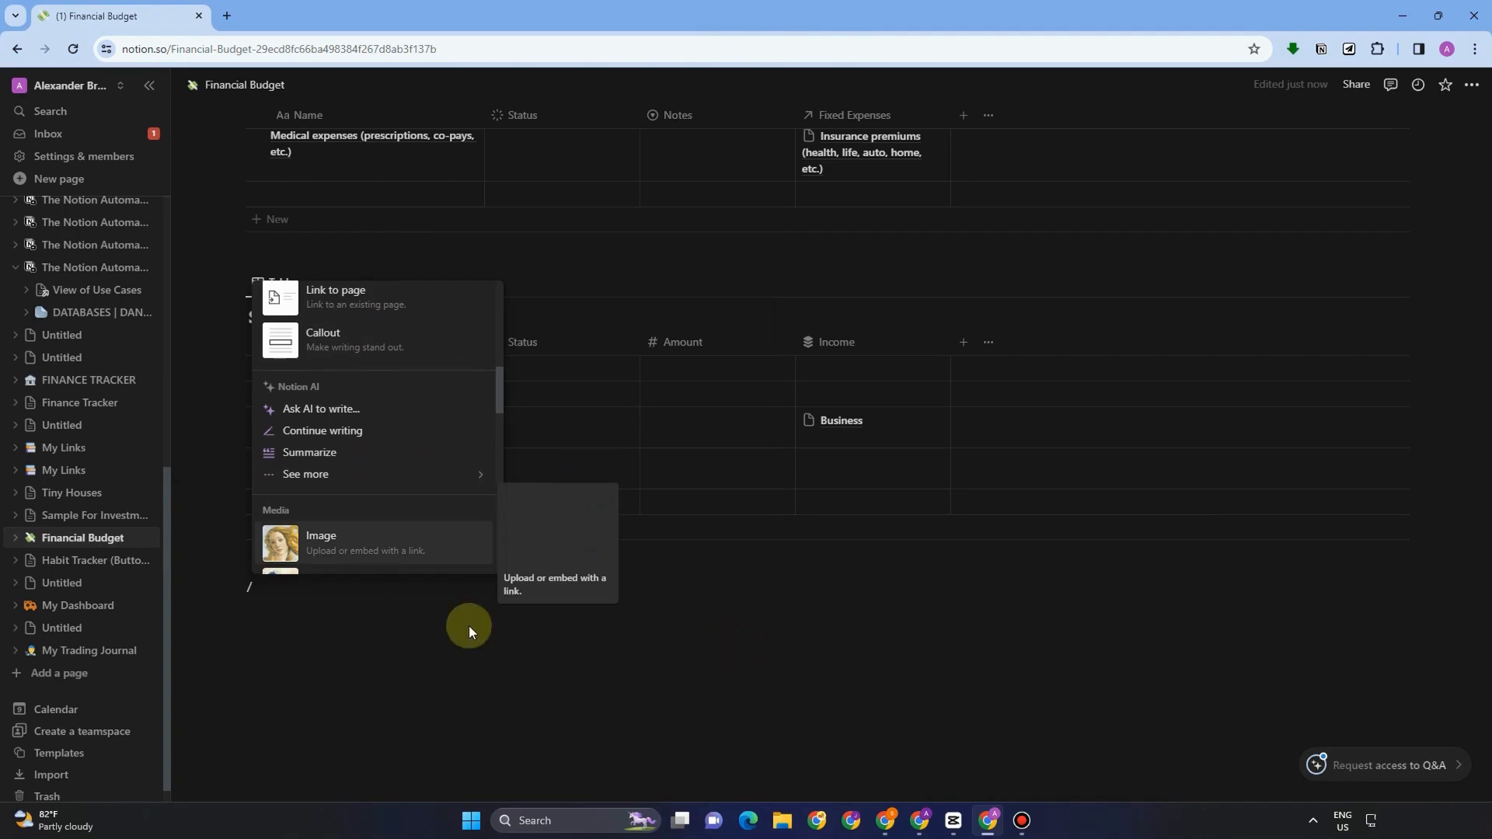
key("Return")
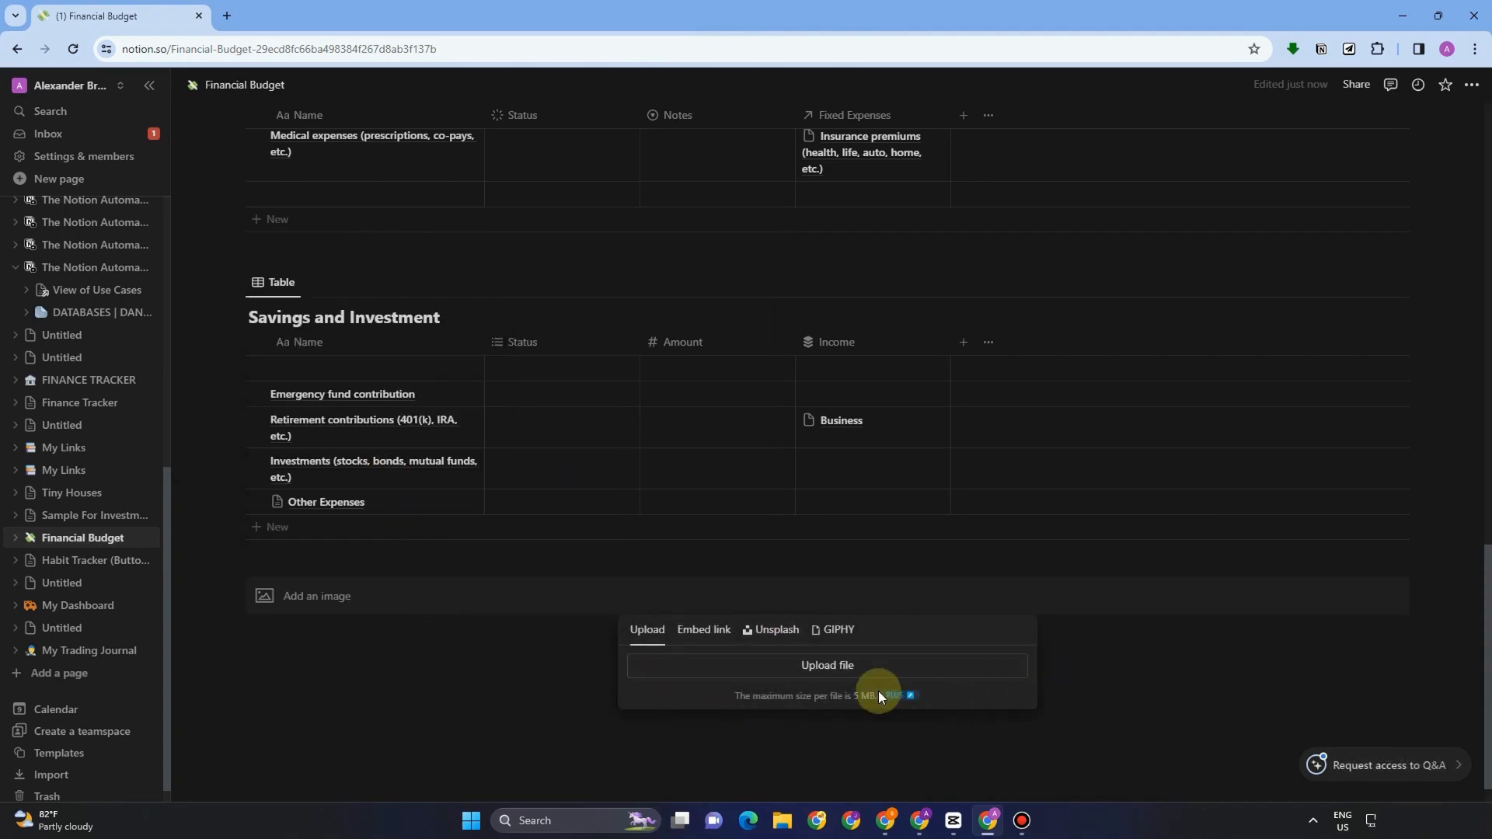
left_click(1267, 631)
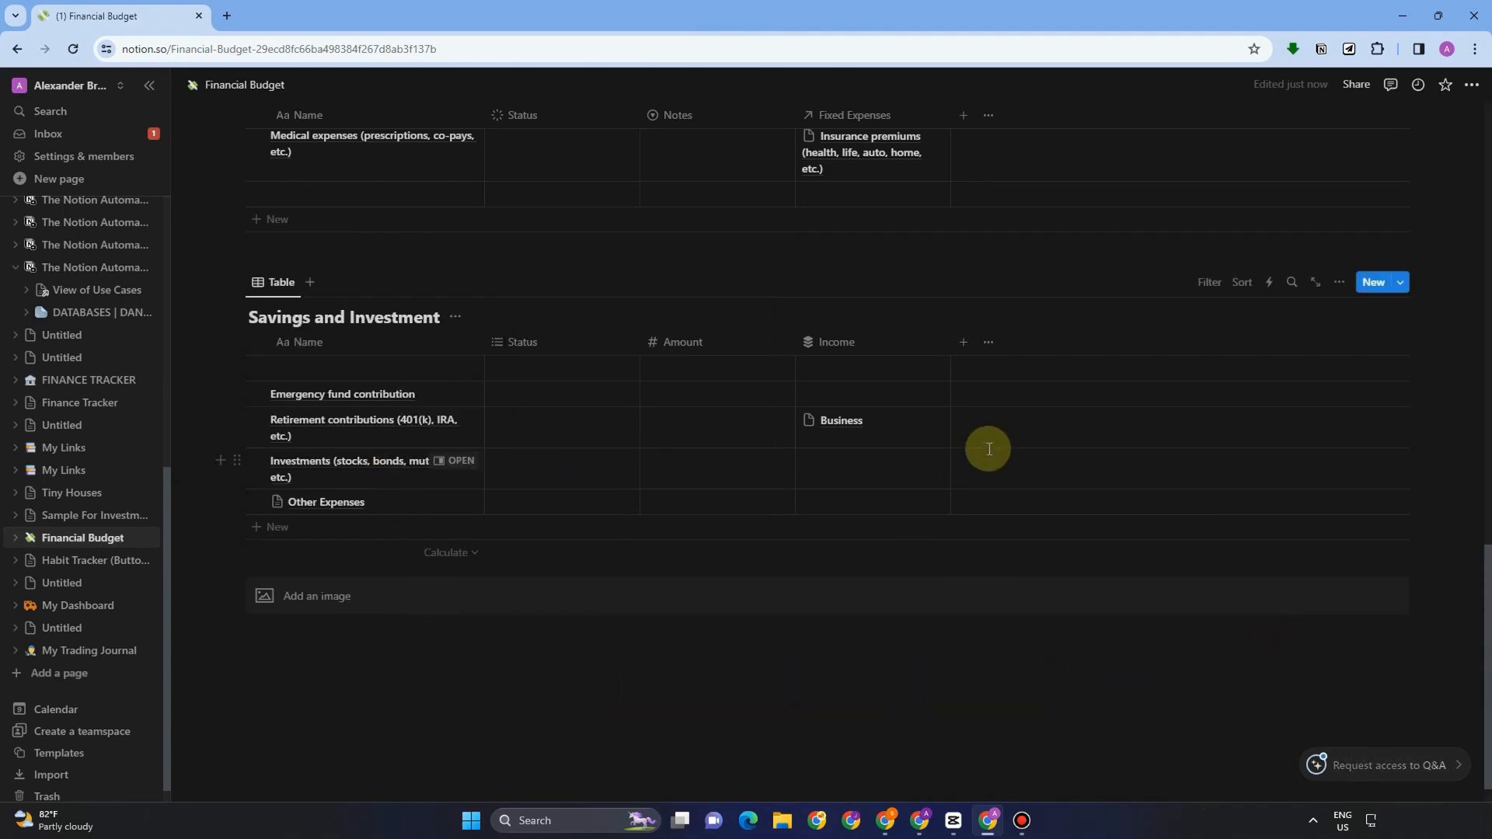
- In Savings and Investment, link the unnamed entry to the Business and Part-Time income pages, and the Investments entry to Business
left_click(862, 371)
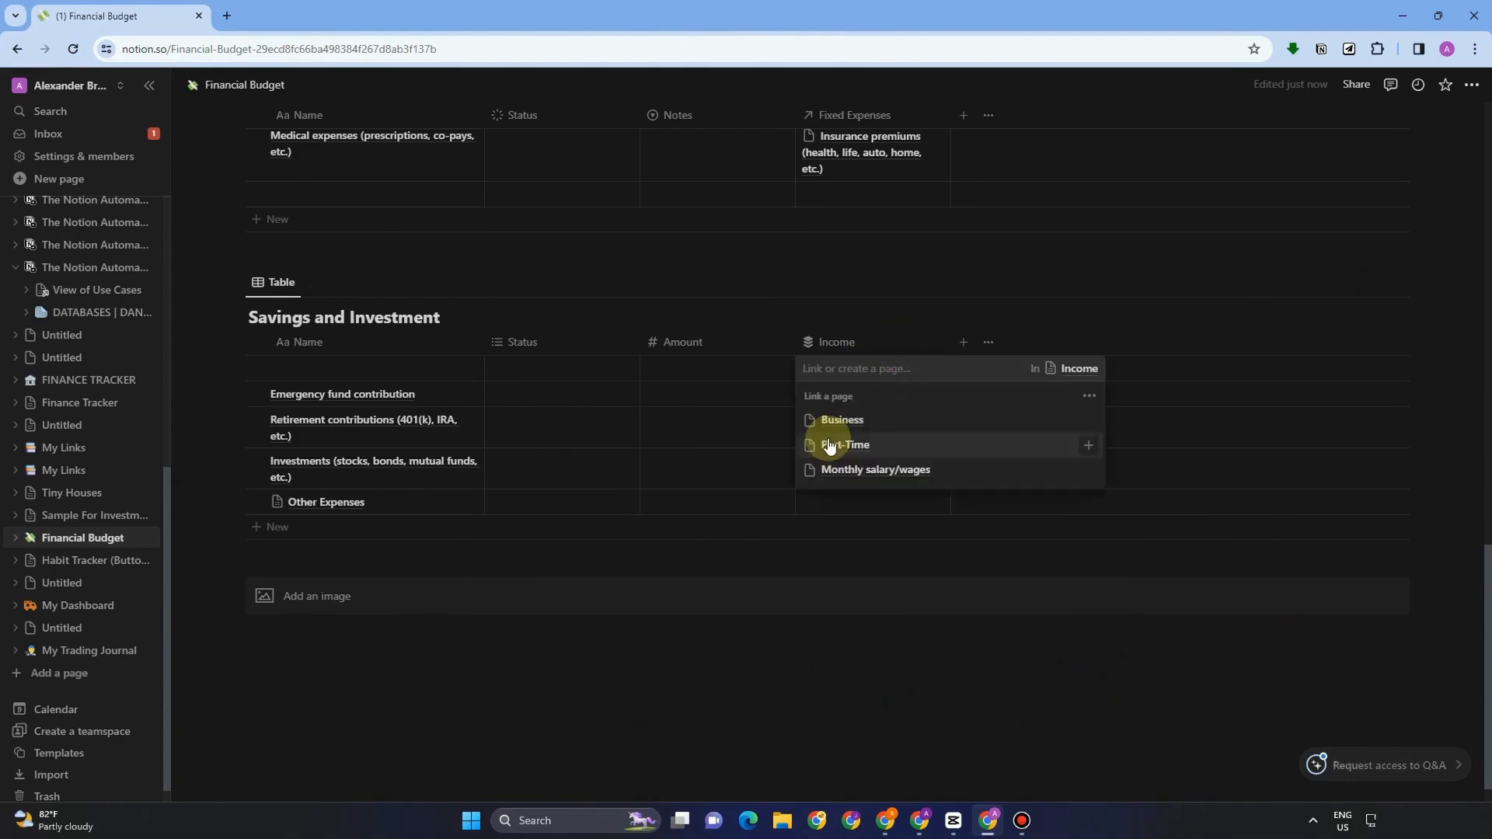
left_click(841, 435)
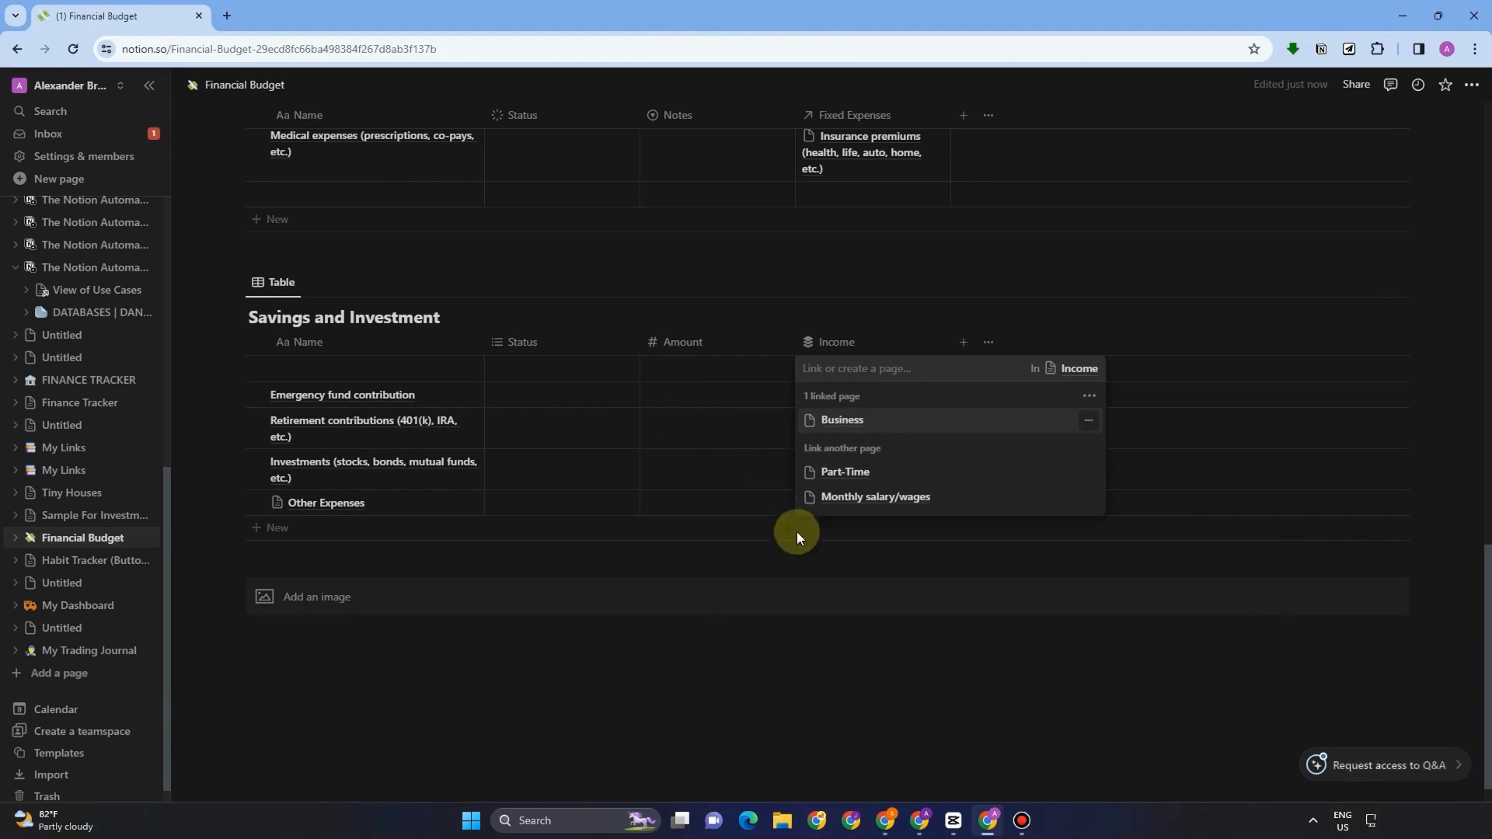
left_click(838, 460)
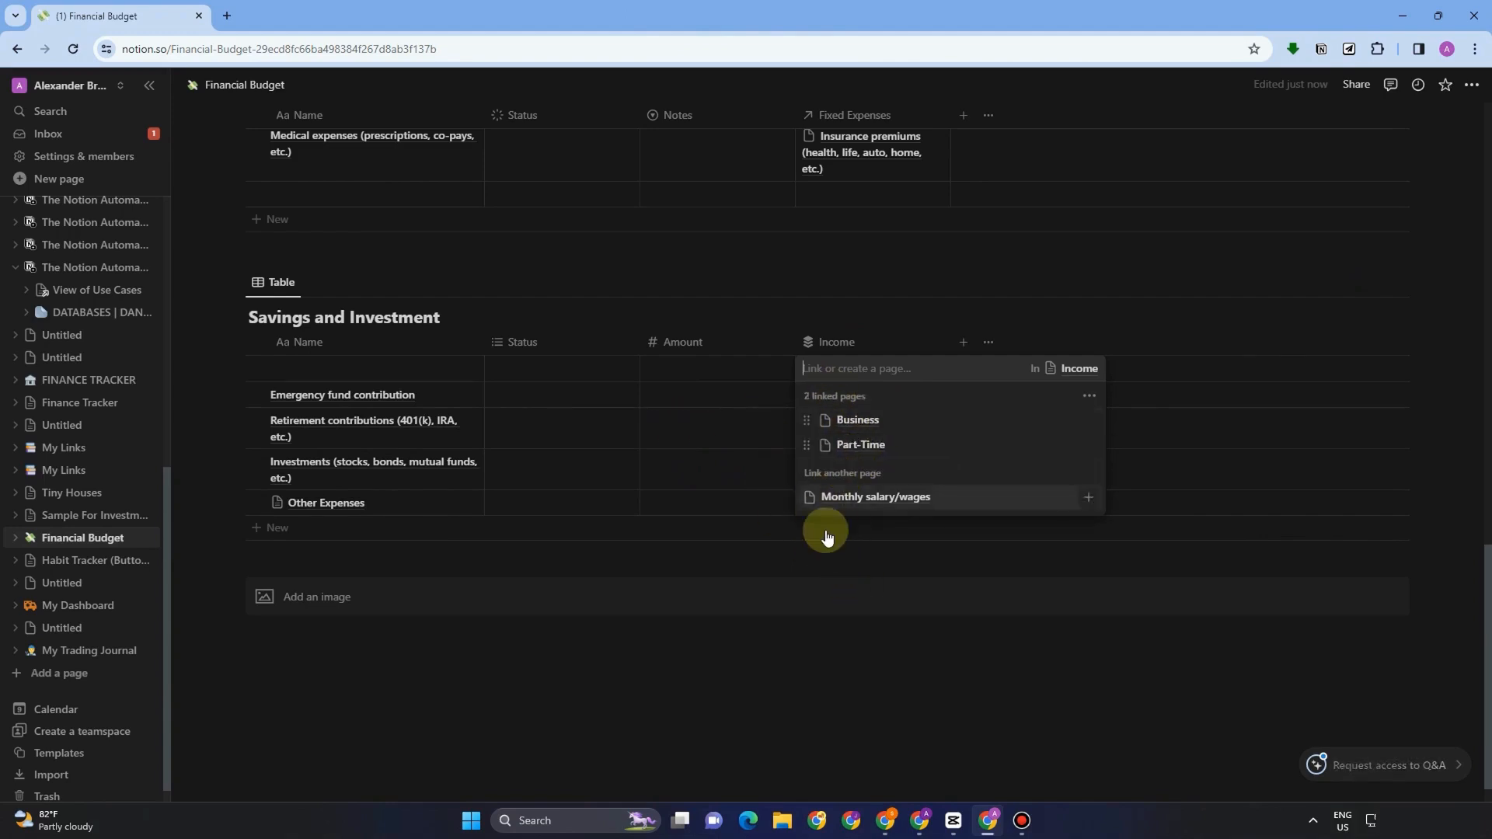
key("Escape")
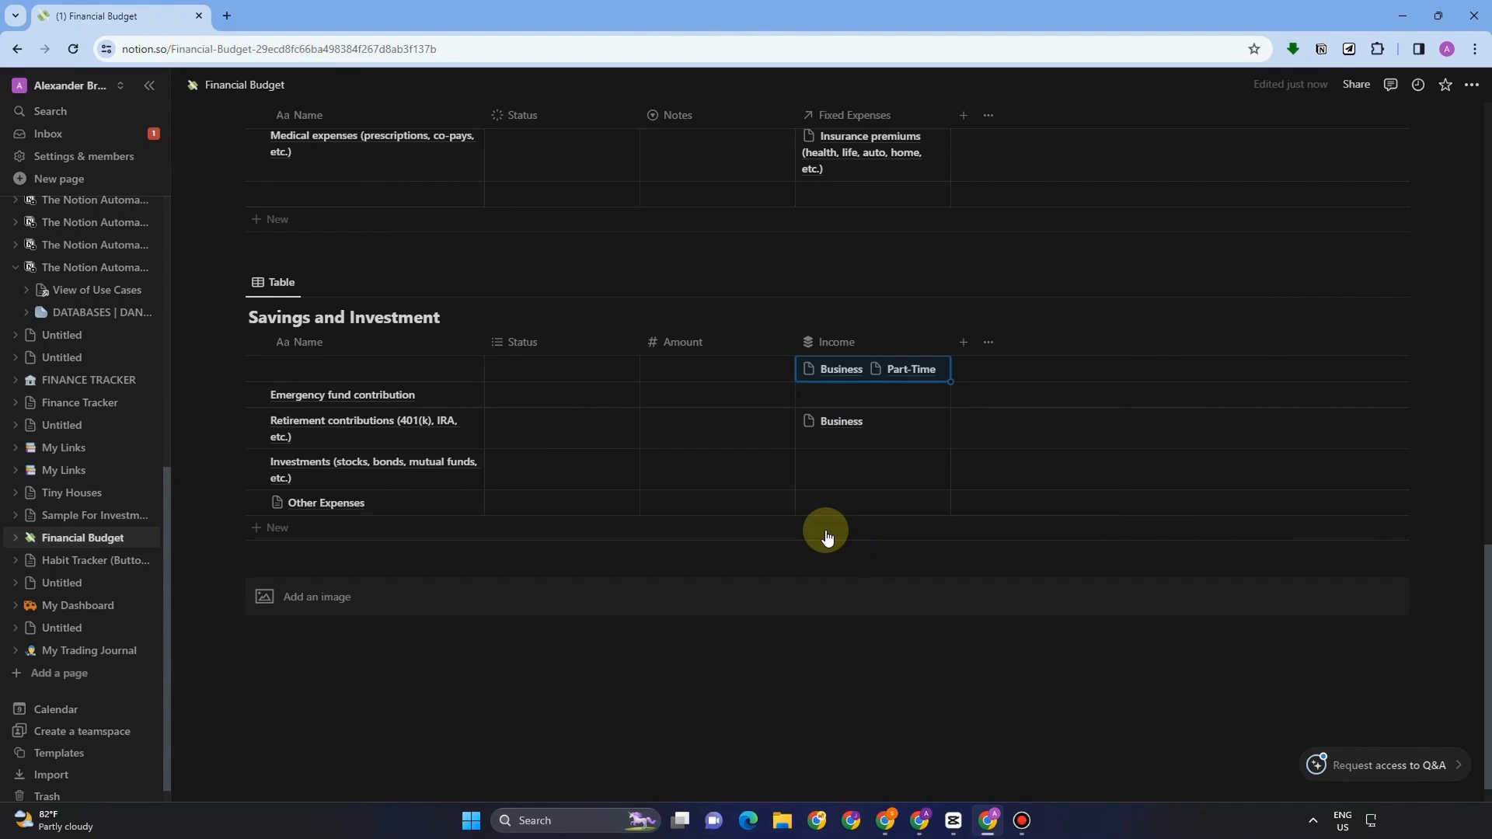
left_click(862, 469)
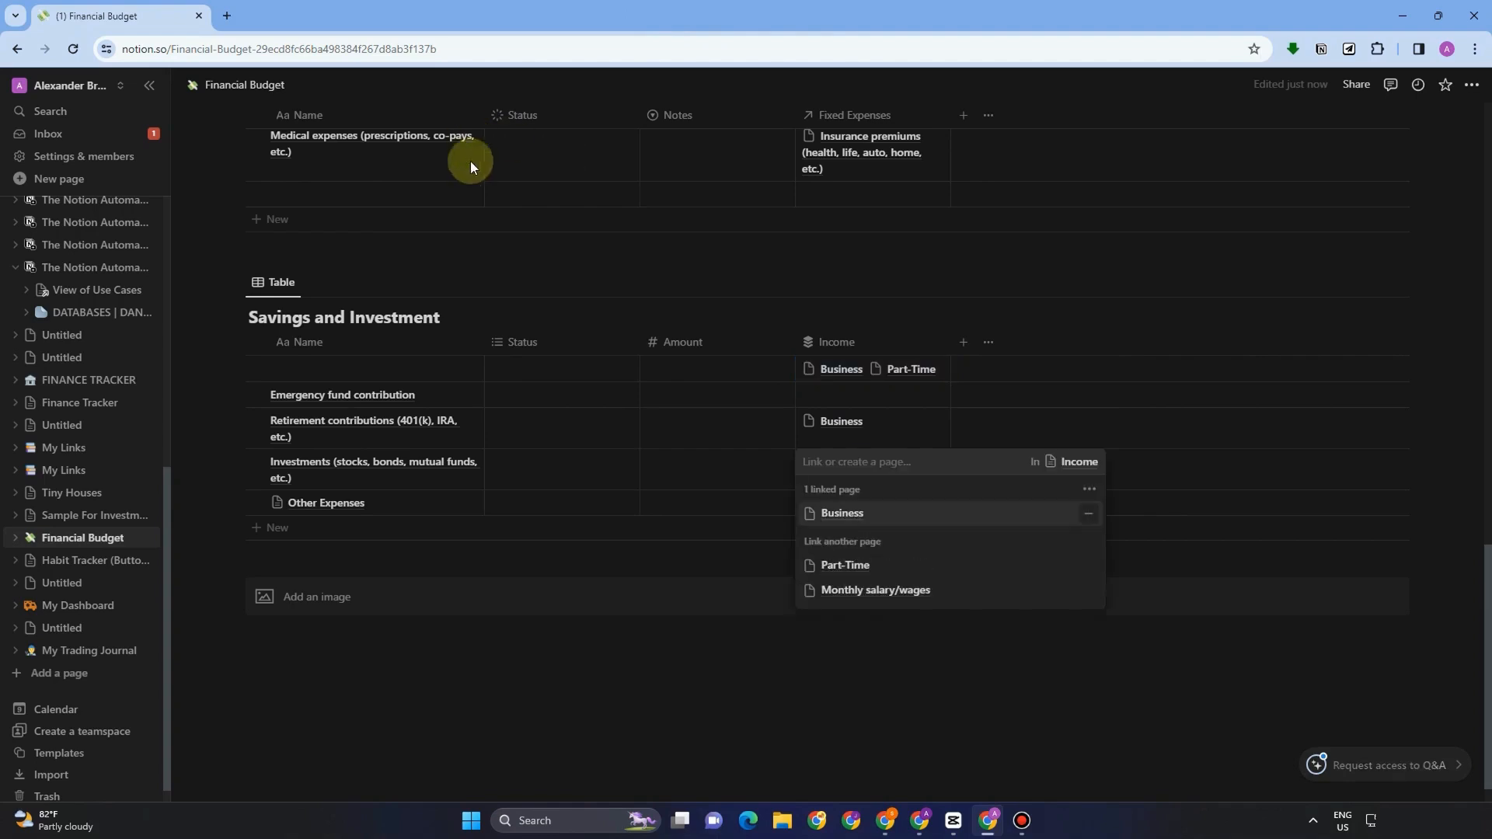
left_click(547, 404)
- Set the amount of the Emergency fund contribution entry in the Savings and Investment table to 100
left_click(513, 394)
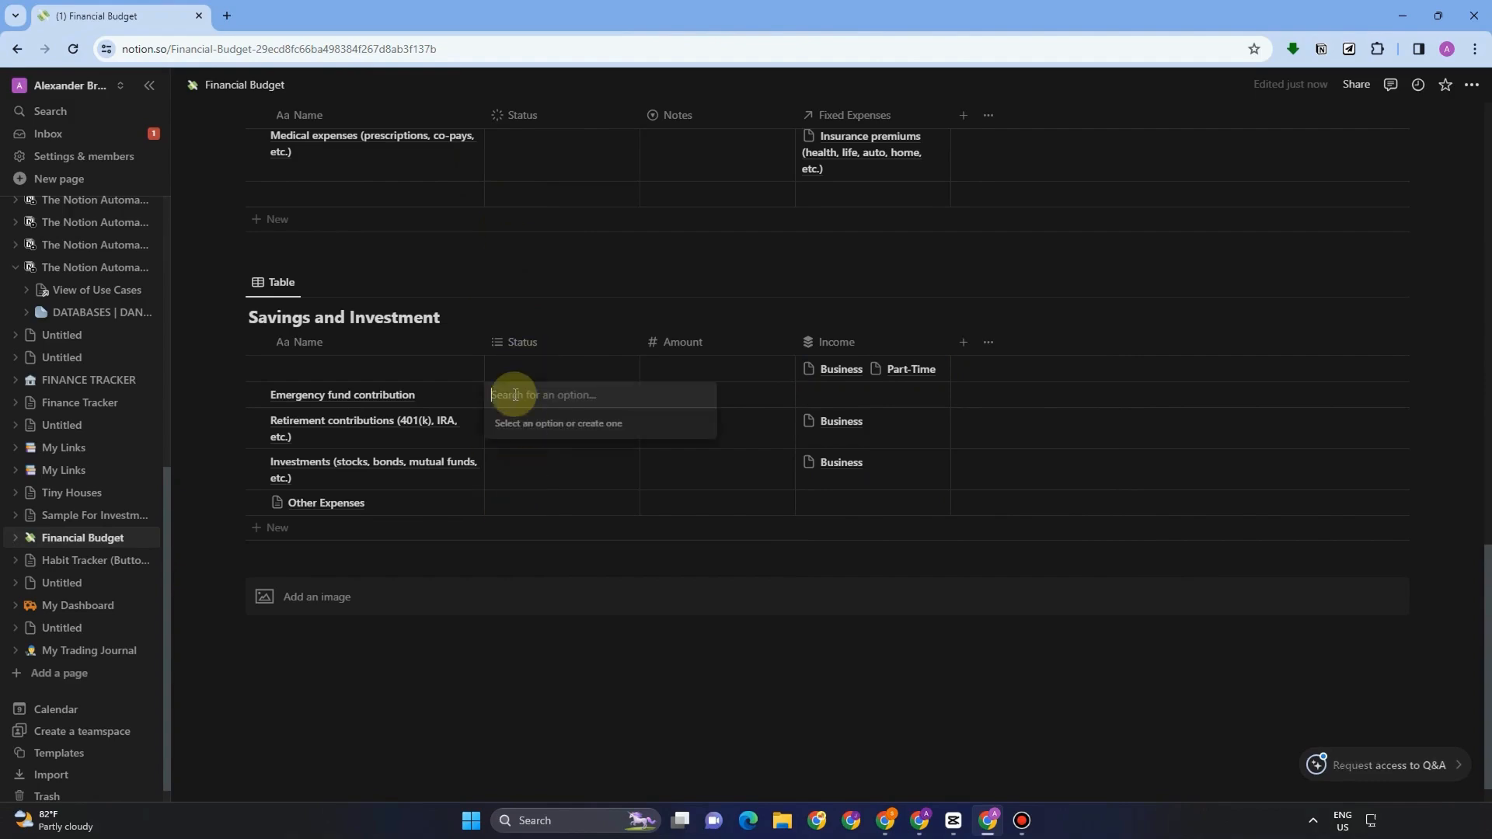
left_click(773, 416)
left_click(673, 388)
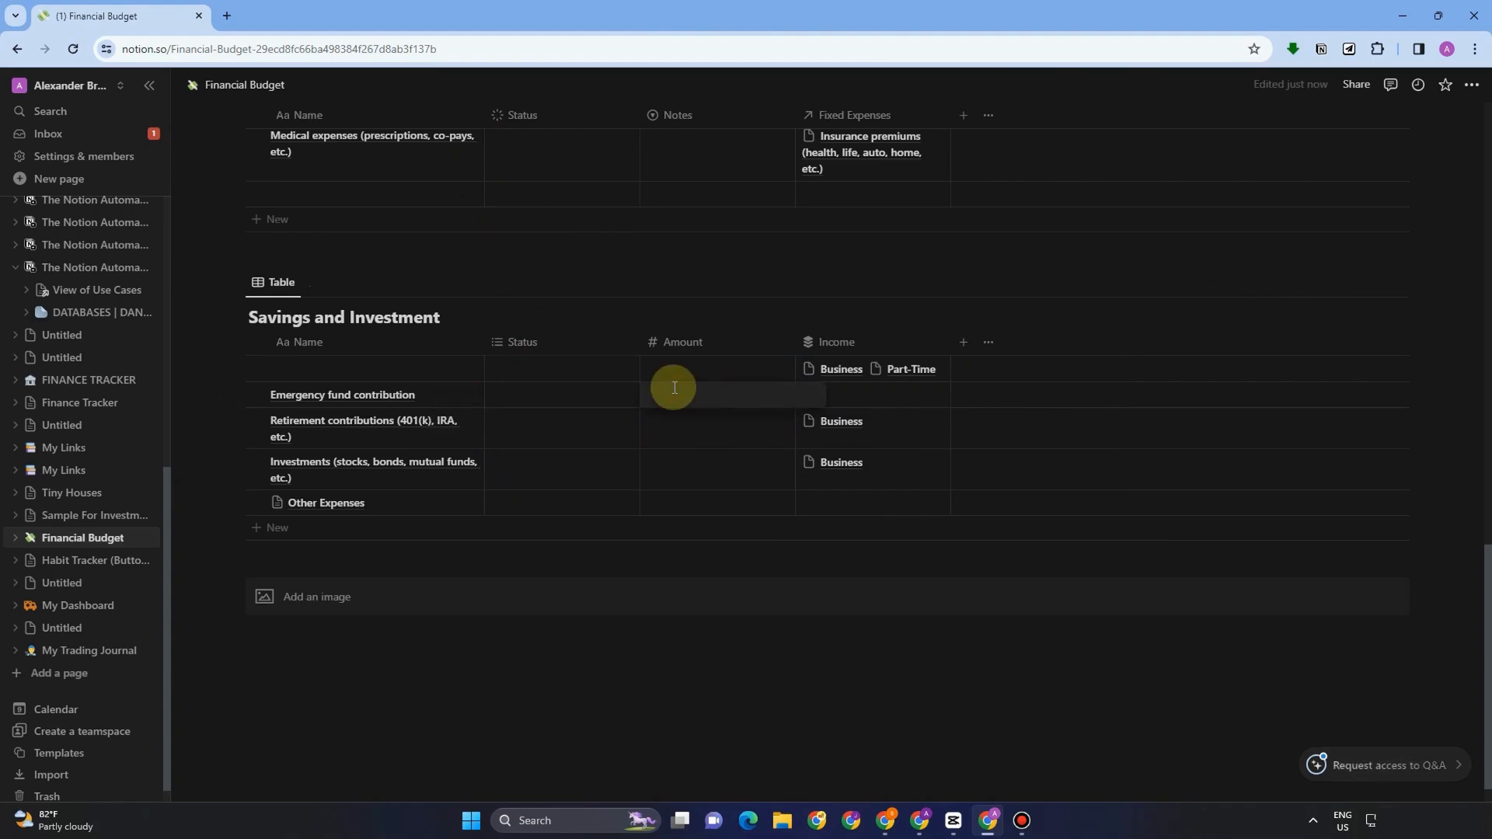
type("100")
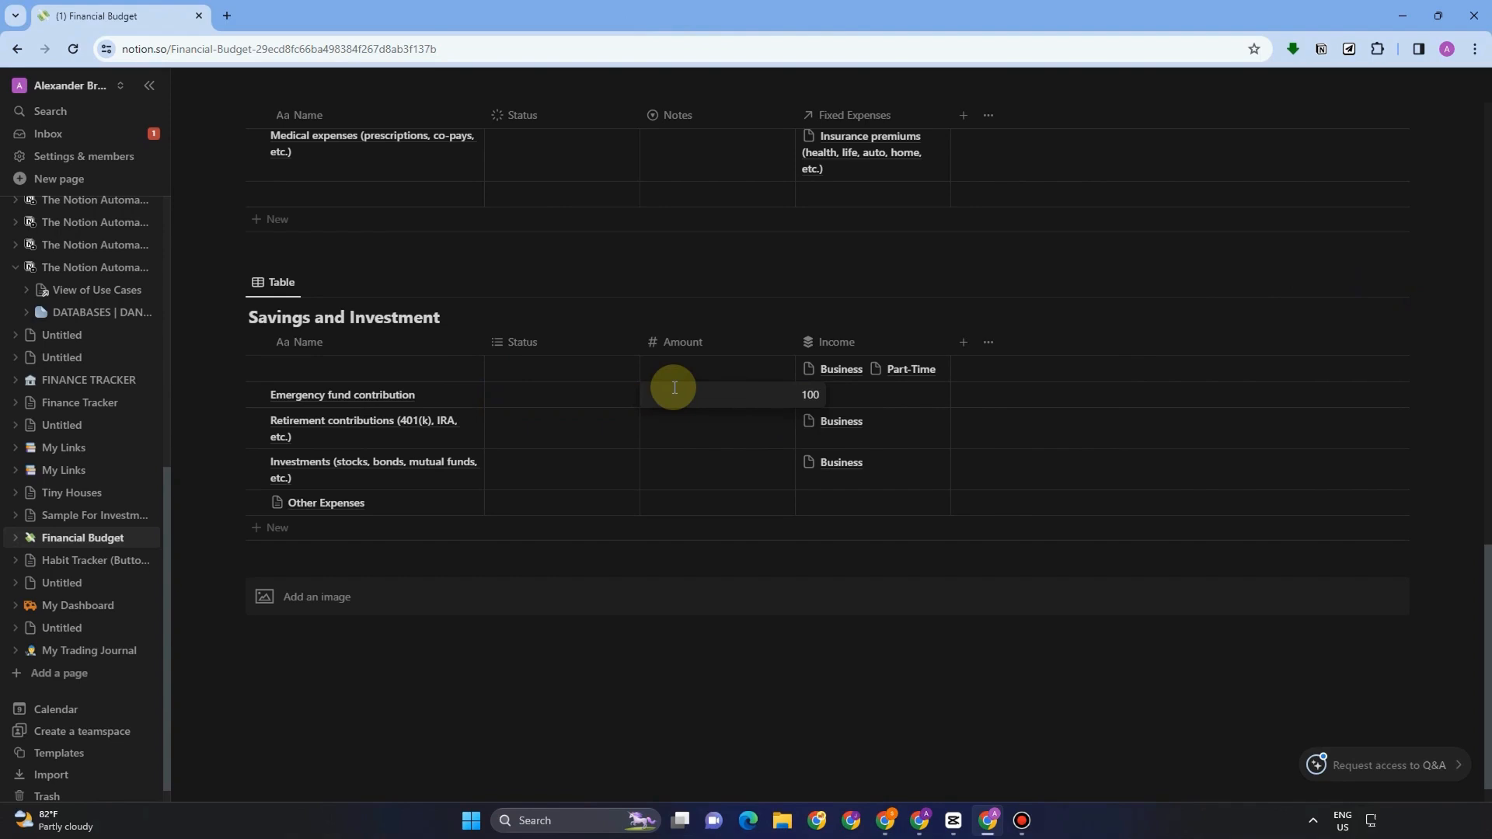
key("Return")
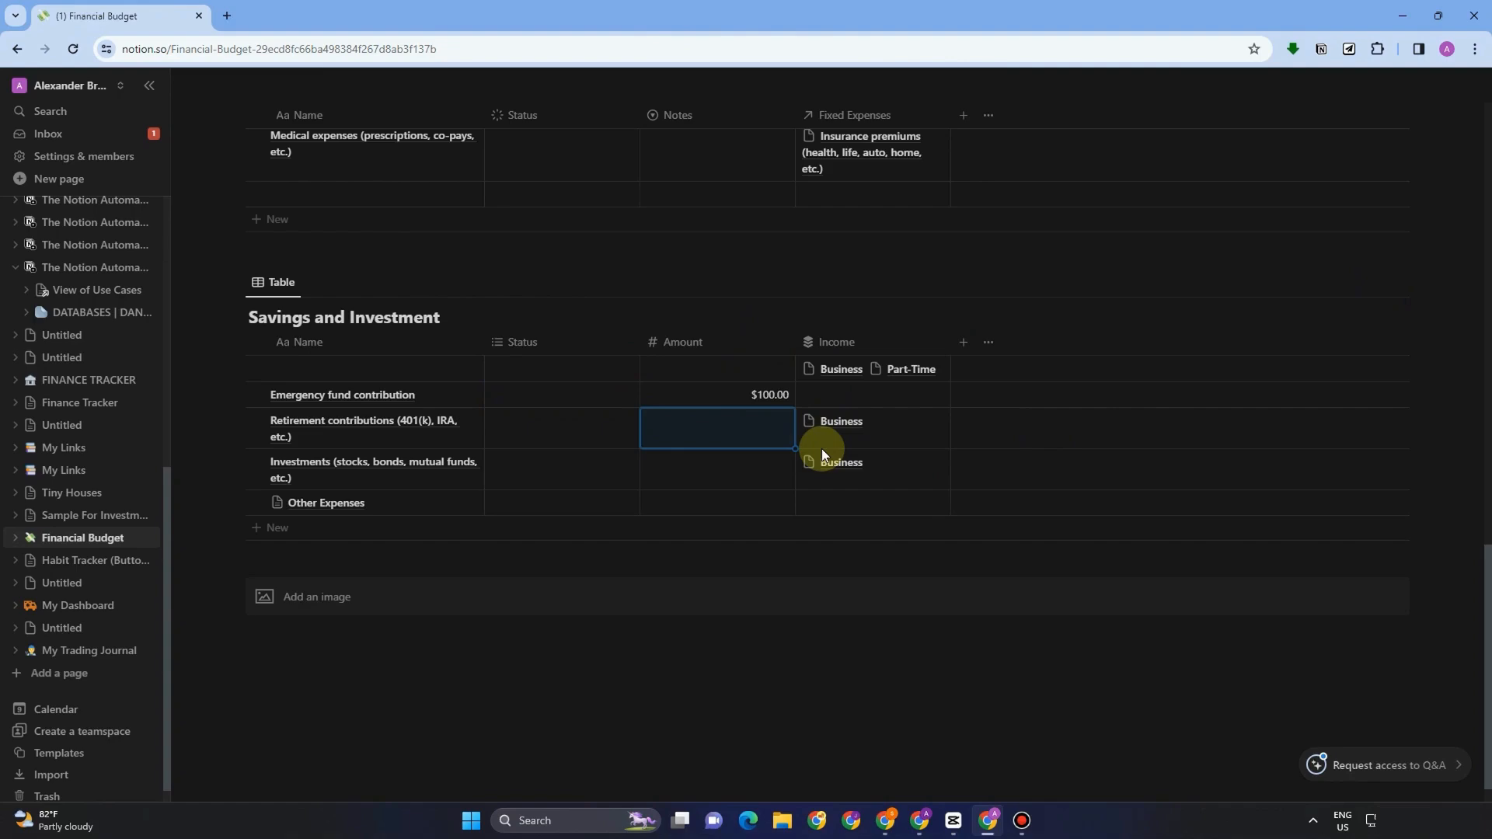
- Enter 5 as the amount of the Retirement contributions entry, keeping 100 for the Emergency fund contribution
type("5")
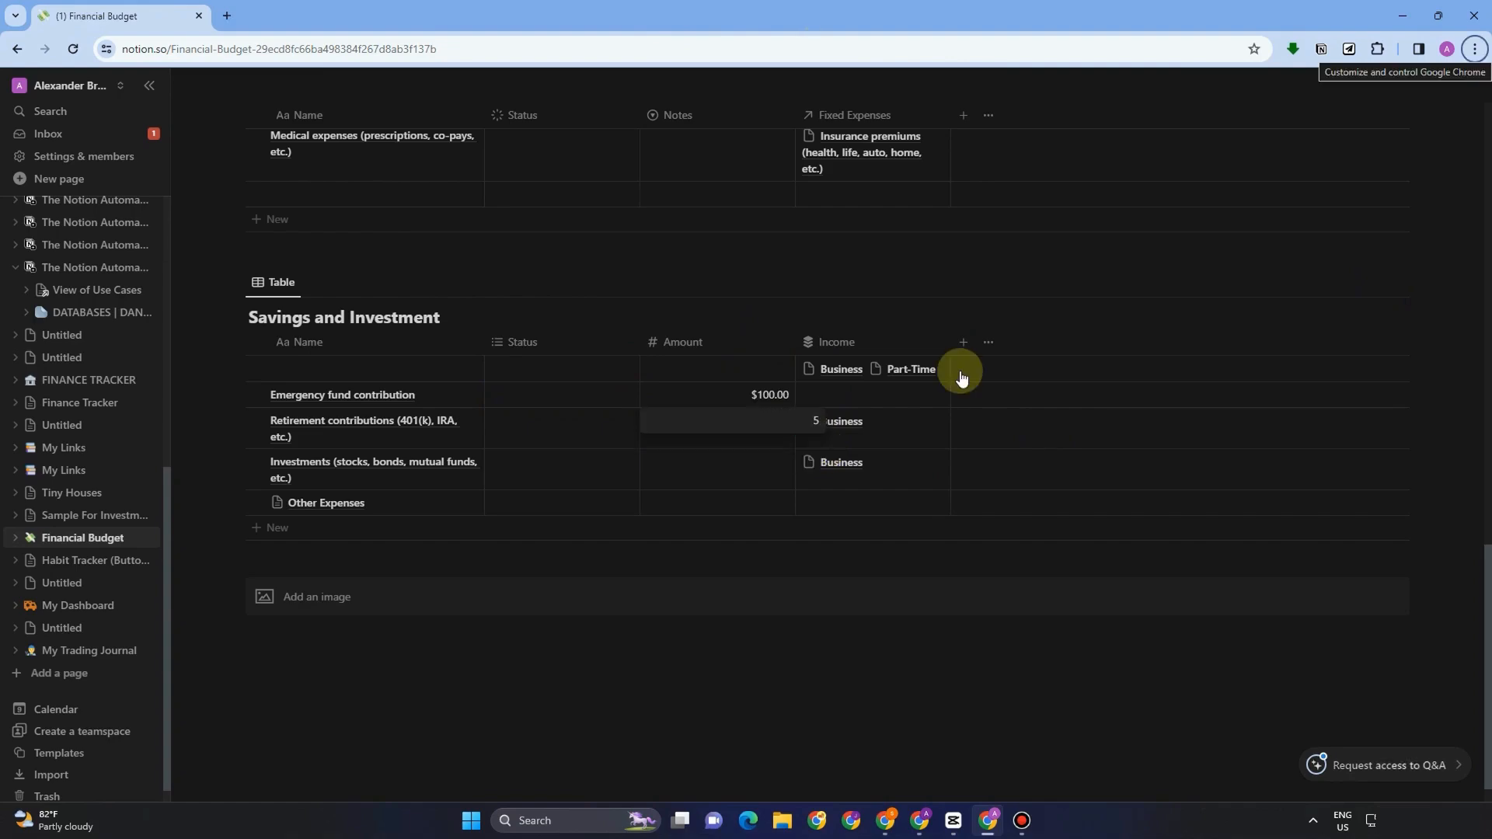
scroll(881, 342, "up", 15)
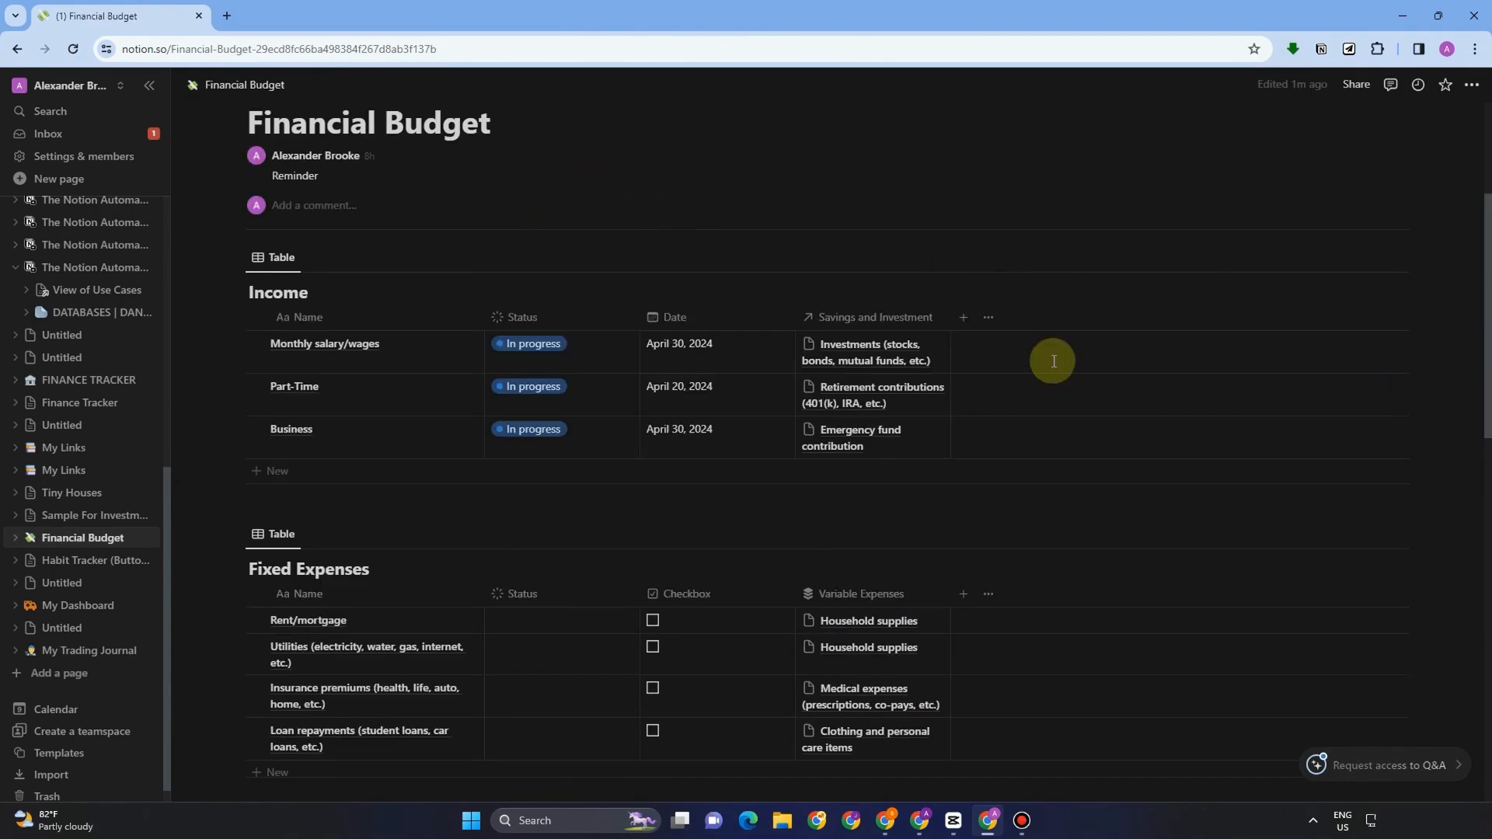
scroll(950, 322, "down", 15)
left_click(673, 388)
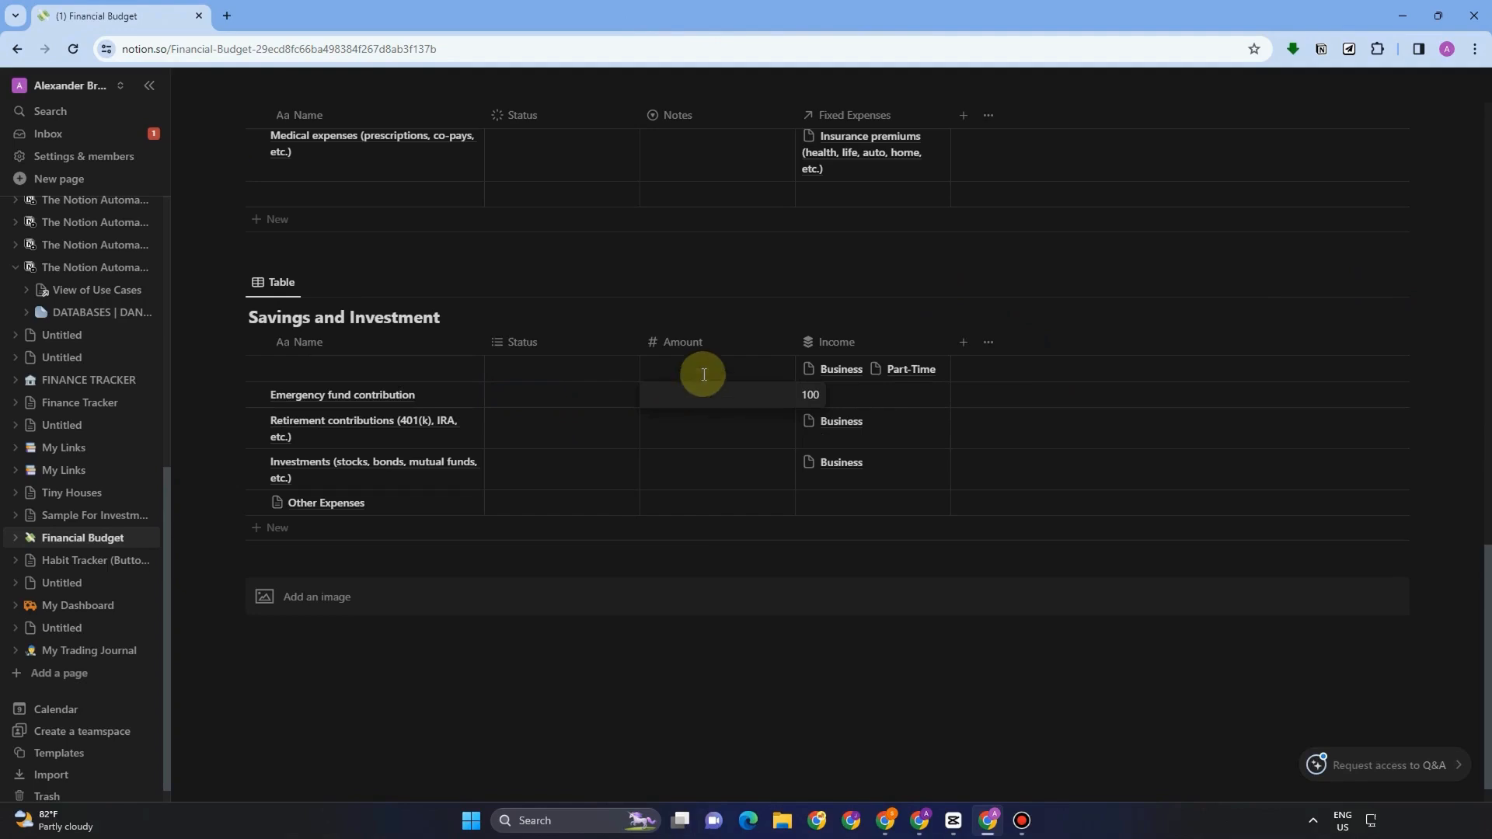
key("Return")
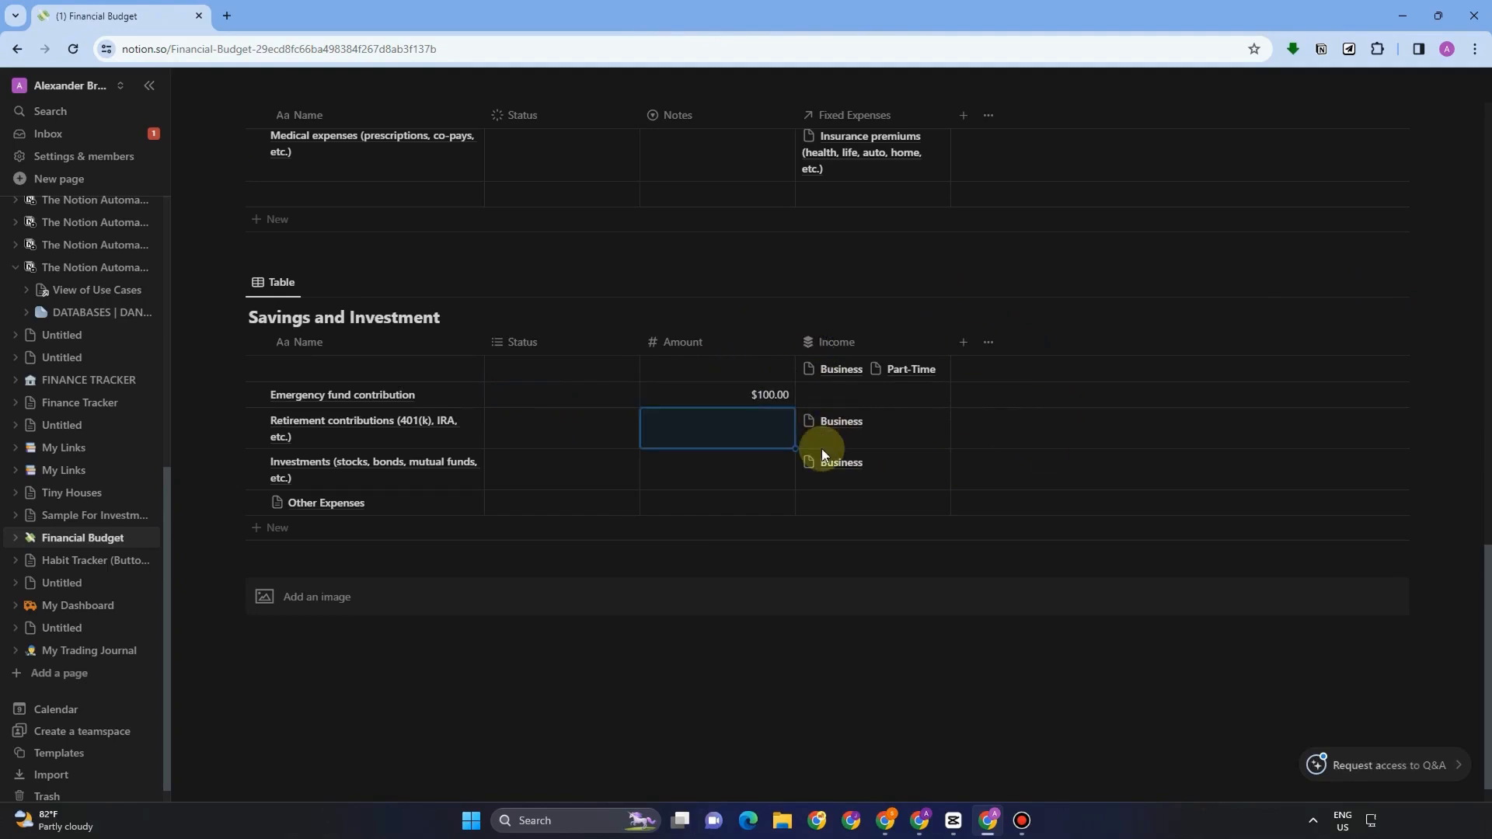
type("5")
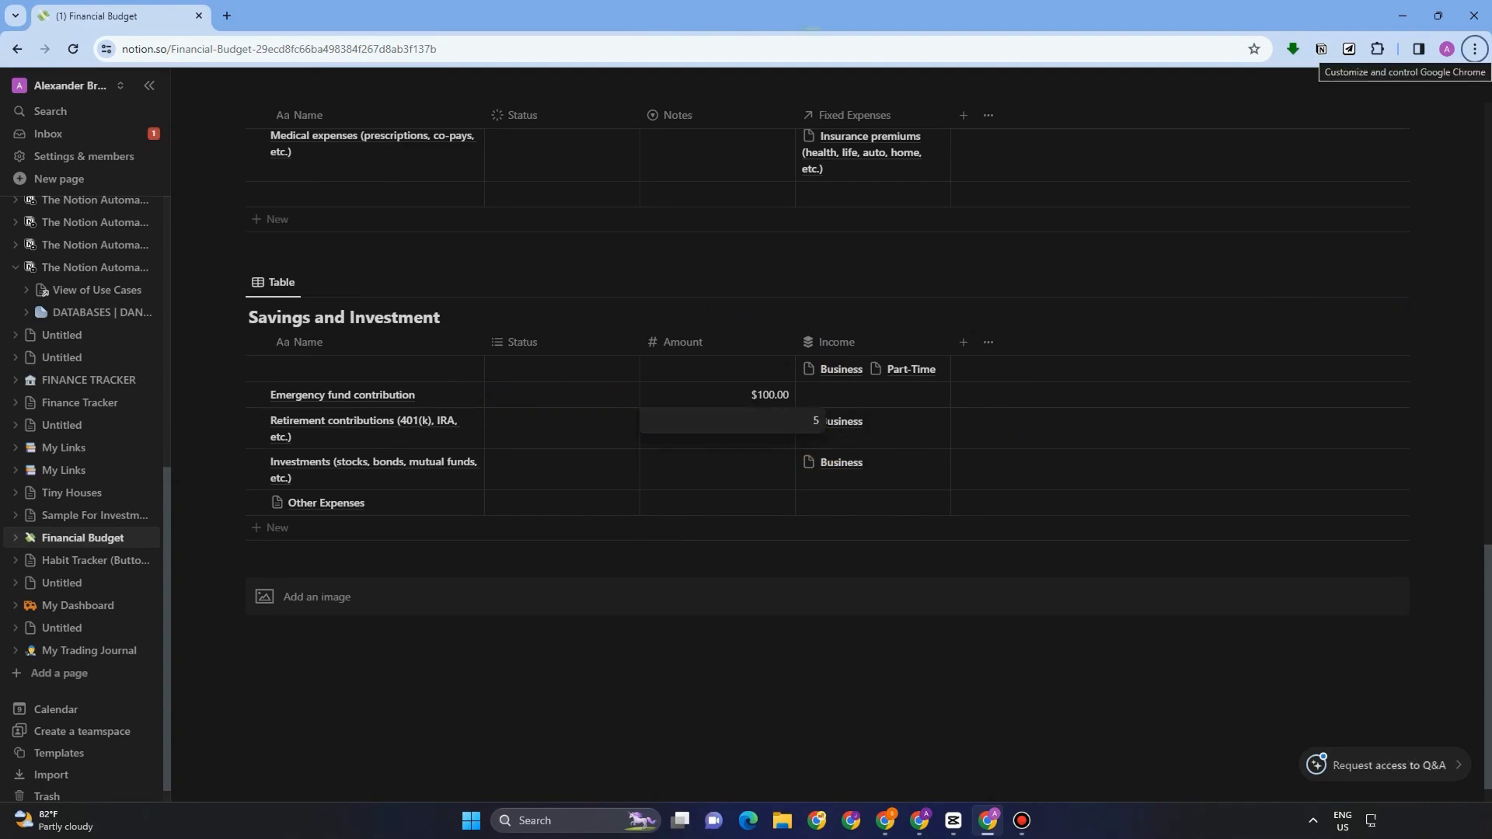